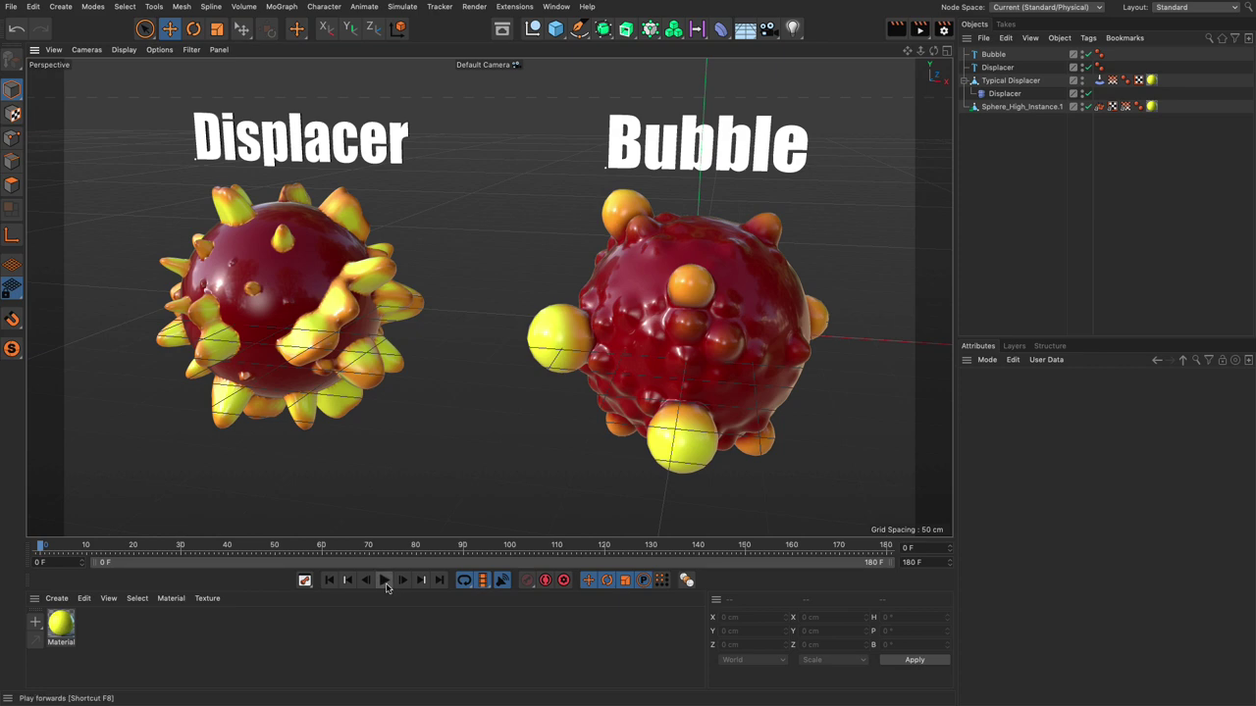
Play the animation, rewind it to the first frame, and bring up the project settings
click(384, 580)
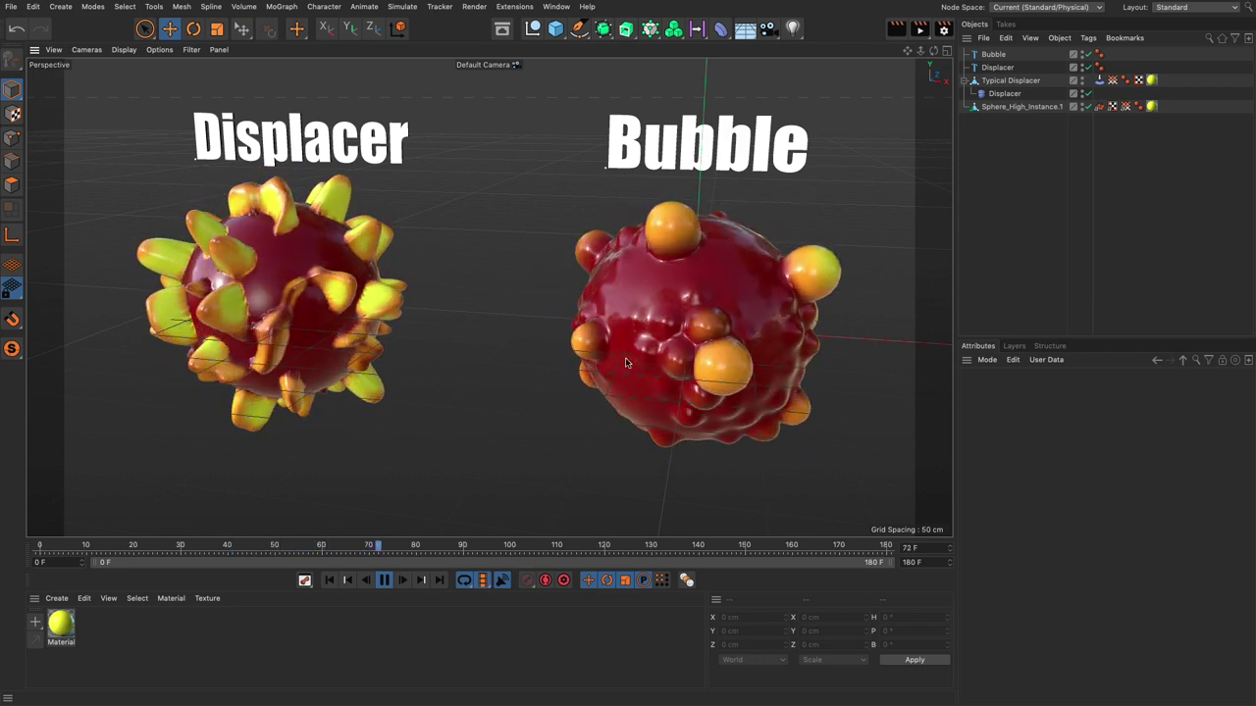
click(328, 579)
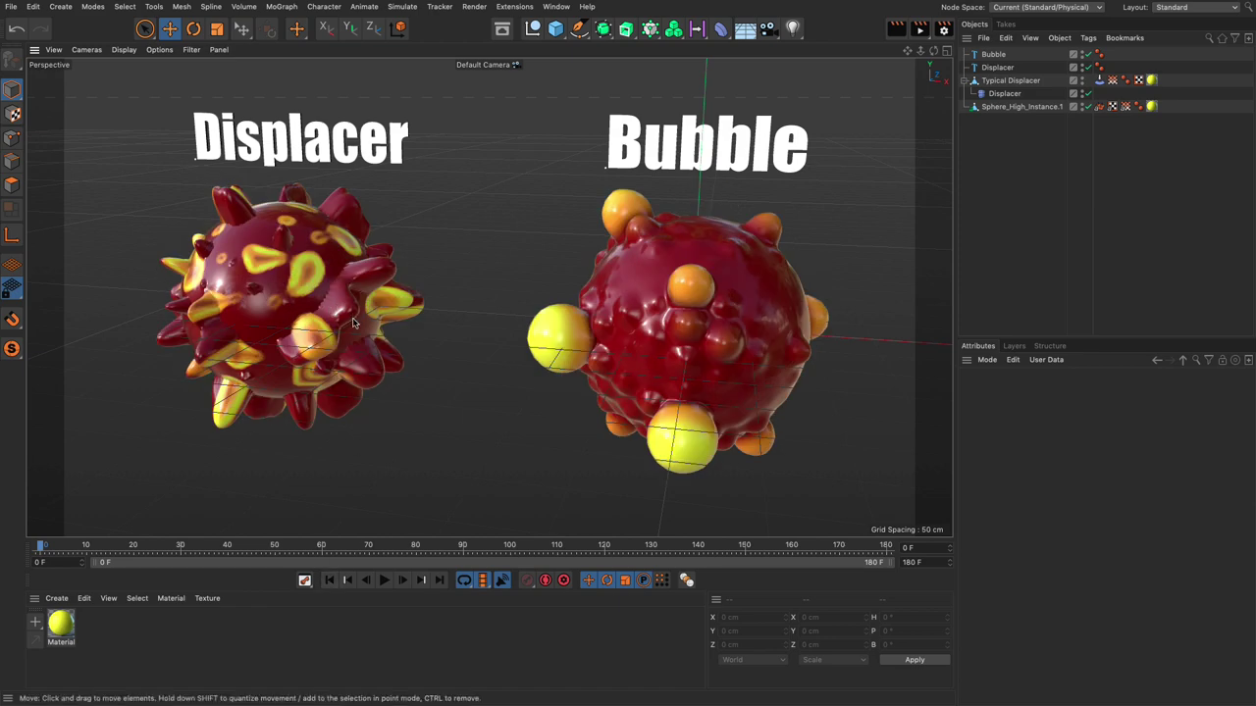
scroll(329, 302, up, 5)
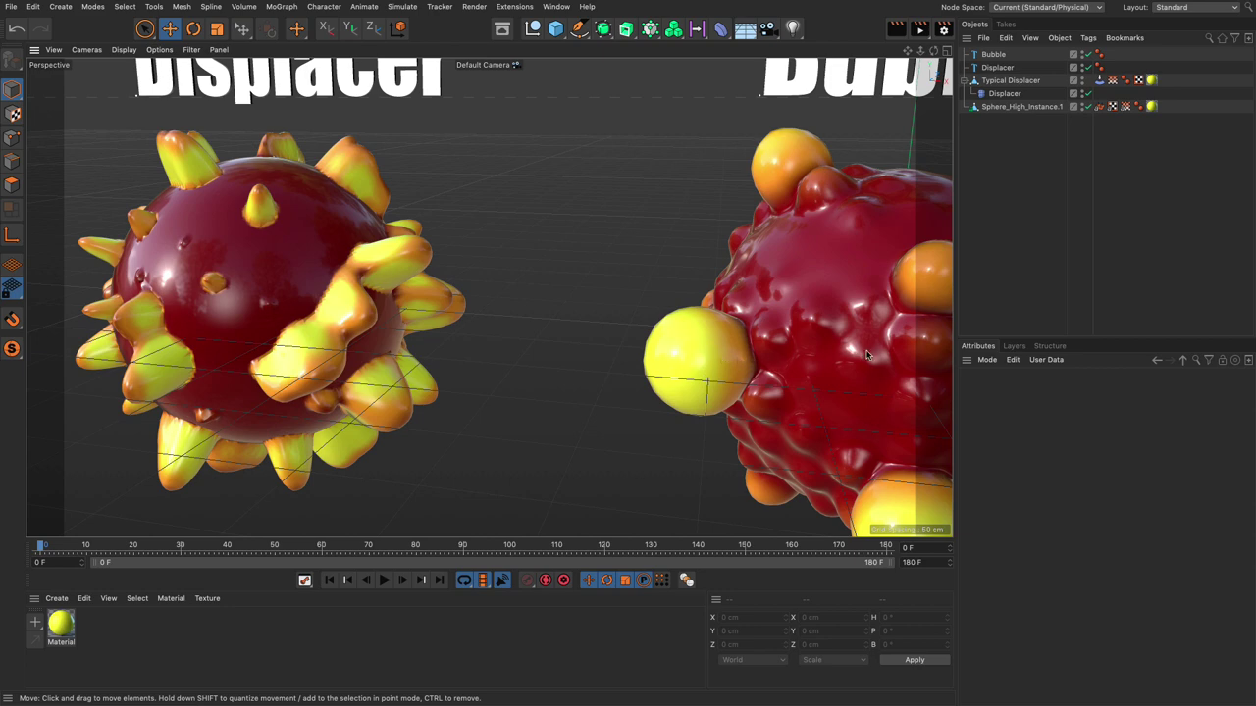
scroll(866, 356, down, 5)
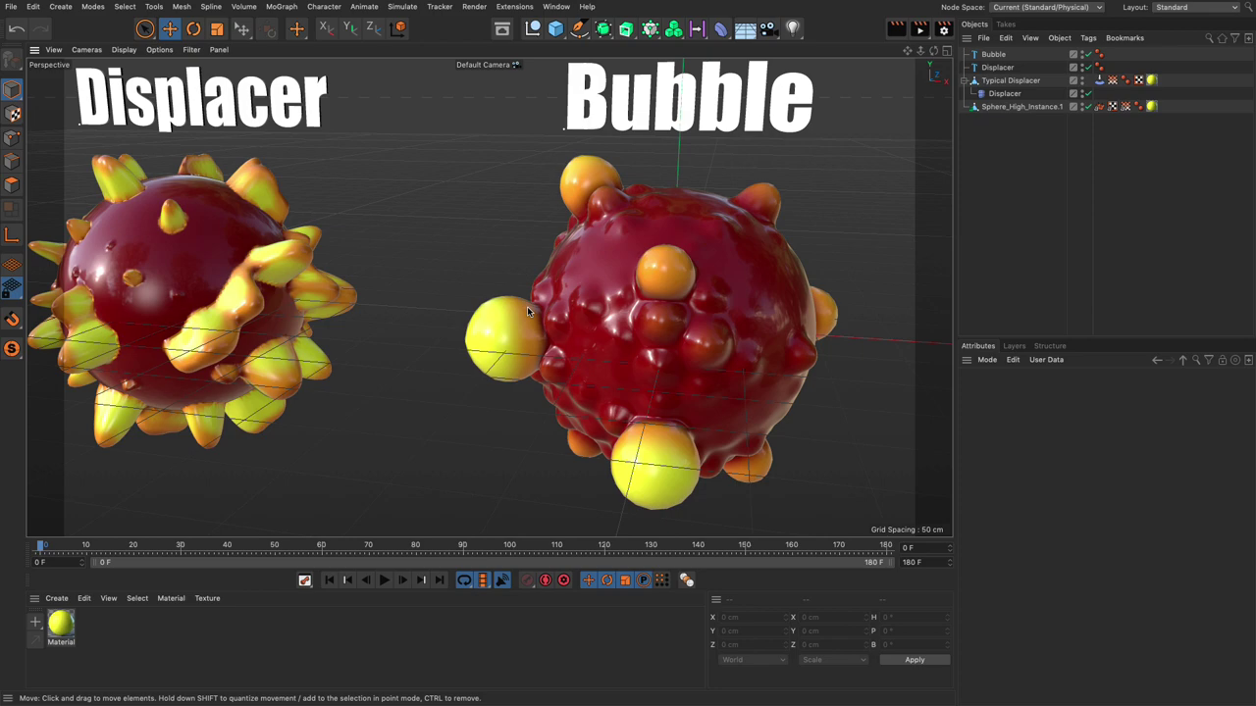
scroll(526, 306, up, 10)
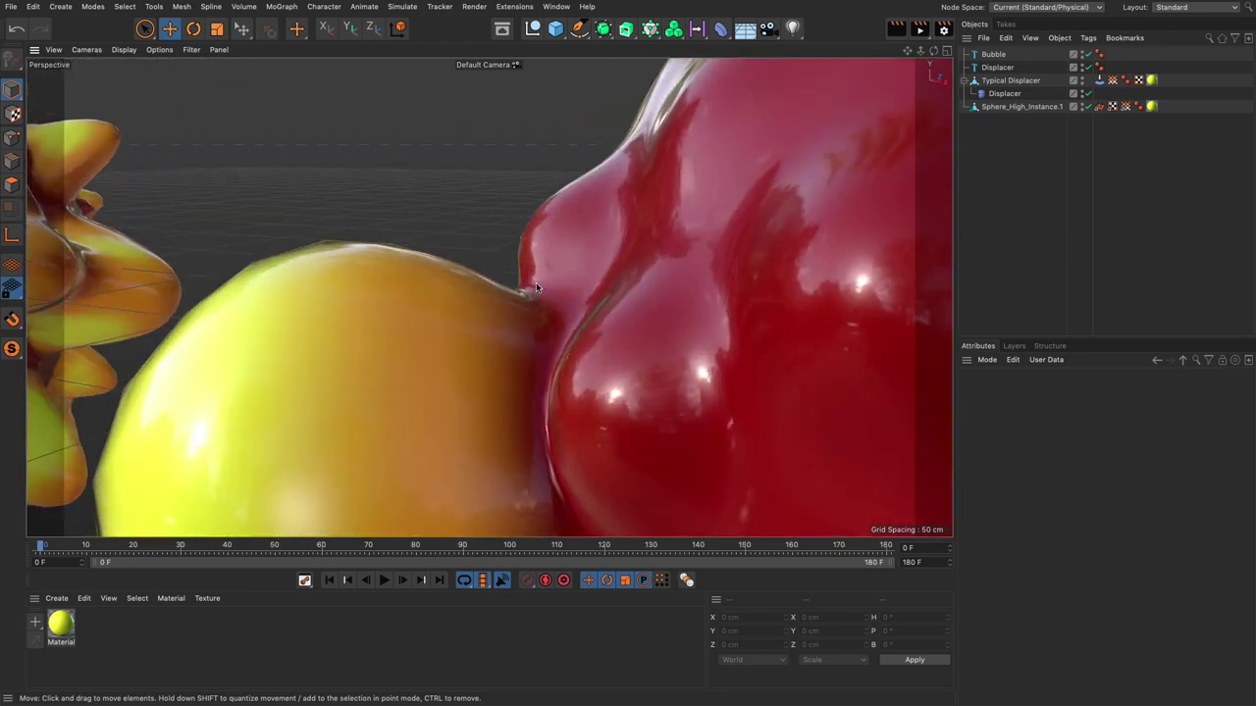
scroll(536, 285, down, 10)
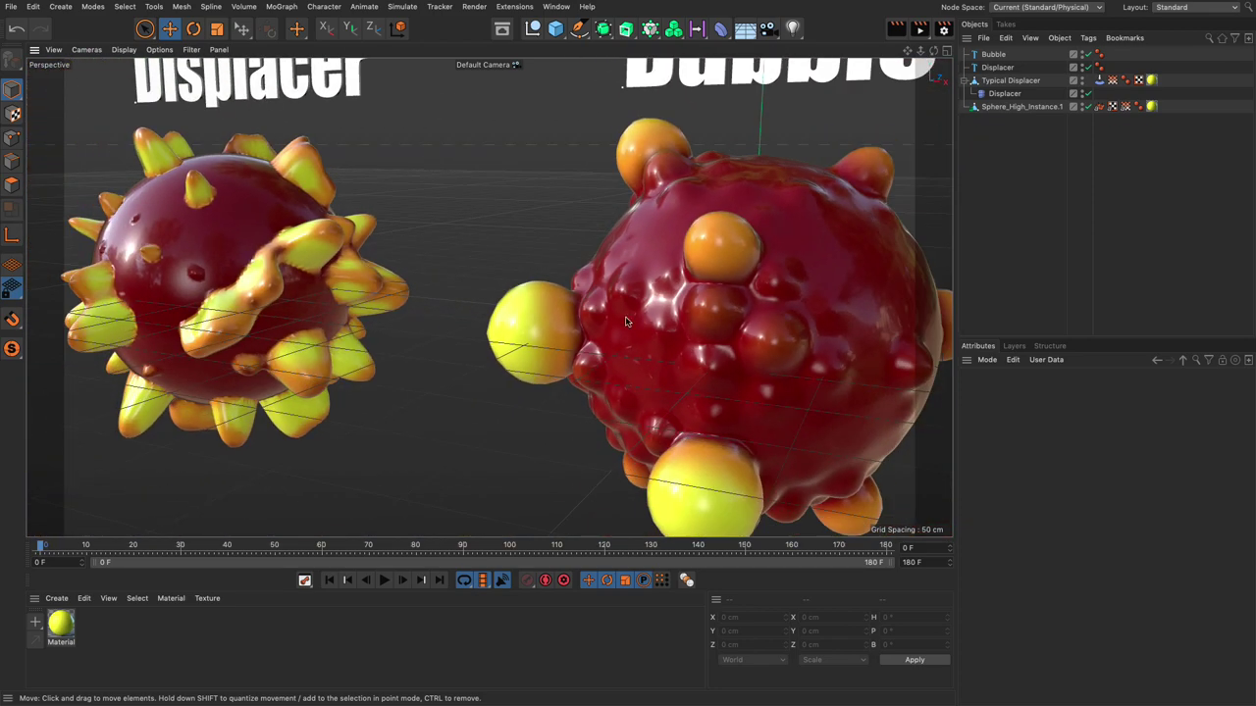
scroll(624, 321, down, 5)
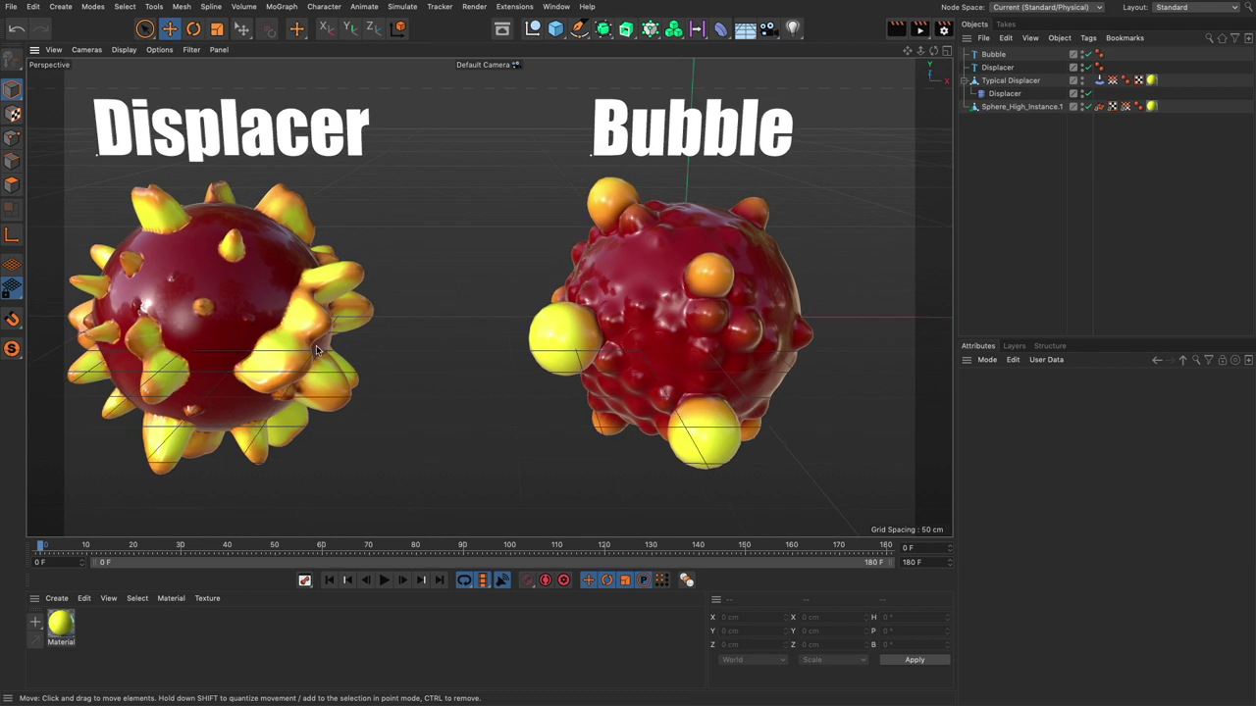
key(ctrl+d)
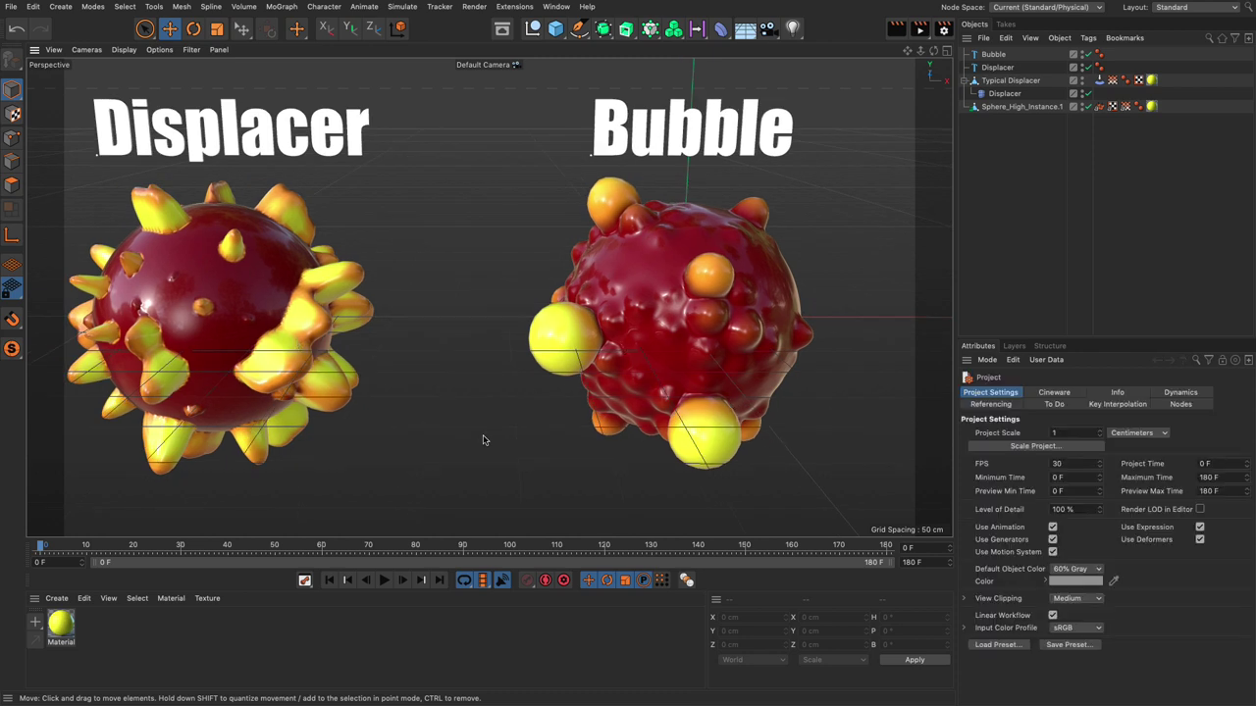
Start a new empty project and switch to the Doodle Paint tool
key(ctrl+n)
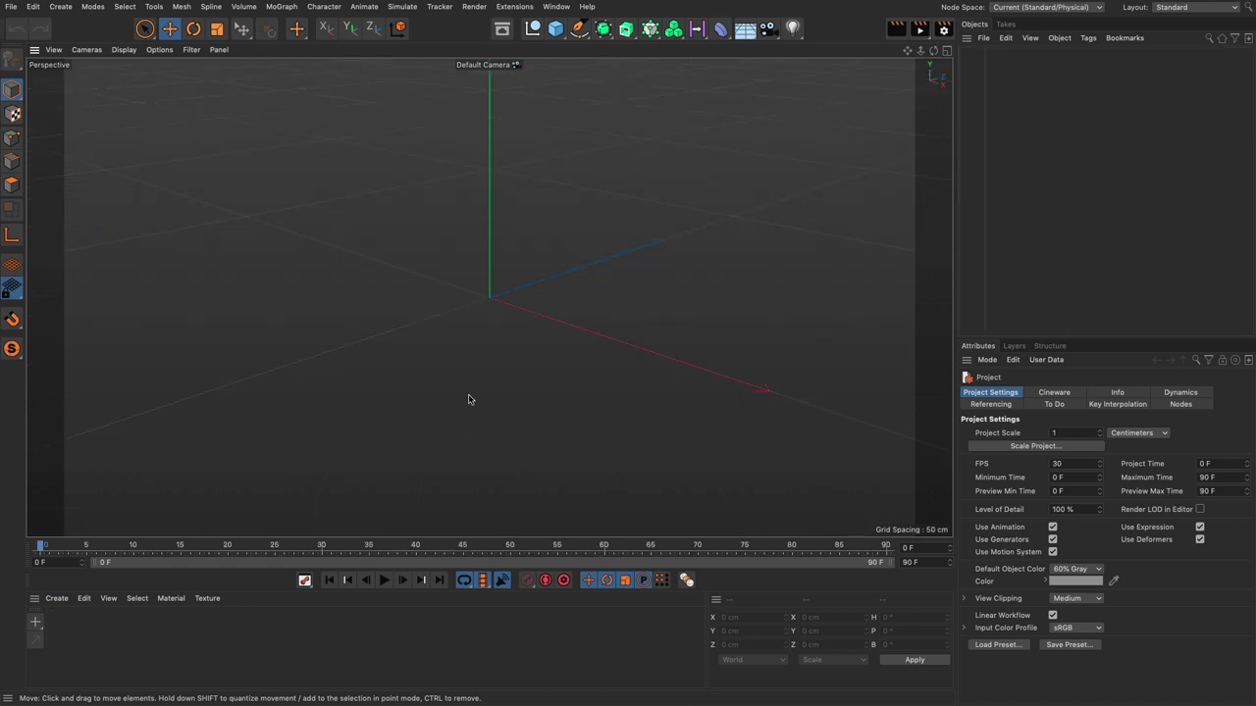
click(151, 11)
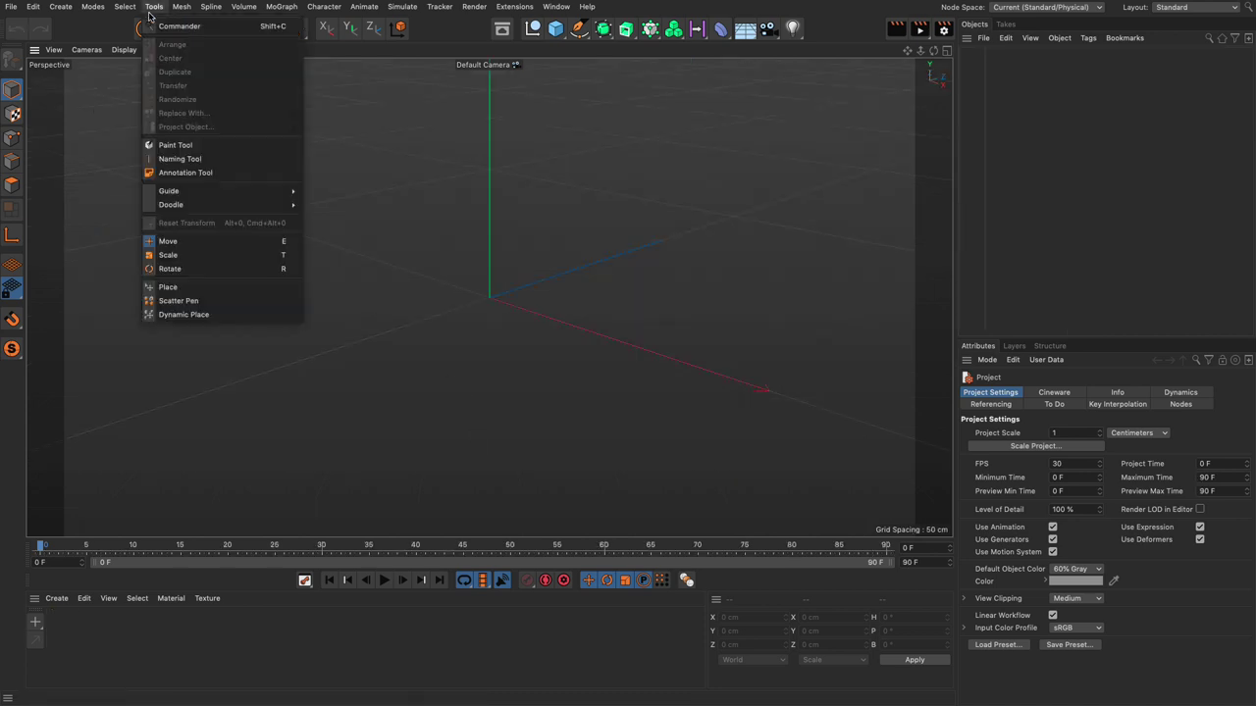
mouse_move(197, 204)
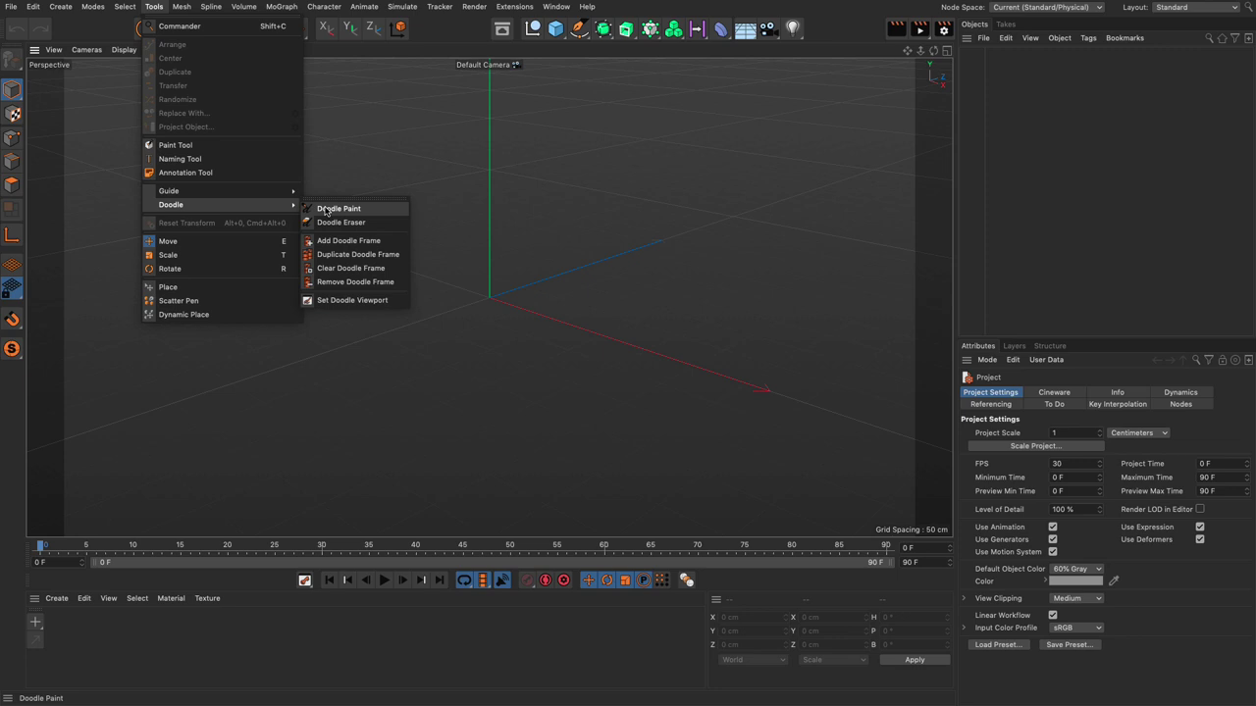
click(331, 209)
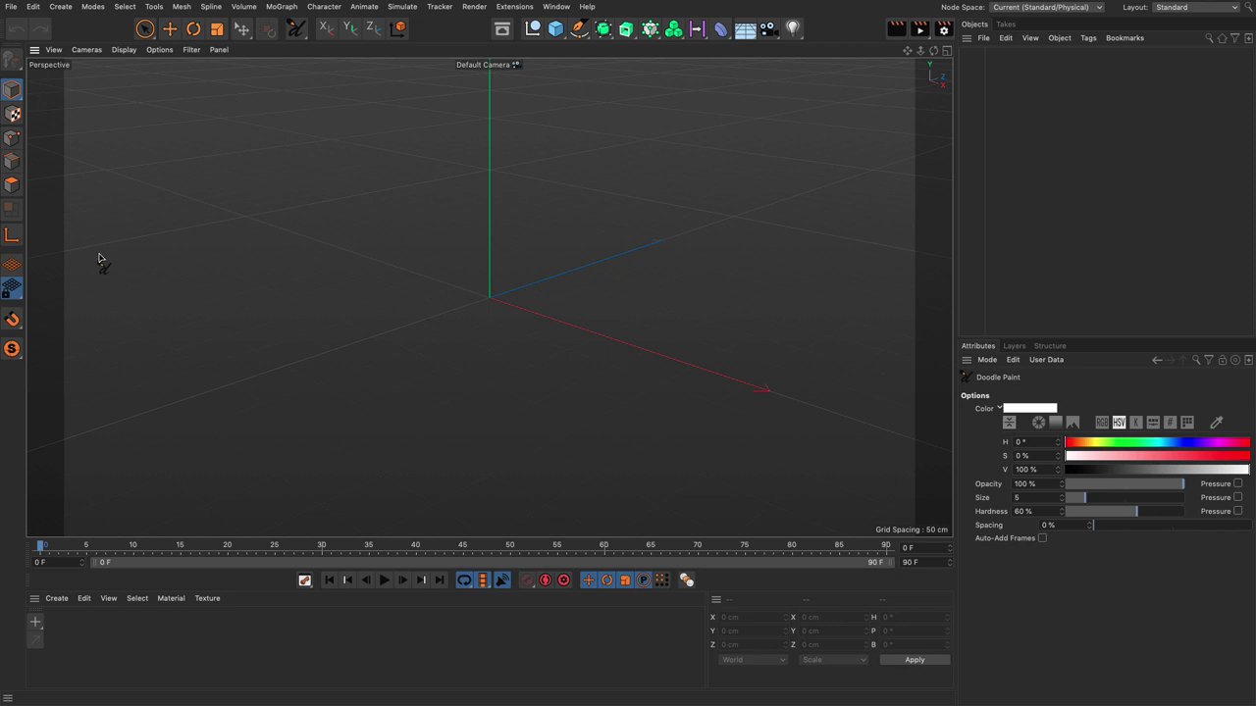
Sketch a horizontal surface line on the left with upward arrows and a bump
drag(98, 255, 389, 248)
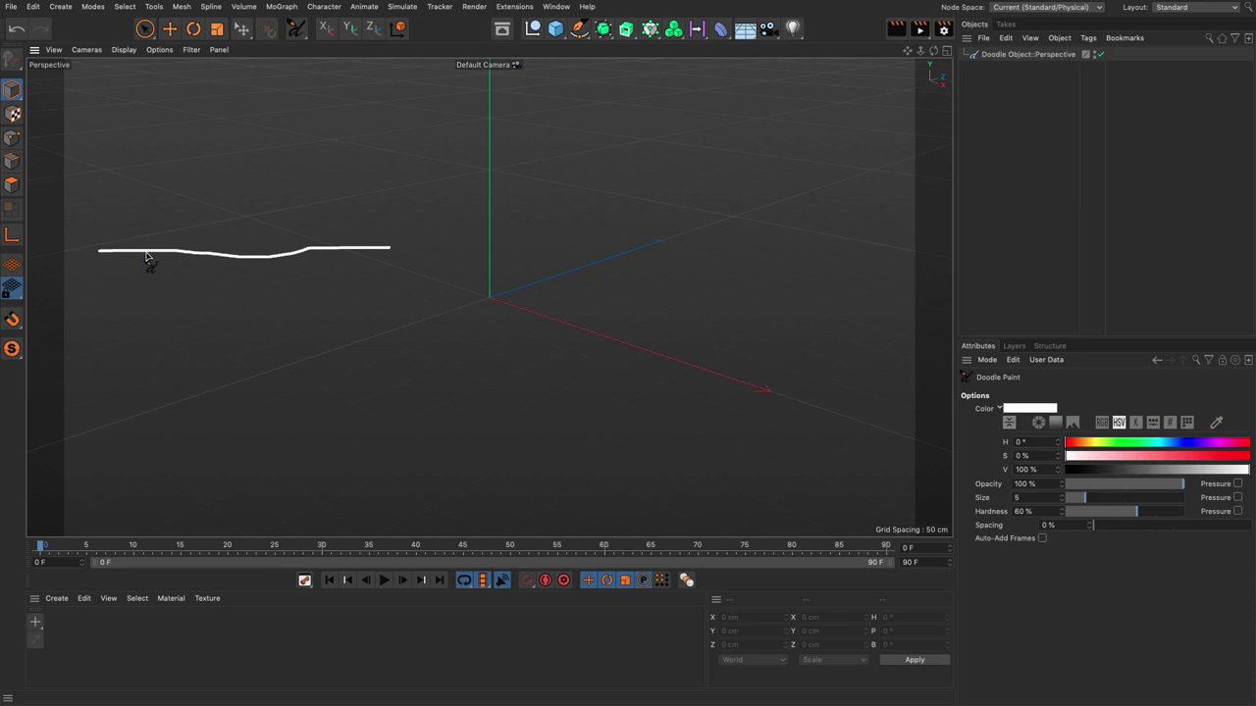
drag(145, 253, 146, 202)
mouse_move(199, 253)
mouse_down()
mouse_move(196, 207)
mouse_move(219, 240)
mouse_move(160, 242)
mouse_move(204, 252)
mouse_move(239, 189)
mouse_move(257, 196)
mouse_move(300, 253)
mouse_up()
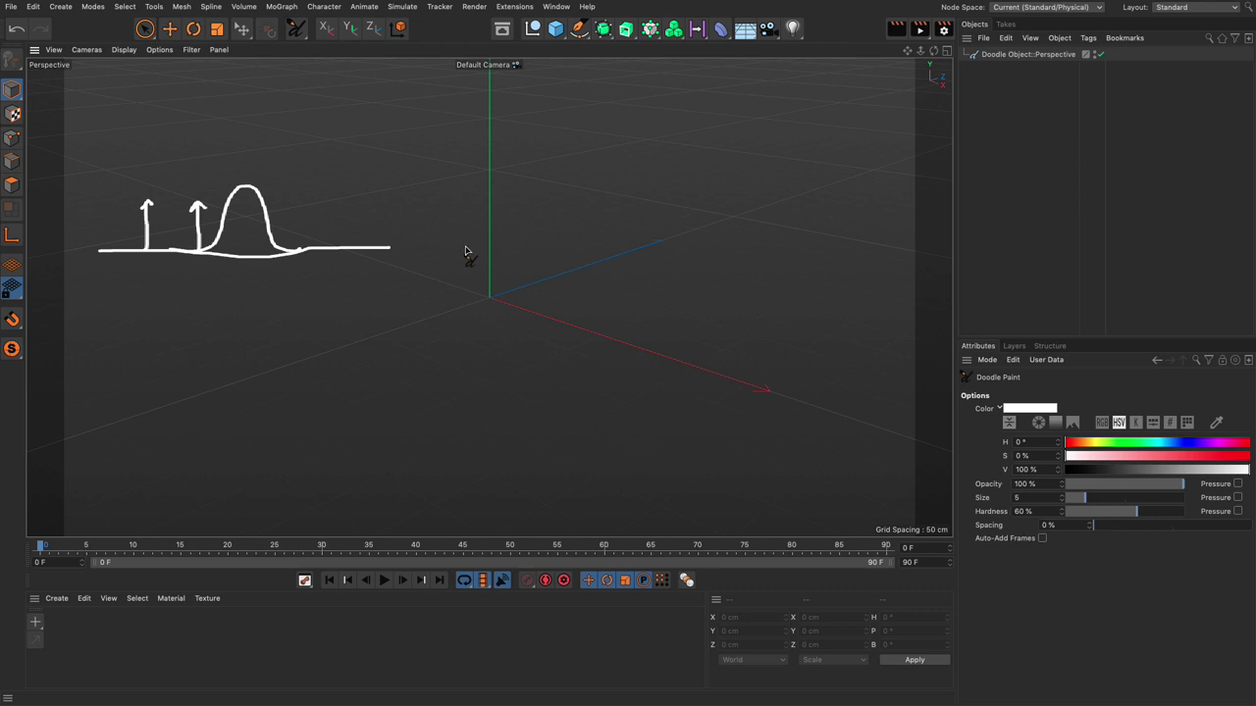
Sketch a second line on the right with four dots below and a loop arcing up
mouse_move(467, 247)
mouse_down()
mouse_move(757, 256)
mouse_move(822, 241)
mouse_up()
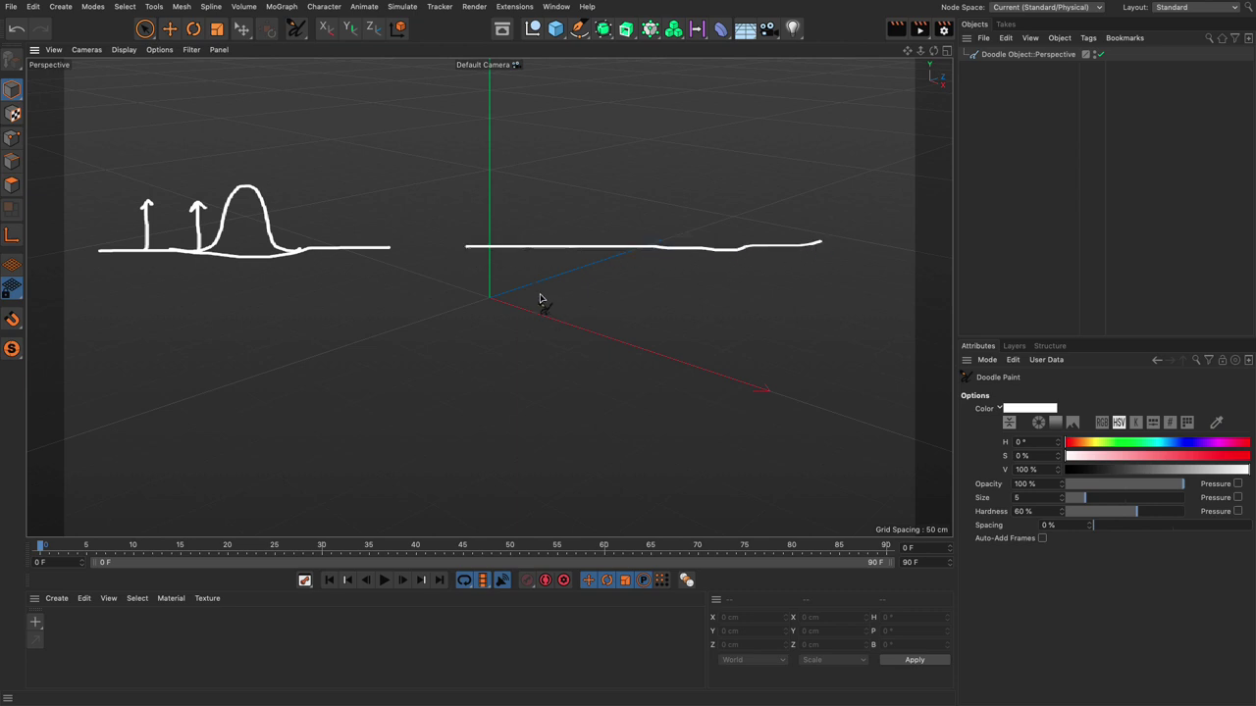
click(505, 264)
click(574, 288)
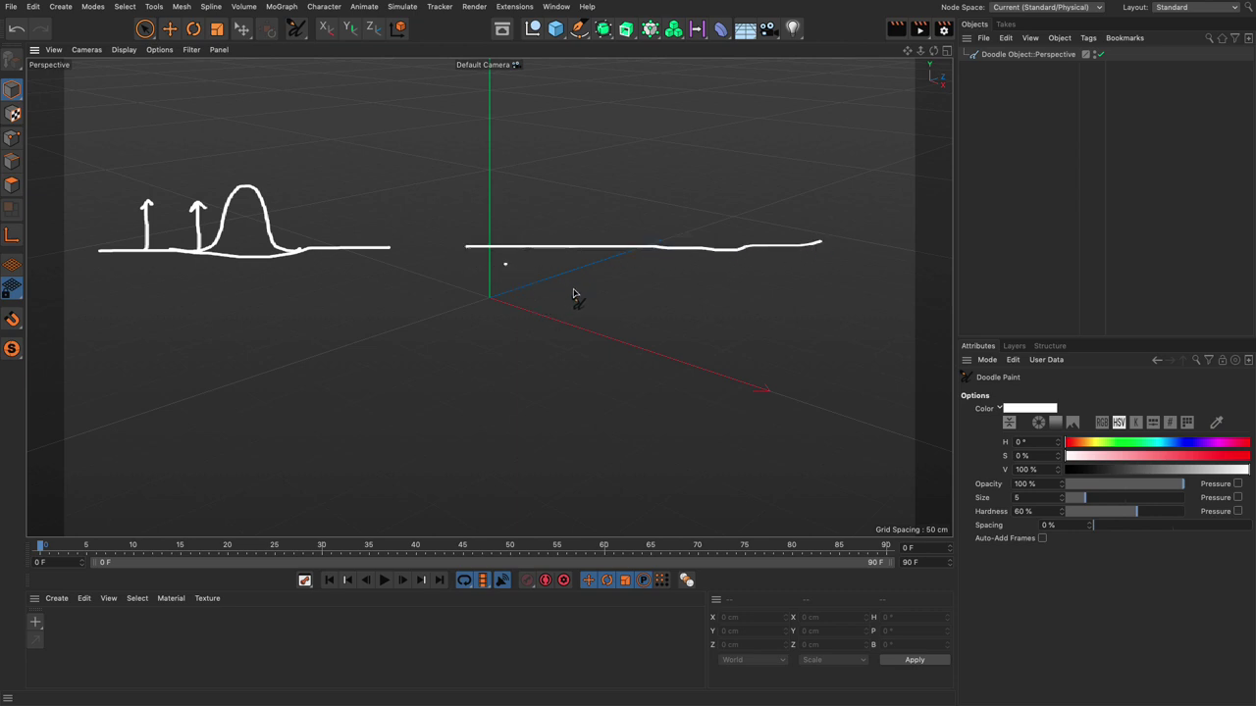
click(667, 265)
click(735, 284)
drag(530, 249, 532, 248)
drag(502, 265, 503, 248)
mouse_move(472, 243)
mouse_down()
mouse_move(463, 215)
mouse_move(487, 195)
mouse_move(533, 205)
mouse_move(534, 254)
mouse_up()
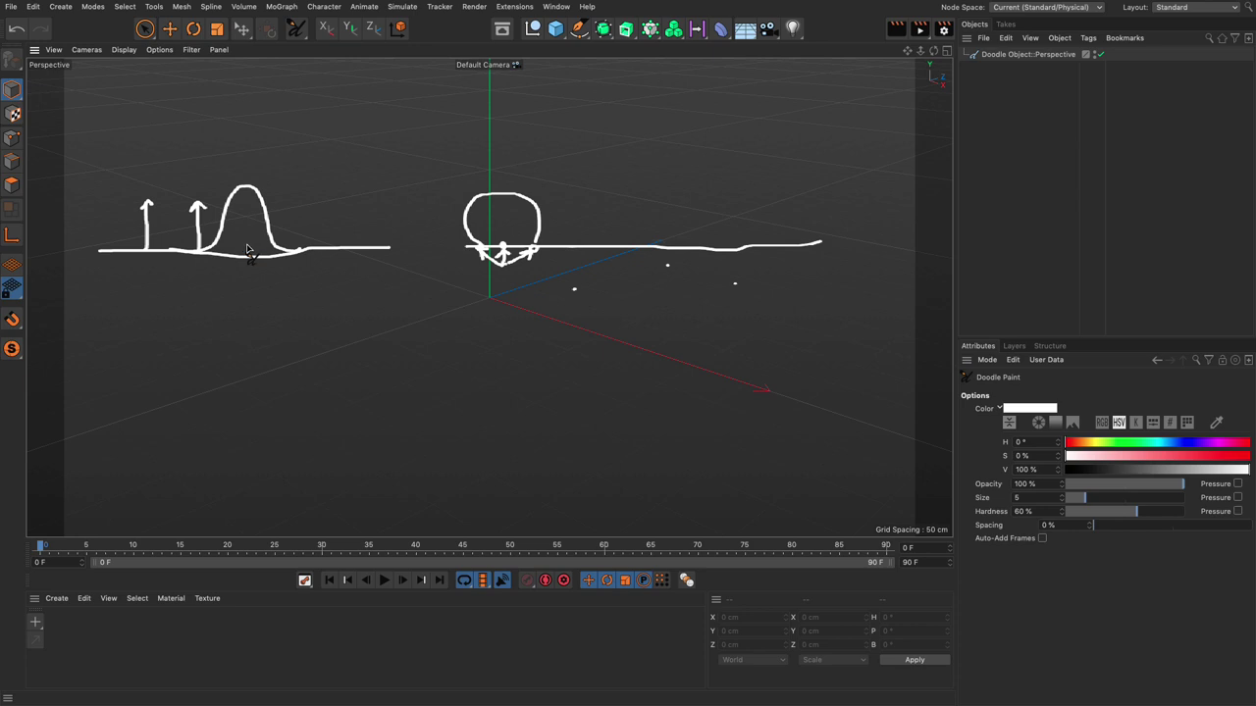
Delete the Doodle object and add a Sphere to the scene
click(1010, 55)
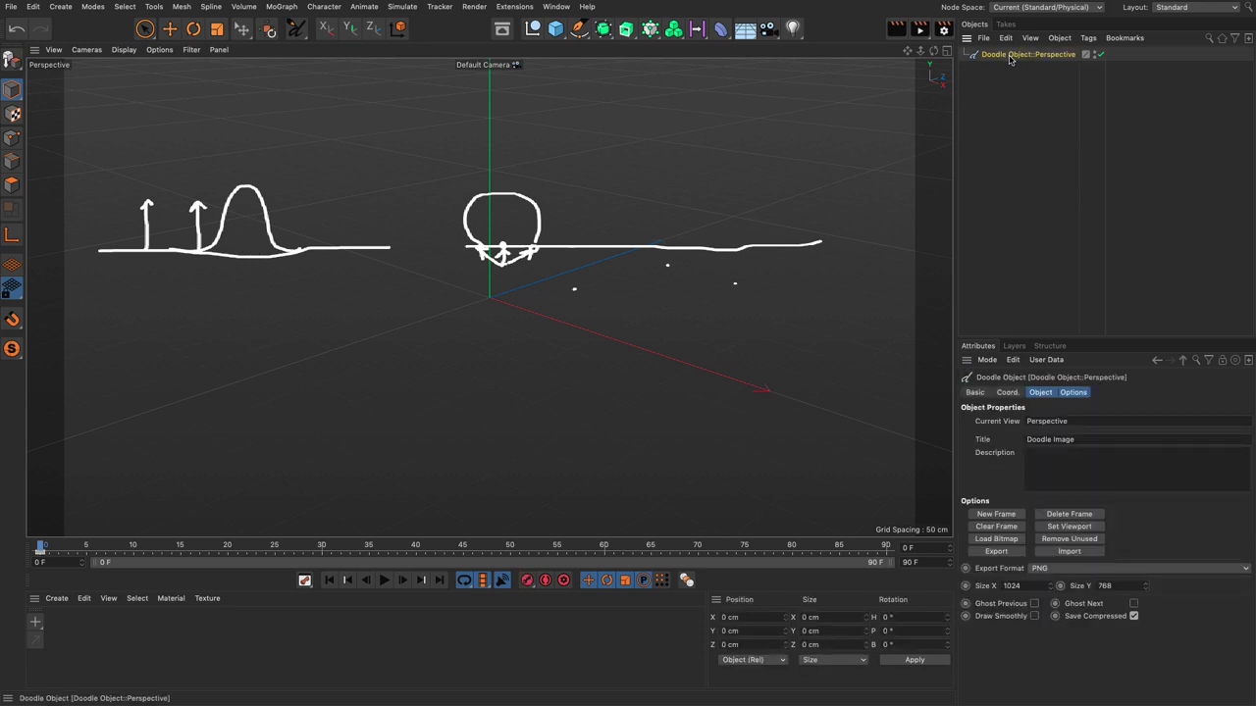
key(Delete)
click(557, 30)
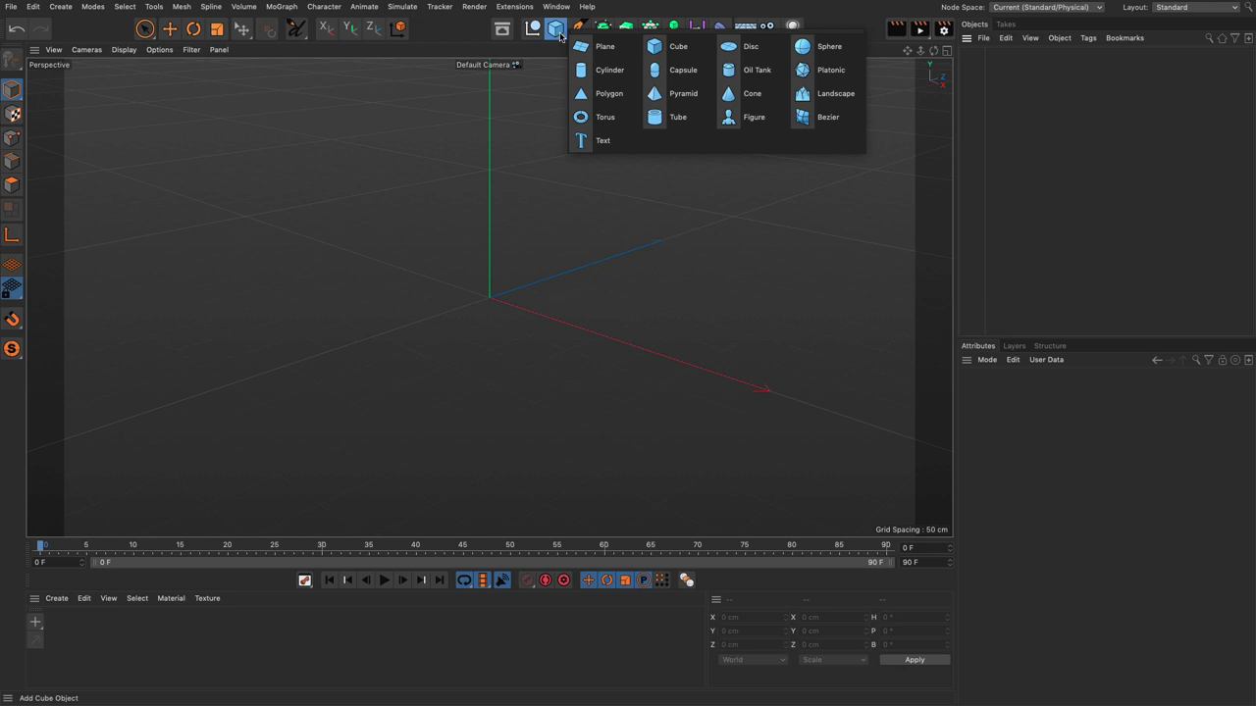
click(800, 47)
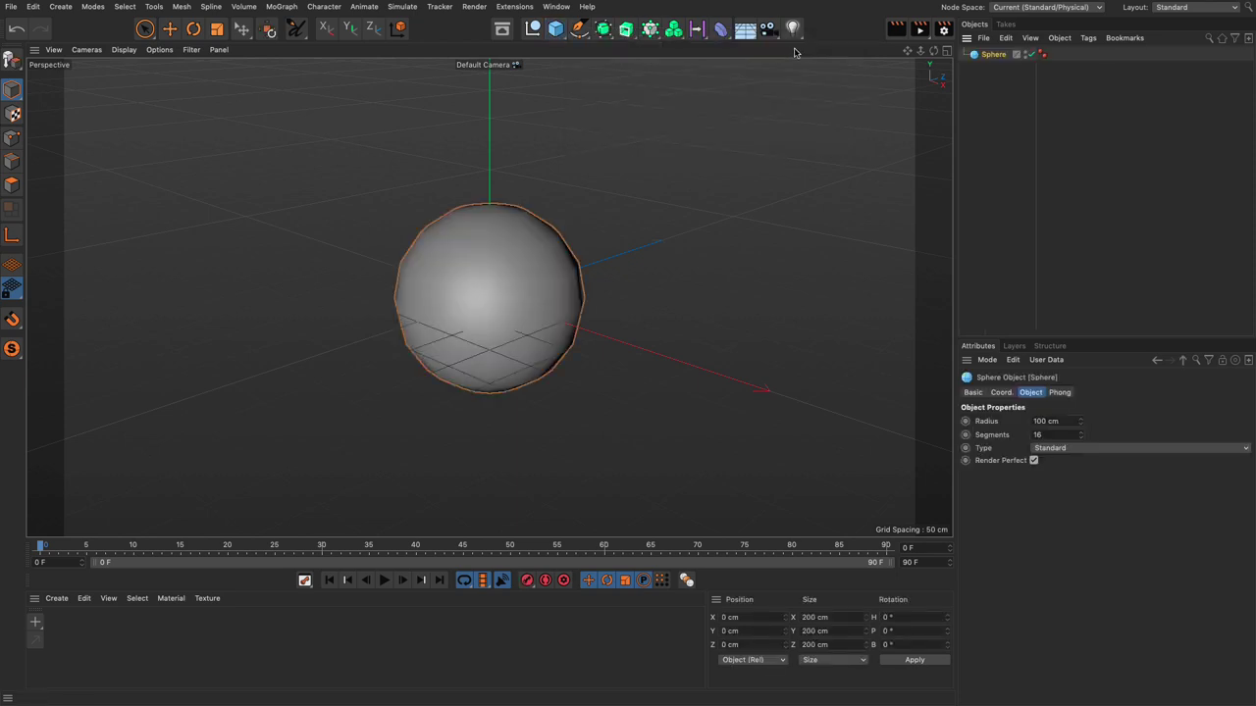
Make the sphere an Icosahedron with 24 segments, shown in Gouraud Shading (Lines)
click(1065, 448)
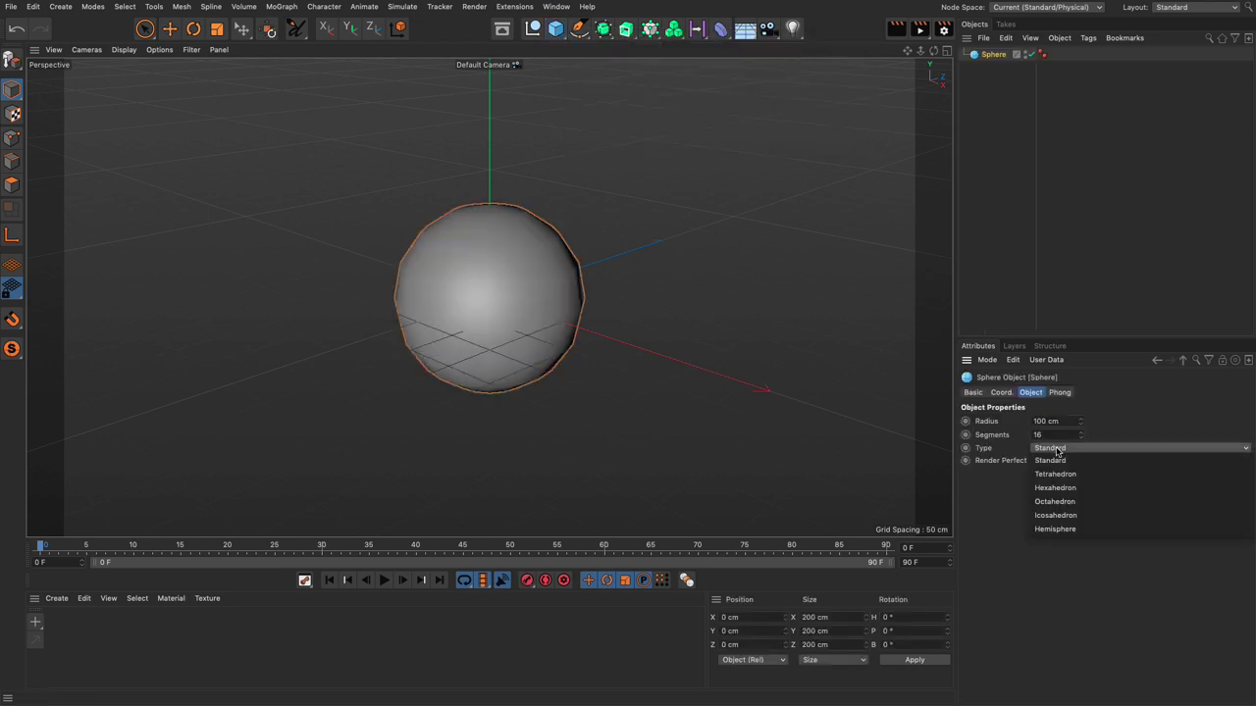
click(1072, 517)
click(123, 49)
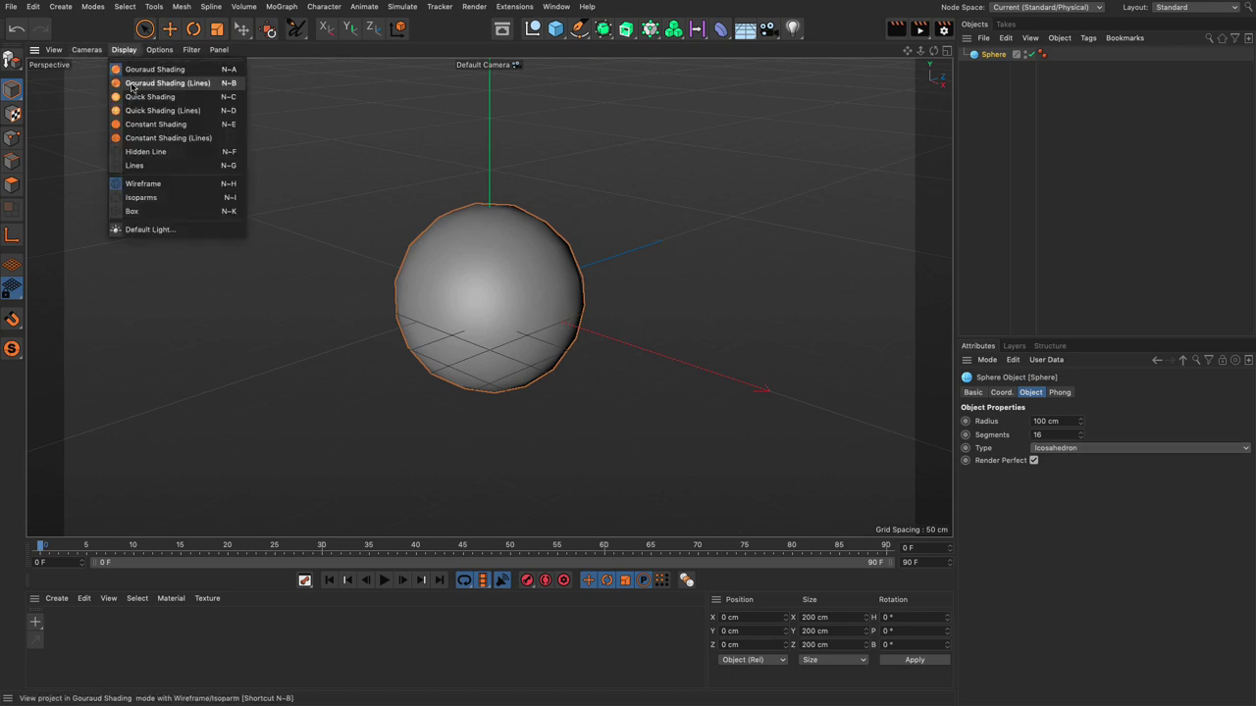
click(131, 84)
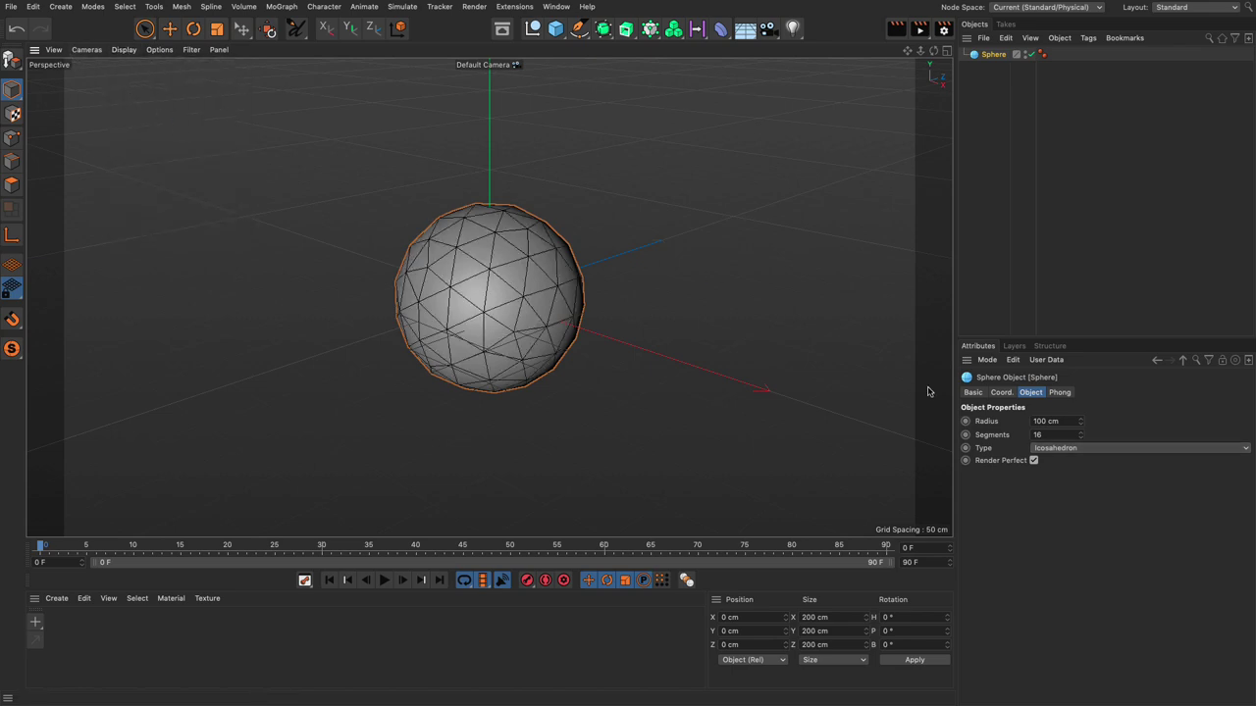
double_click(1038, 435)
text(24)
key(Return)
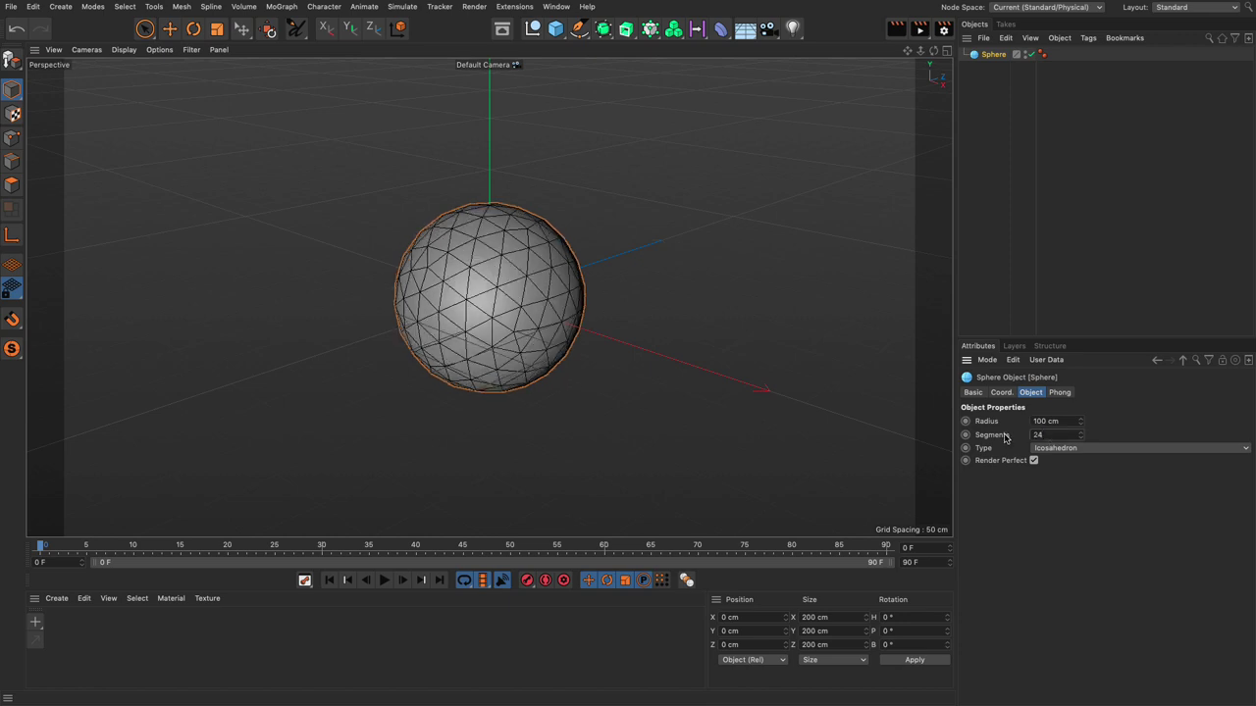
Add a Matrix in Object mode with the Sphere as source, distributed on its vertices
click(651, 31)
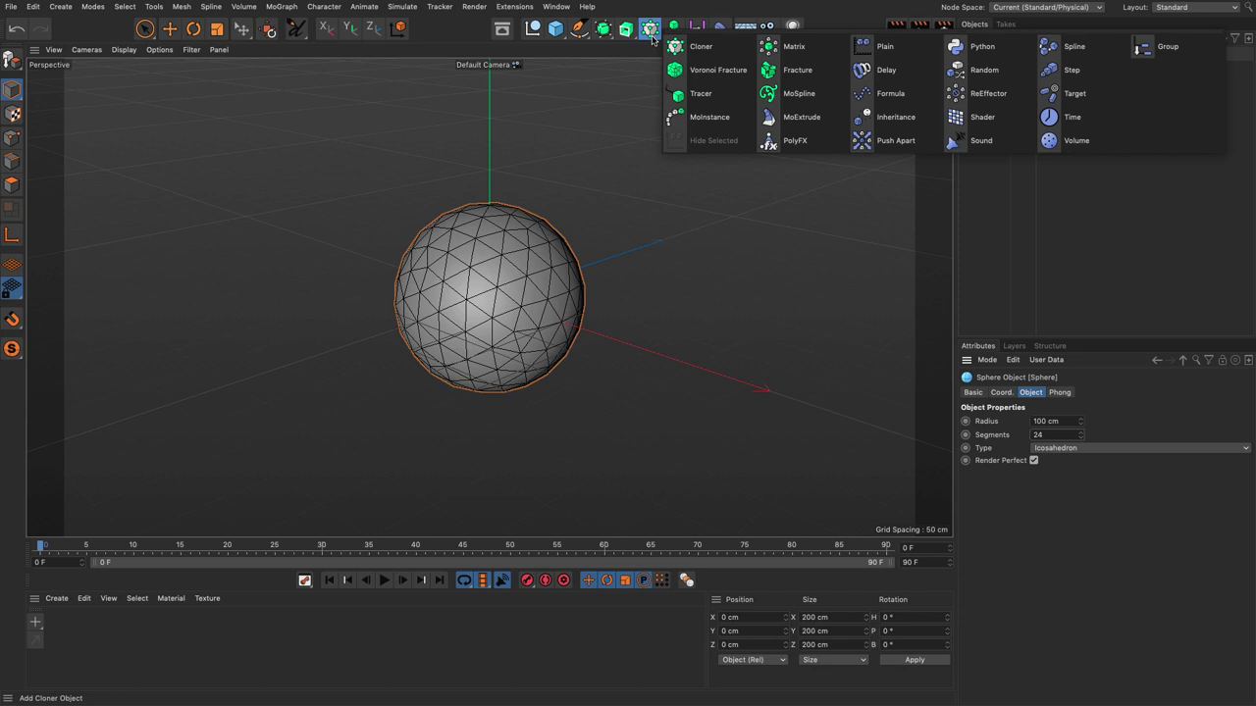
click(781, 48)
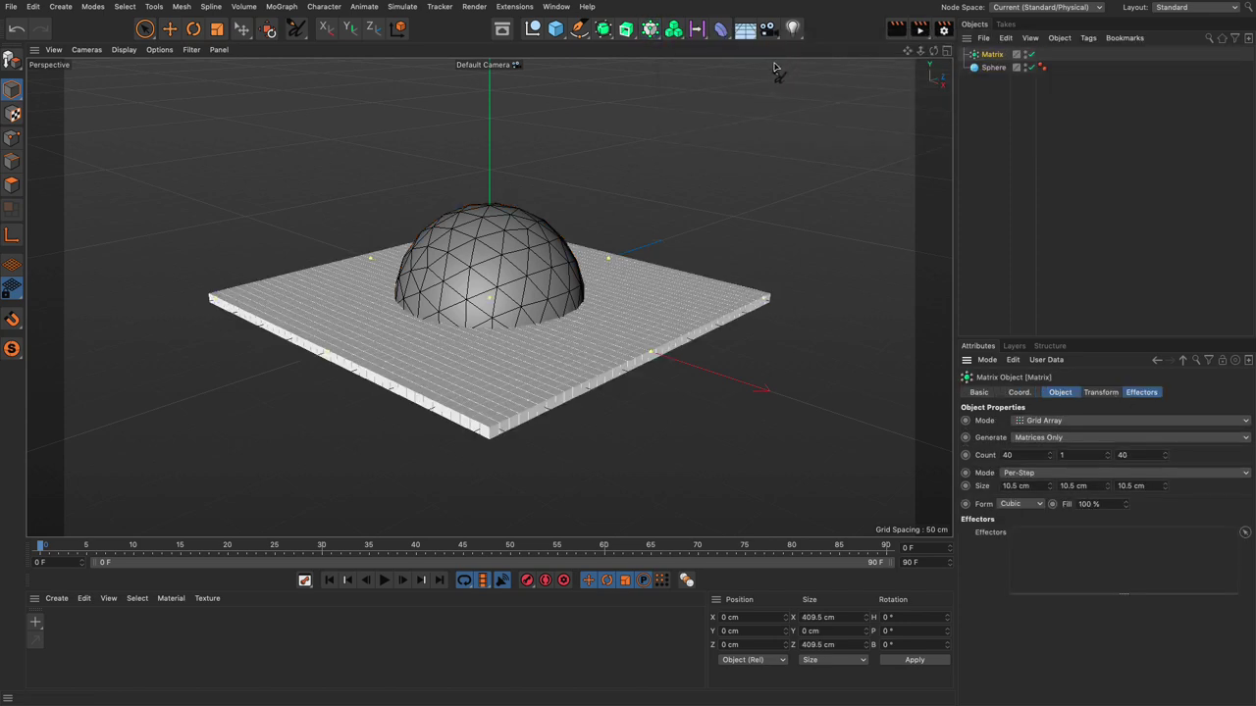
click(1045, 420)
click(1051, 439)
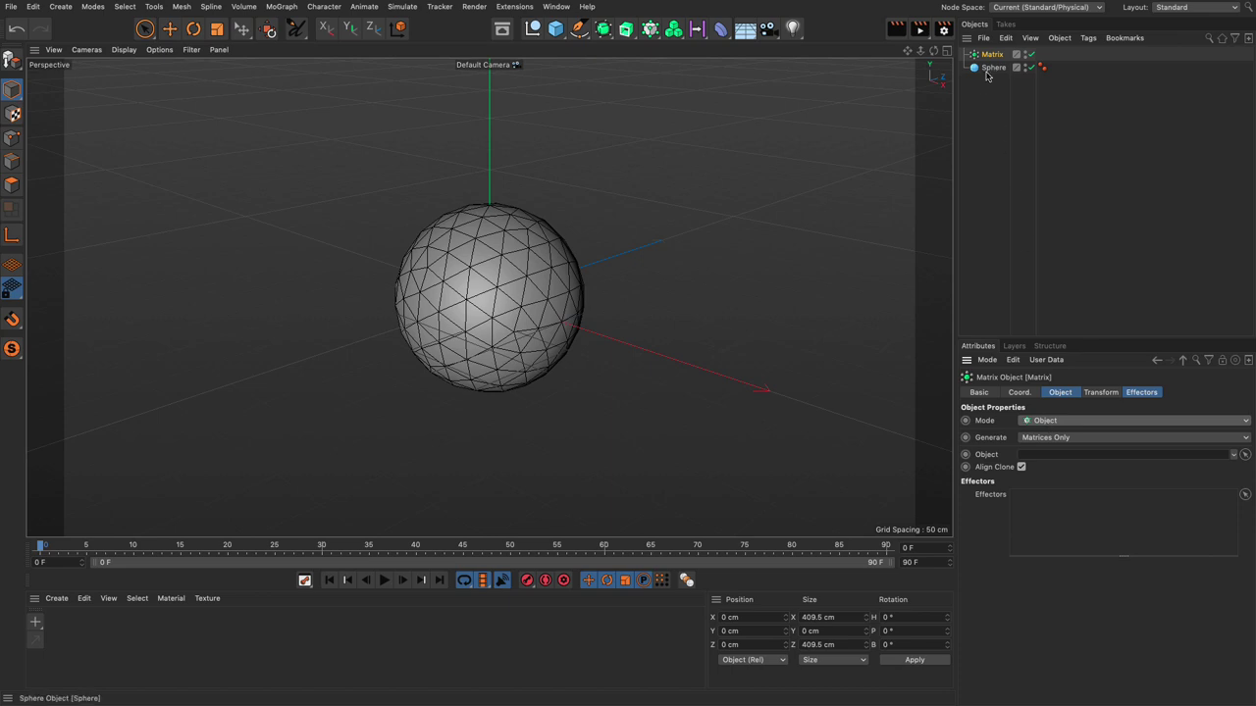
drag(987, 68, 1052, 456)
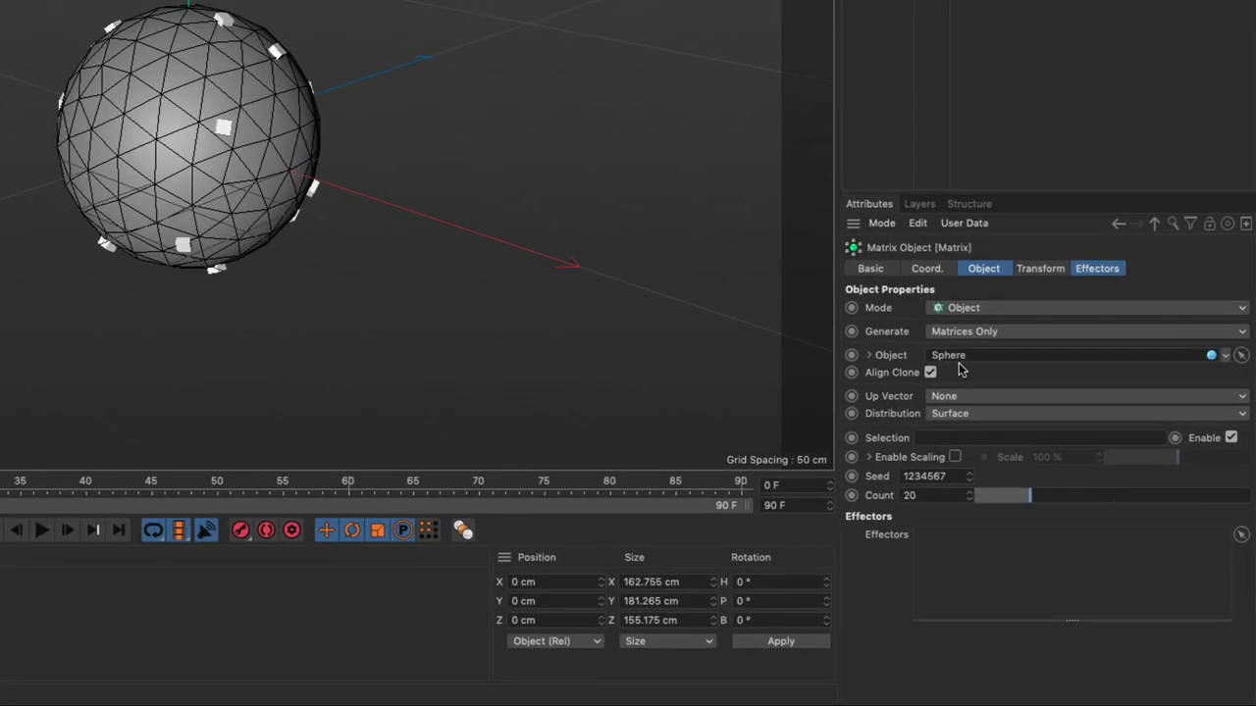
alt+right_drag(202, 134, 280, 133)
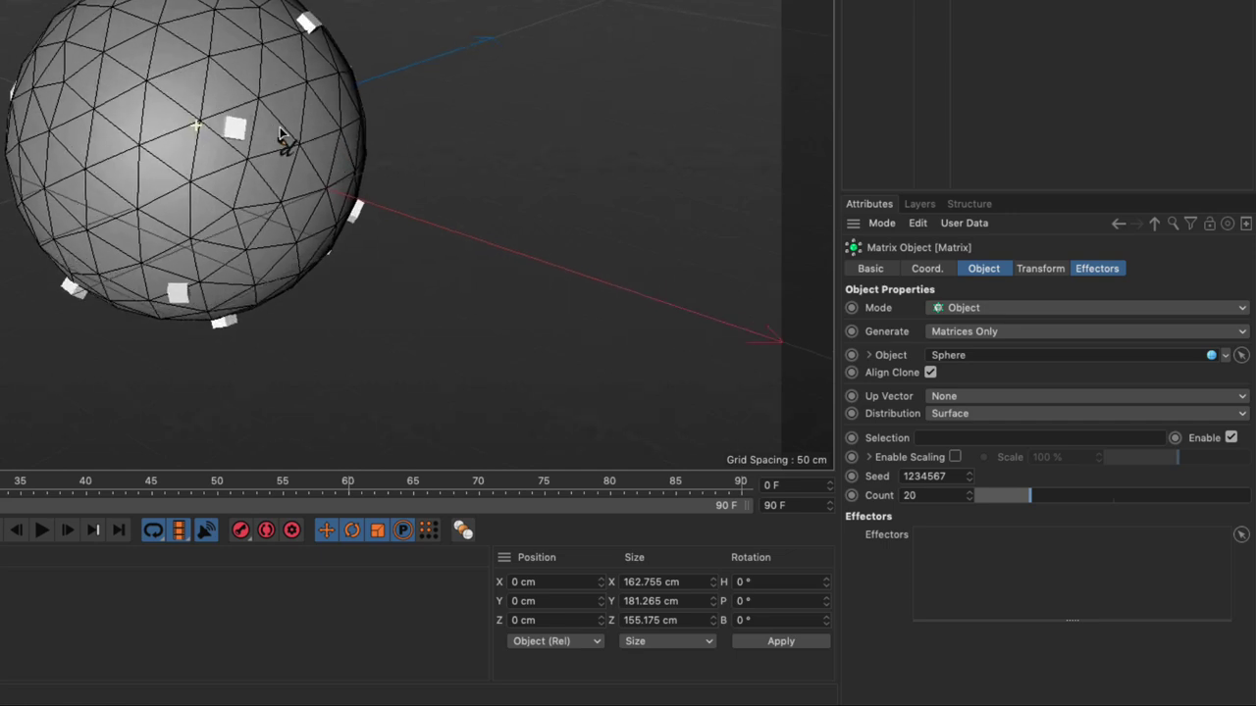
scroll(202, 138, up, 3)
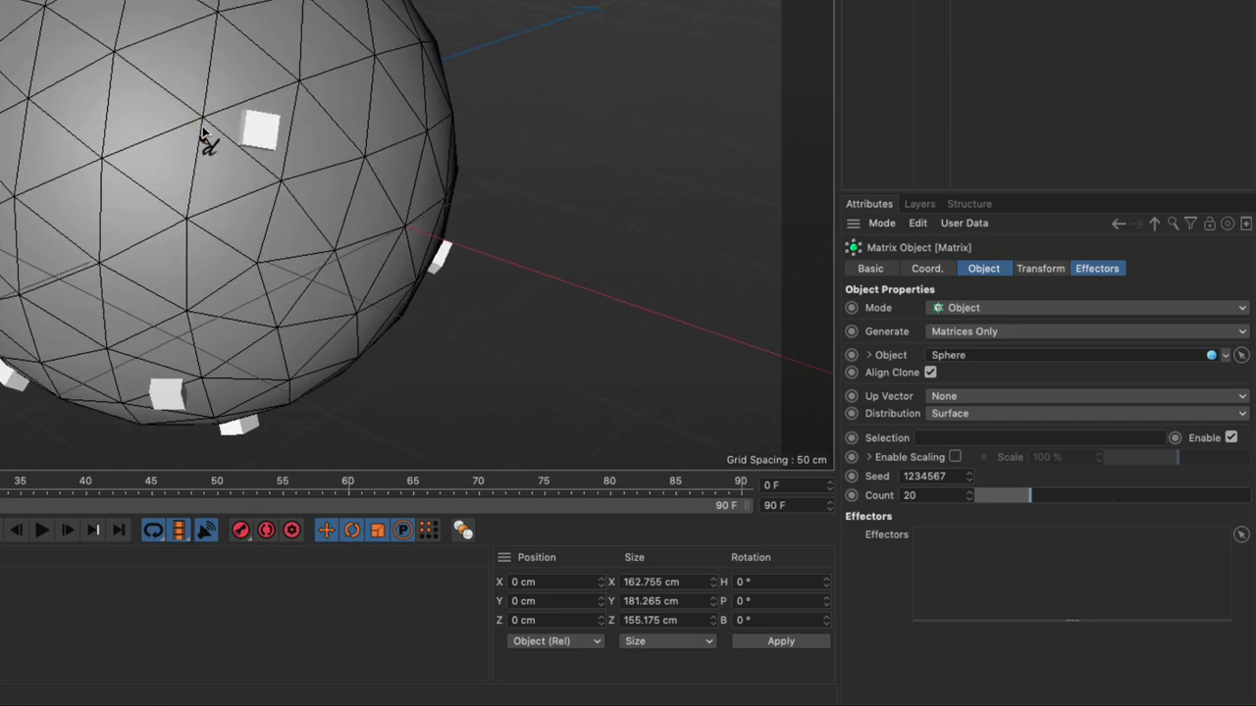
click(936, 415)
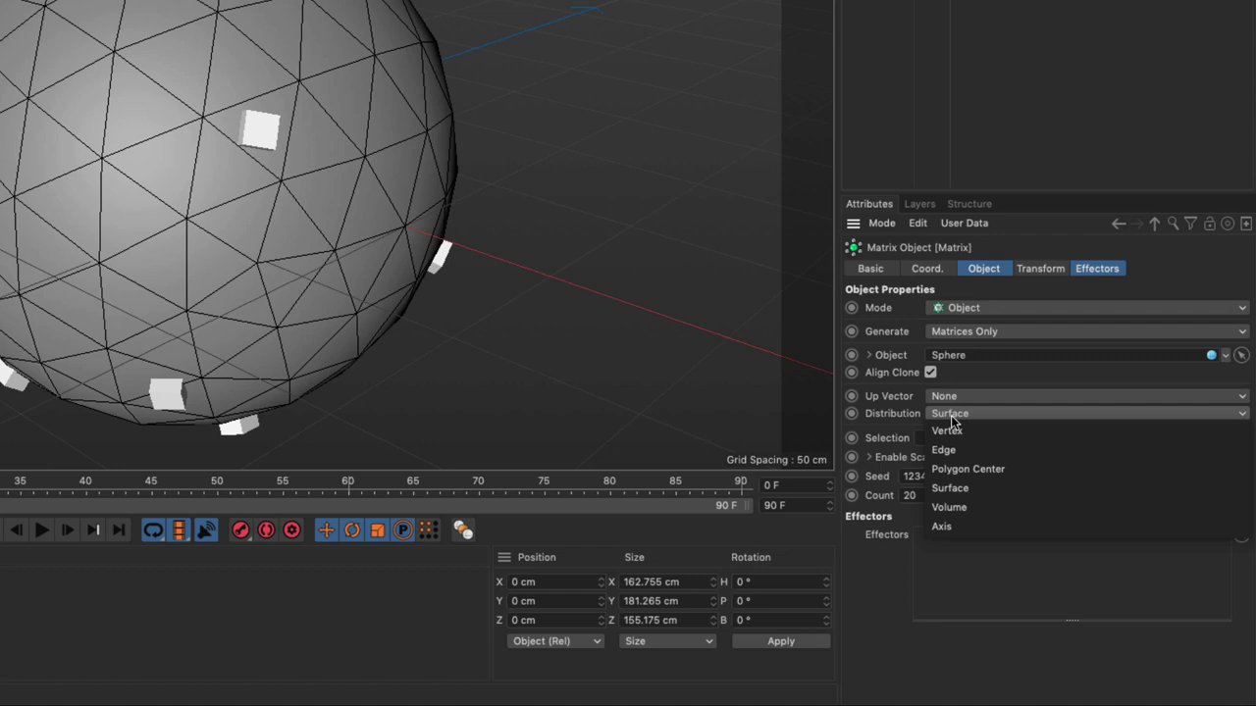
click(957, 430)
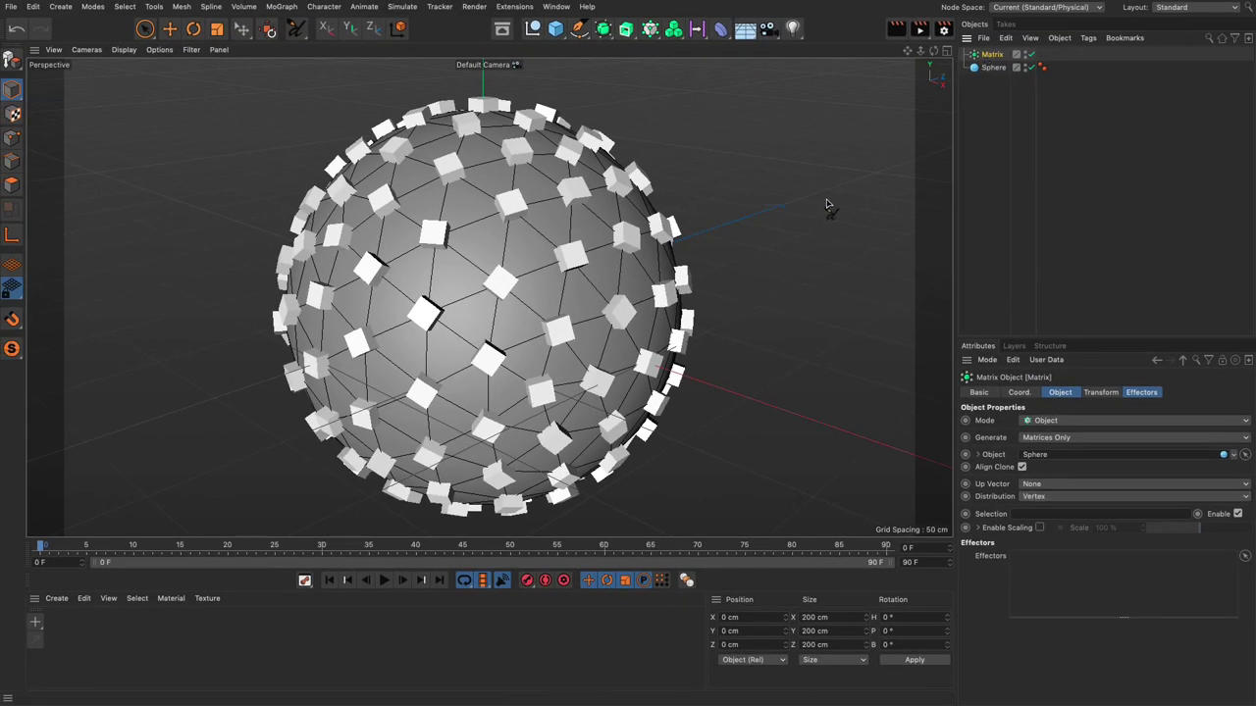
Add a Push Apart effector with a 15 cm radius
click(287, 8)
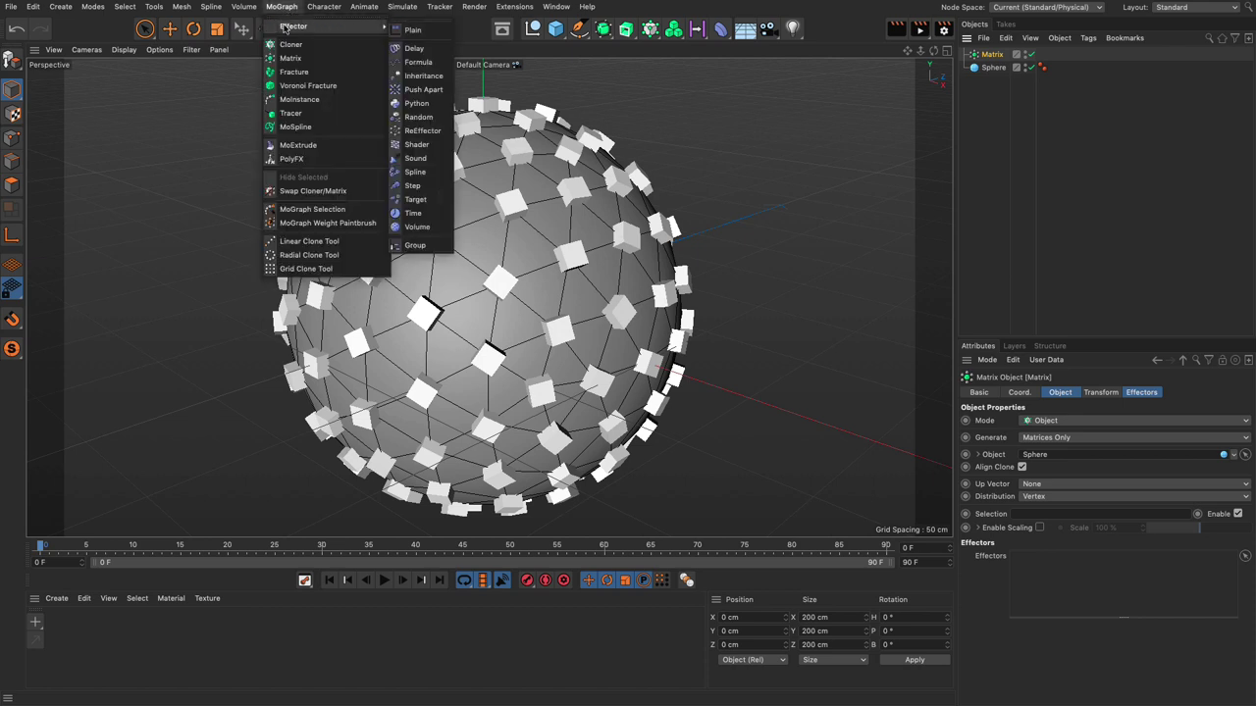
mouse_move(382, 27)
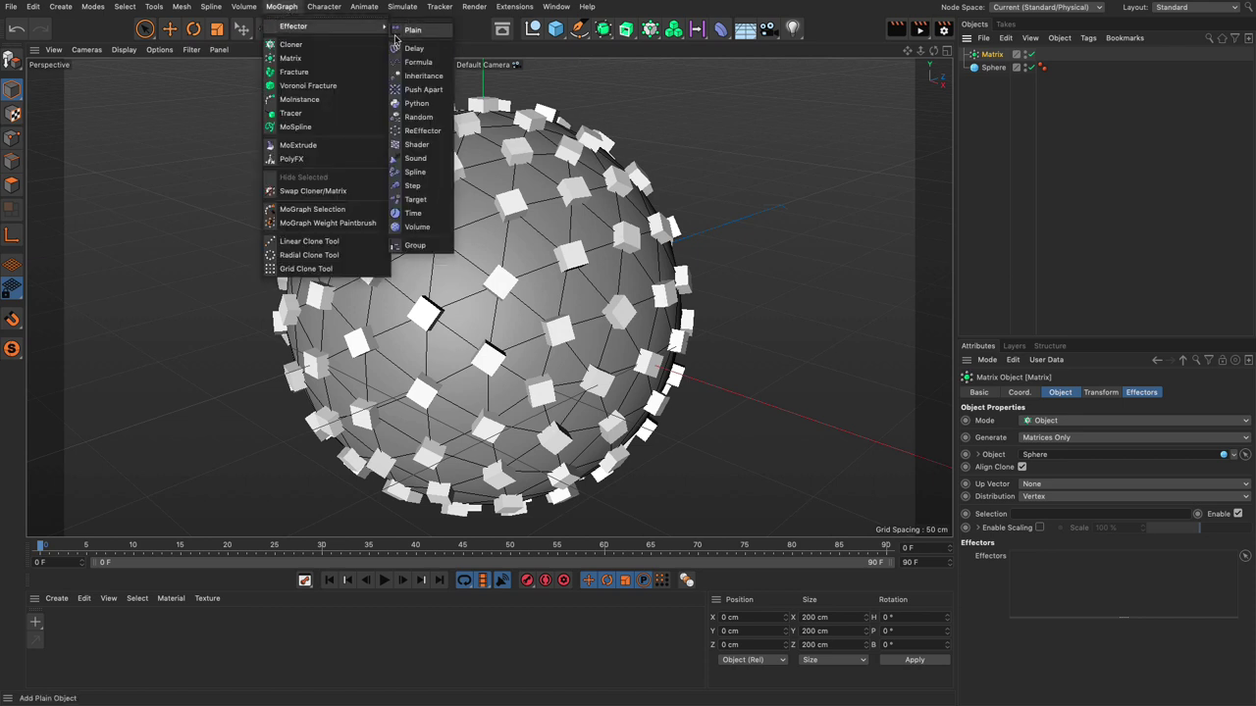
click(423, 89)
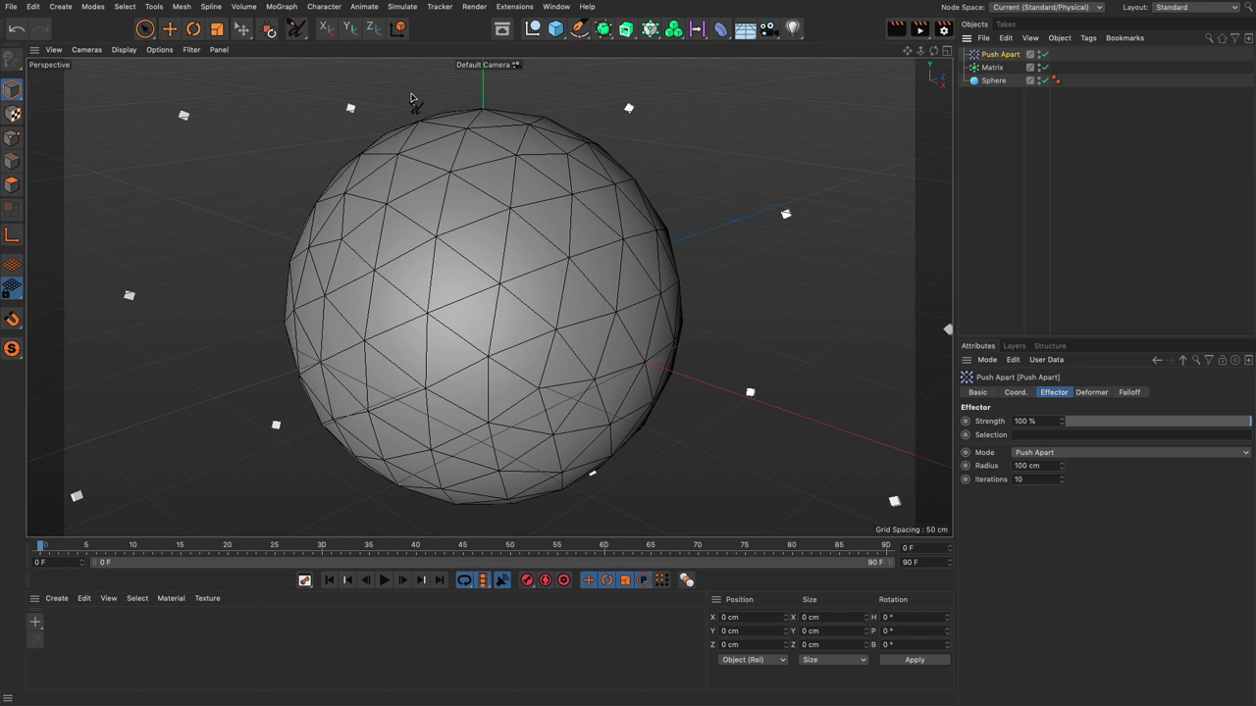
click(1030, 467)
text(15)
key(Return)
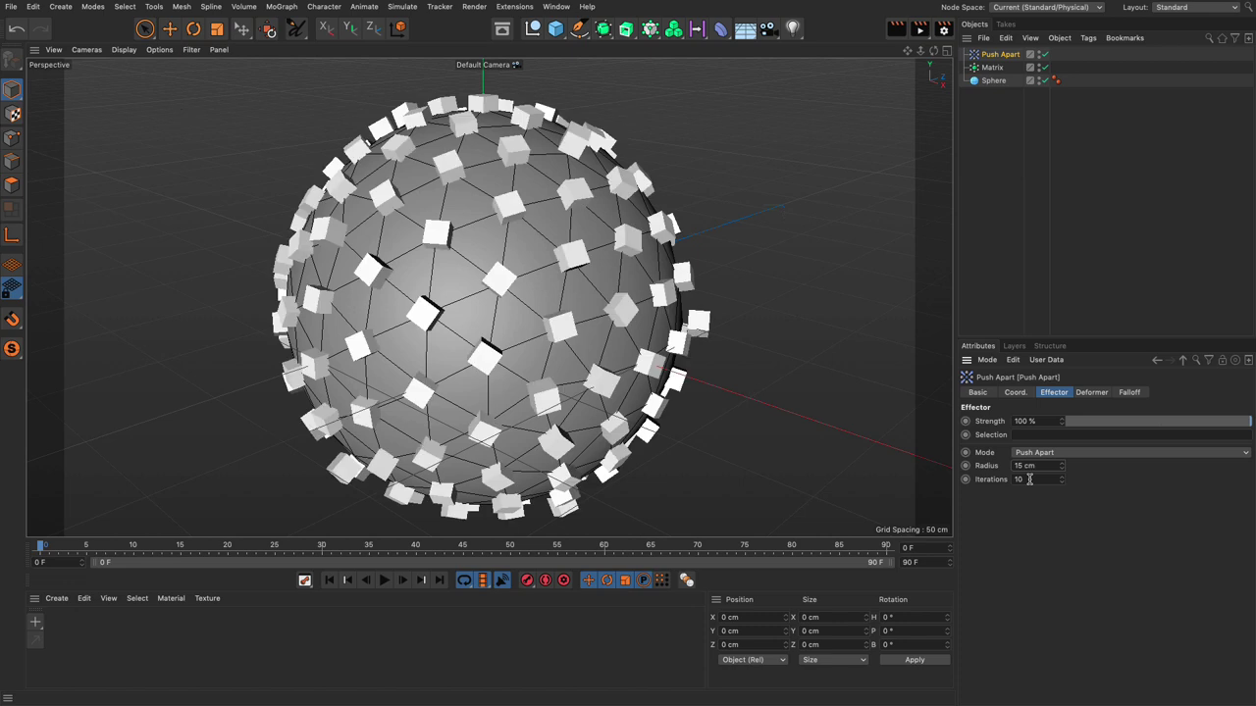
Toggle Push Apart off and on to compare, then move Matrix below Sphere
click(1043, 55)
click(1043, 55)
click(1043, 55)
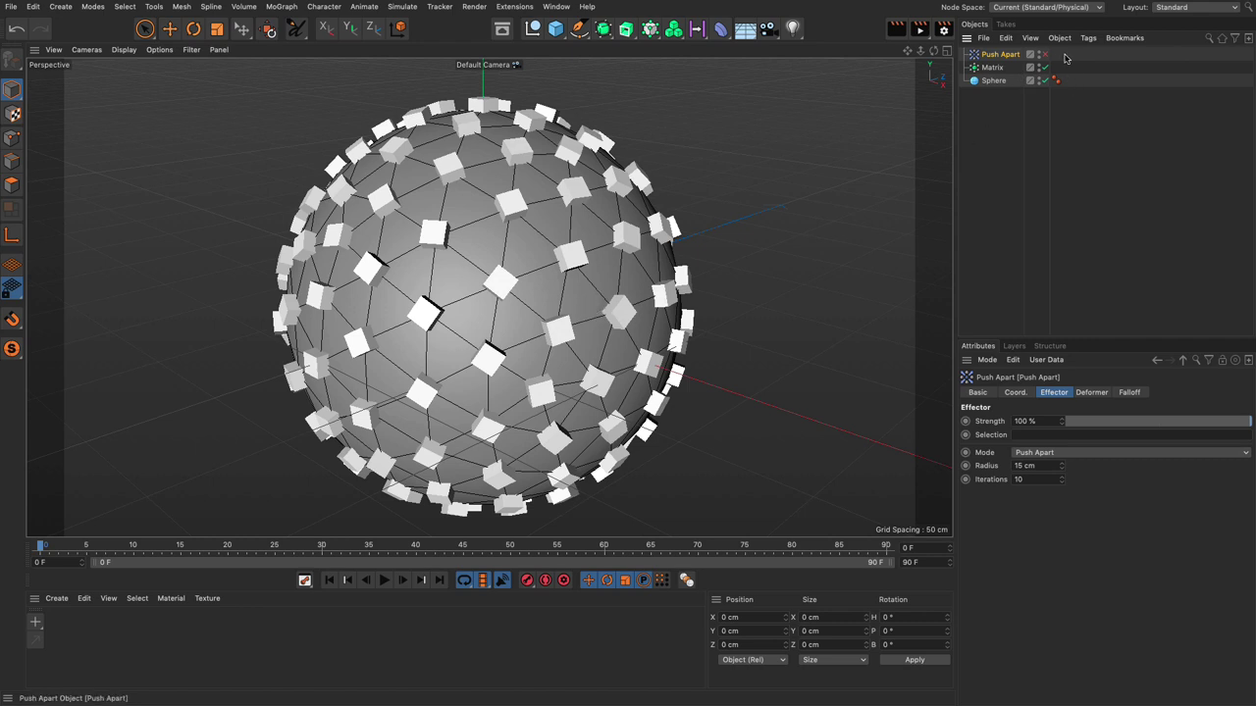
click(1043, 55)
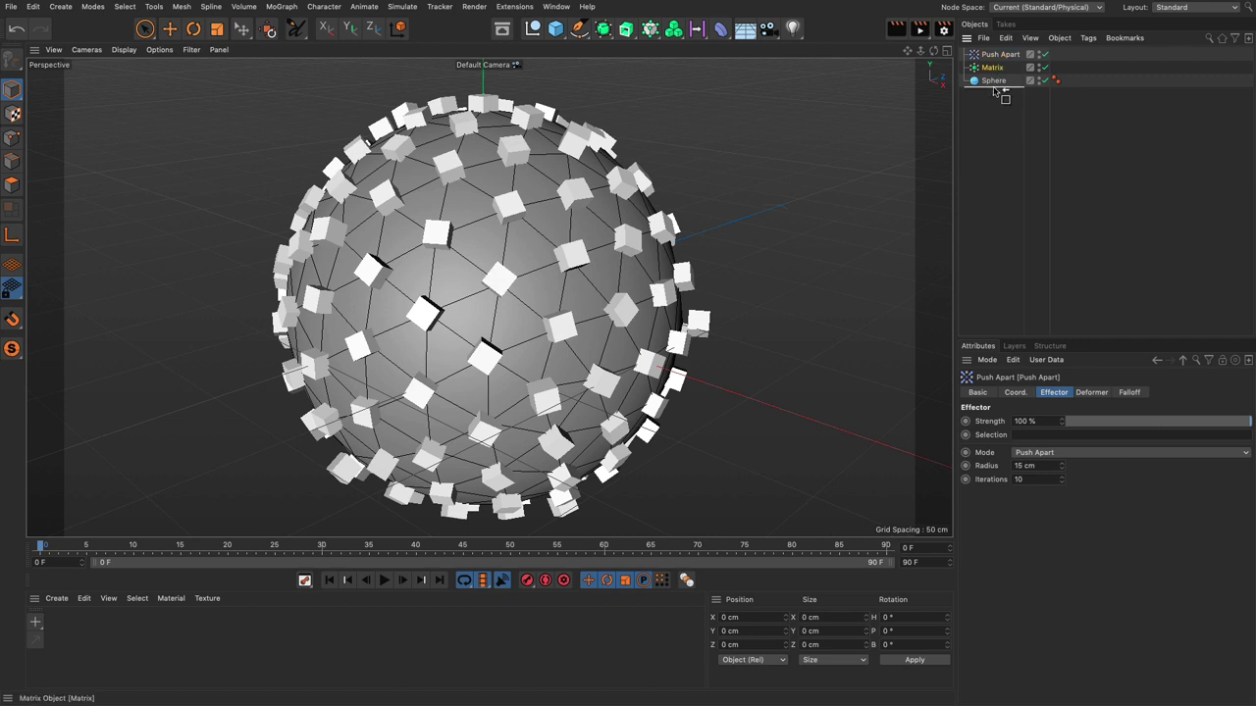
drag(992, 67, 1001, 78)
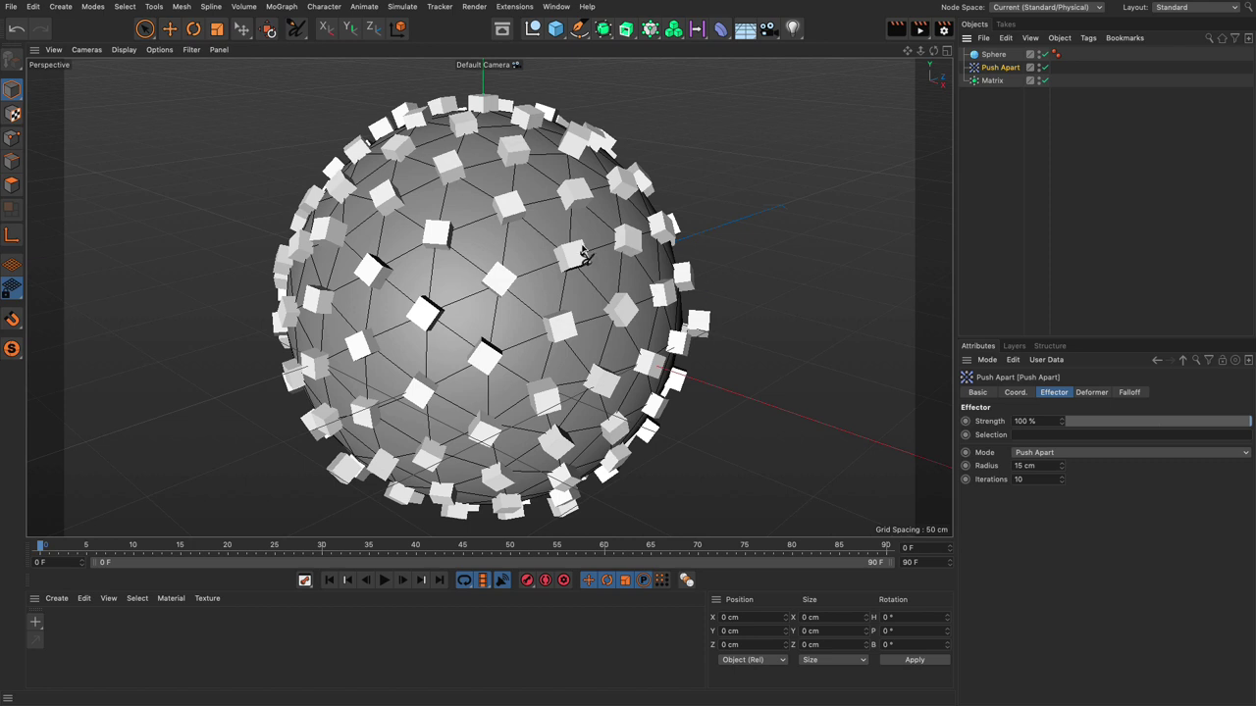
With Matrix selected, add a Plain effector and rename it 'Plain setup'
click(991, 81)
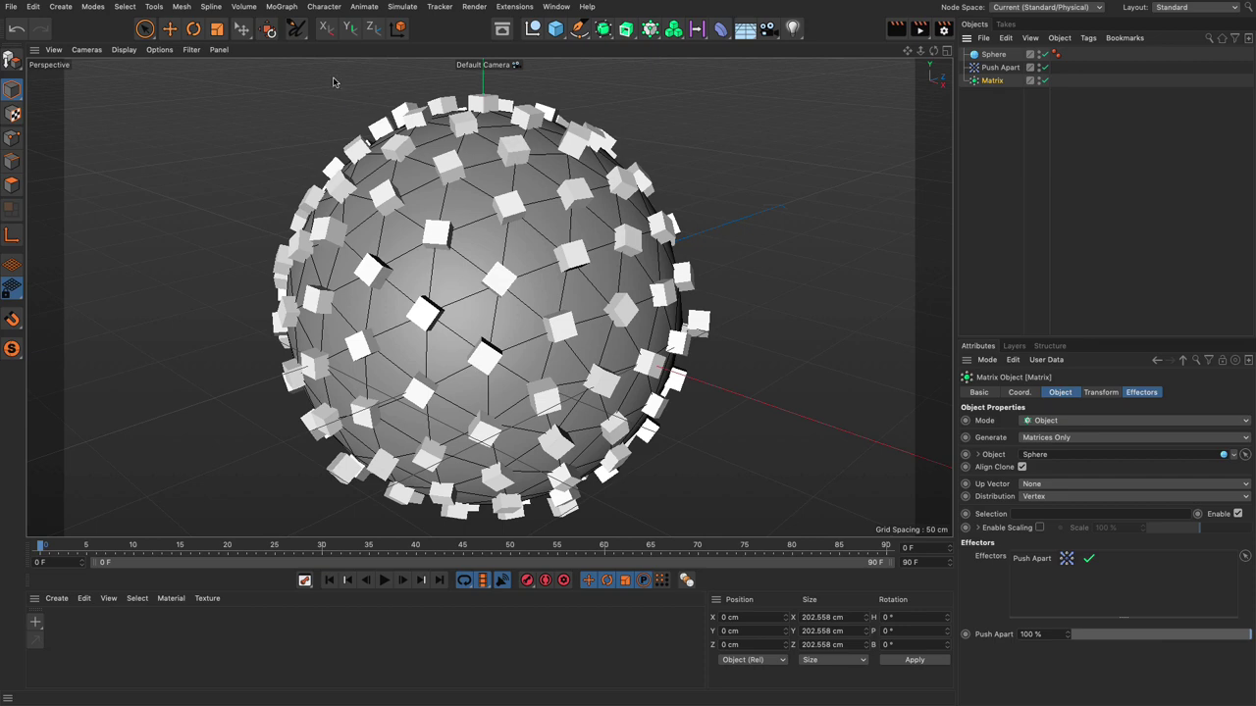
click(284, 9)
mouse_move(300, 30)
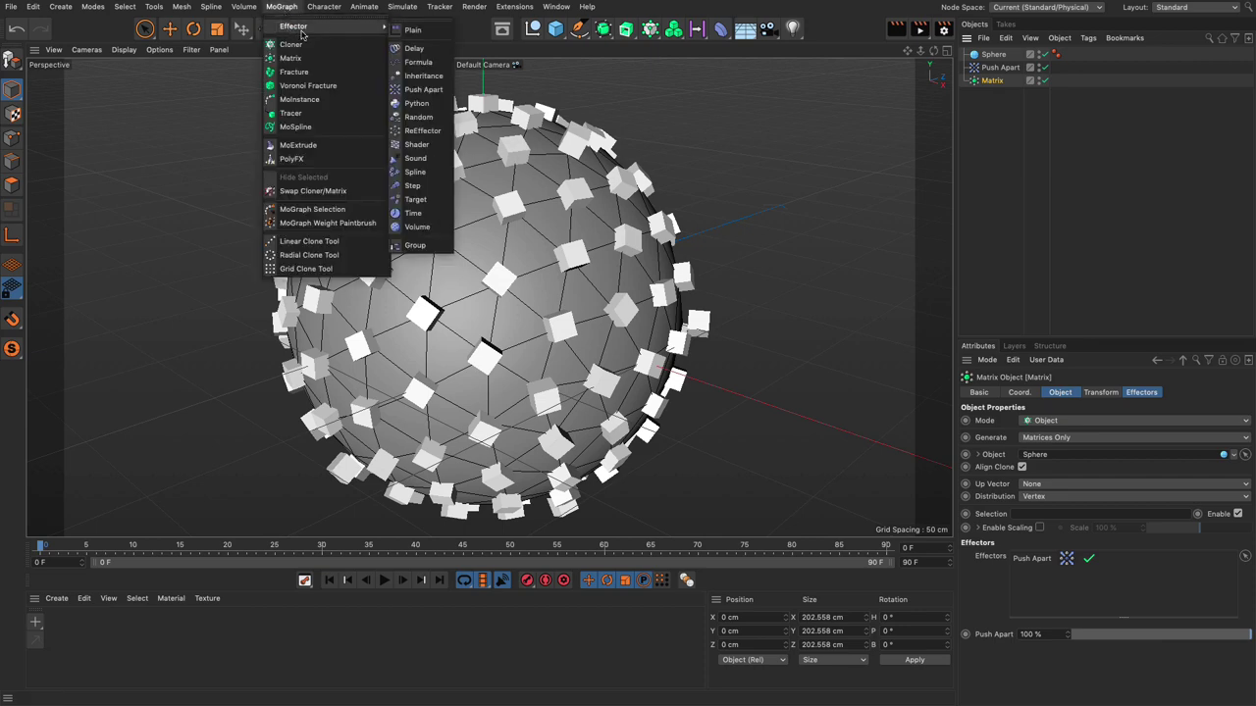
click(405, 35)
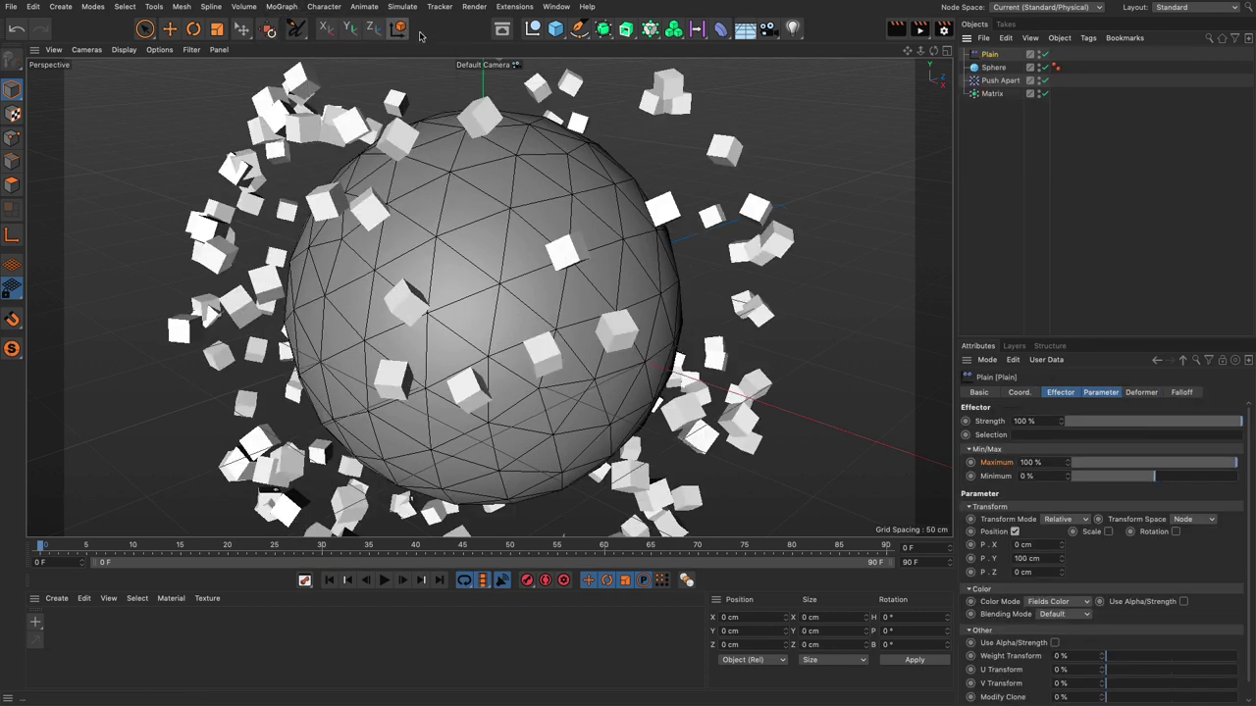
double_click(992, 54)
key(Return)
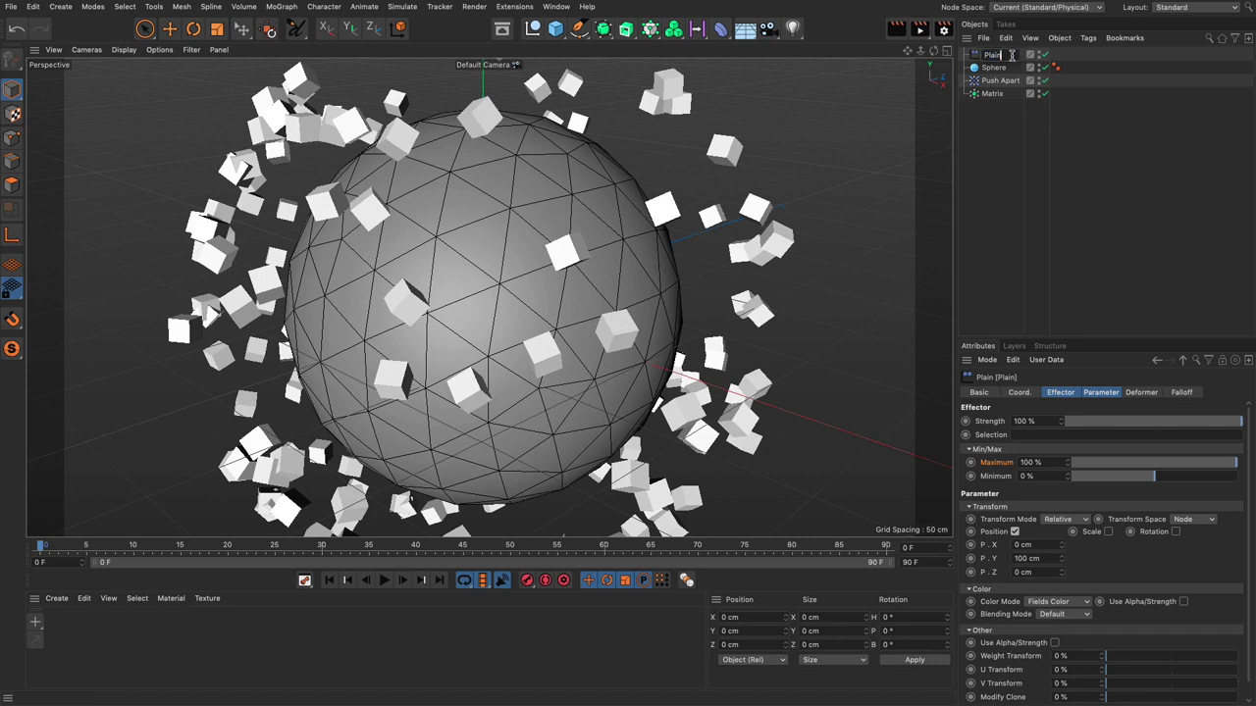
text(etup)
key(Return)
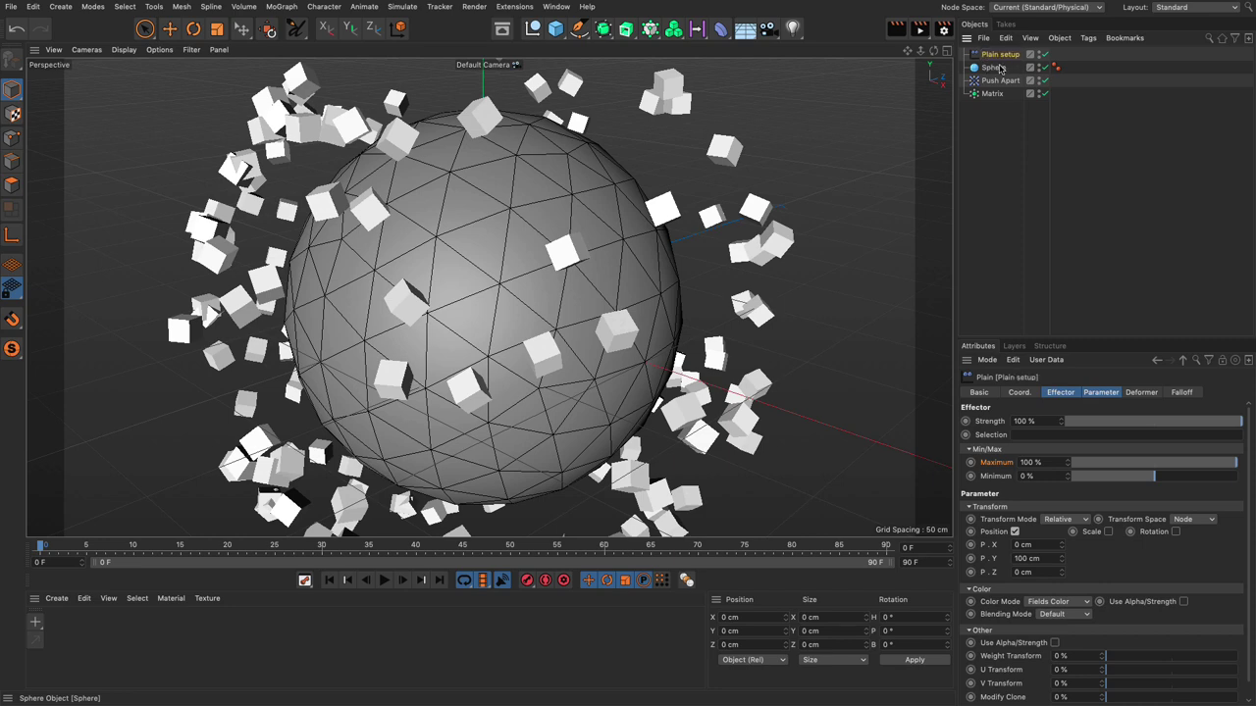
Set the Plain setup offsets to P.Y 0 cm and P.Z -14 cm
click(1099, 393)
click(1045, 472)
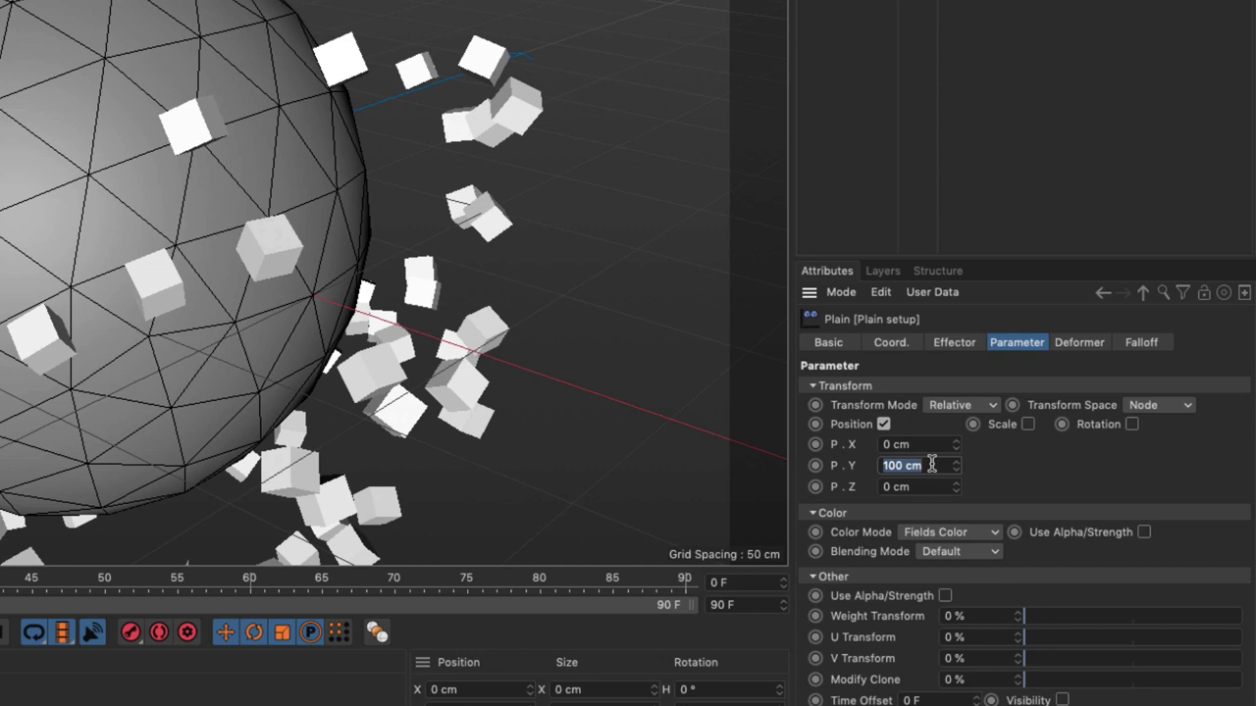
text(0)
key(Tab)
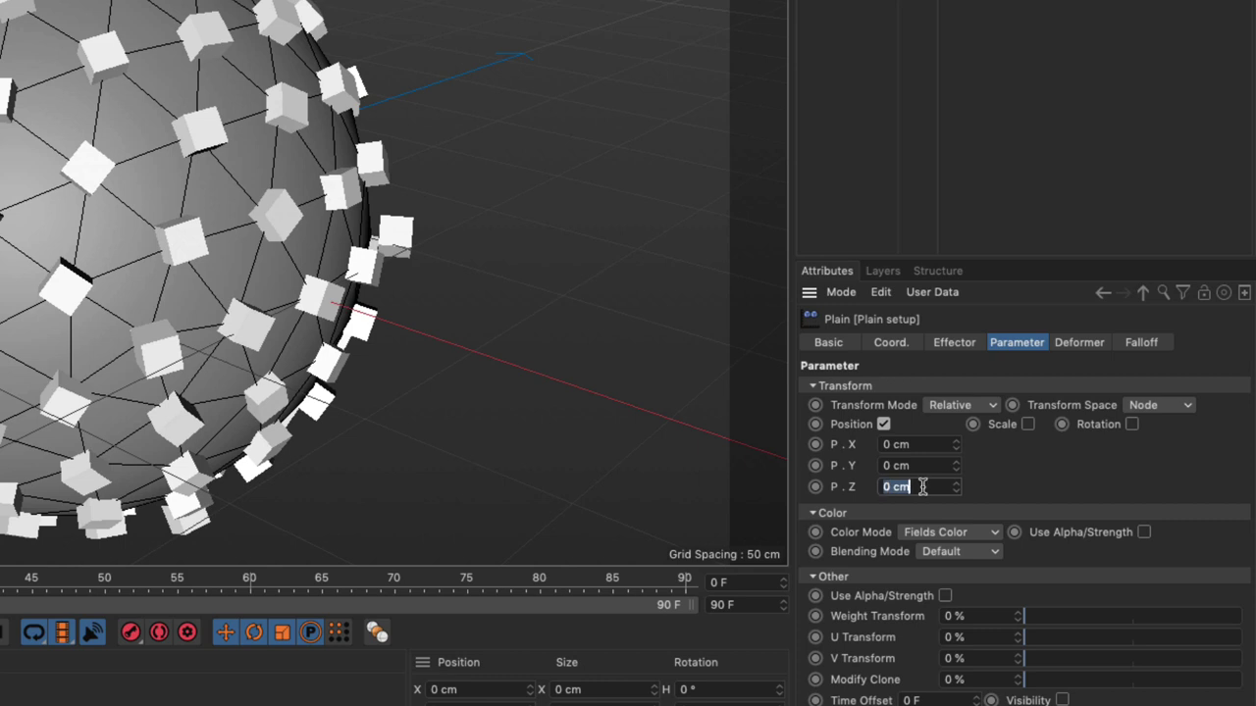
scroll(923, 487, down, 8)
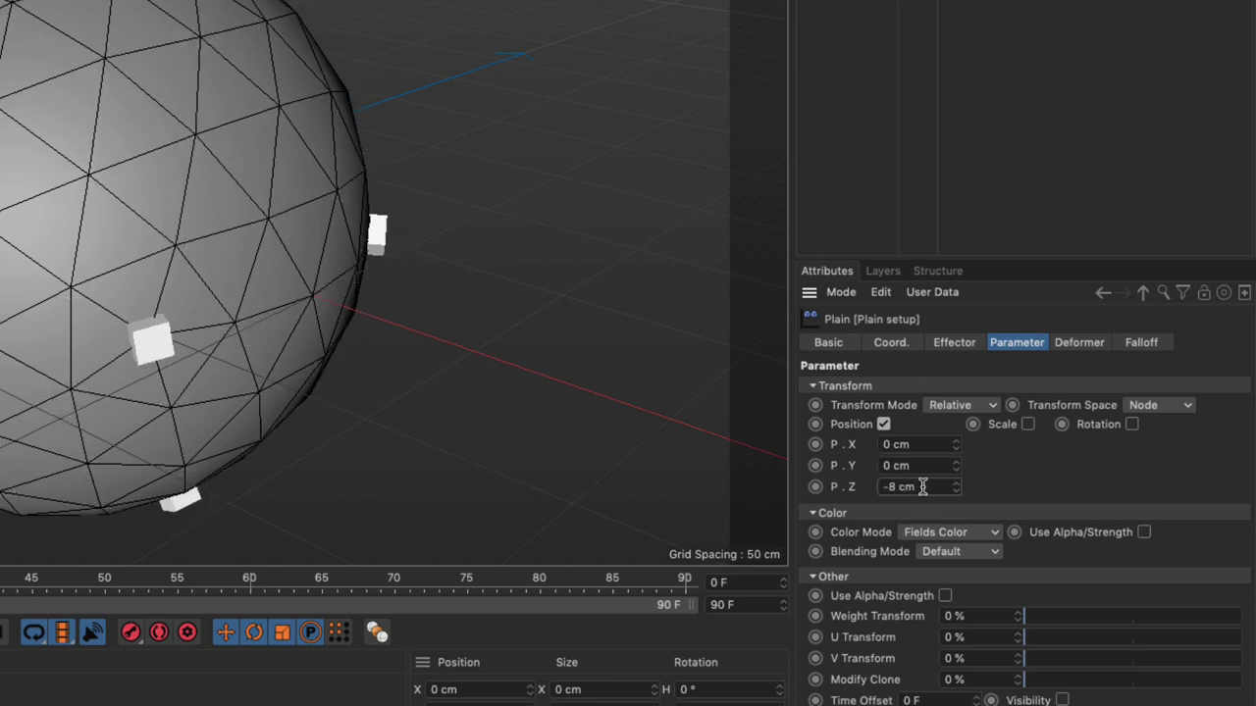
scroll(923, 487, down, 7)
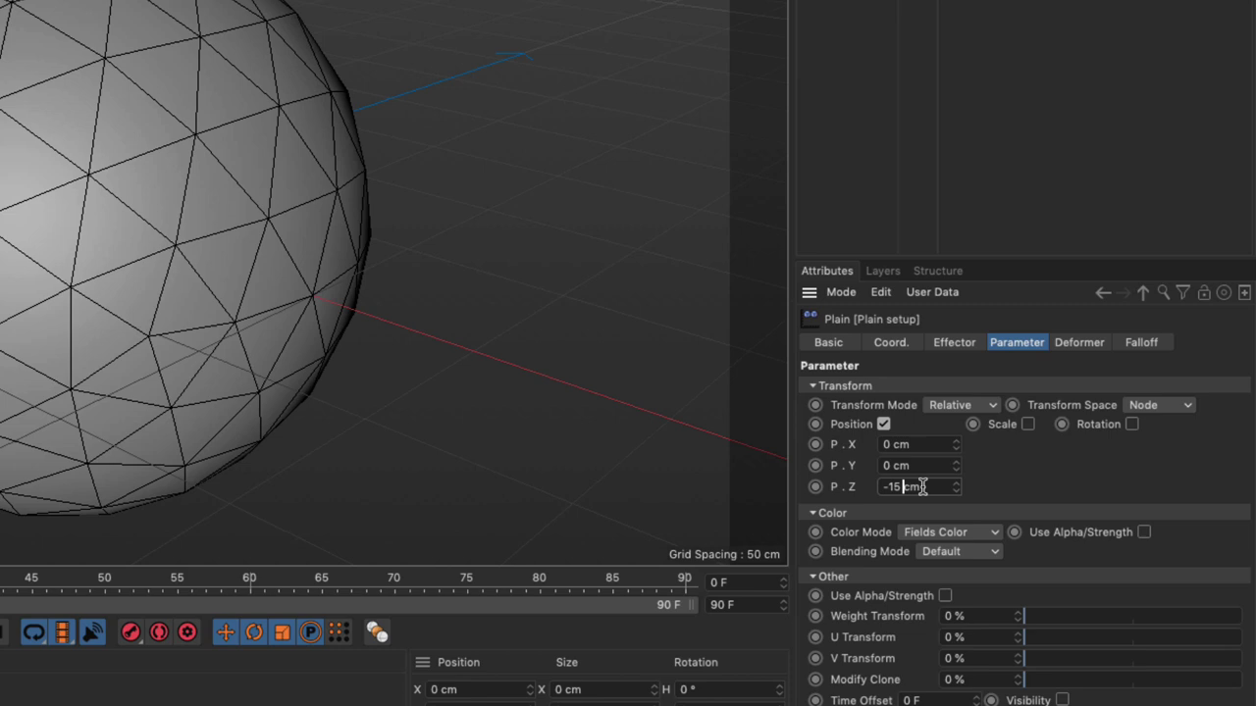
scroll(922, 487, up, 2)
scroll(922, 486, down, 1)
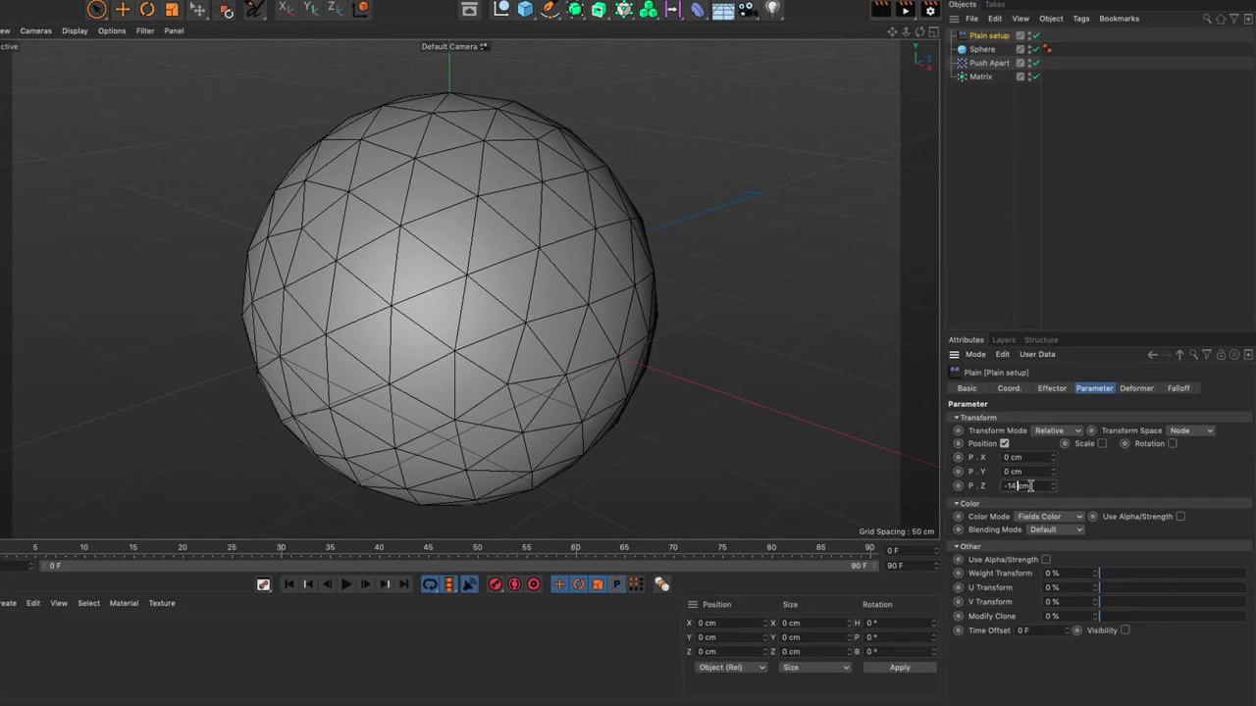
scroll(1039, 485, up, 1)
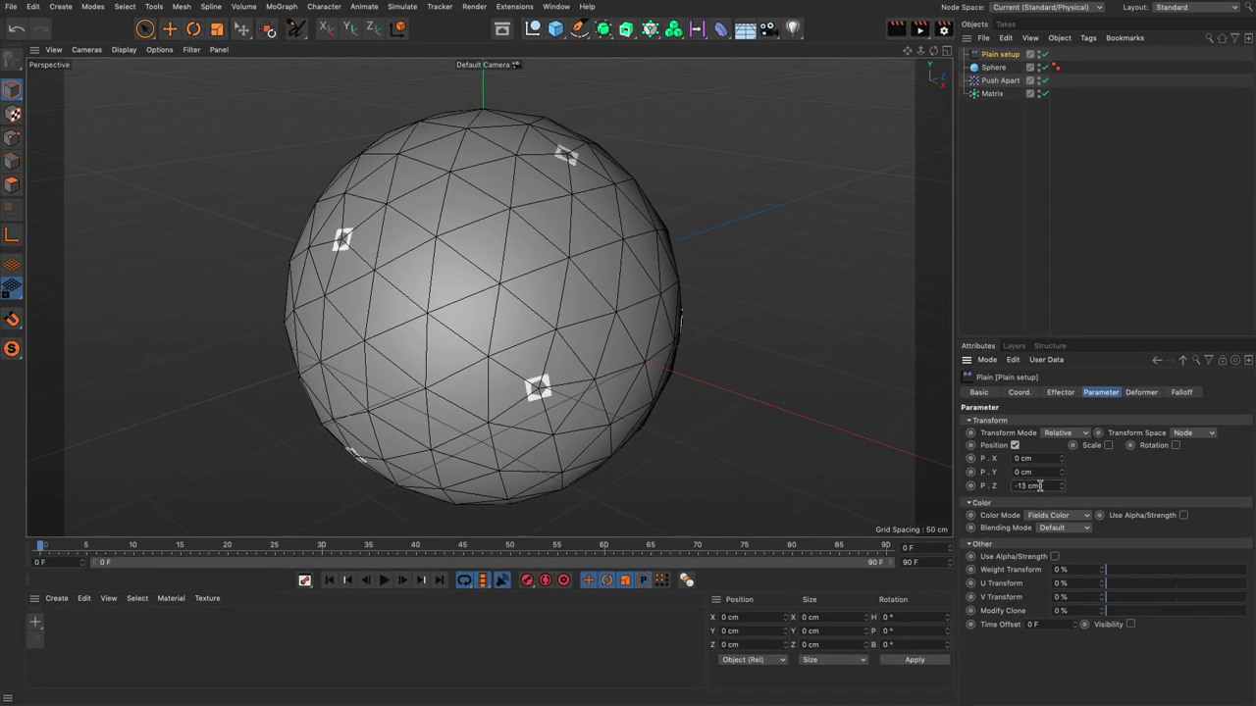
scroll(1039, 486, down, 1)
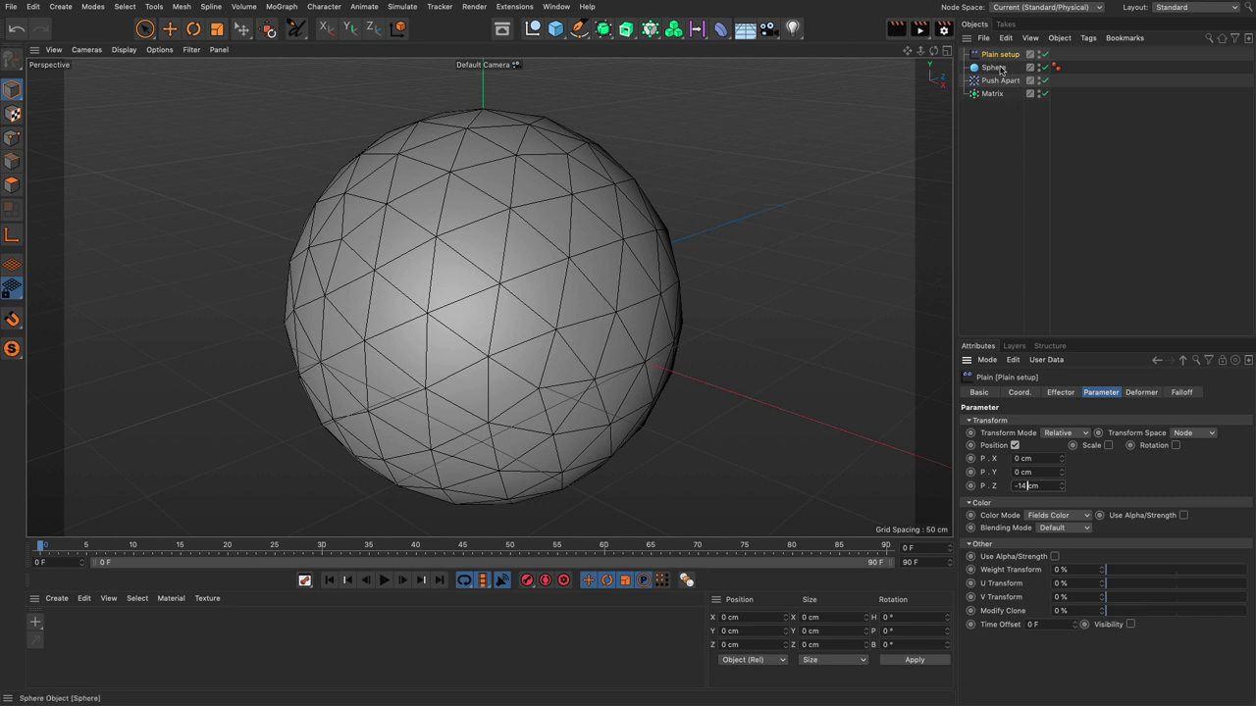
Hide the sphere, preview the animation, and rewind to the first frame
click(1039, 66)
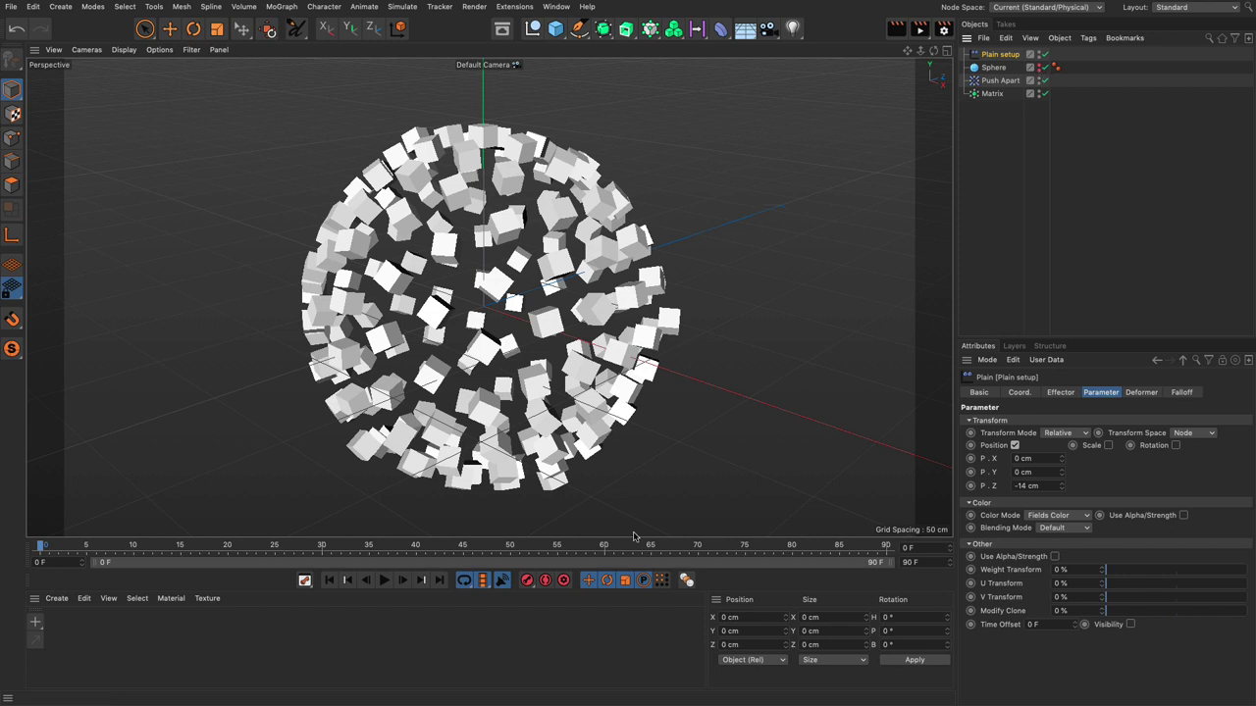
click(383, 579)
click(327, 583)
Add another Plain effector to Matrix with offsets P.Y 0 cm and P.Z 20 cm
click(992, 94)
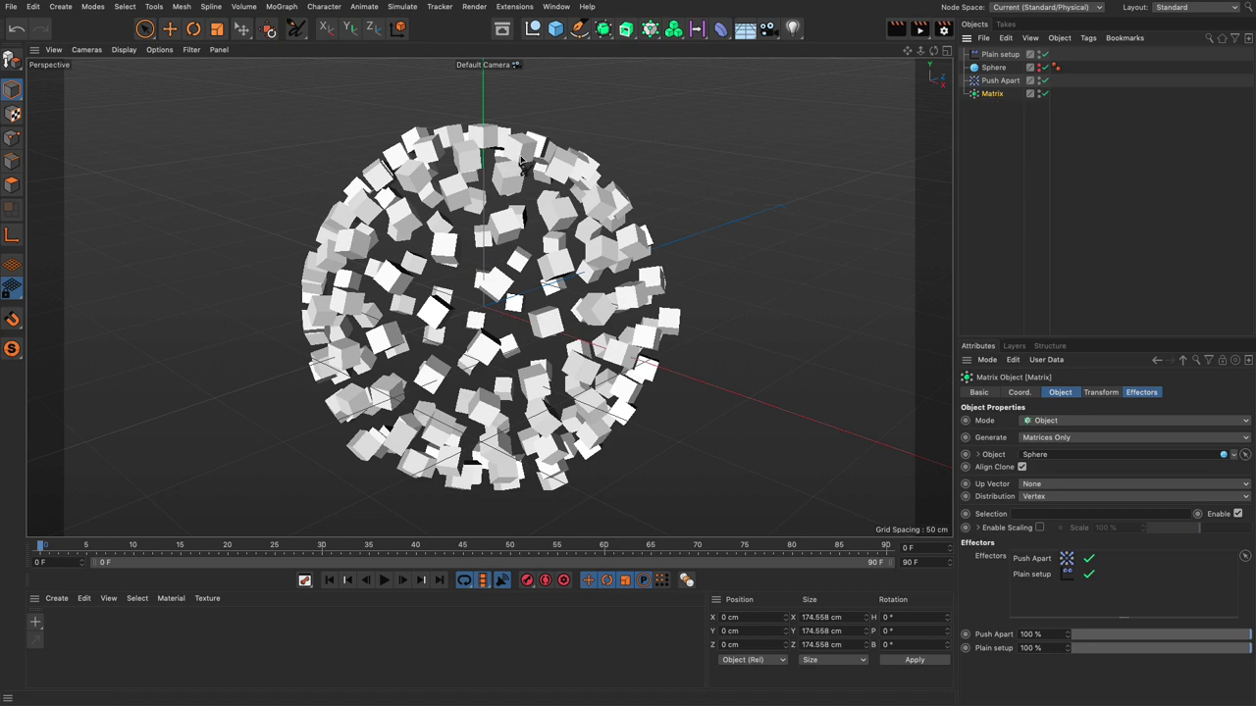
click(281, 7)
mouse_move(288, 29)
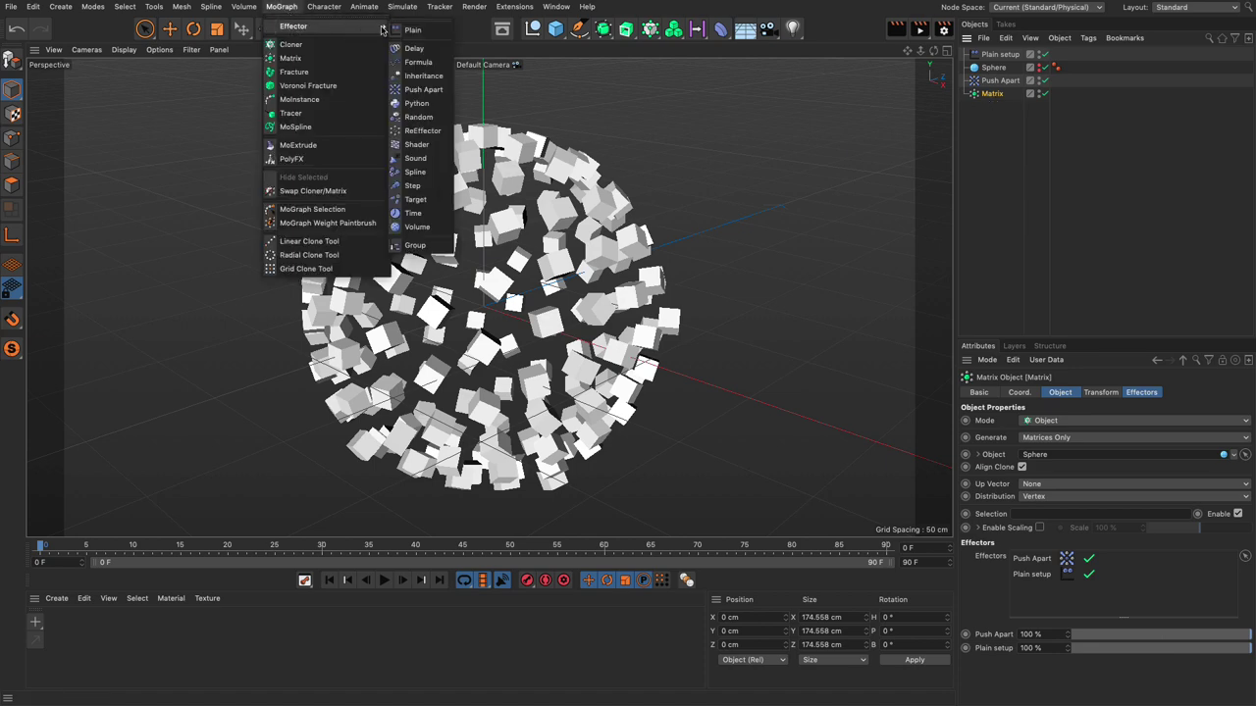
click(411, 30)
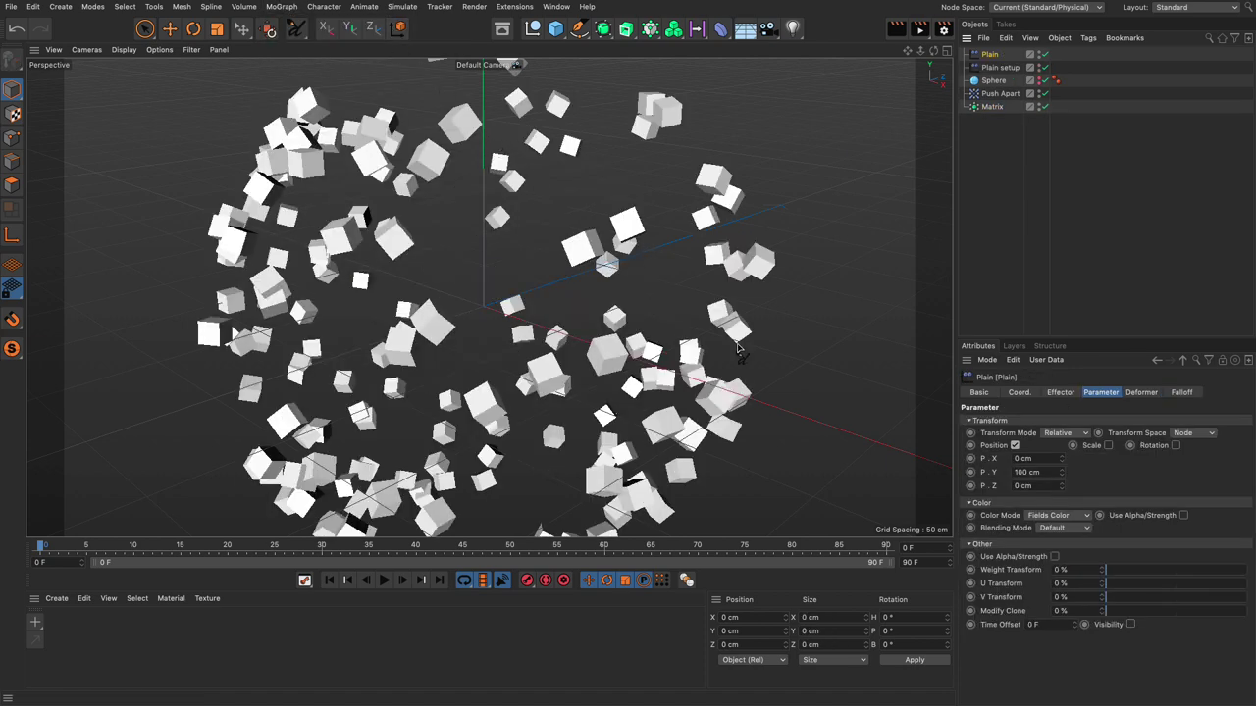
double_click(1025, 473)
text(0)
double_click(1045, 488)
text(20)
key(Return)
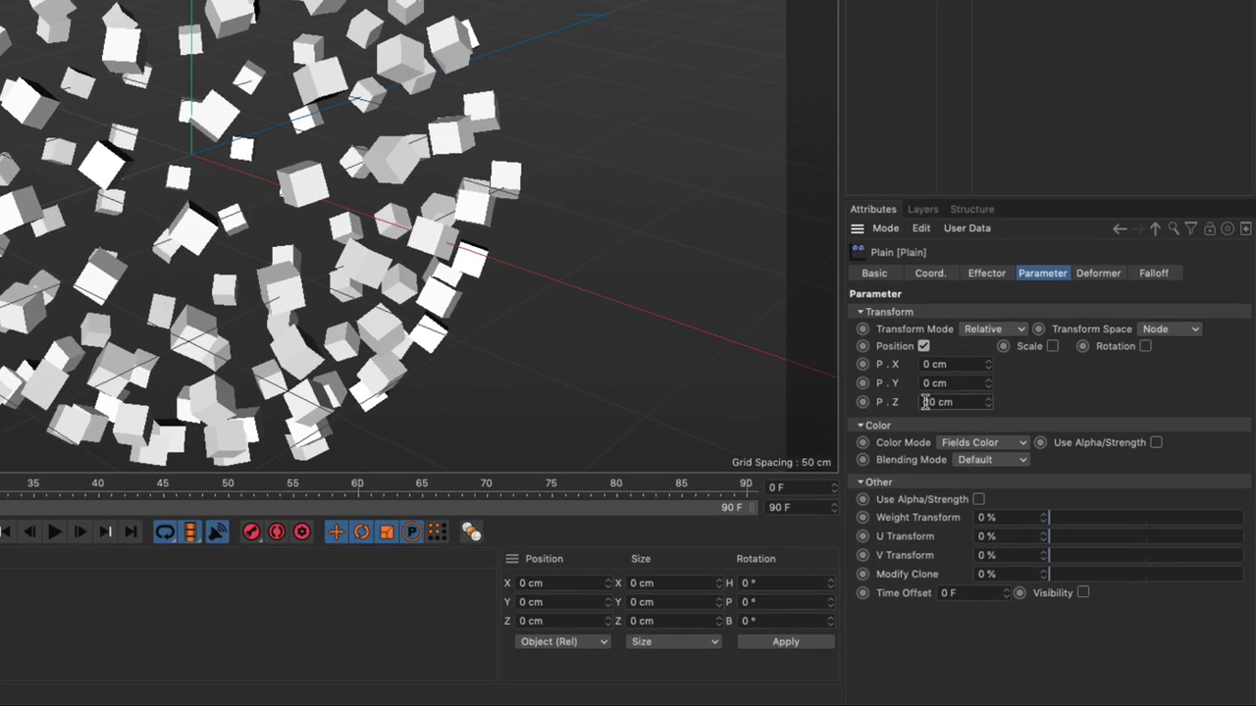
Add a Random Field to the Plain falloff with 500% animation speed and 500% scale
click(1162, 276)
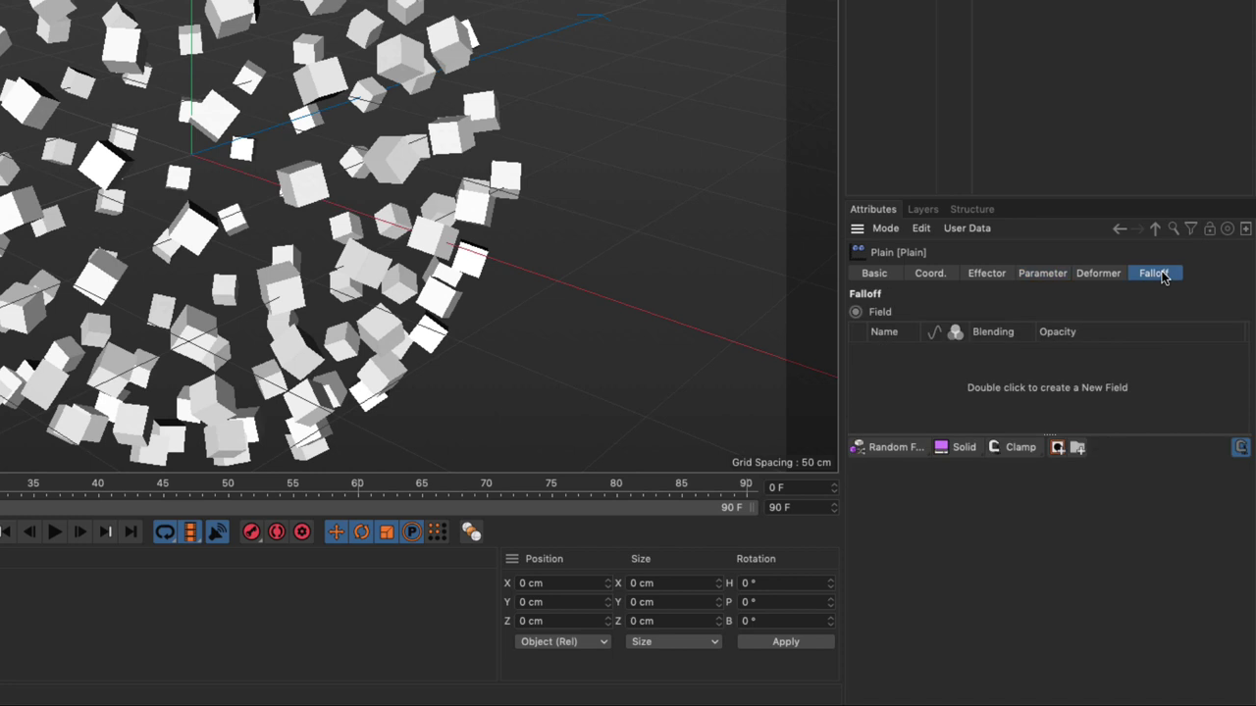
click(888, 449)
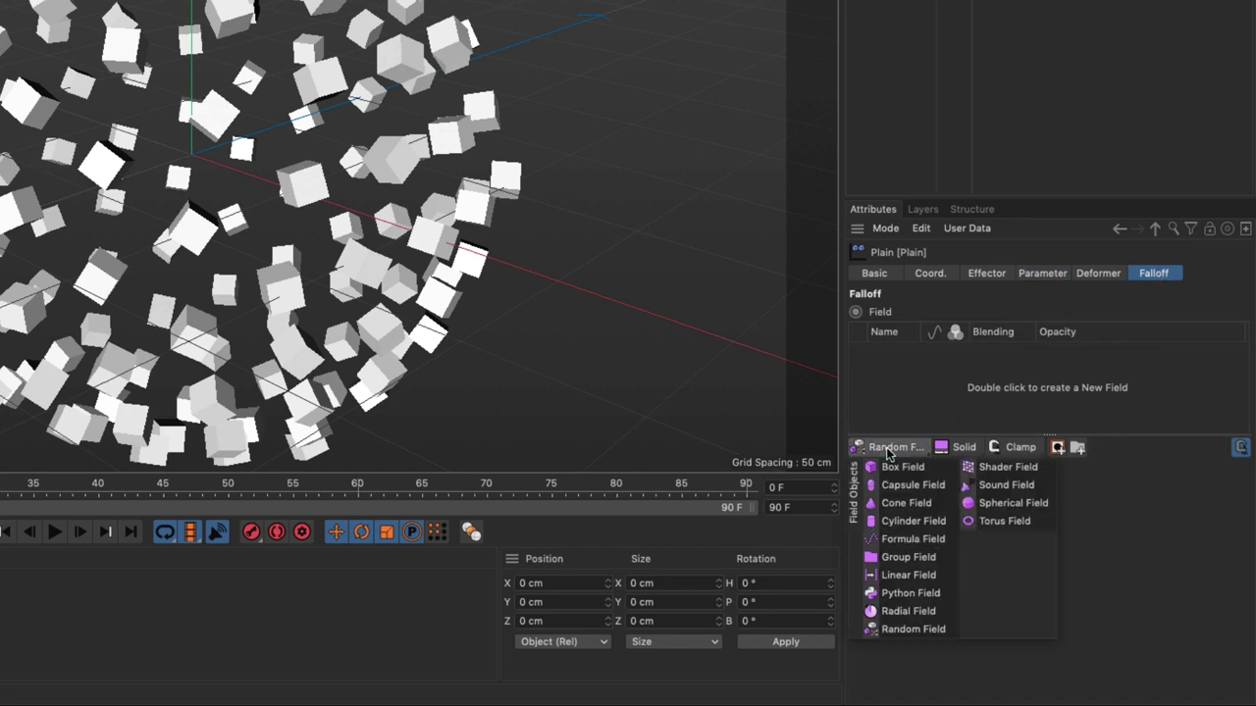
click(920, 629)
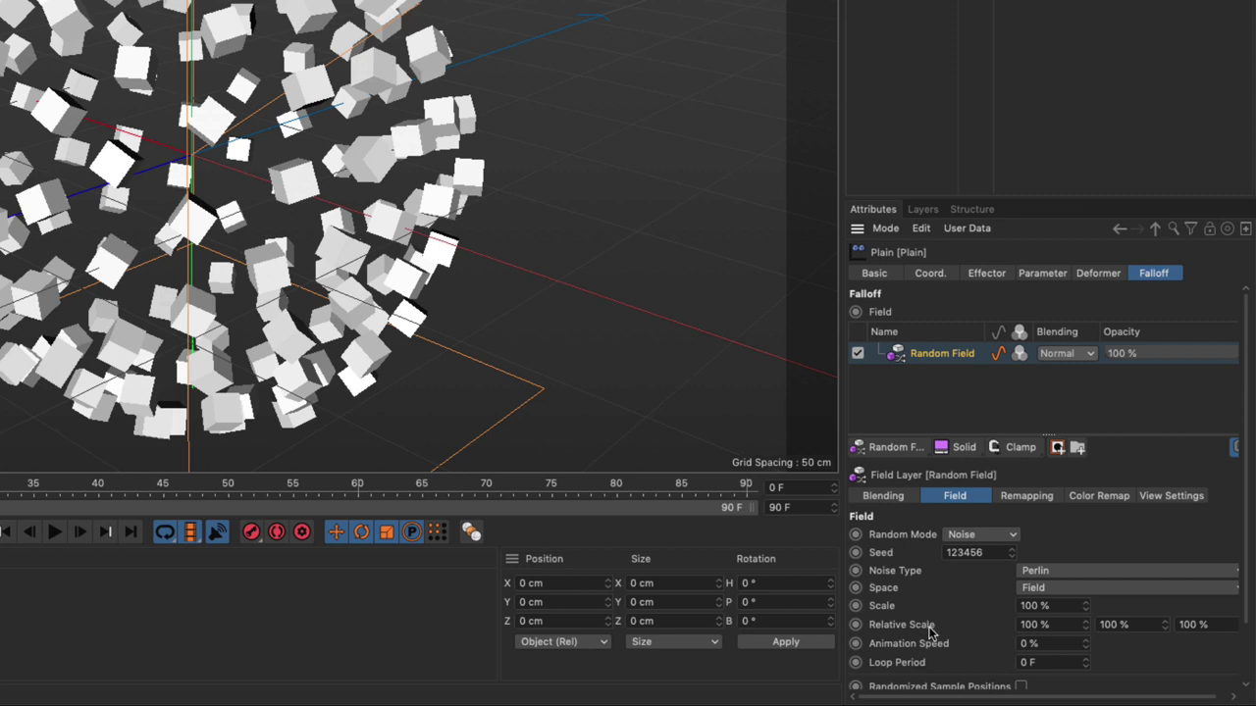
click(1047, 643)
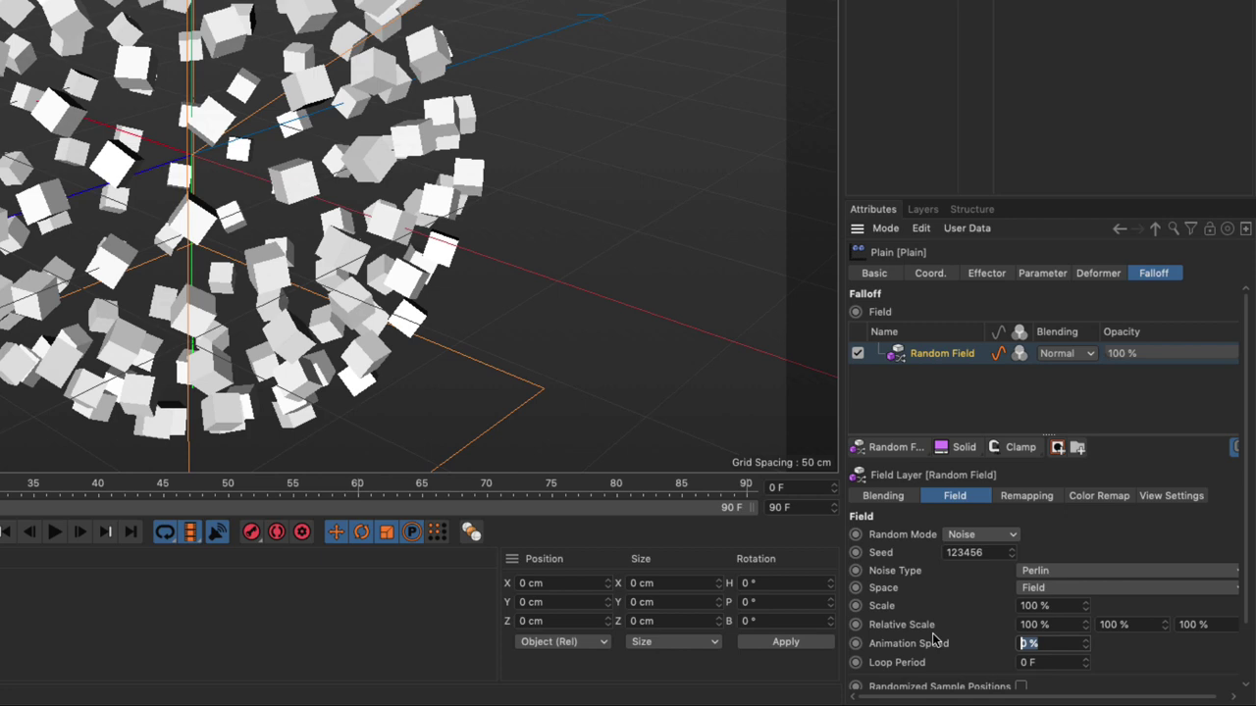
text(500)
click(1085, 602)
drag(1085, 606, 933, 590)
text(500)
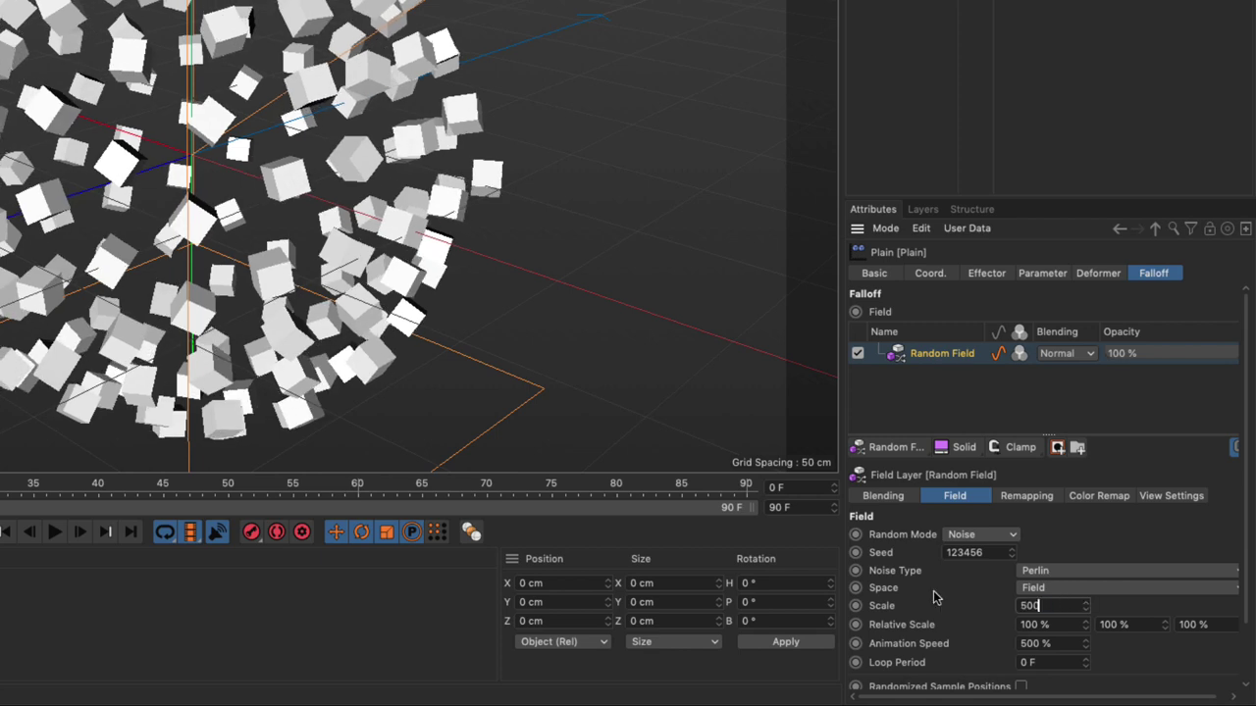
key(Return)
Play the random tumbling preview, stop it, and rewind to frame 0
click(53, 535)
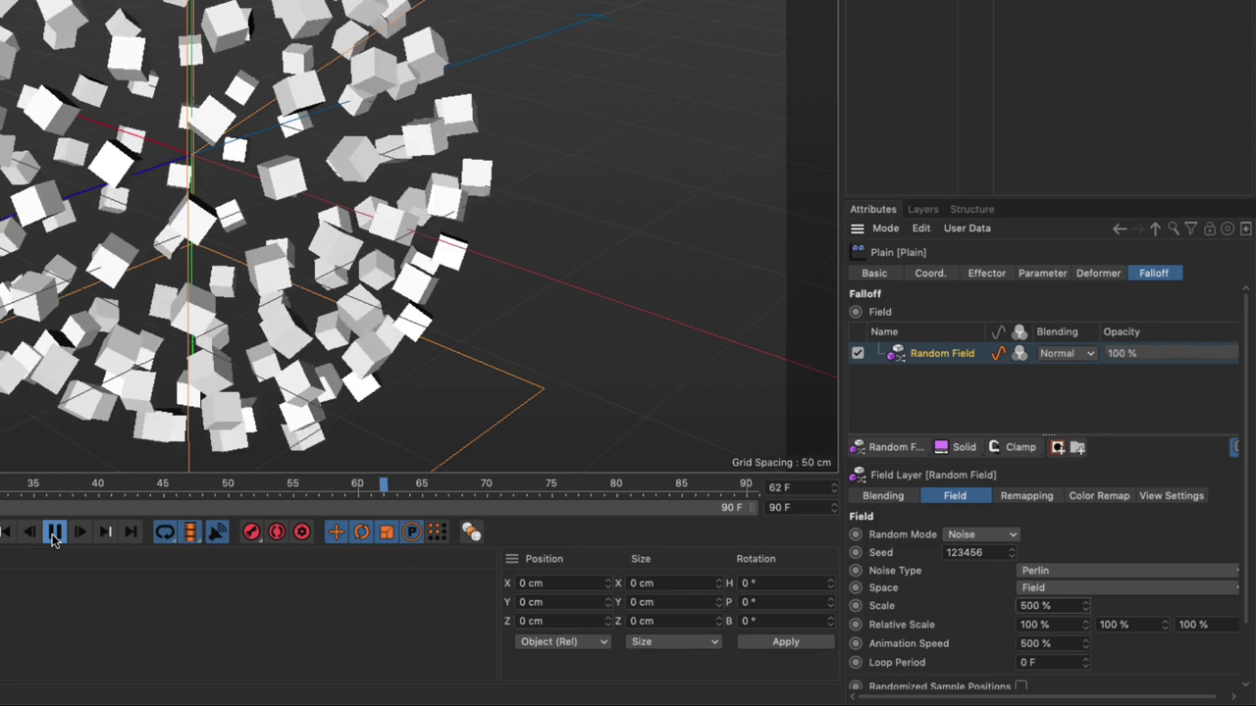
click(54, 532)
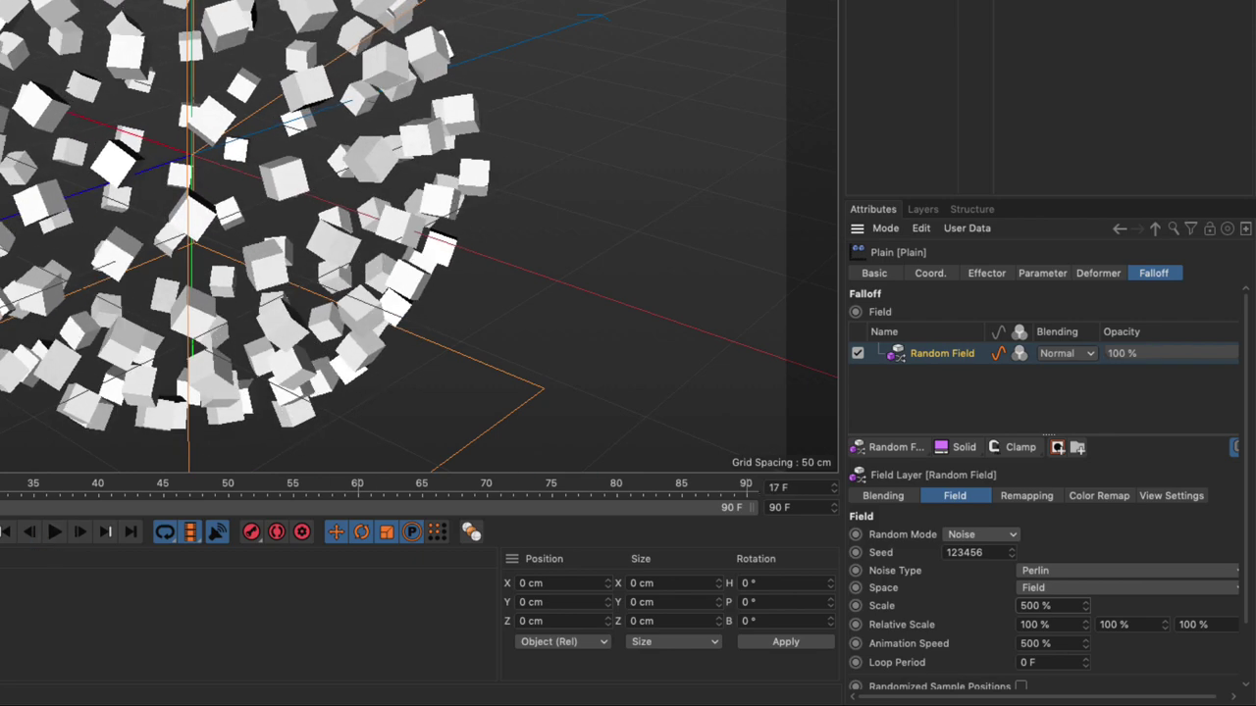
key(shift+f)
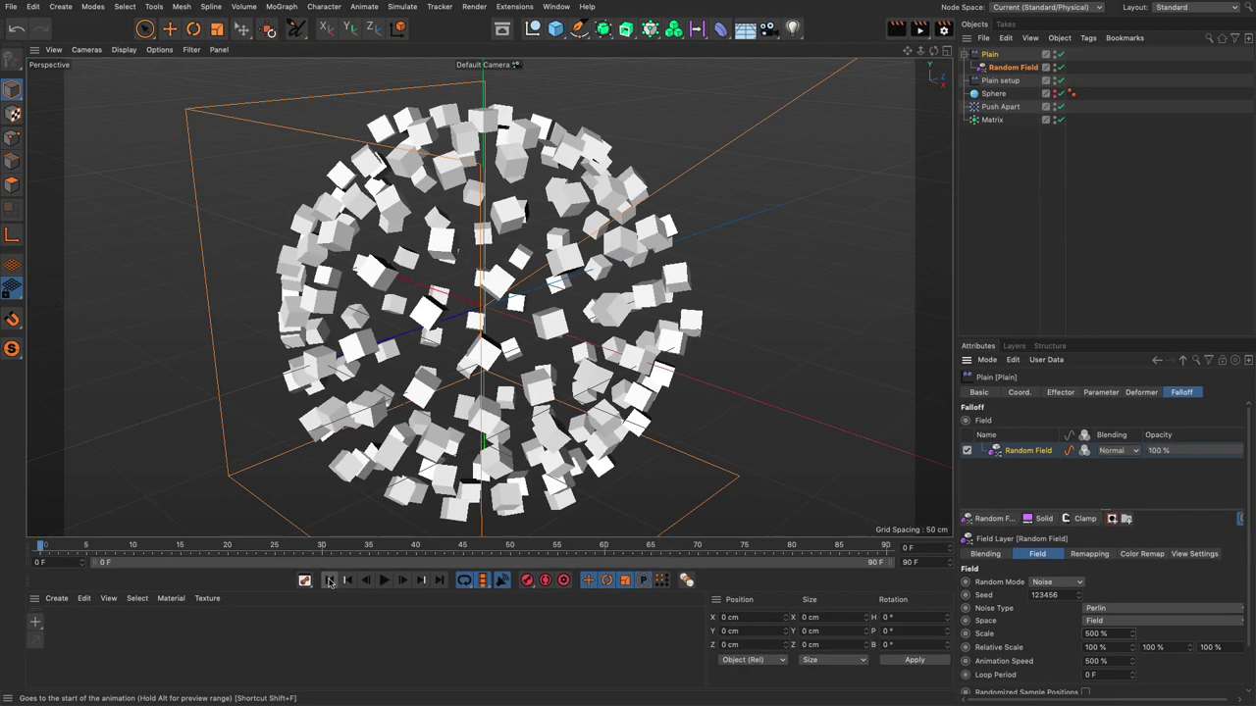
Add a new Icosahedron sphere with 250 segments
click(557, 31)
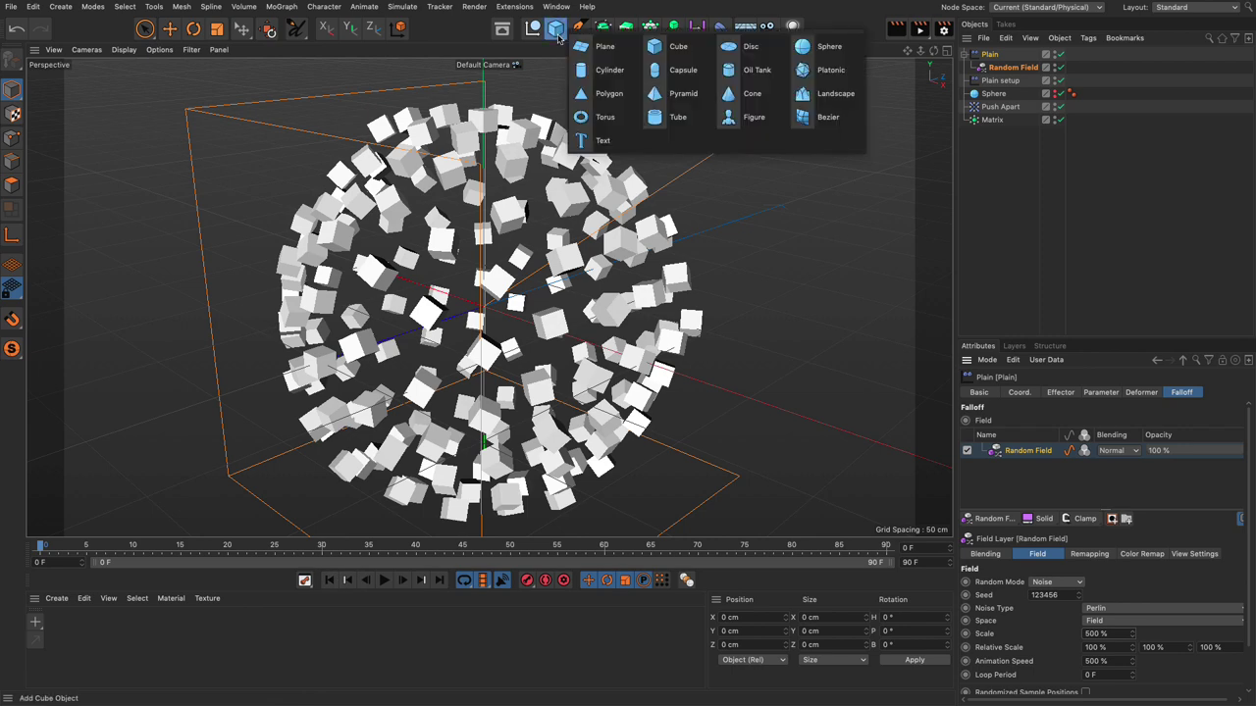
click(824, 46)
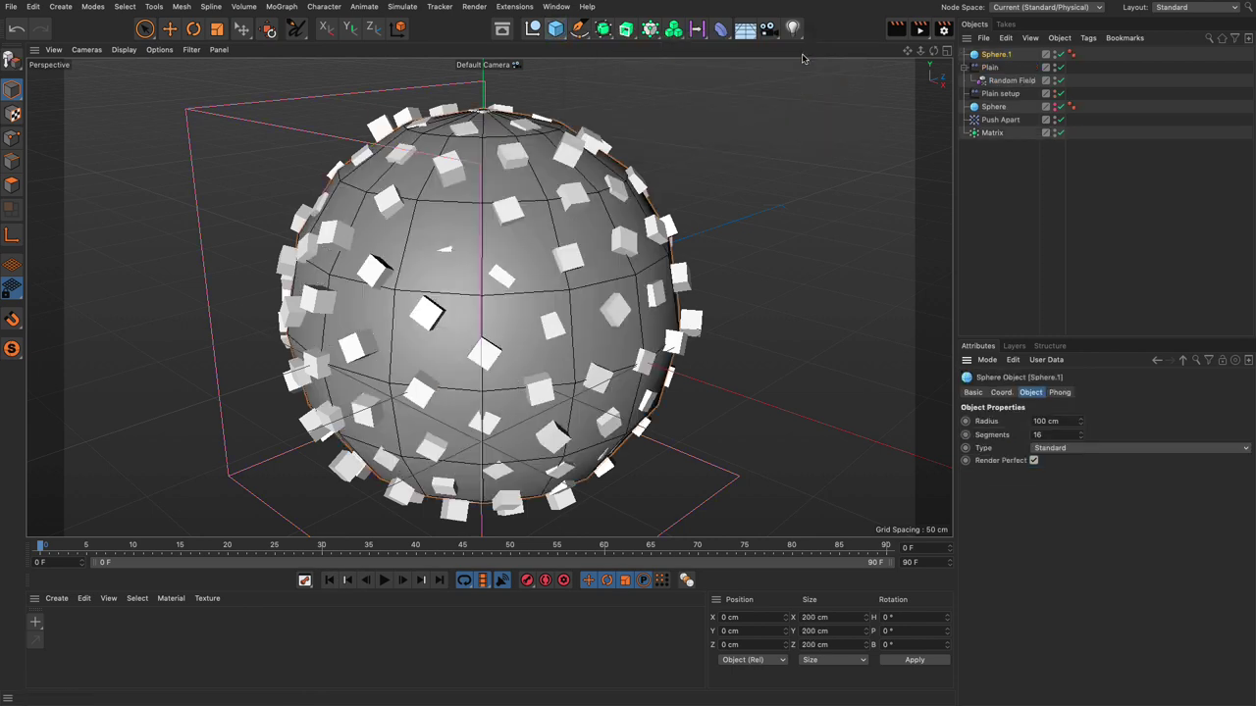
click(1066, 449)
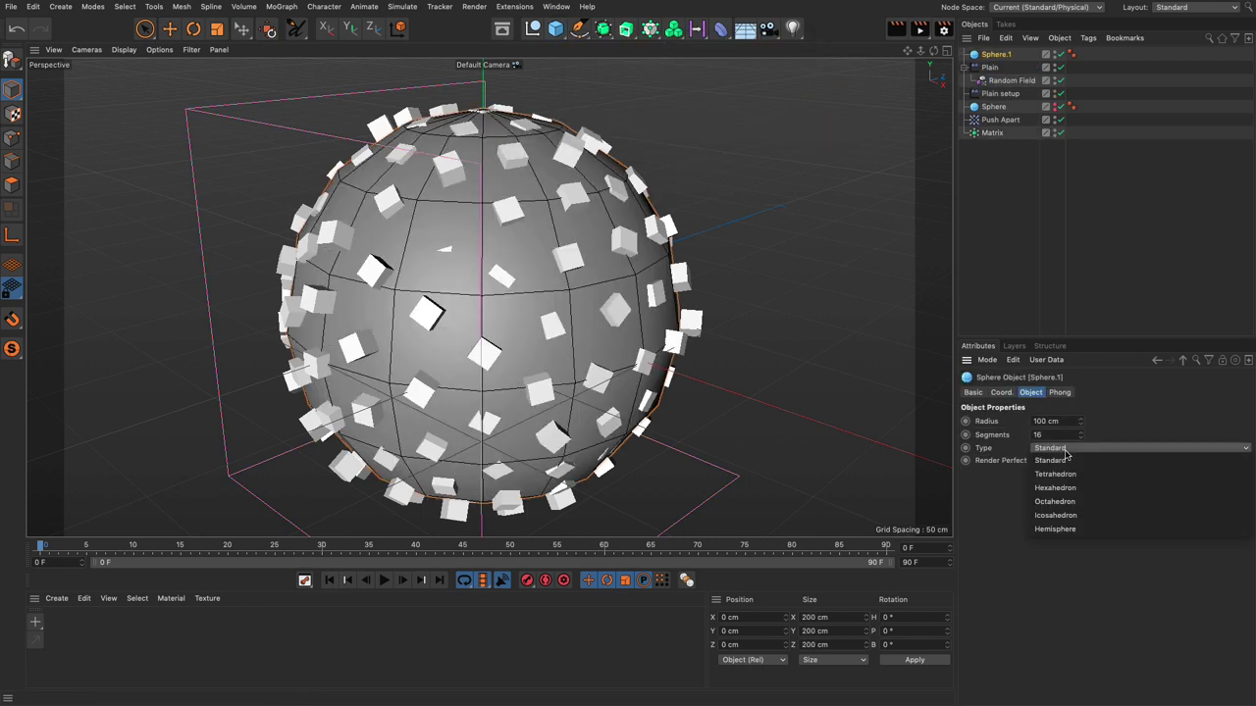
click(1059, 515)
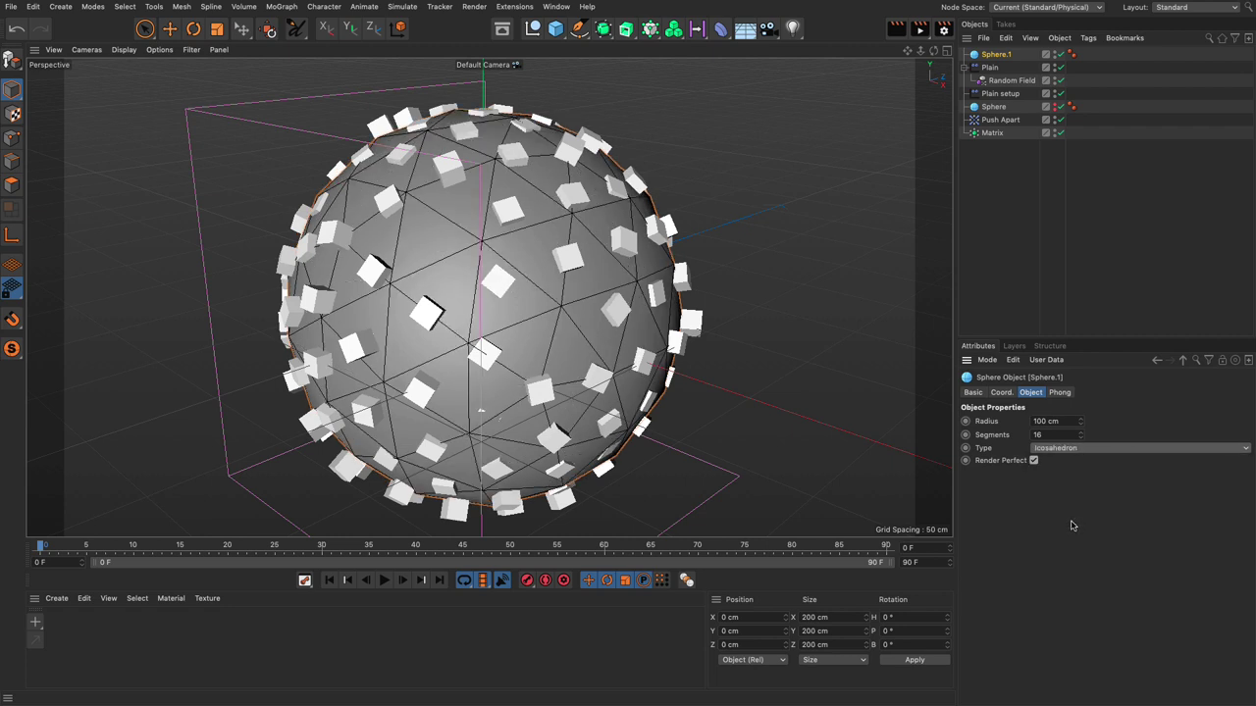
click(1049, 434)
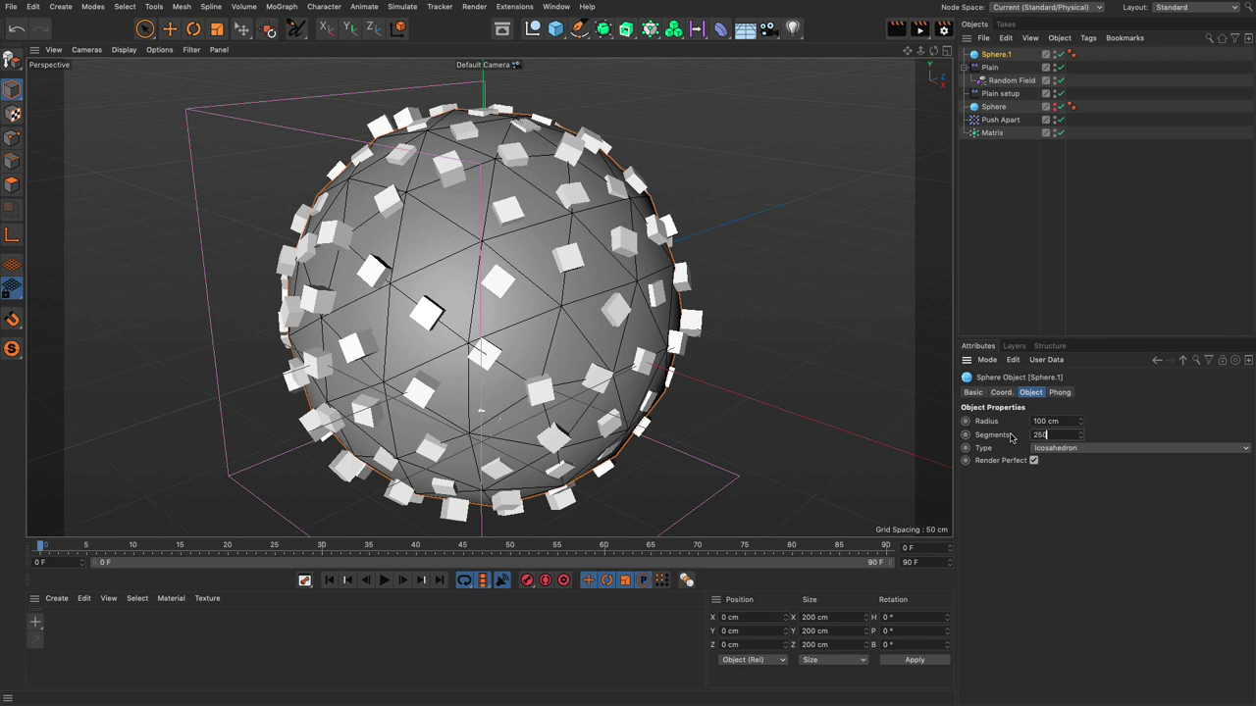
text(250)
key(Return)
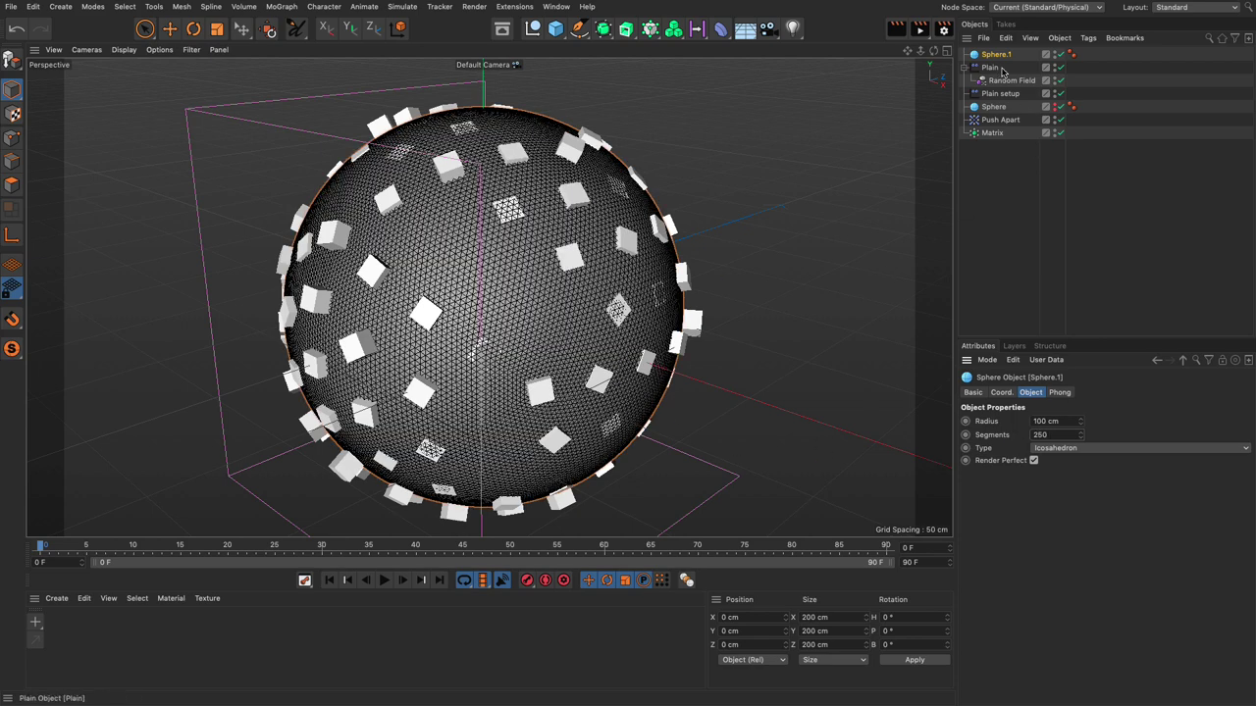
Move the new sphere below Matrix and rename it Sphere.Hirez
drag(997, 55, 1001, 137)
double_click(998, 134)
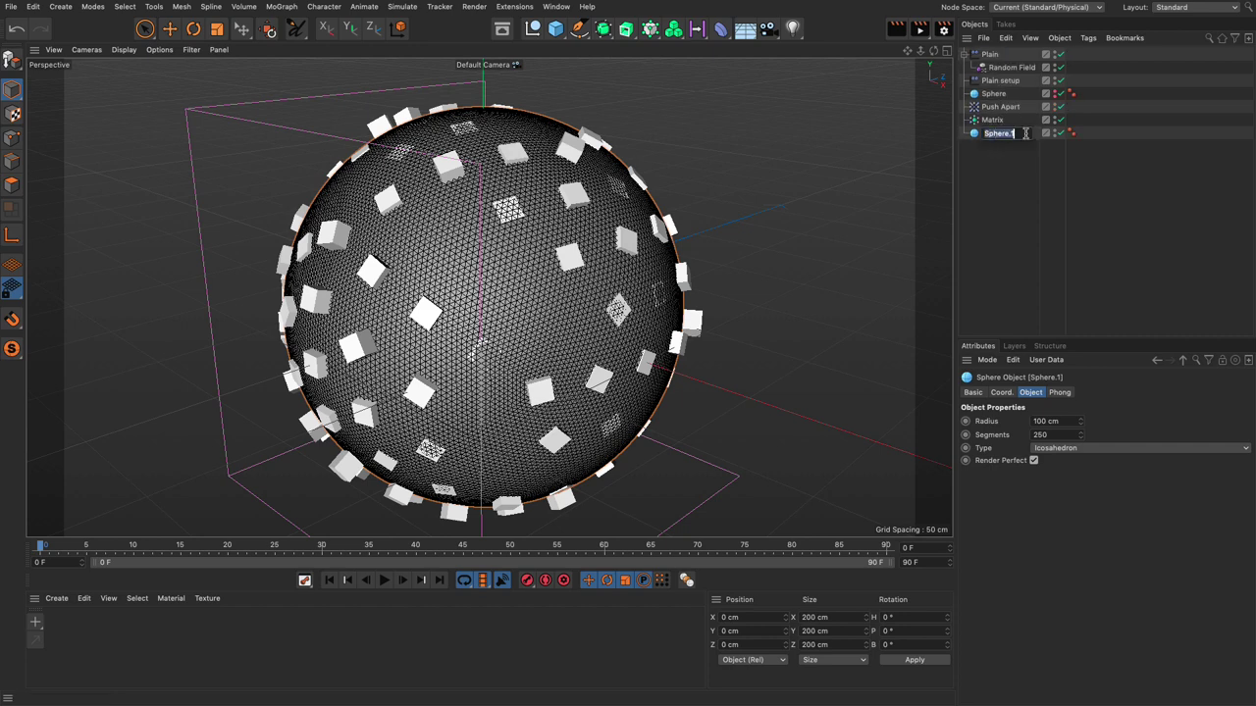
click(1022, 137)
text(Hirez)
key(Return)
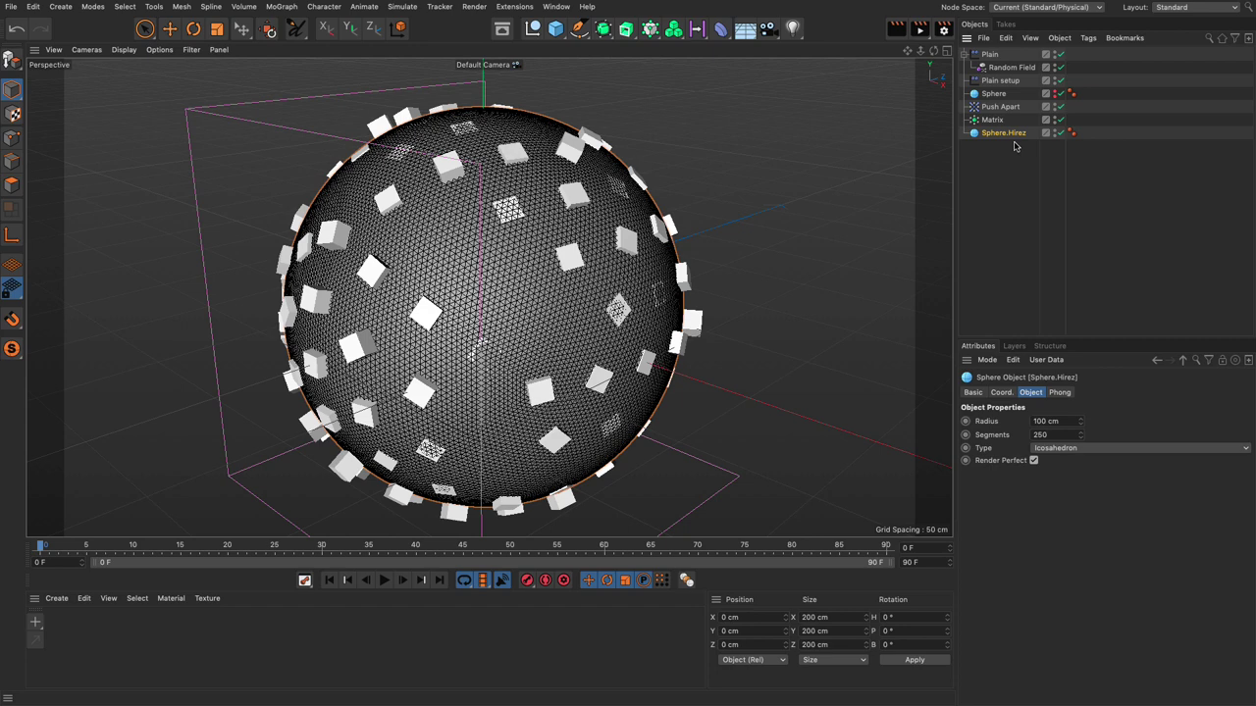
Add a Target effector under Sphere.Hirez with Deformer set to Point
click(281, 7)
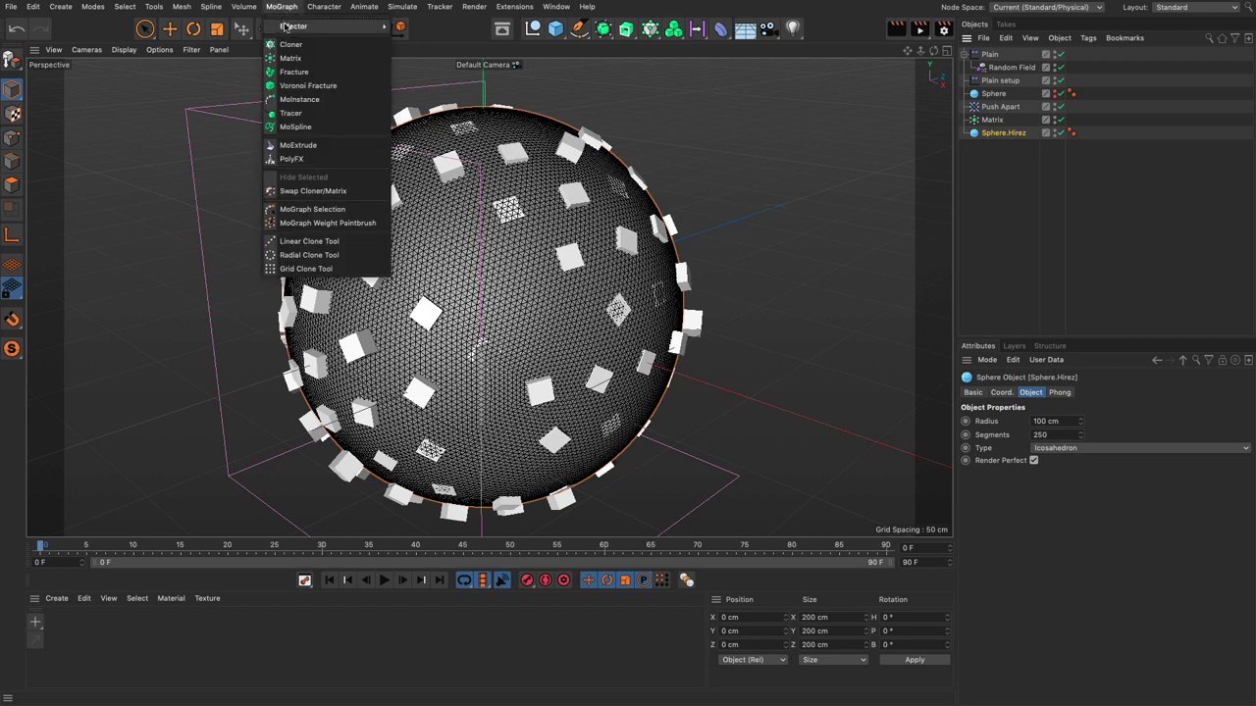
mouse_move(365, 27)
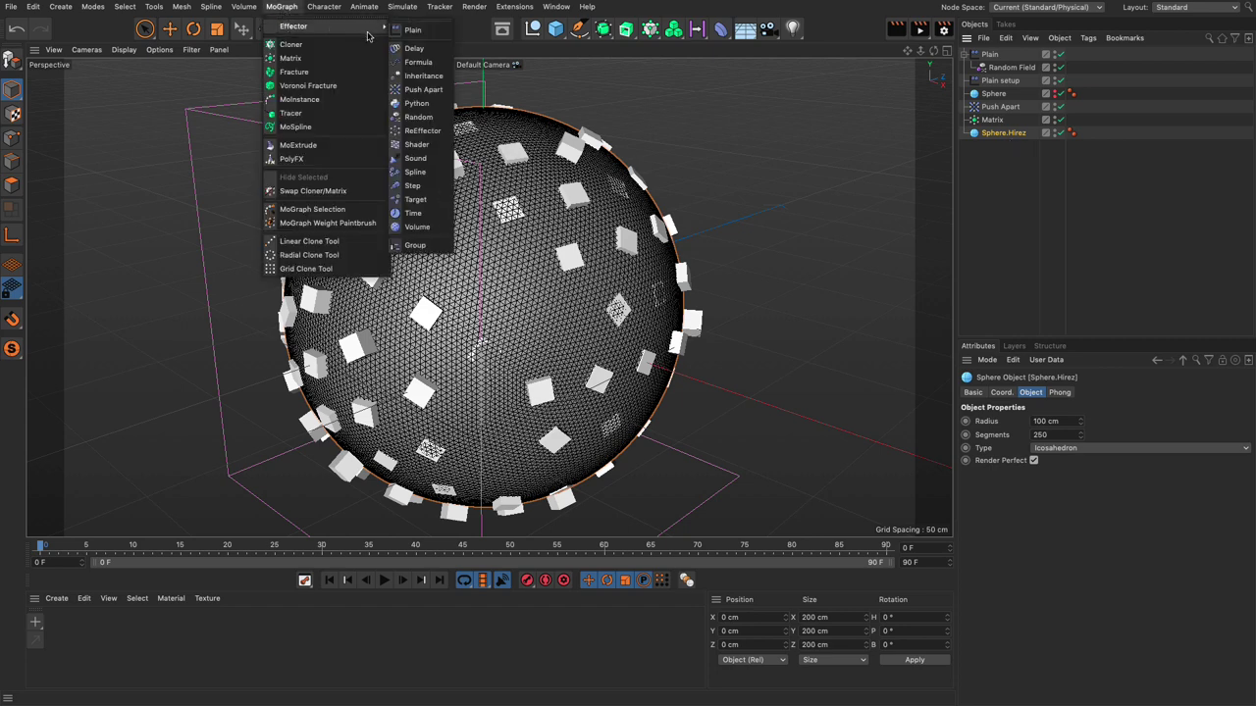
click(416, 200)
drag(992, 55, 1003, 147)
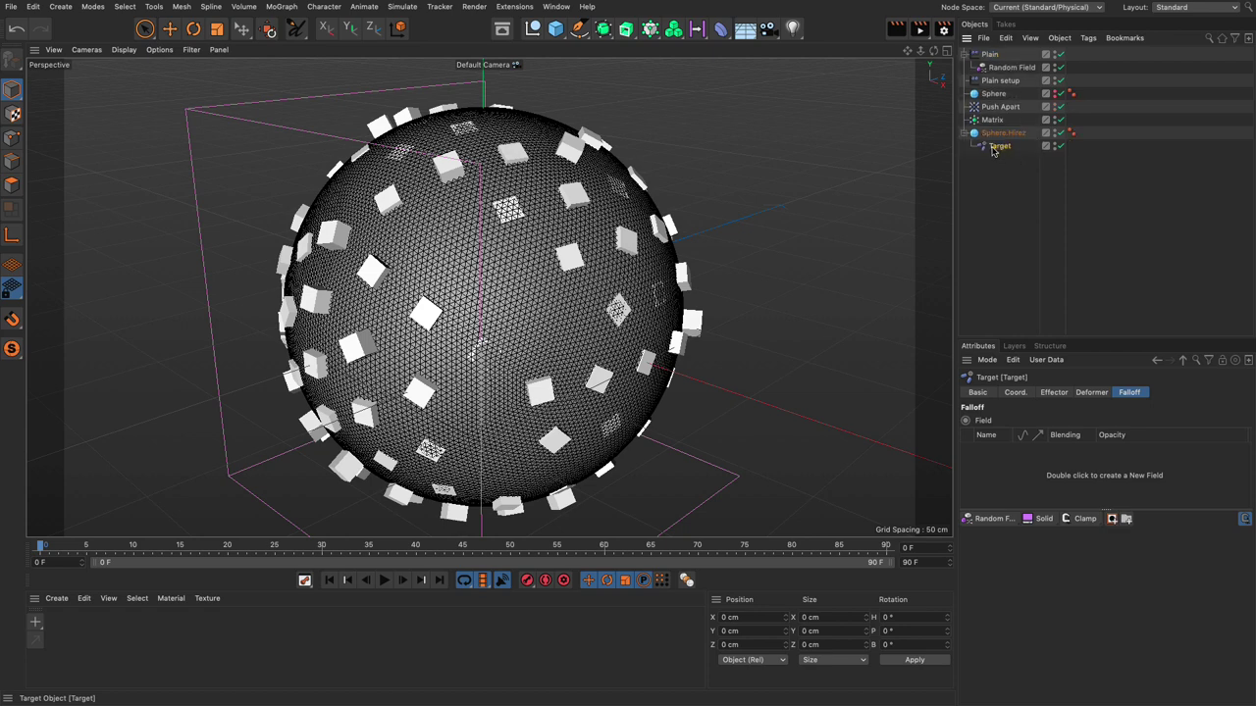
click(1091, 391)
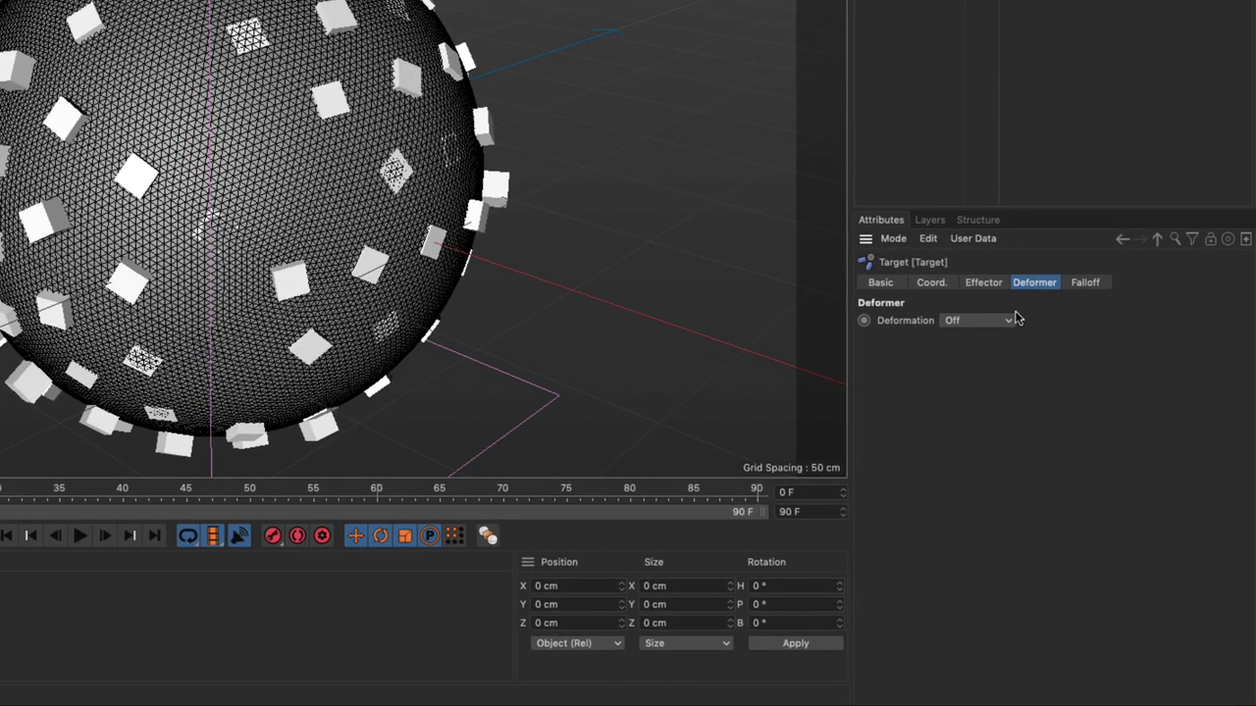
click(1011, 320)
click(995, 372)
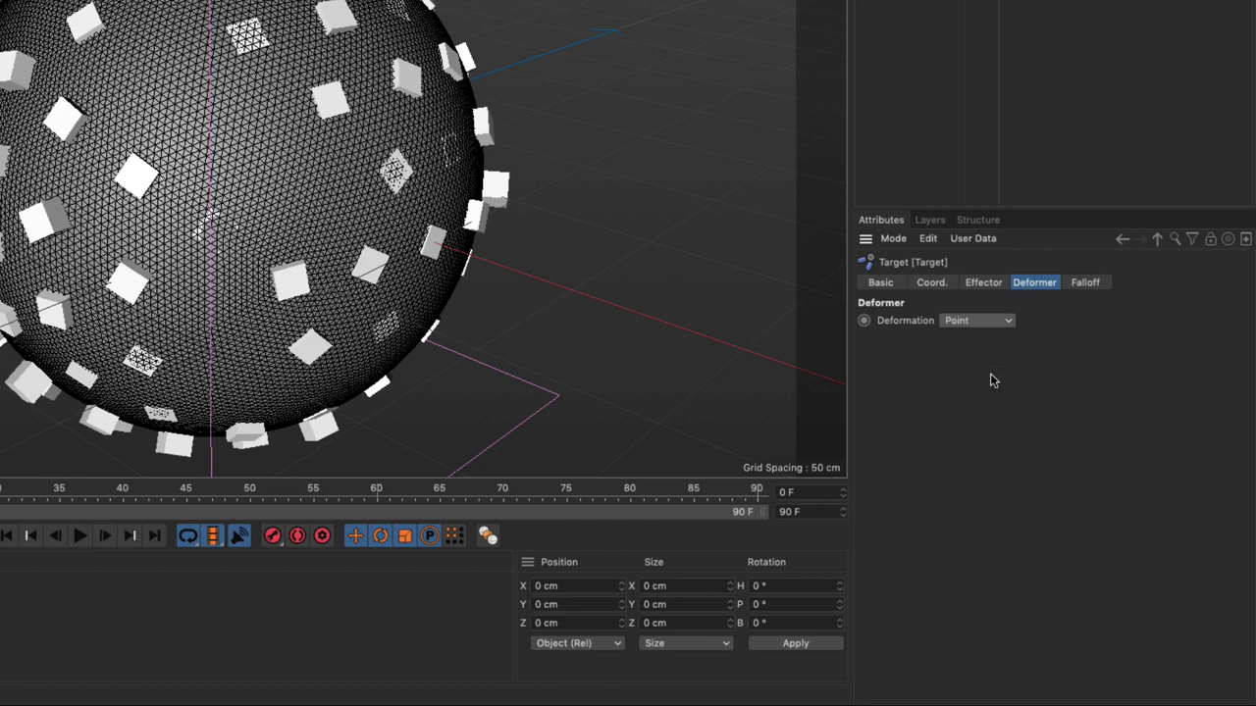
Set the Target Mode to Field Direction and enable Repel
click(982, 284)
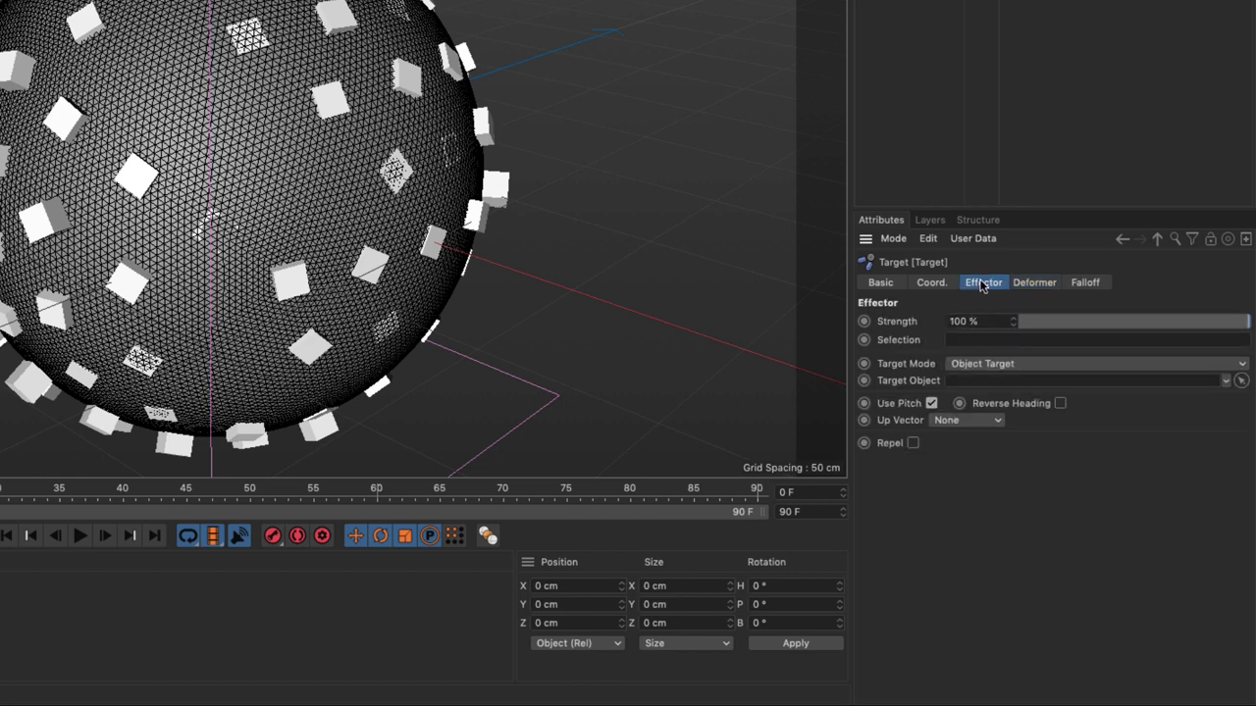
click(962, 369)
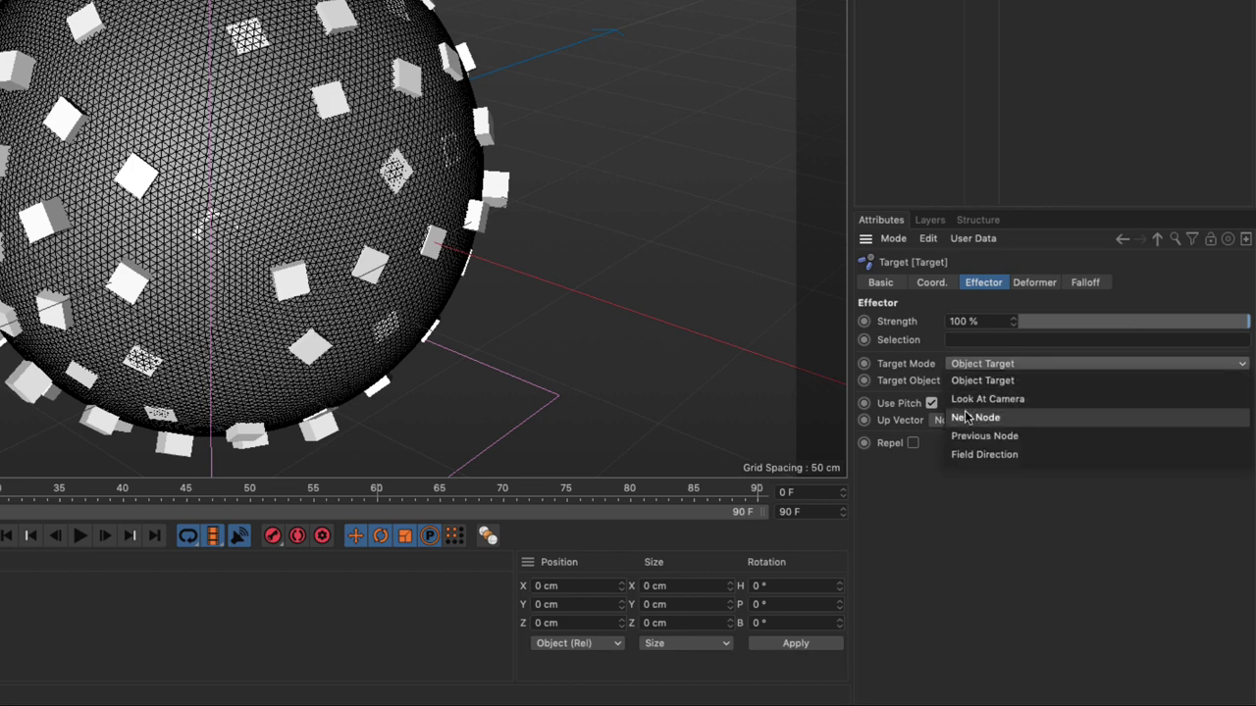
click(984, 454)
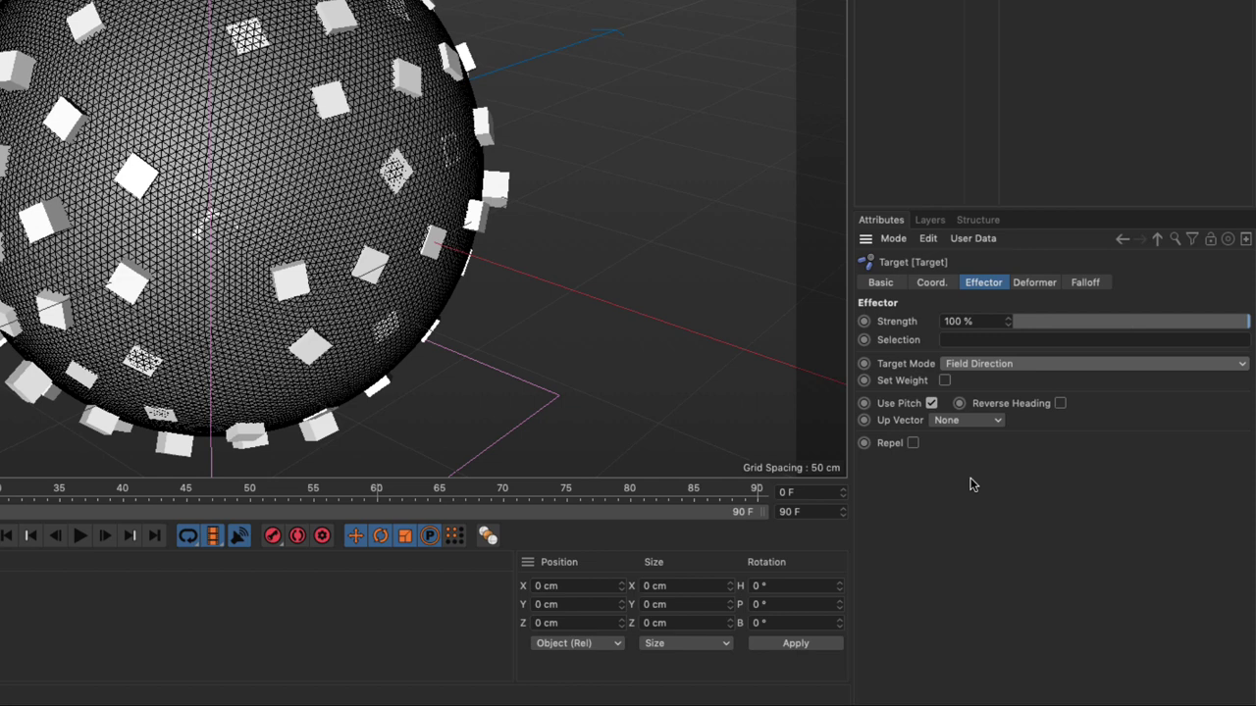
click(912, 444)
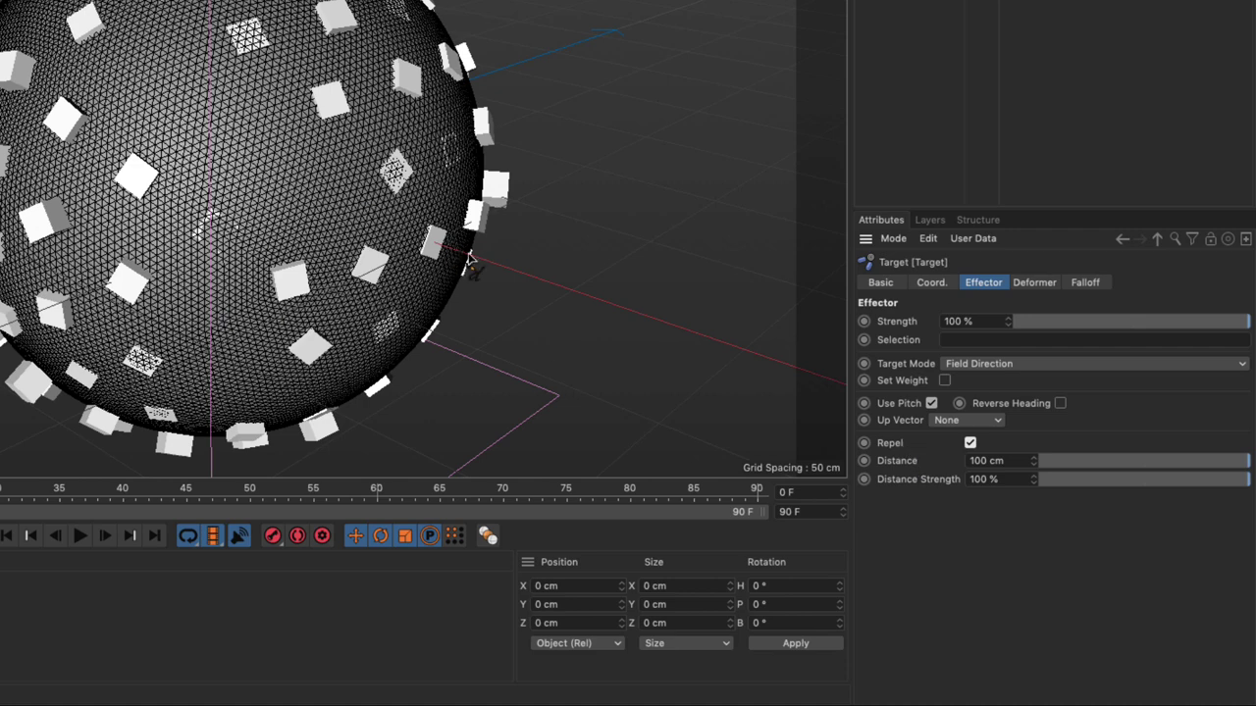
click(1084, 285)
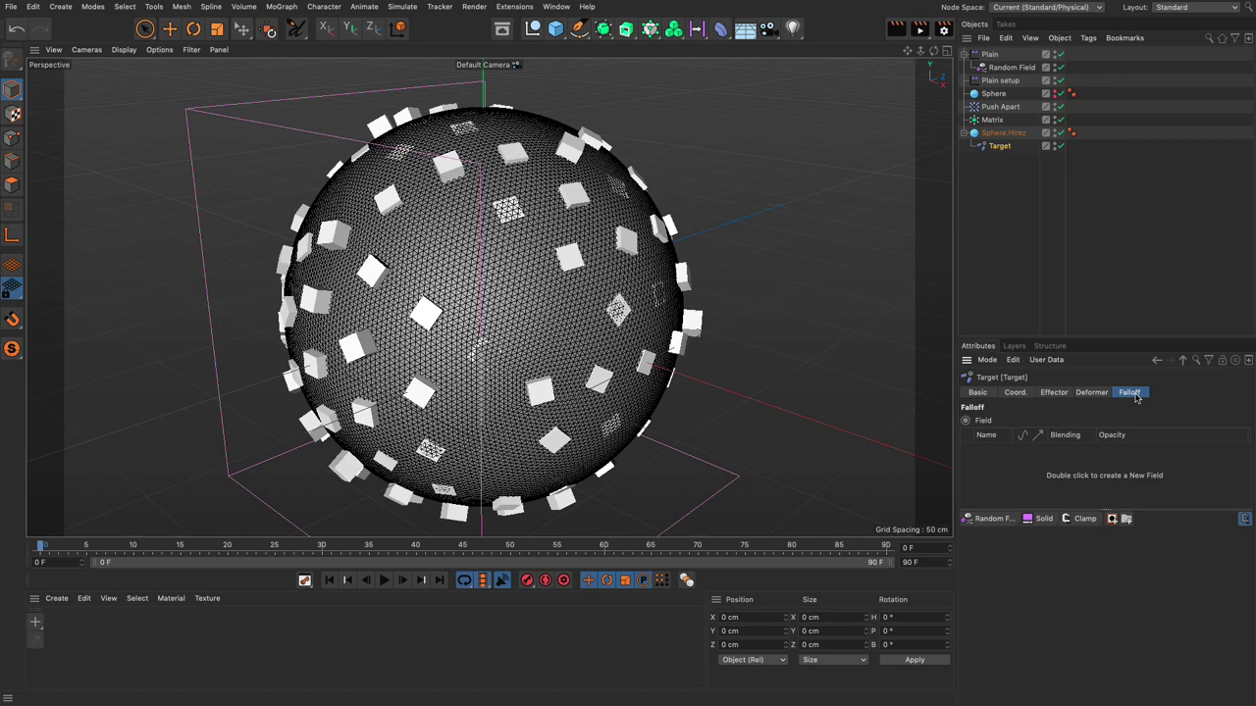
Drop Matrix into the Target falloff list as a Point Object field
drag(992, 120, 1030, 469)
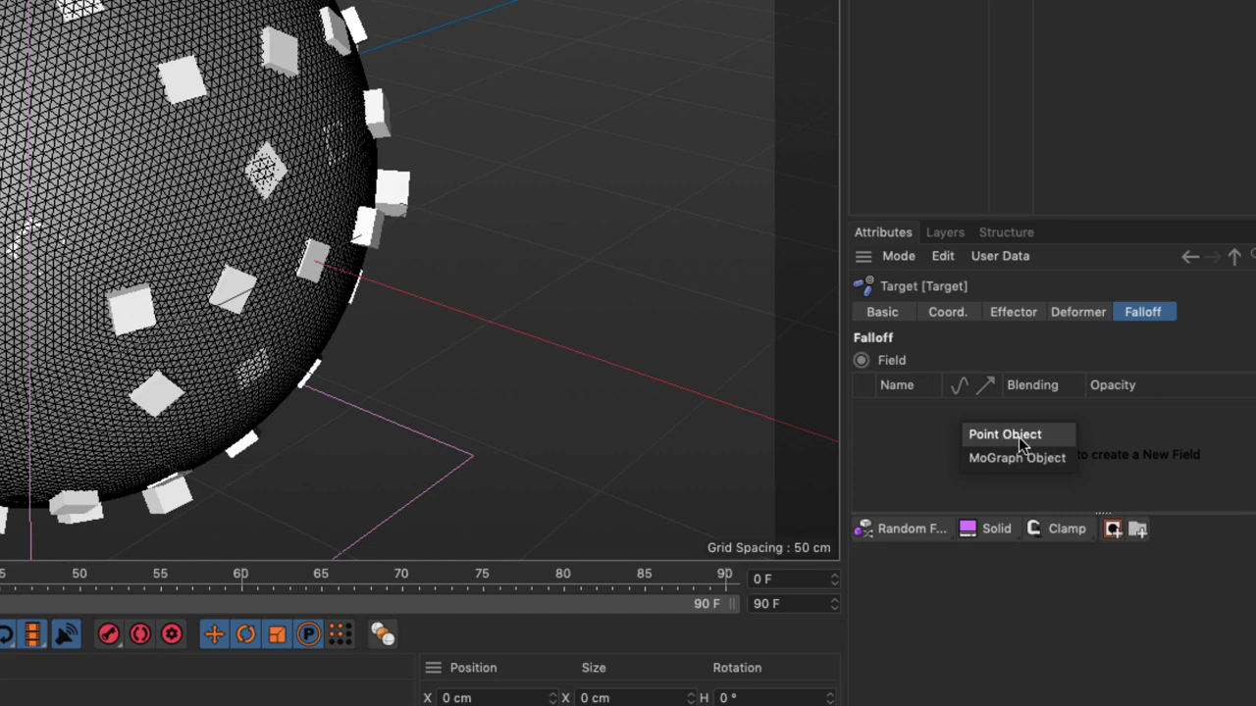
click(1020, 435)
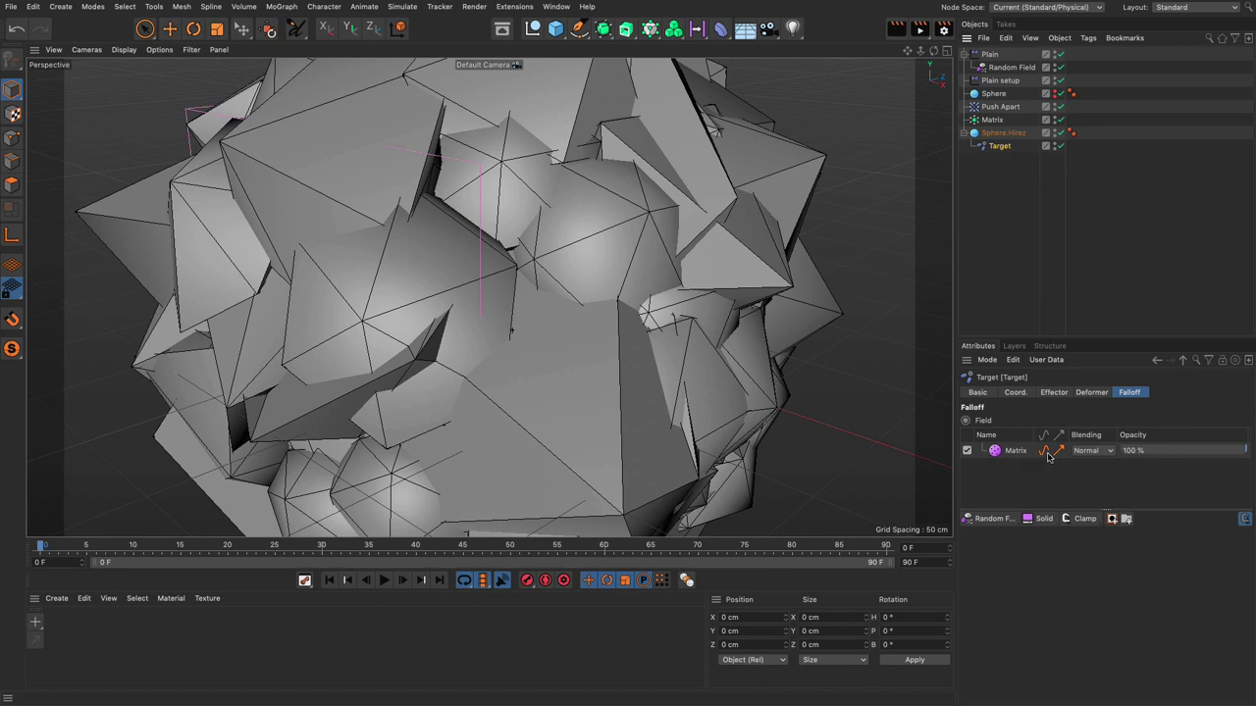
Flip the Matrix field layer's direction and drag the Target effector's Repel Distance down to 16 cm
click(1044, 452)
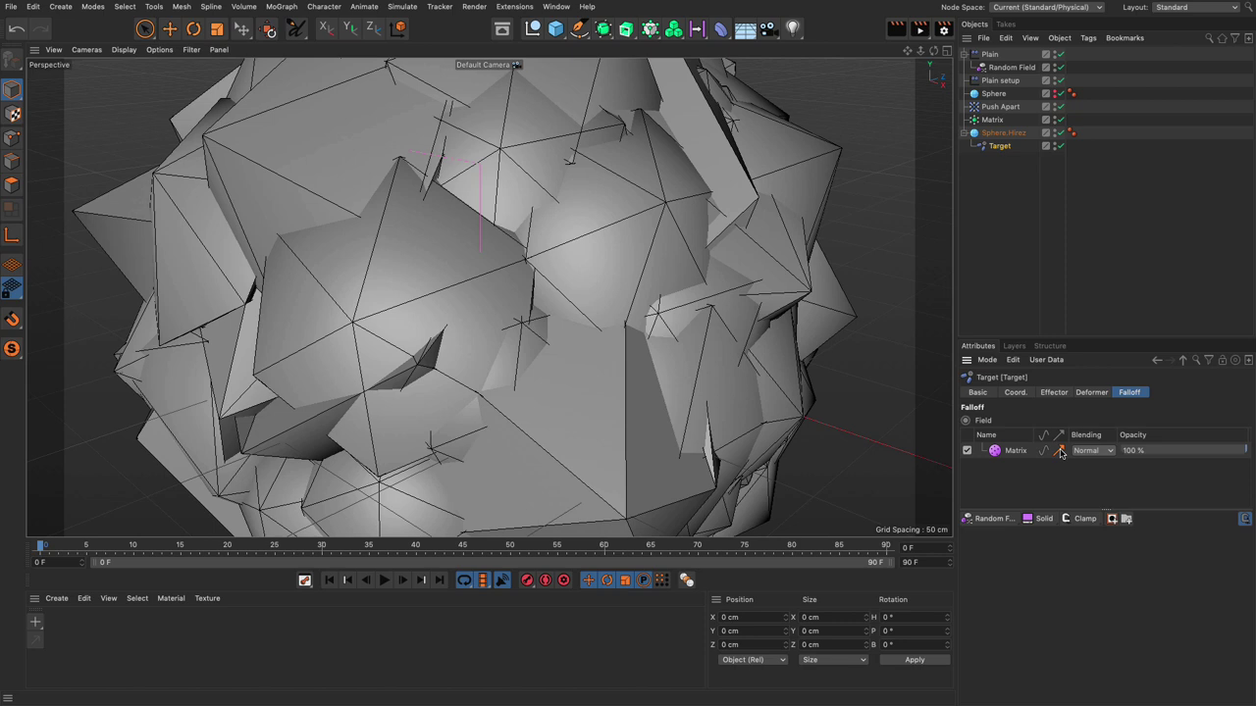
click(1011, 452)
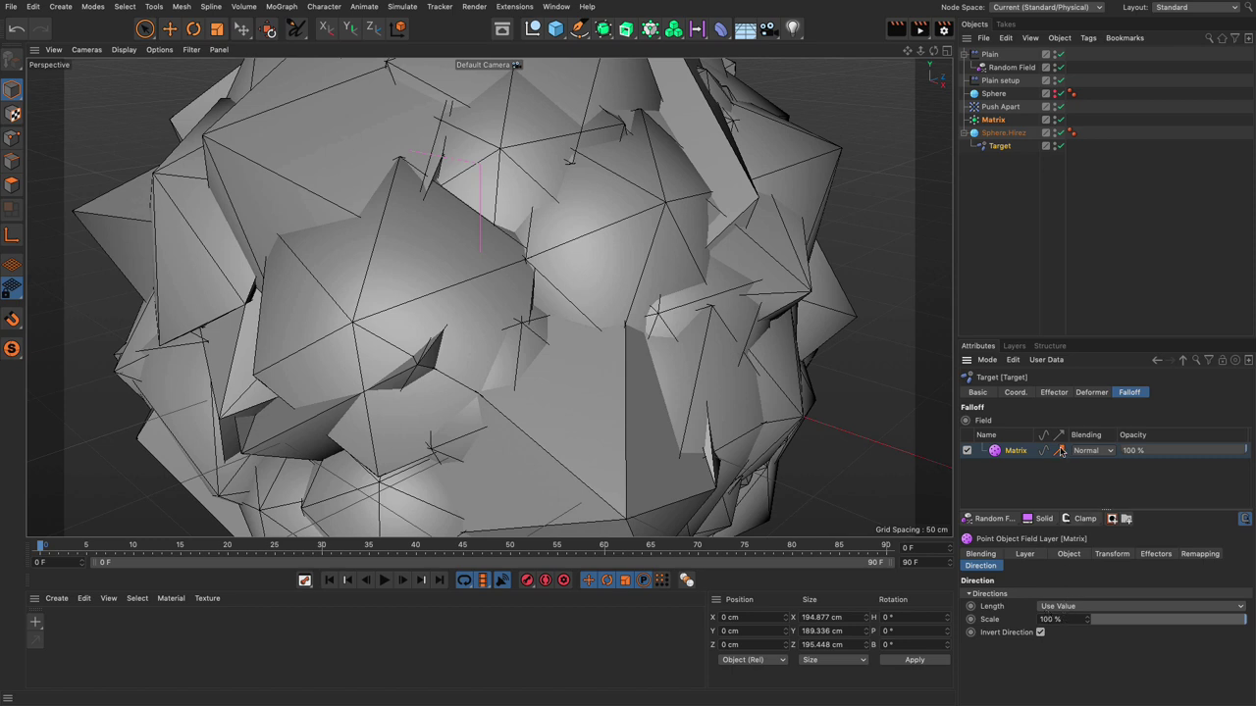
click(1055, 393)
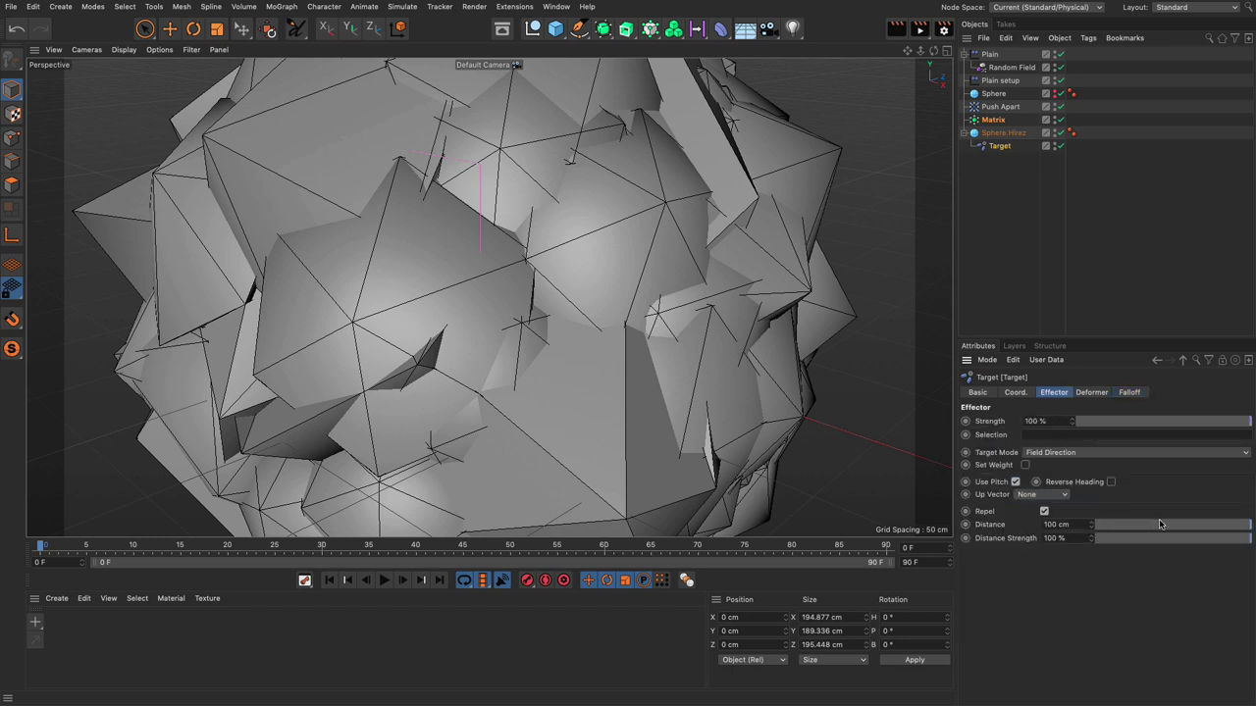
drag(1159, 525, 1120, 558)
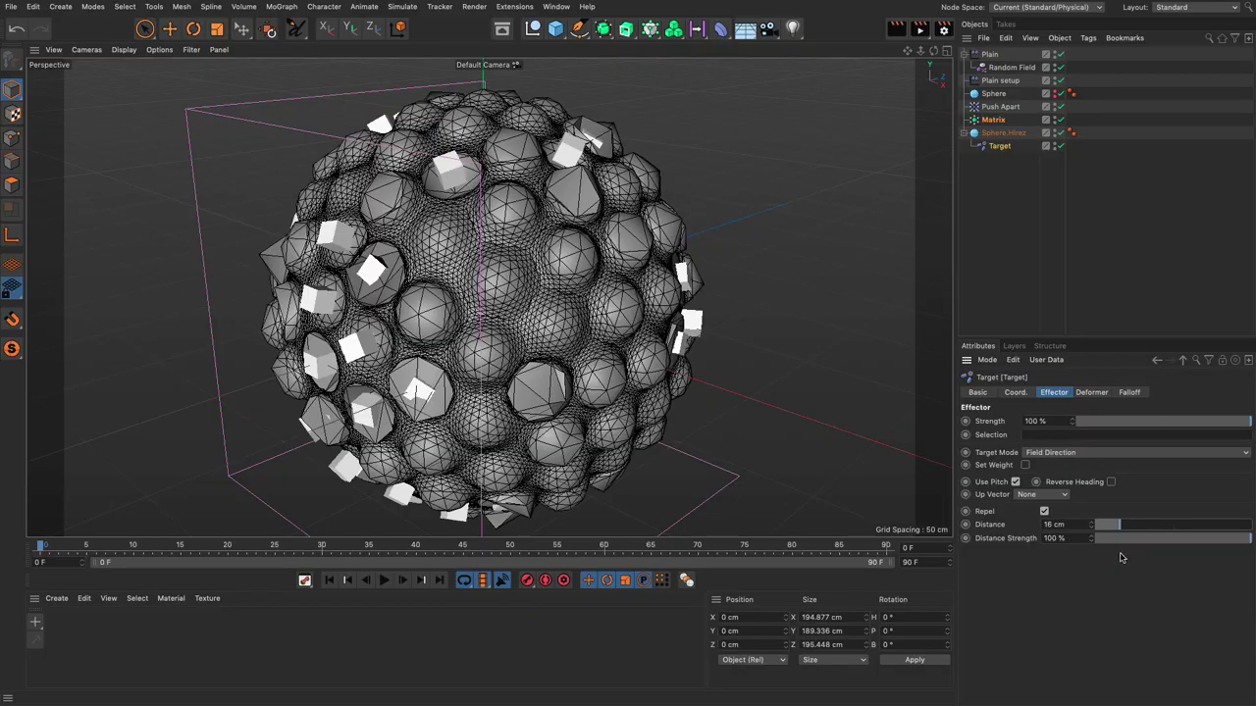
Play the bubble animation, stop at frame 18, and orbit around the bubbly Sphere.Hirez
click(384, 581)
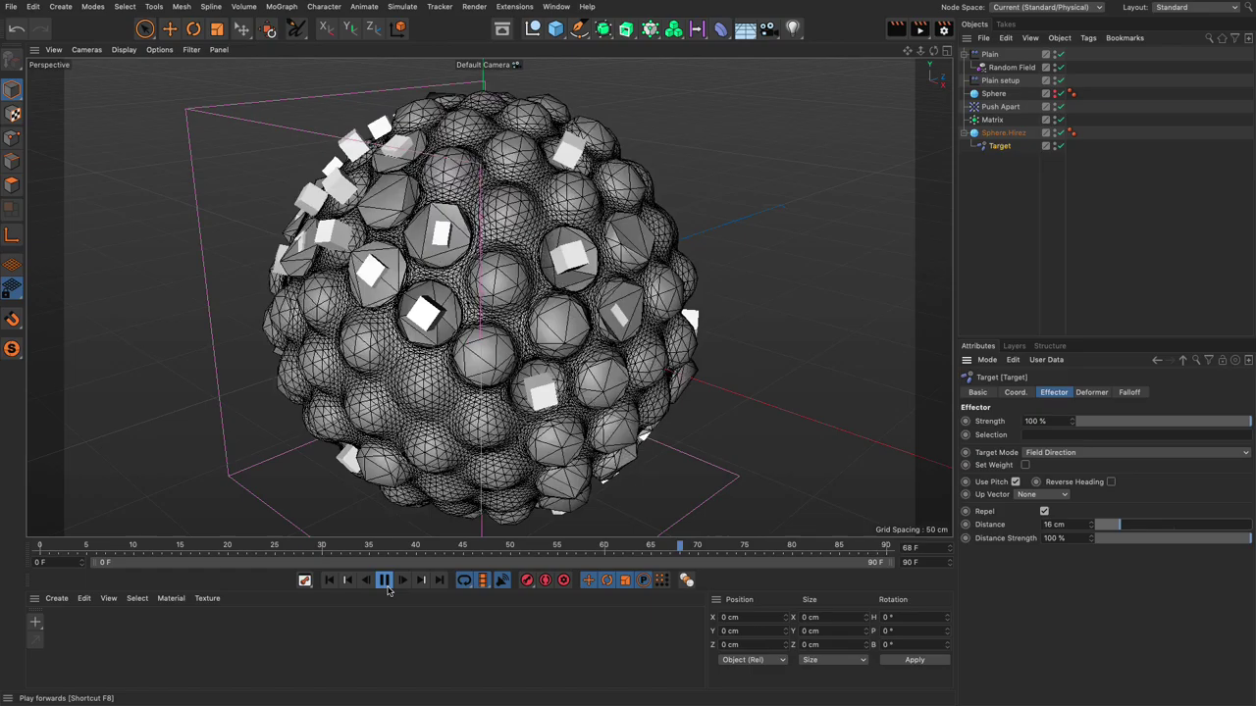
click(384, 580)
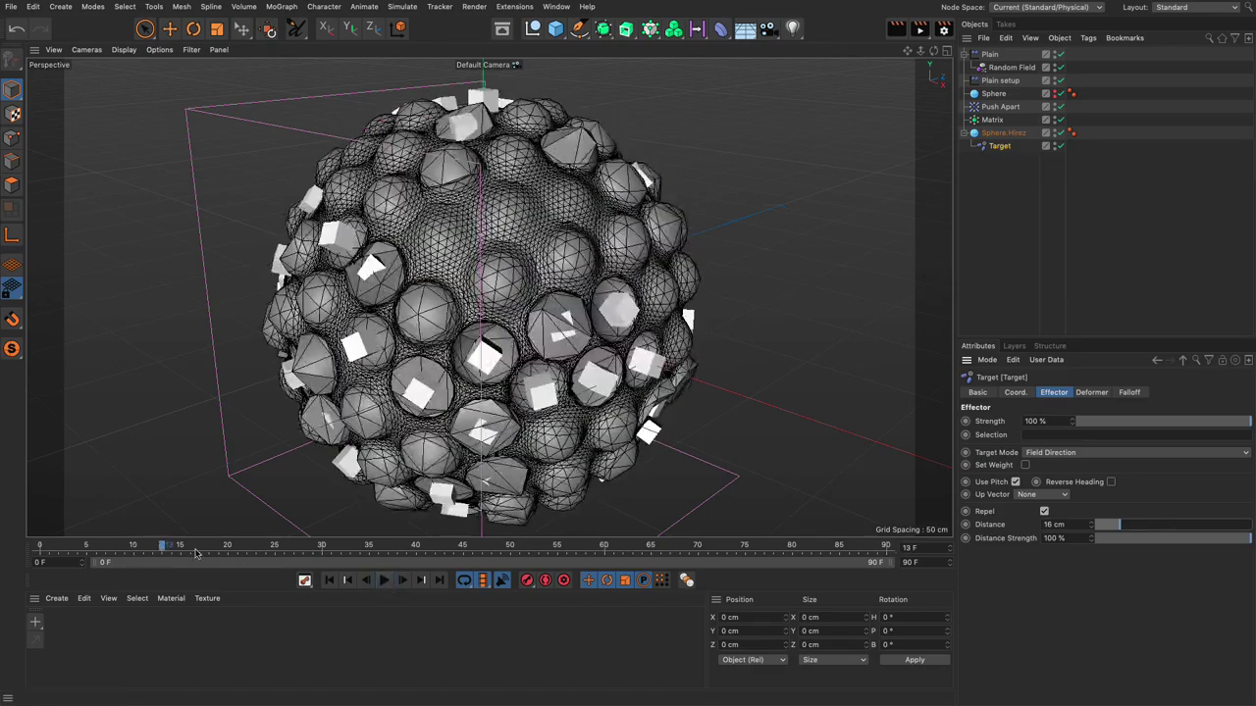
drag(200, 545, 209, 546)
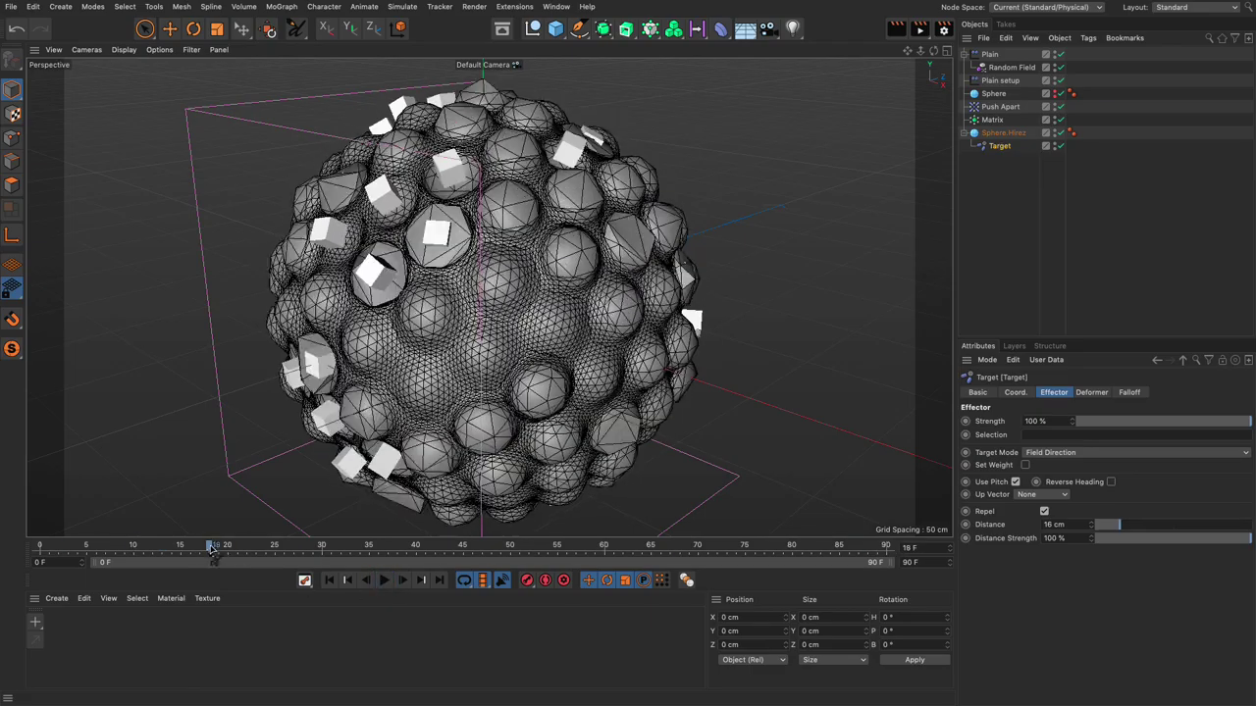
scroll(438, 238, up, 10)
alt+drag(442, 241, 578, 238)
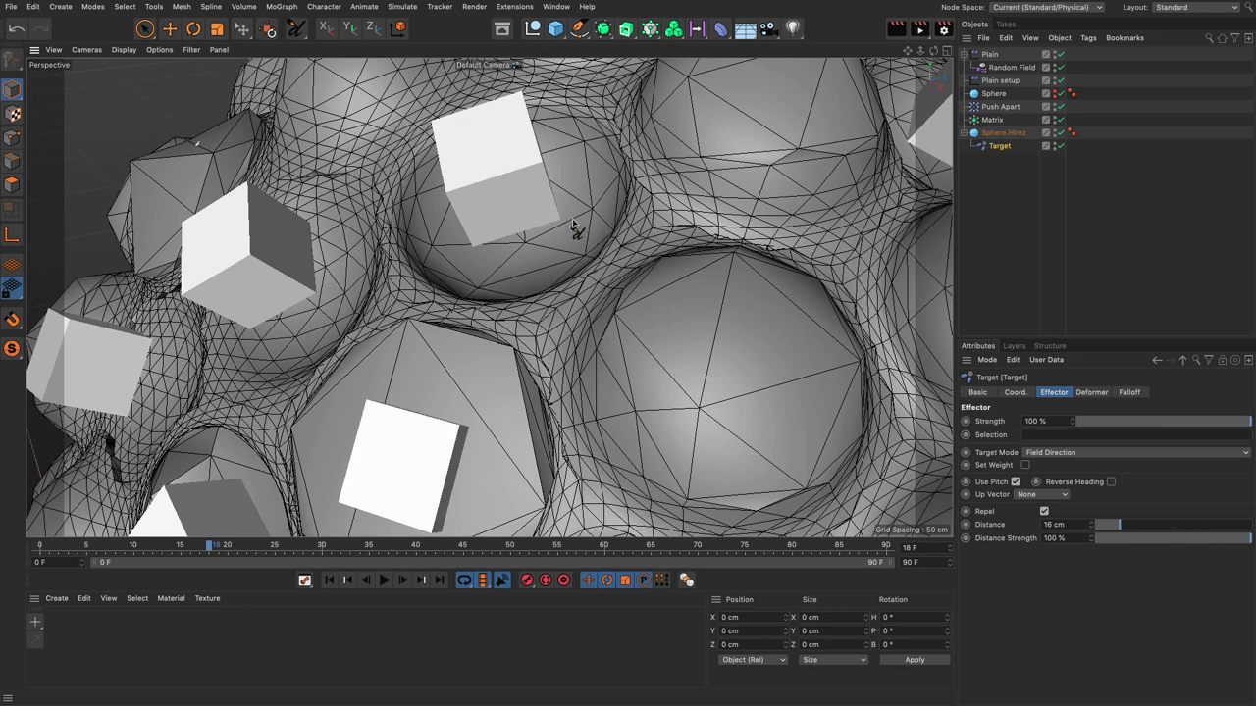
Lower the Plain setup effector's P.Z offset to -27 cm
click(997, 83)
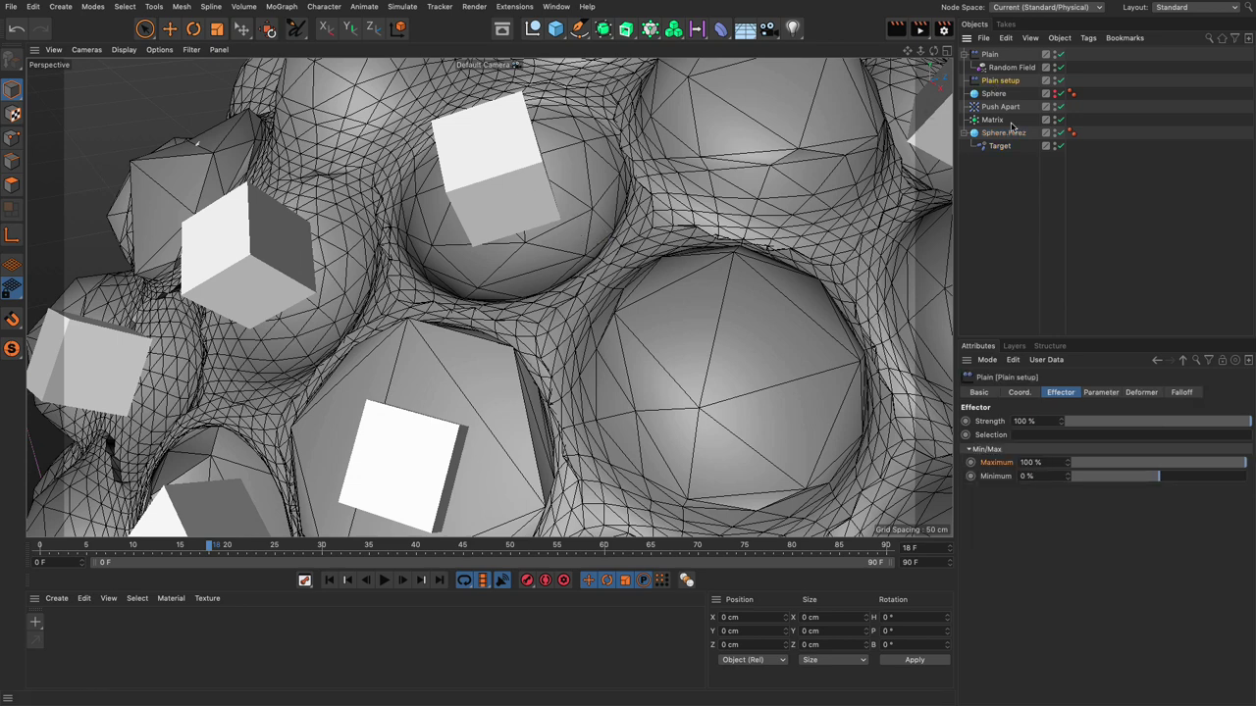
click(1101, 392)
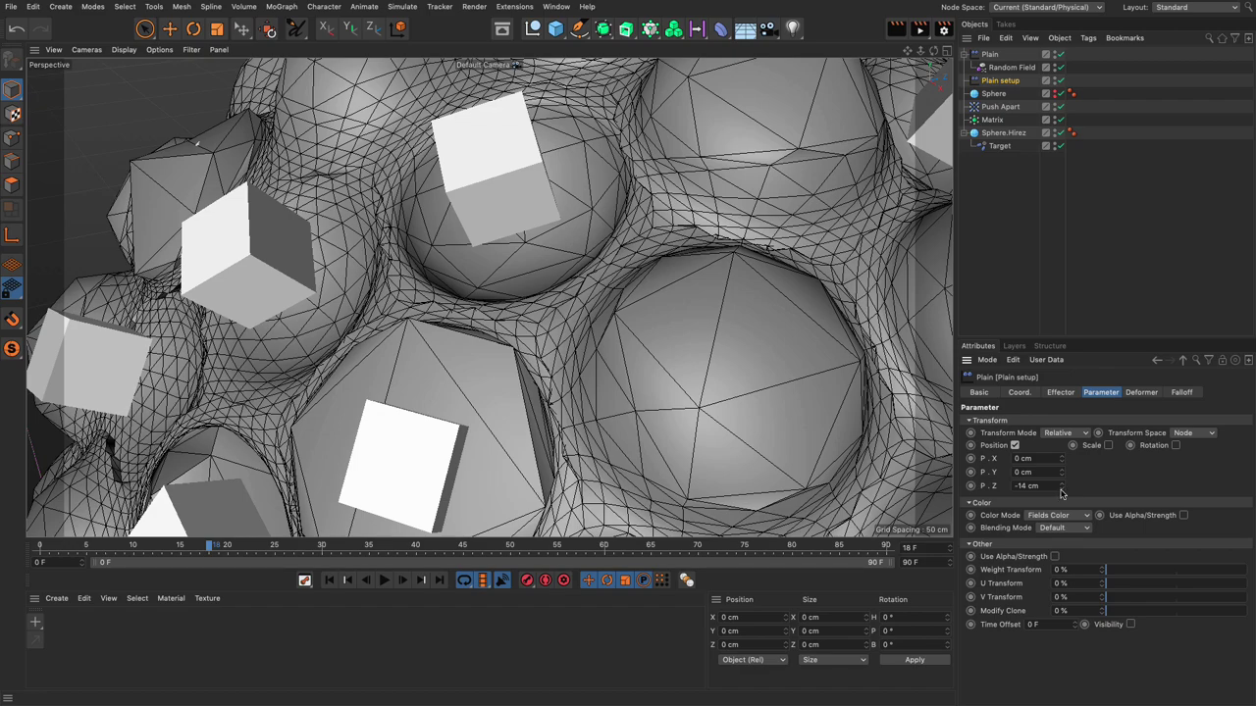
drag(1060, 489, 1061, 511)
scroll(681, 379, down, 5)
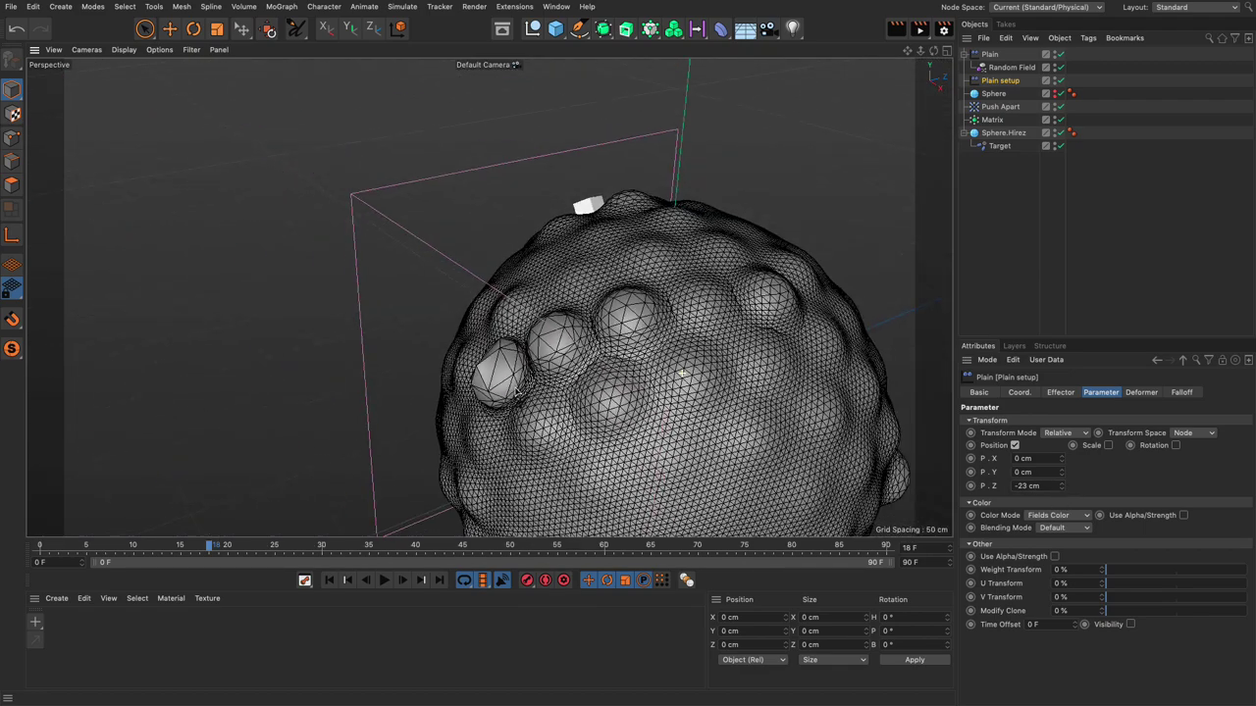
alt+drag(633, 383, 585, 303)
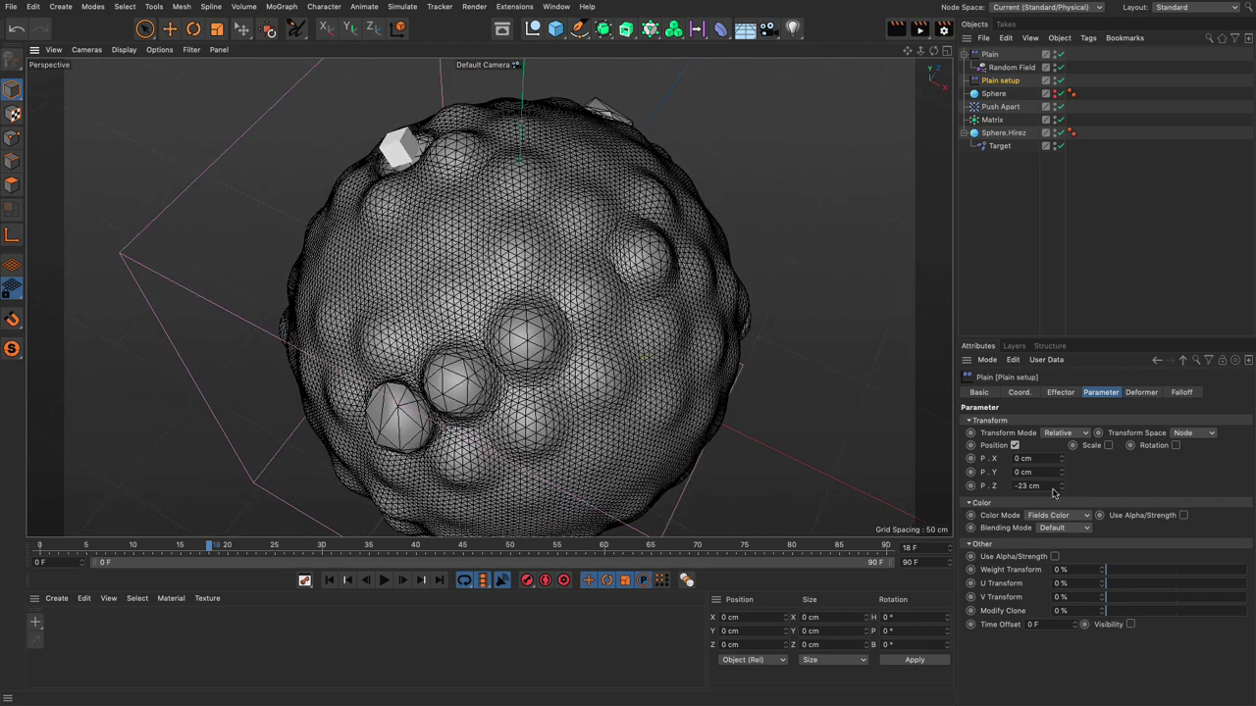
drag(1061, 492, 1061, 500)
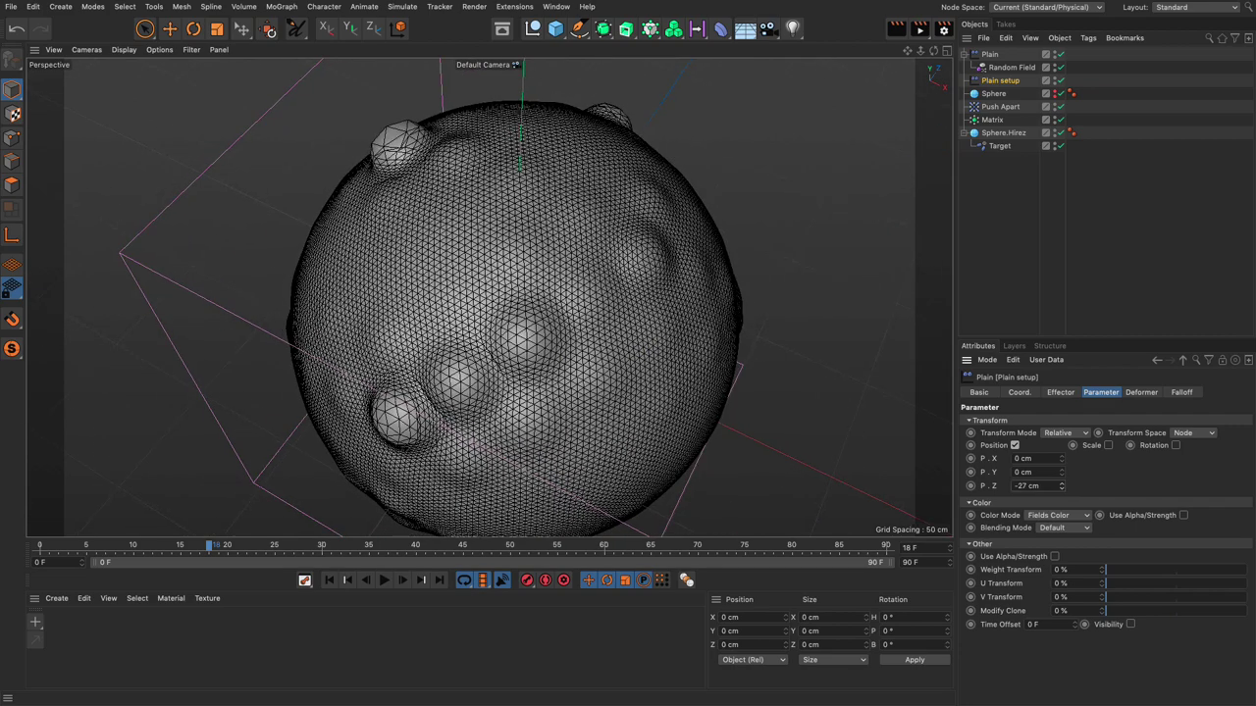
Set the Plain effector's P.Z offset to 19 cm and orbit to check the sphere
click(990, 53)
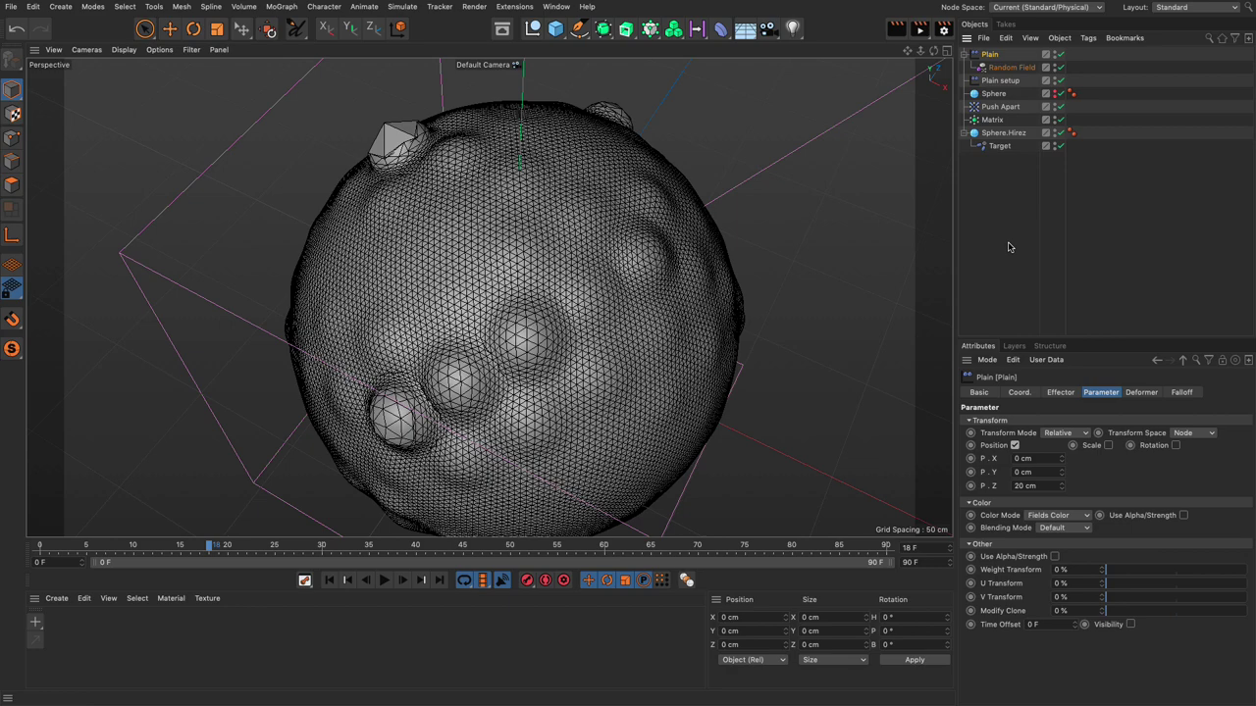
drag(1060, 485, 1060, 491)
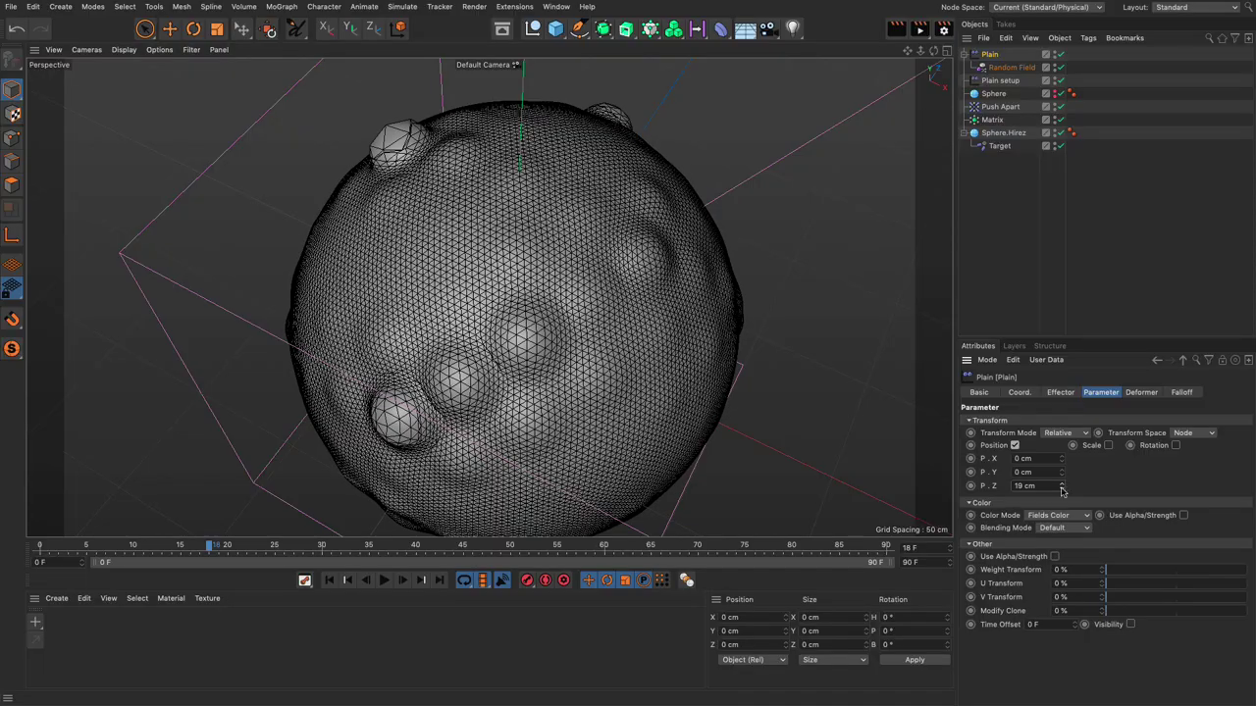
alt+drag(707, 392, 620, 350)
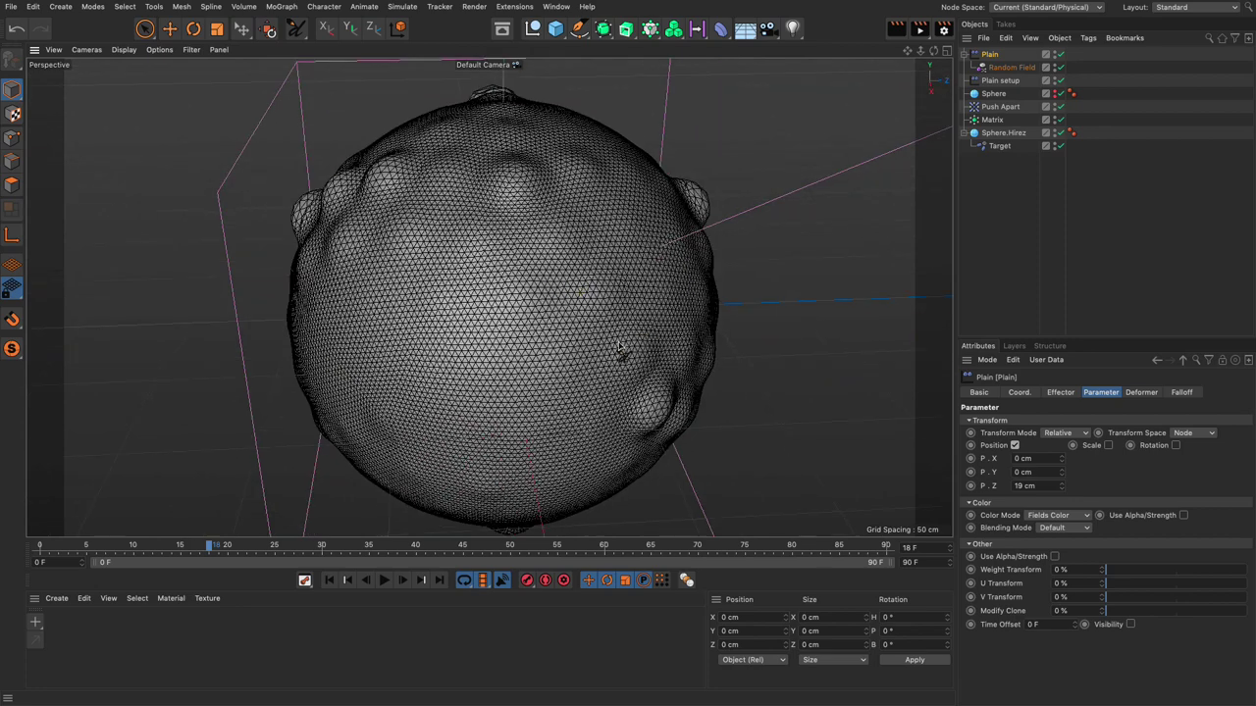
Raise the Target effector's repel Distance to 53 cm
click(996, 146)
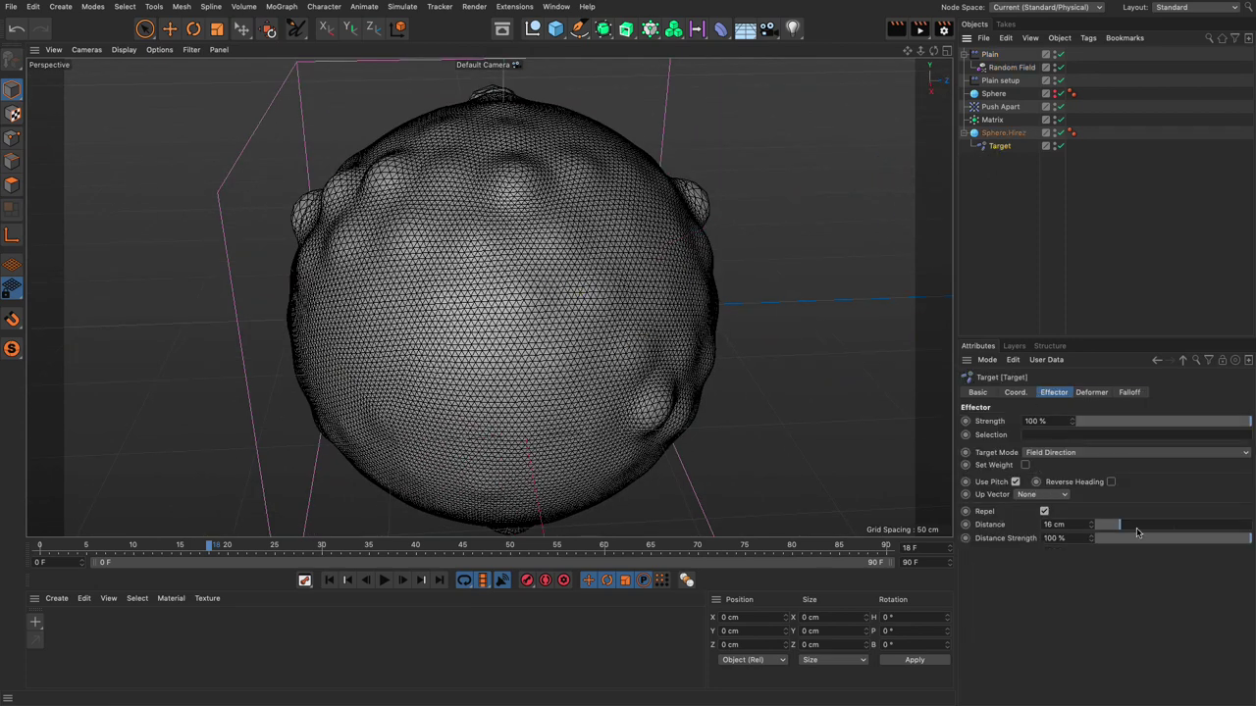
drag(1134, 531, 1177, 530)
alt+drag(549, 412, 716, 317)
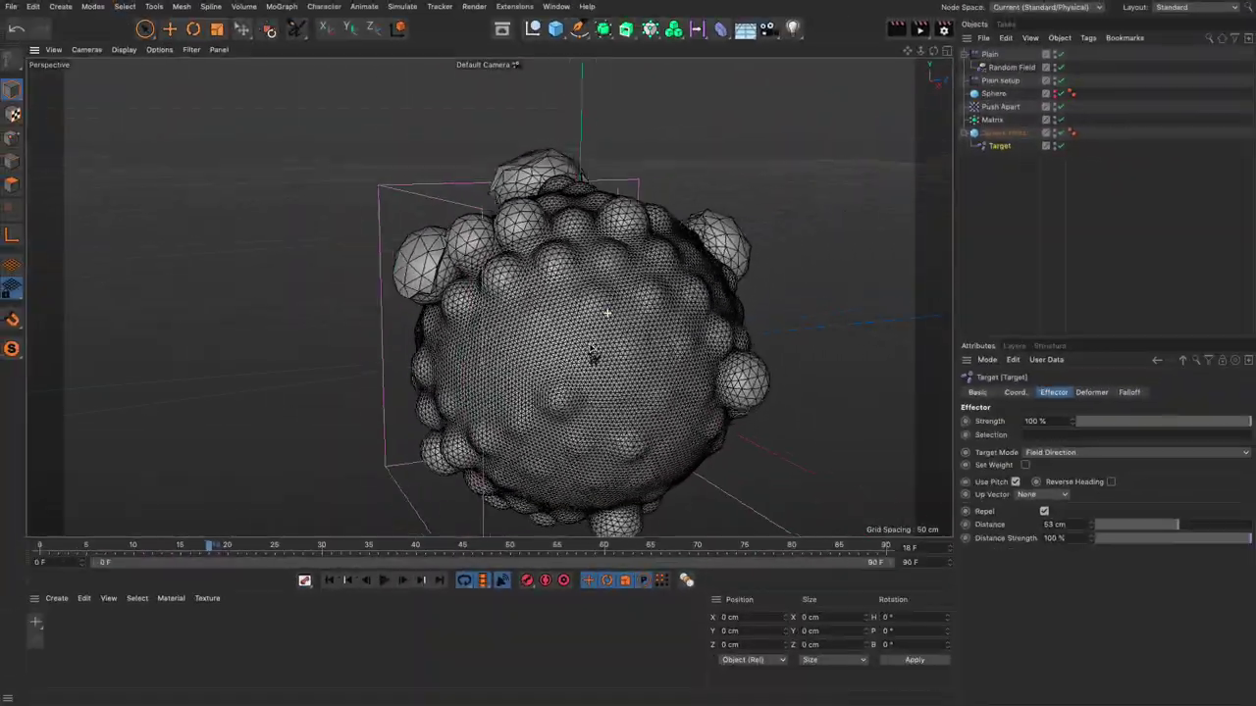
alt+drag(592, 353, 574, 350)
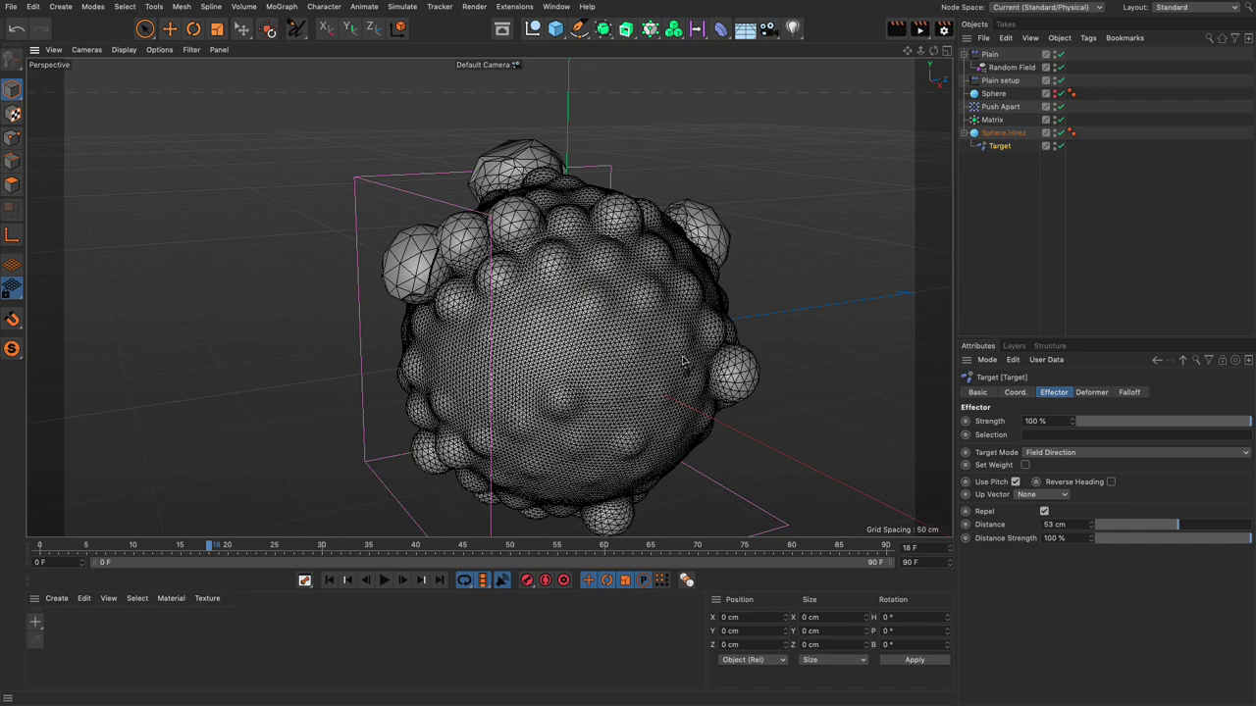
Play the animation, review the effectors, and scrub to frame 60 to inspect the larger bubbles
click(383, 579)
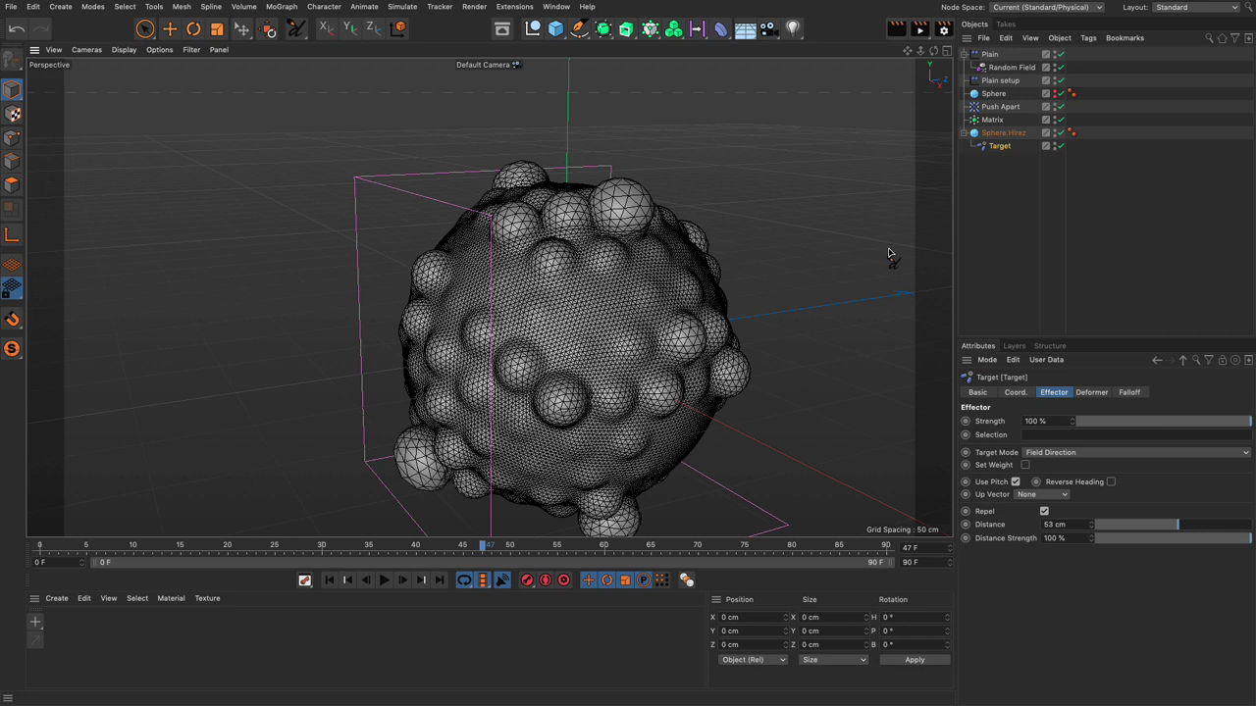
click(989, 55)
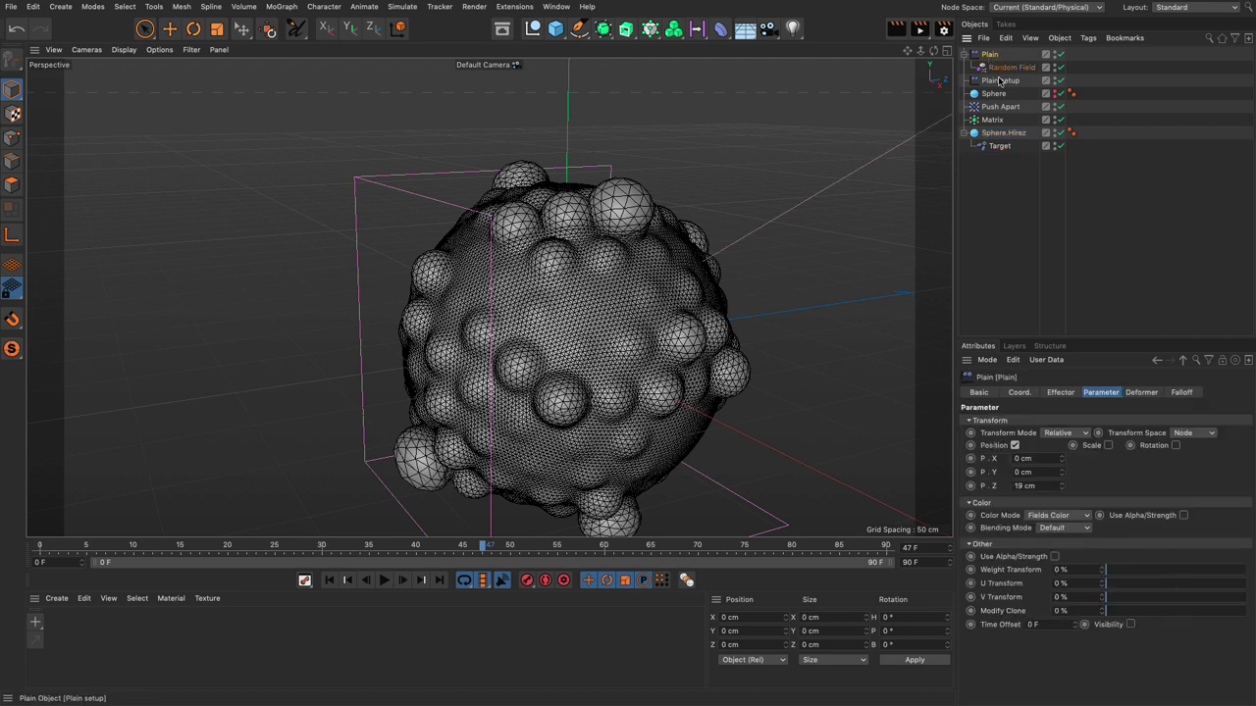
click(999, 81)
click(1001, 146)
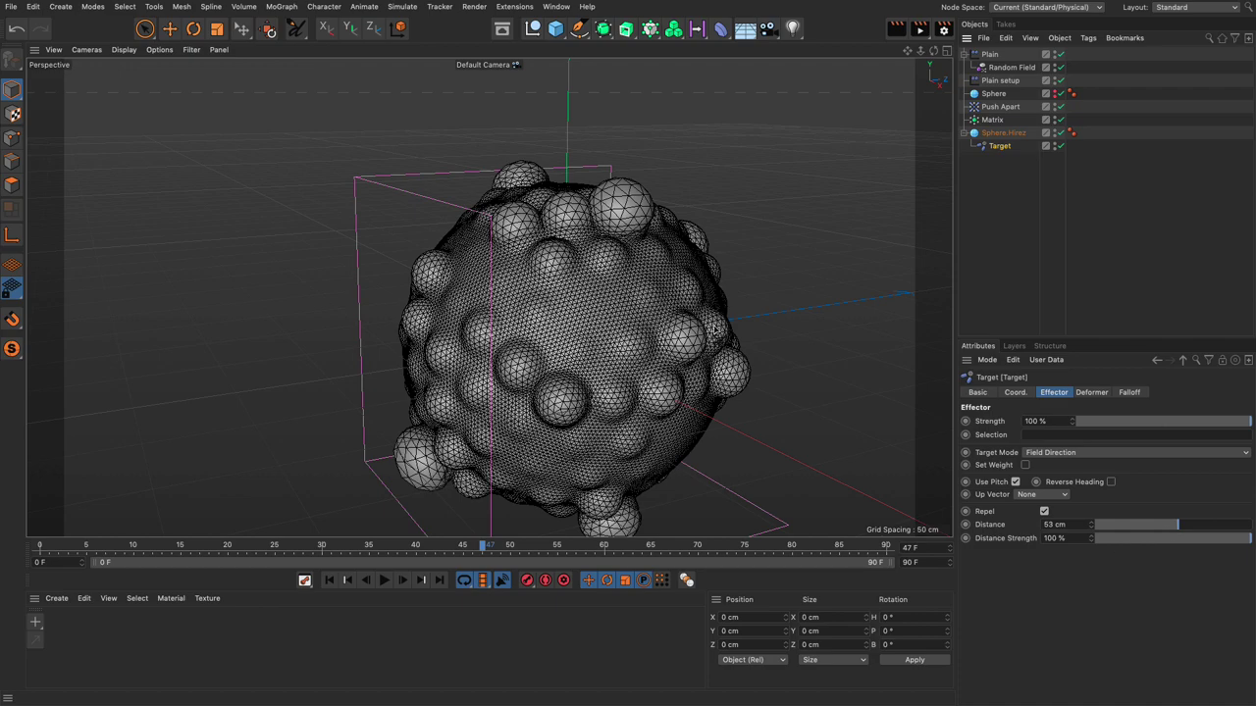
alt+drag(555, 316, 693, 327)
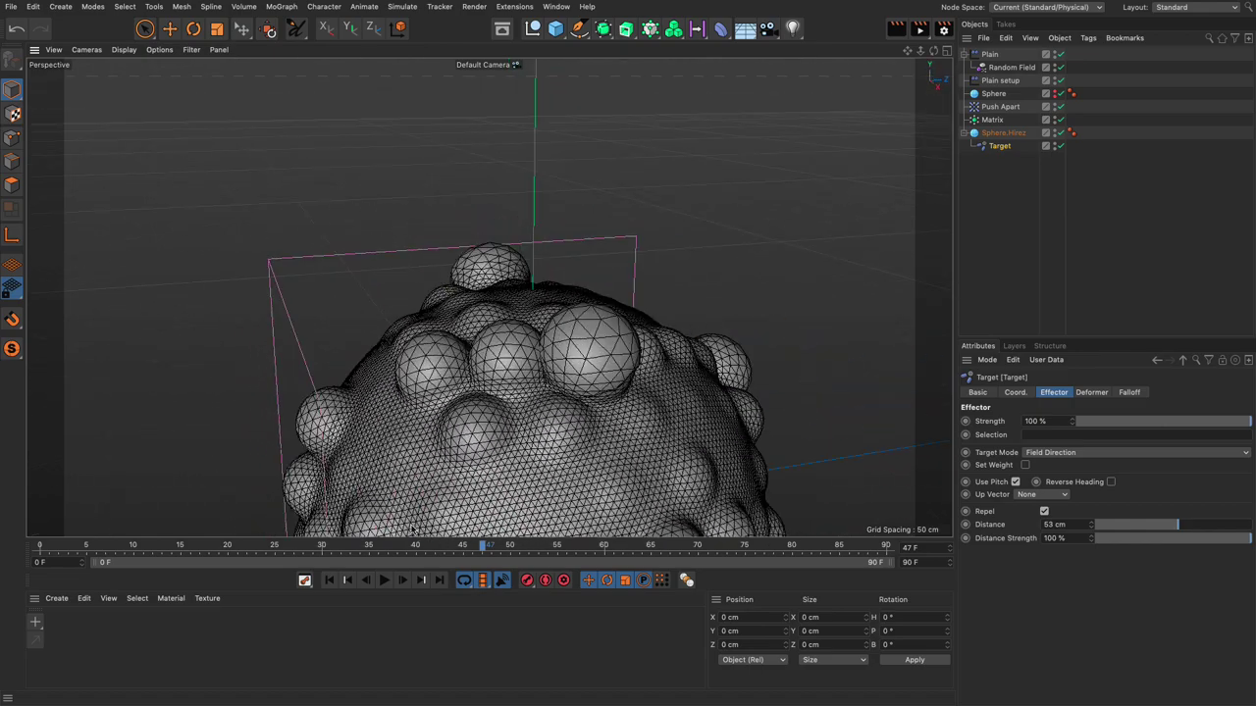
drag(481, 549, 610, 552)
alt+drag(632, 456, 657, 377)
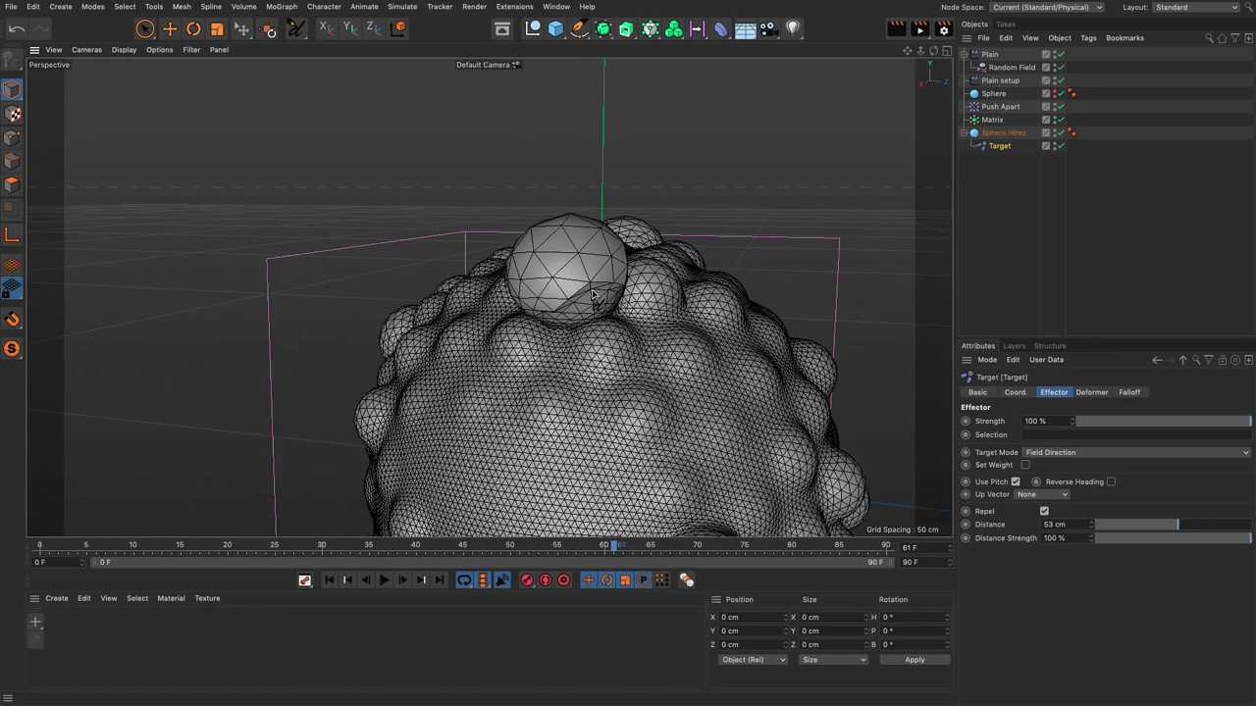
Add a Delta Mush deformer and nest it under Sphere.Hirez
click(720, 29)
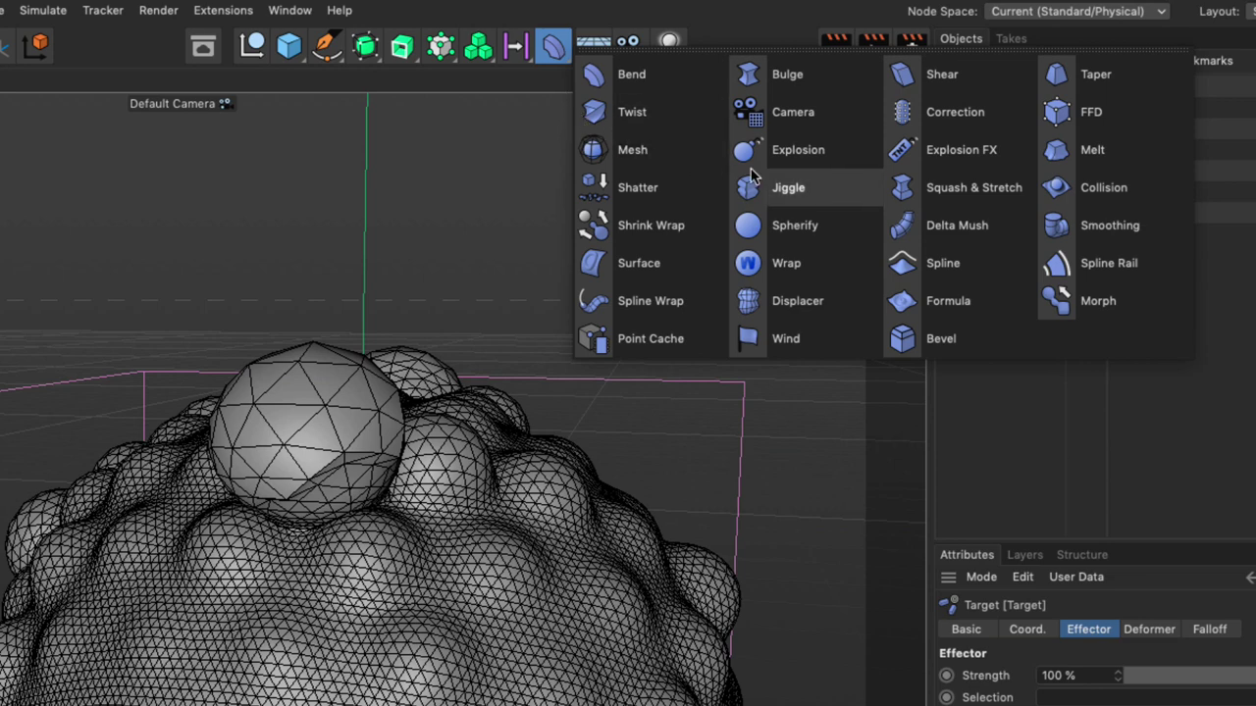
click(937, 227)
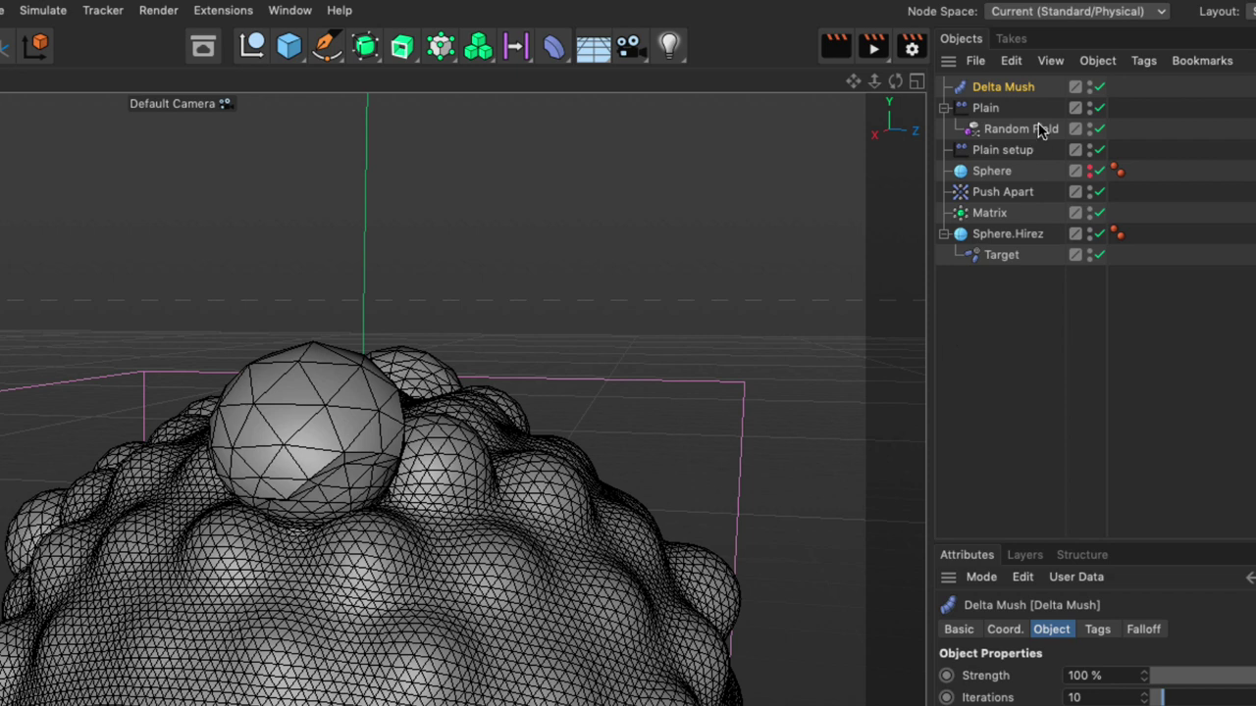
drag(1016, 88, 1008, 270)
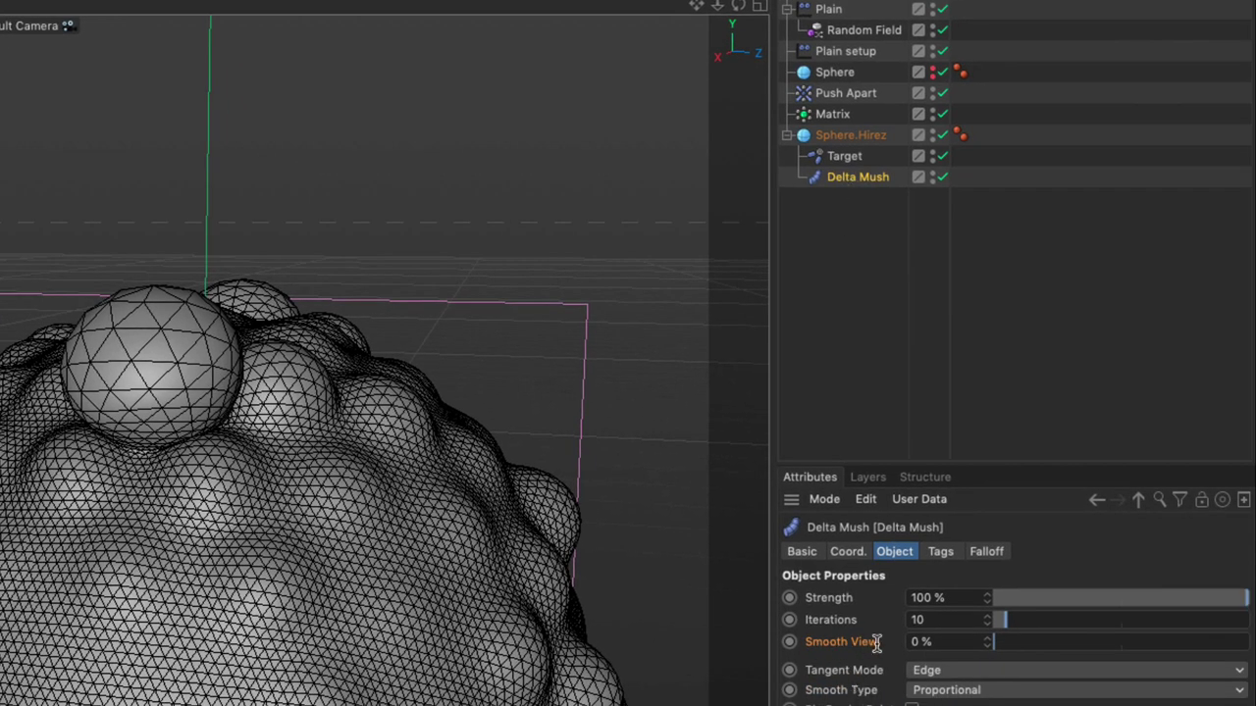
Set Delta Mush's Smooth View to 100% and check the result at frame 26
drag(1020, 653, 944, 664)
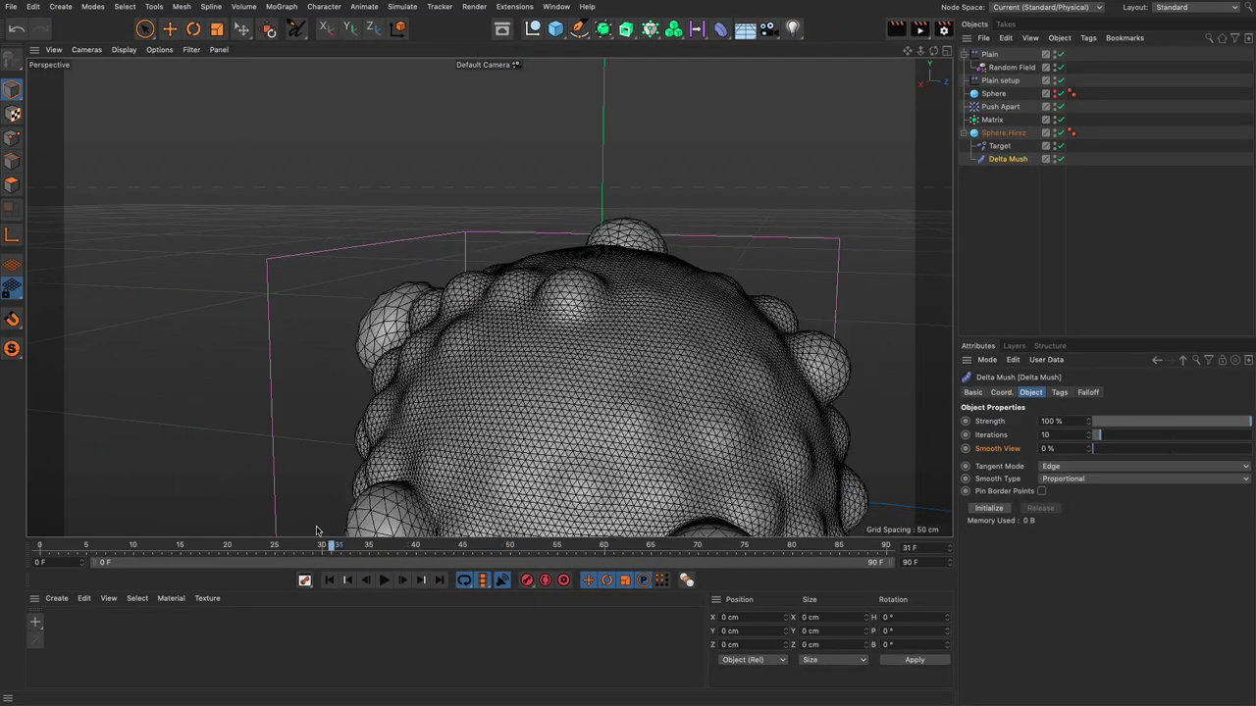
scroll(519, 386, down, 5)
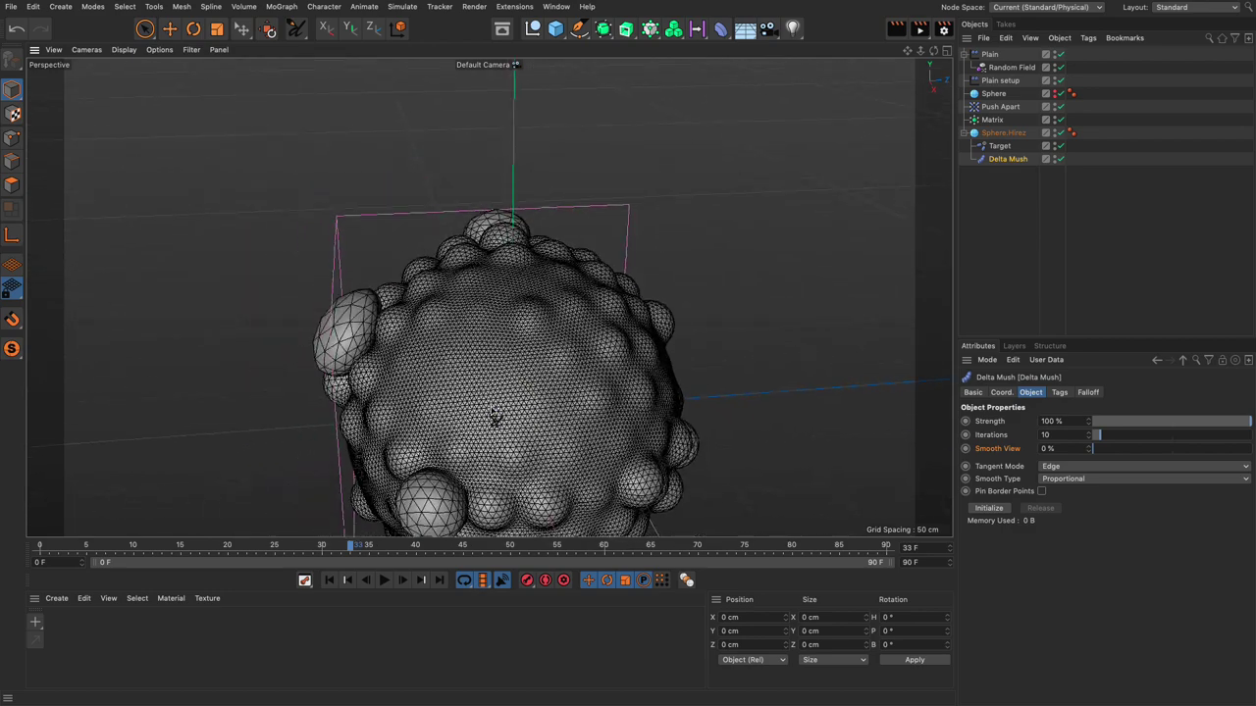
drag(355, 546, 264, 547)
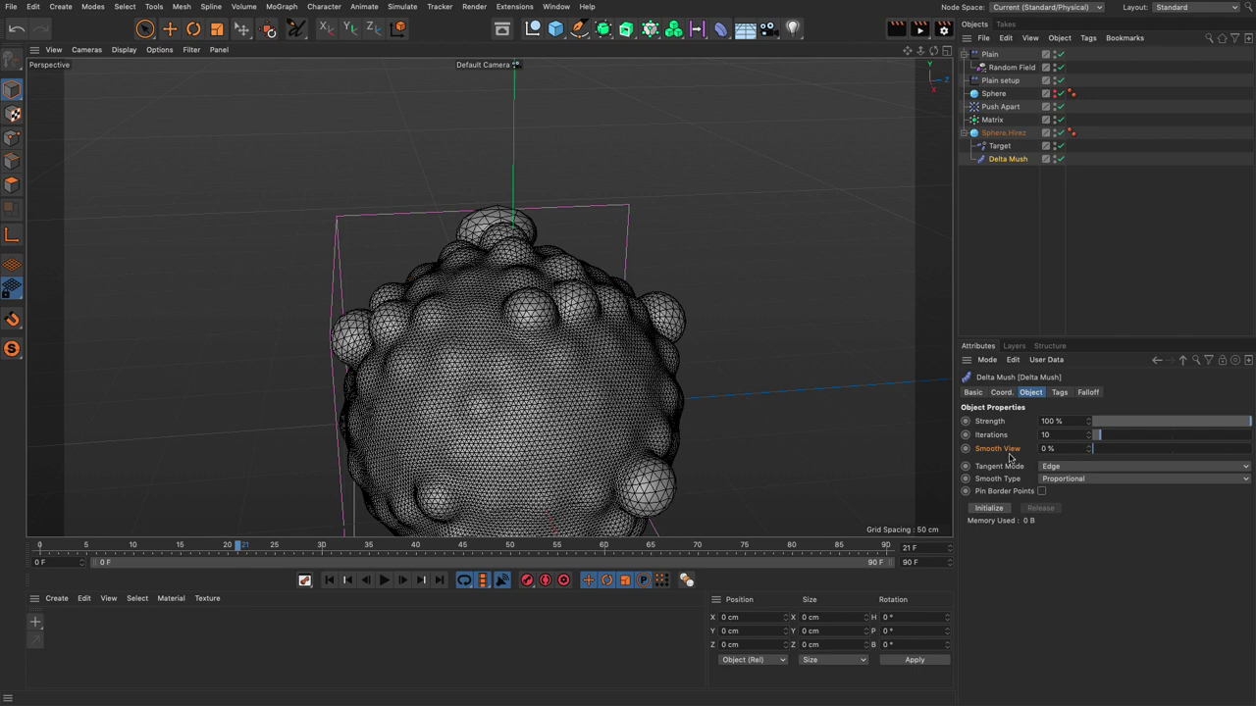
drag(1088, 449, 1253, 448)
alt+drag(609, 471, 579, 329)
Start playback and recentre the view on the bubbly sphere
click(330, 580)
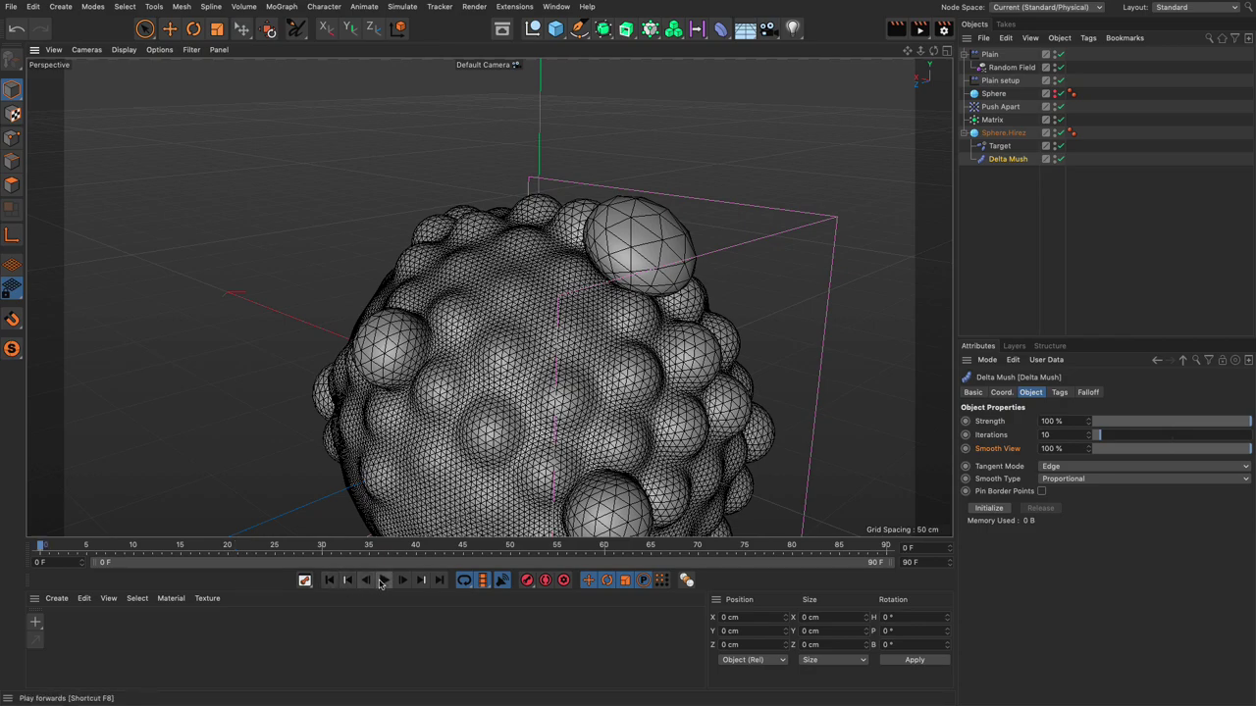
click(383, 579)
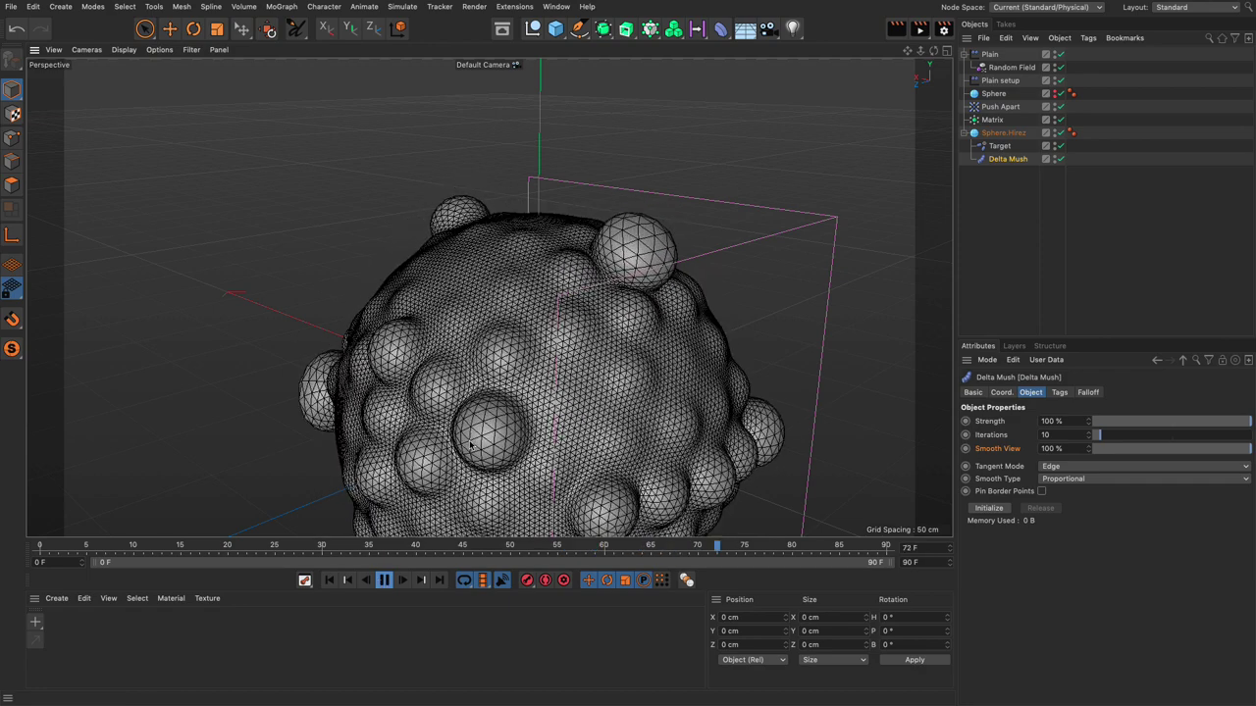
scroll(574, 429, down, 3)
alt+middle_drag(574, 429, 599, 356)
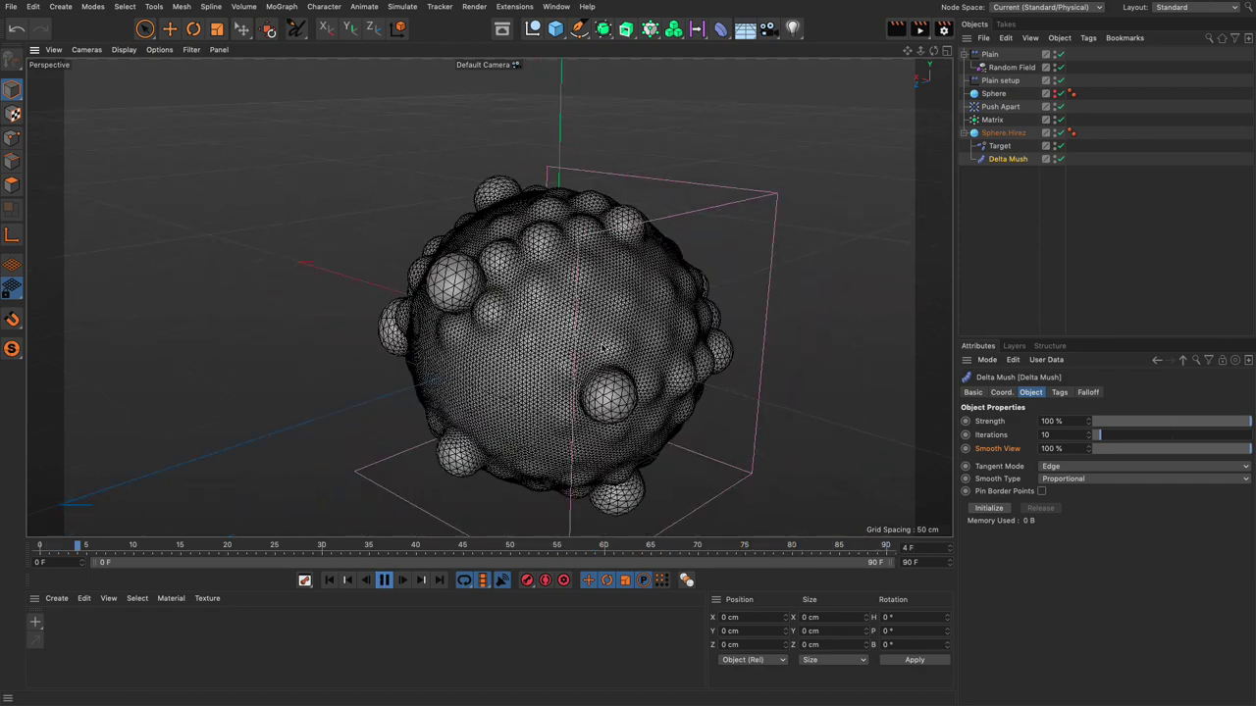
Nudge Plain setup's Z offset, undo it, and set the Plain effector's P.Z to 16 cm
click(999, 80)
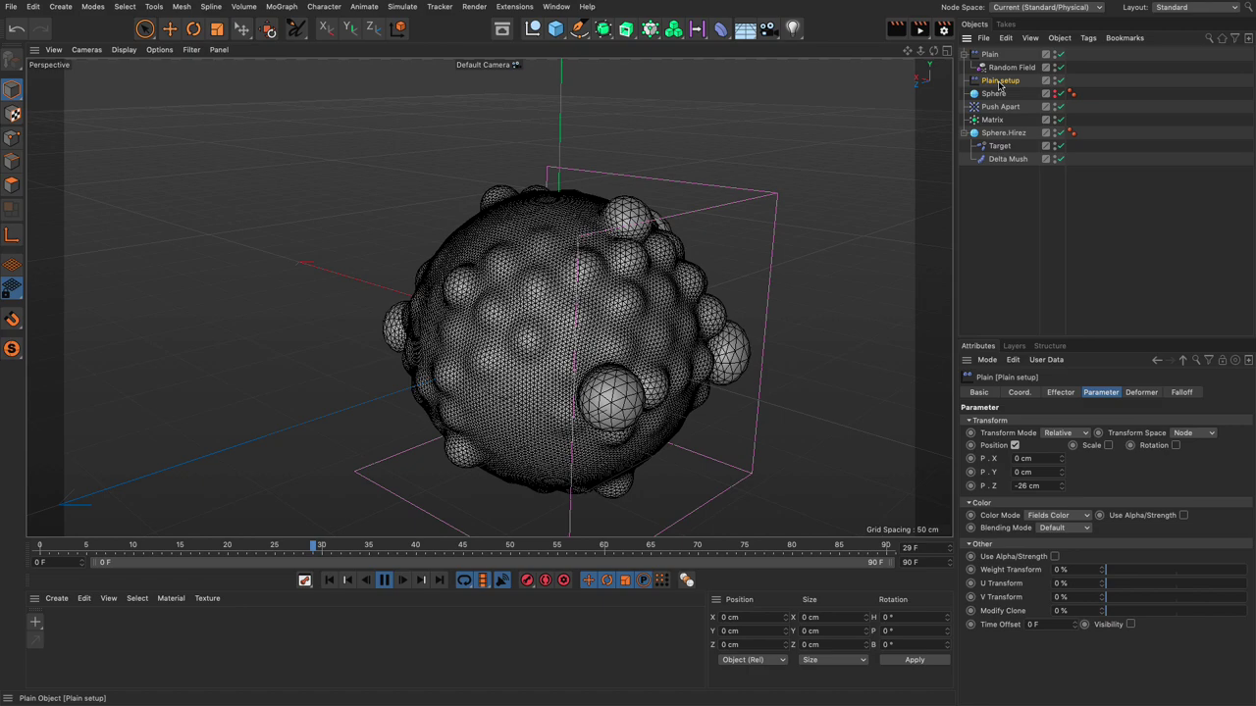
drag(1061, 490, 1061, 485)
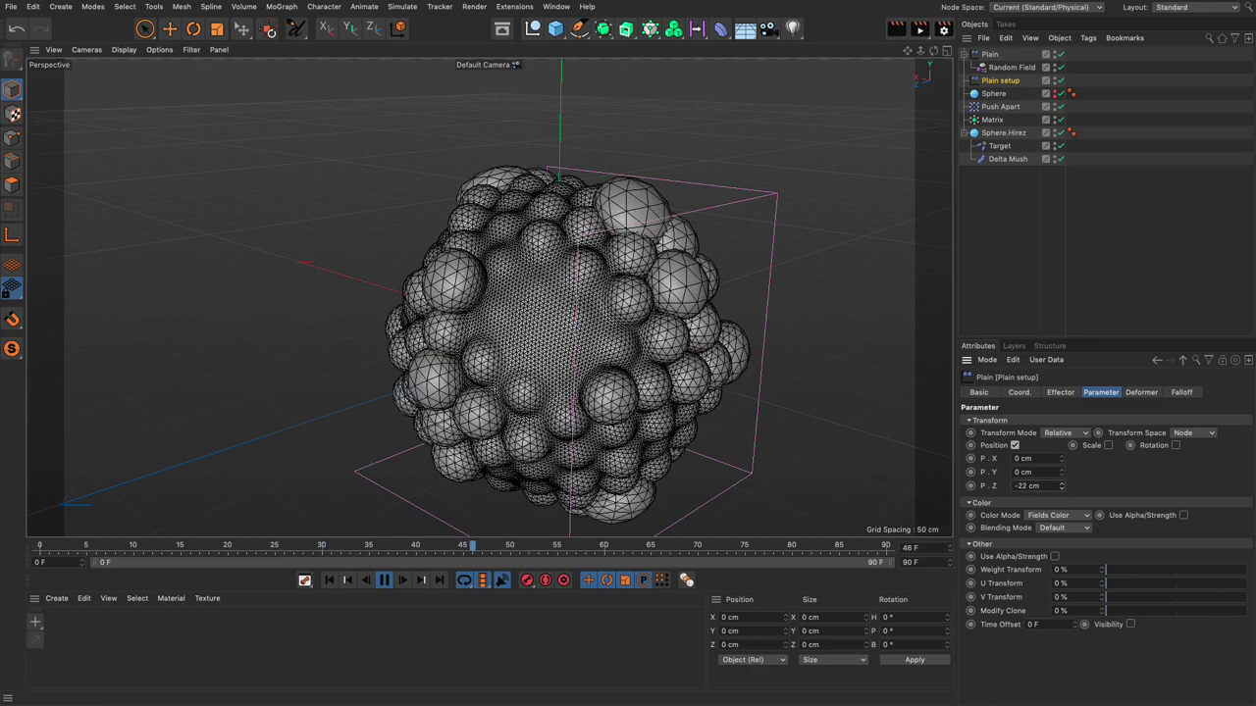
key(ctrl+z)
key(ctrl+z)
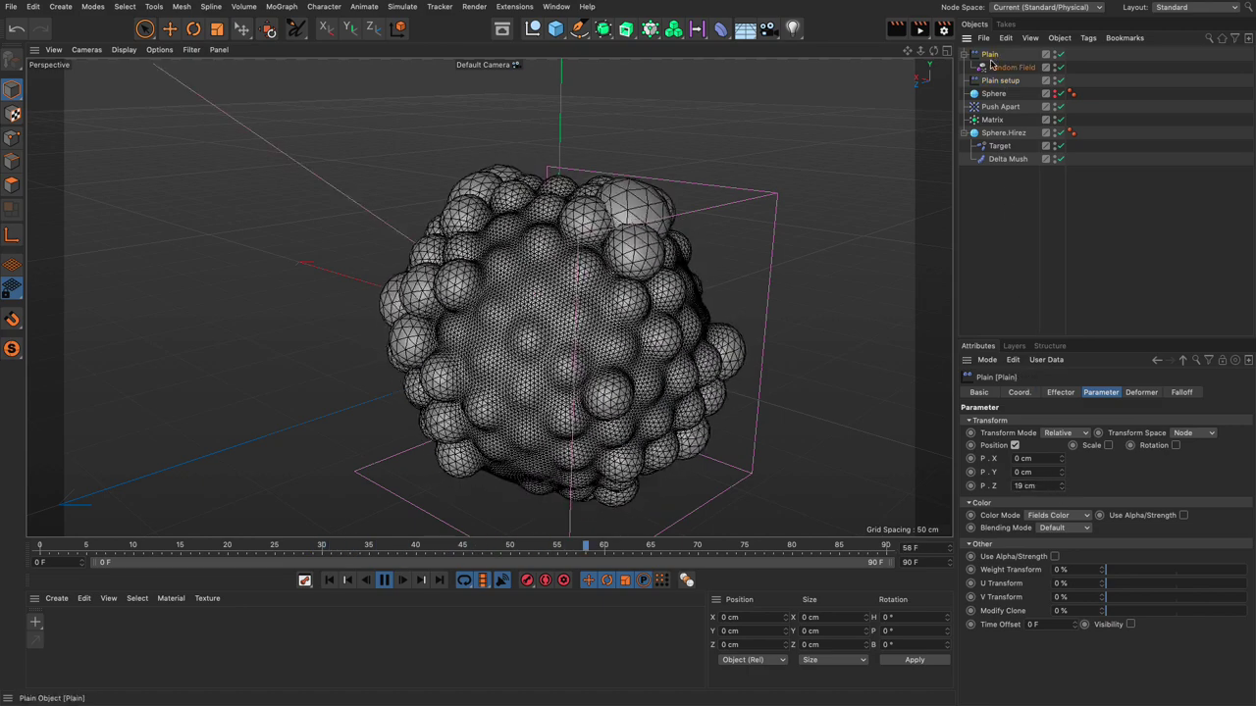
drag(1061, 489, 1060, 490)
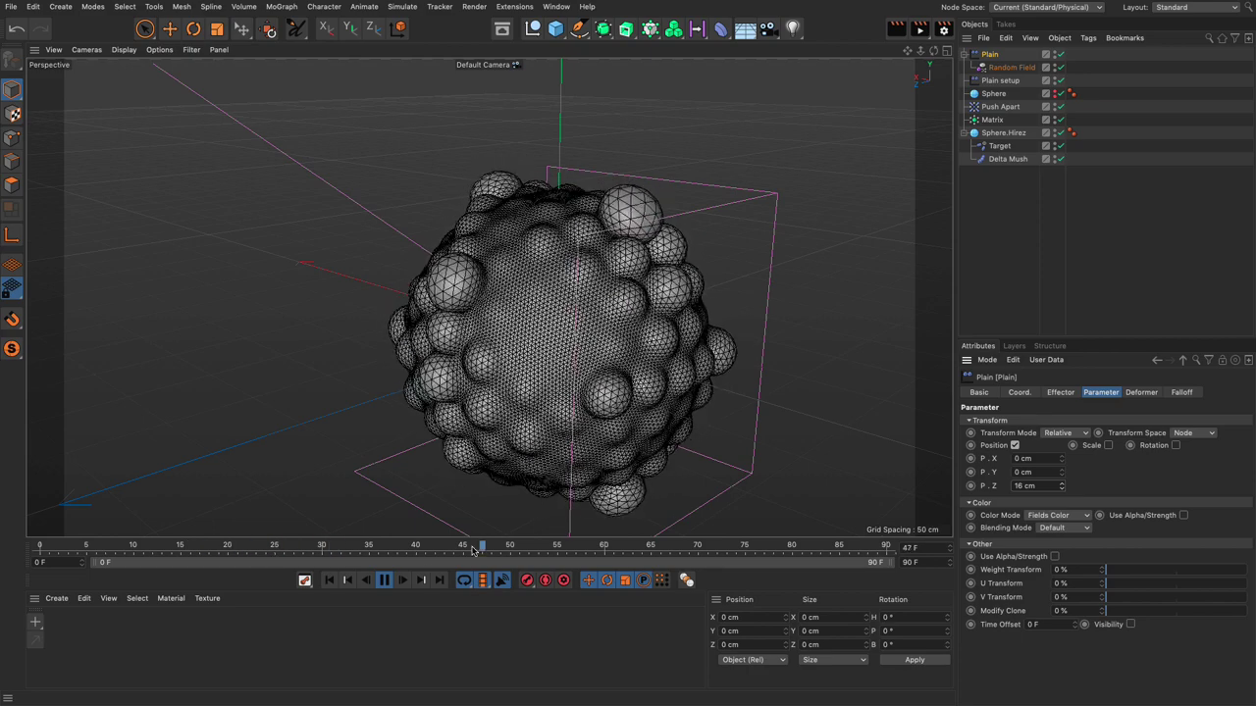
Stop playback, rewind to frame 0, and orbit the view
click(383, 580)
click(330, 580)
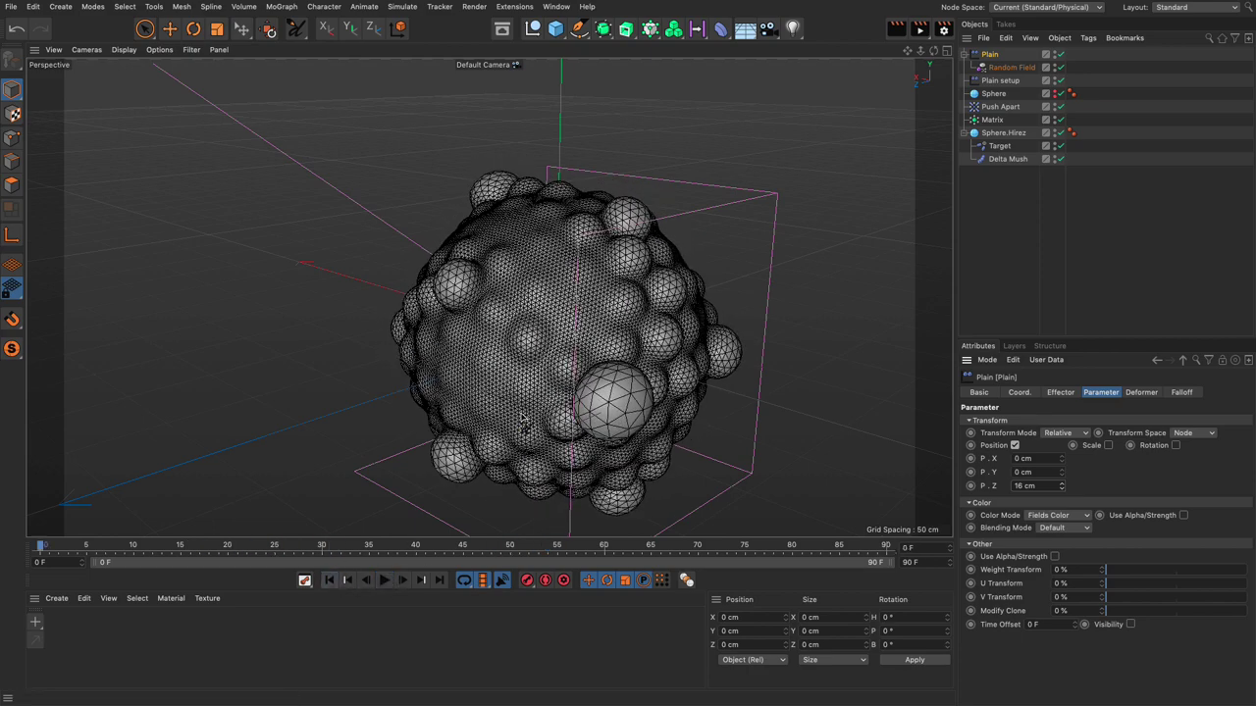
alt+drag(530, 351, 508, 382)
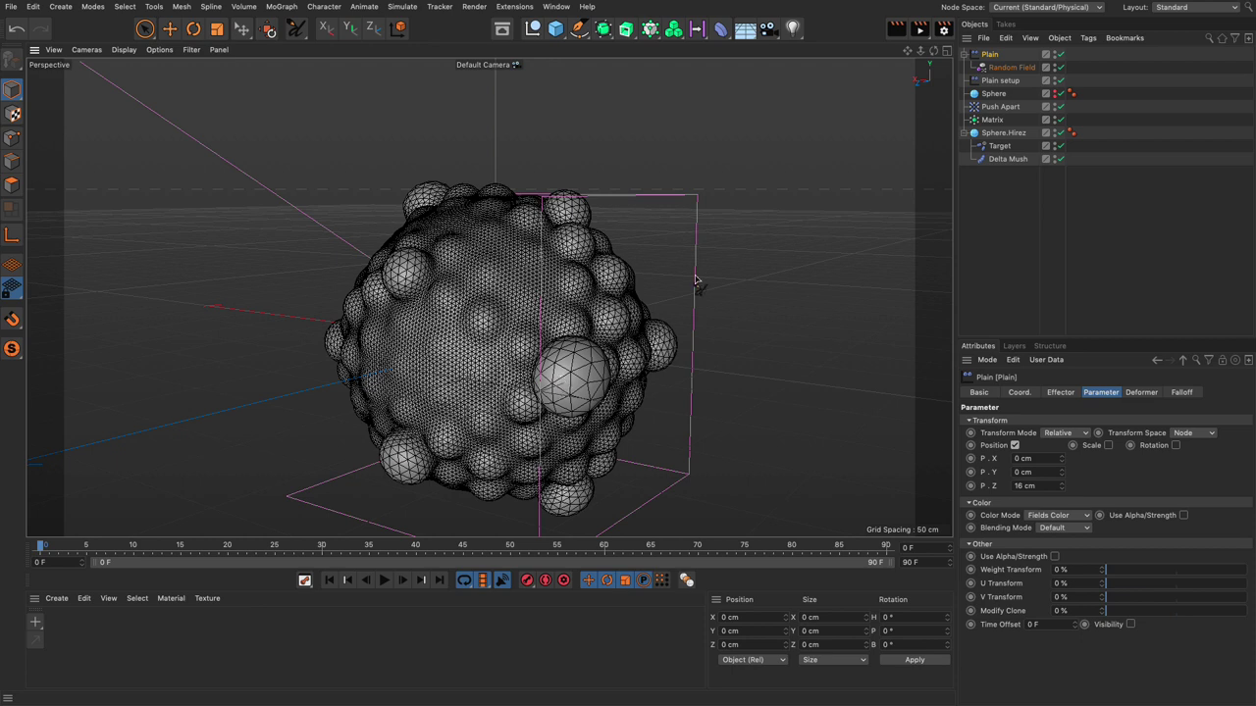
Select the Sphere and display its position, rotation and scale values
click(995, 94)
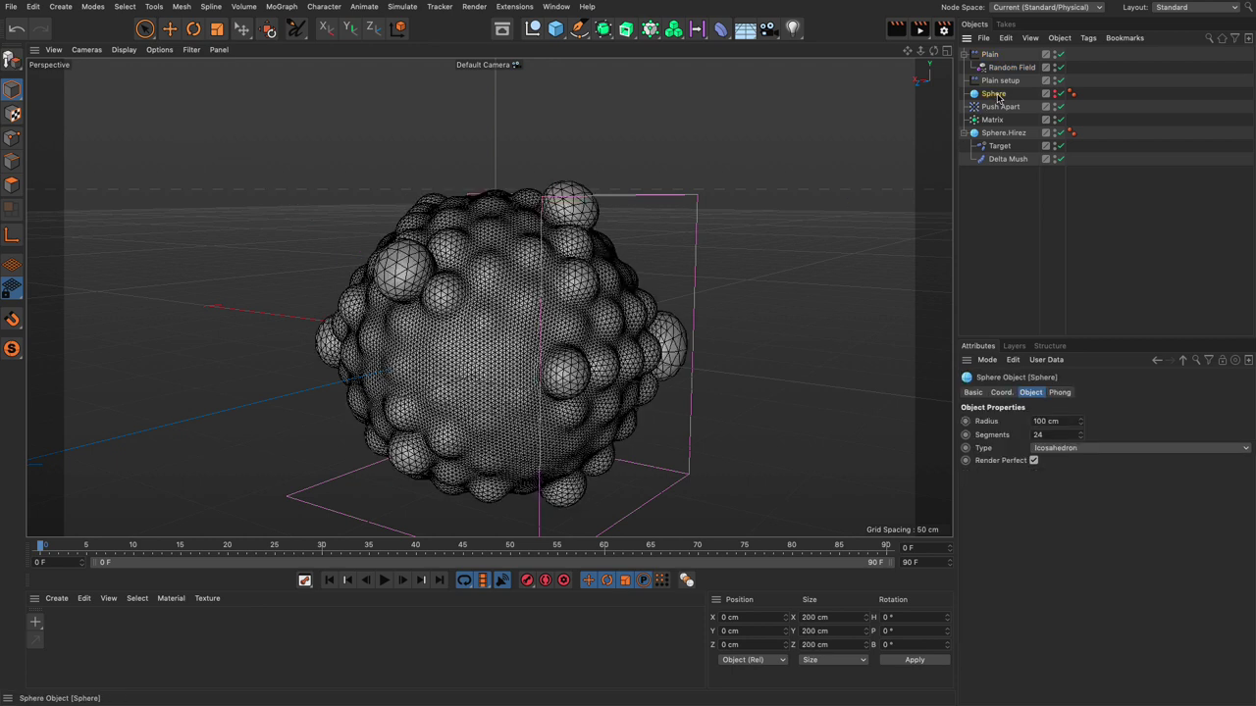
click(194, 28)
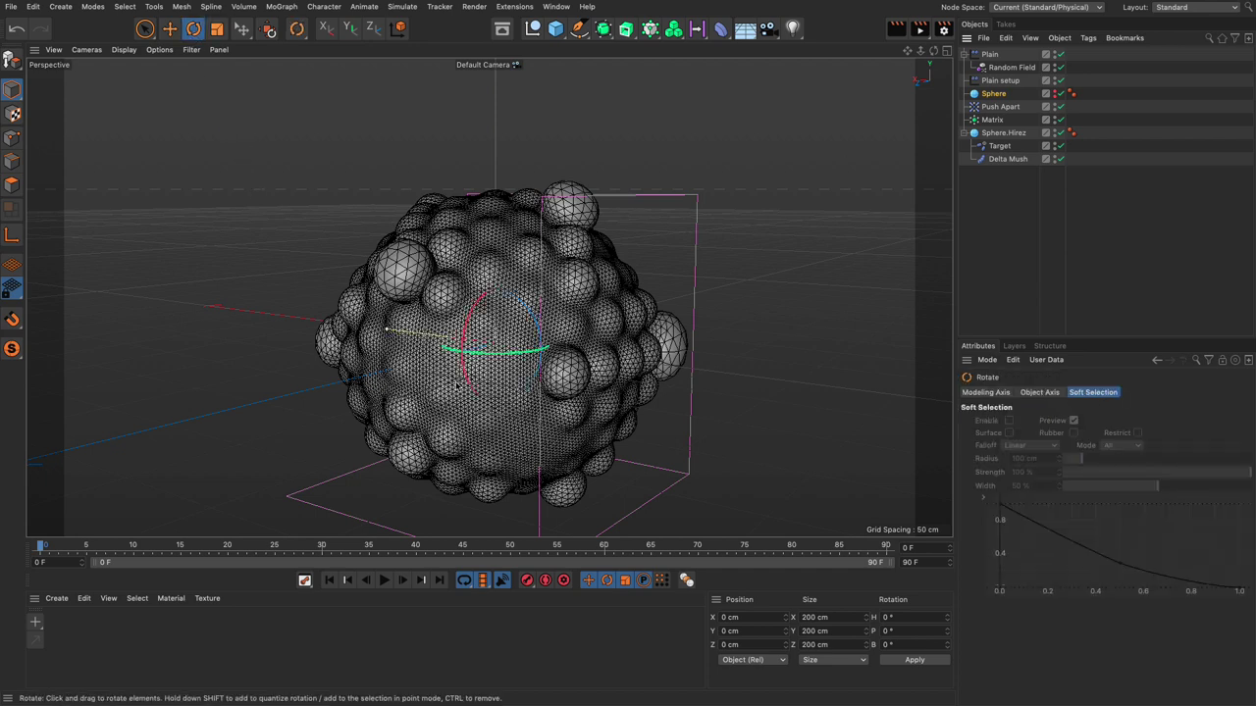
drag(505, 352, 505, 365)
click(994, 94)
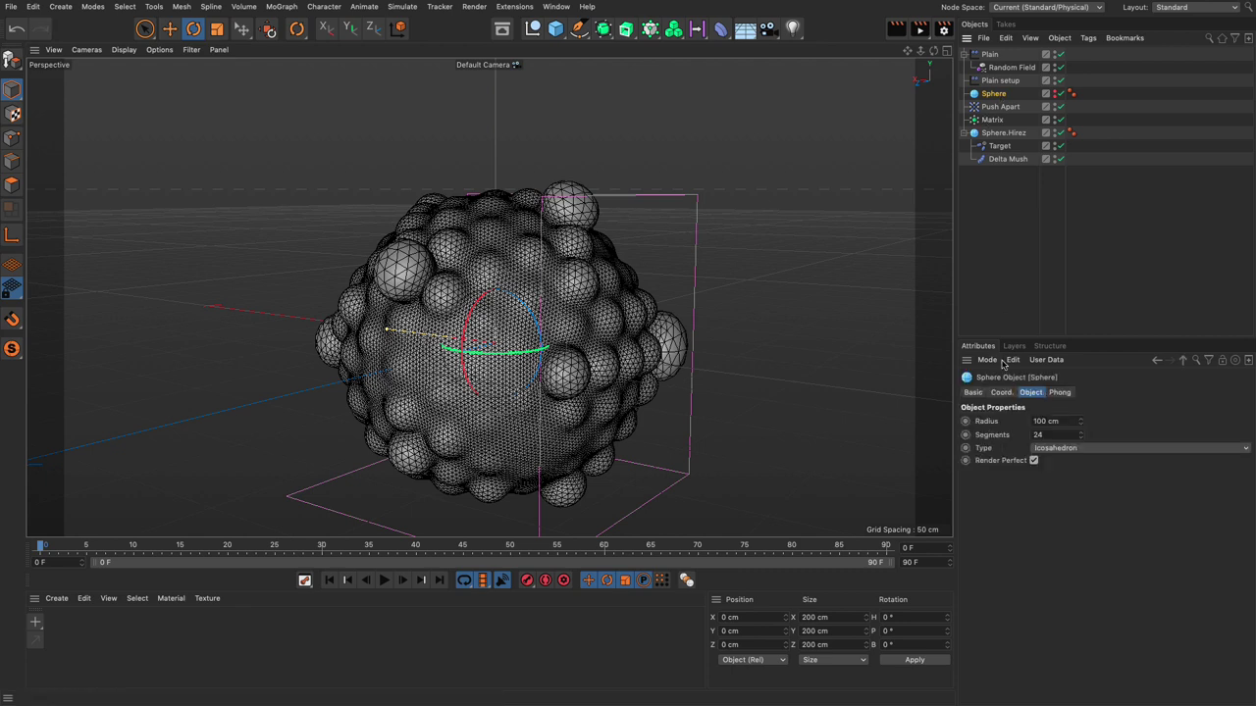
click(1001, 392)
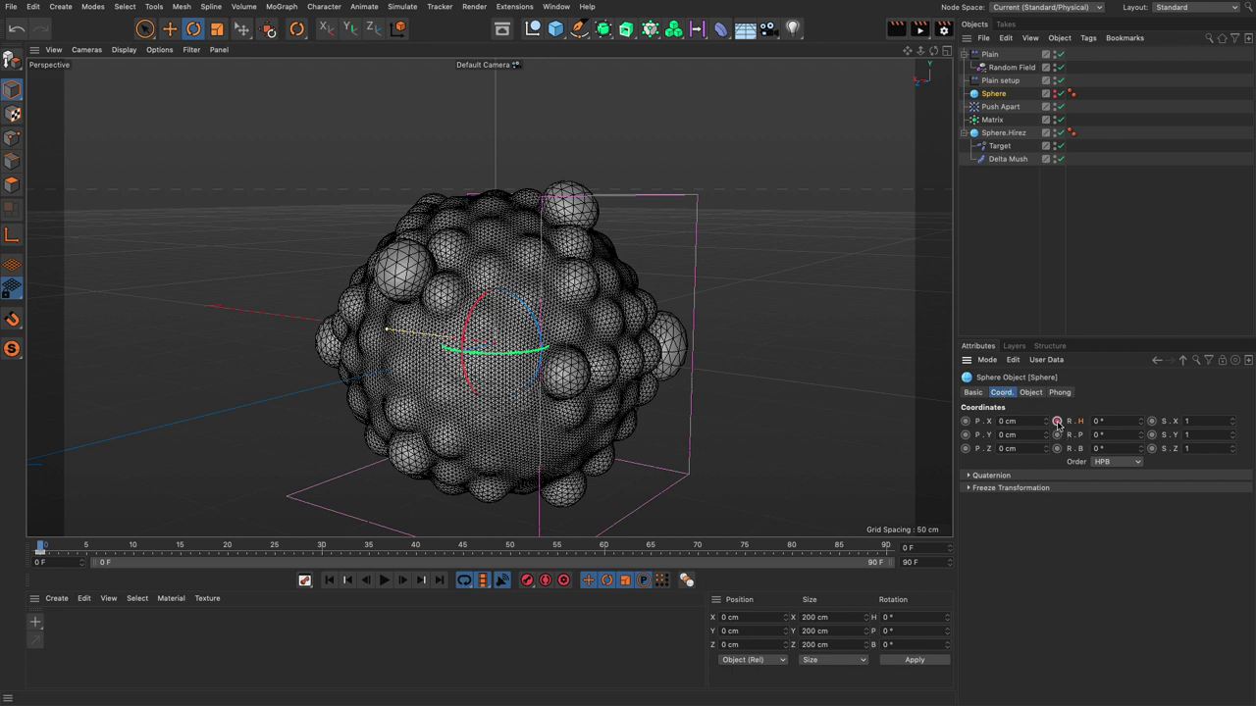
Set the scene end to 180 frames and keyframe the Sphere's R.H at 180° on frame 180
click(918, 563)
key(Return)
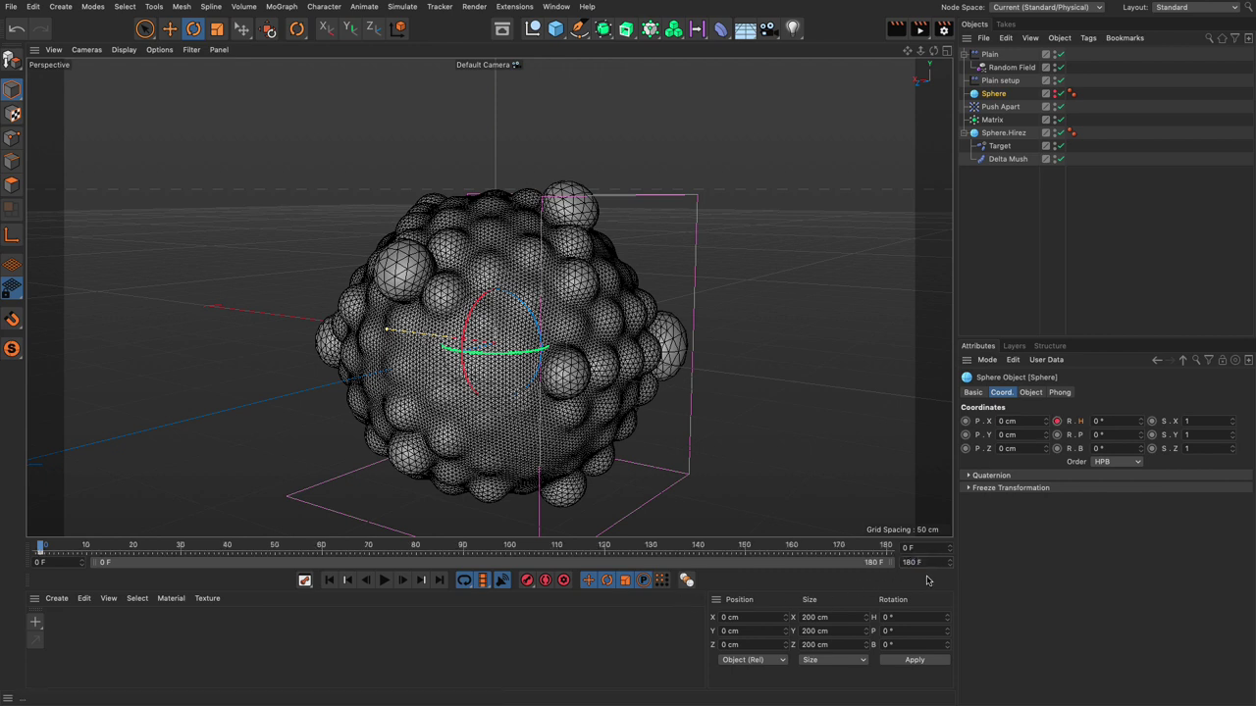
click(886, 547)
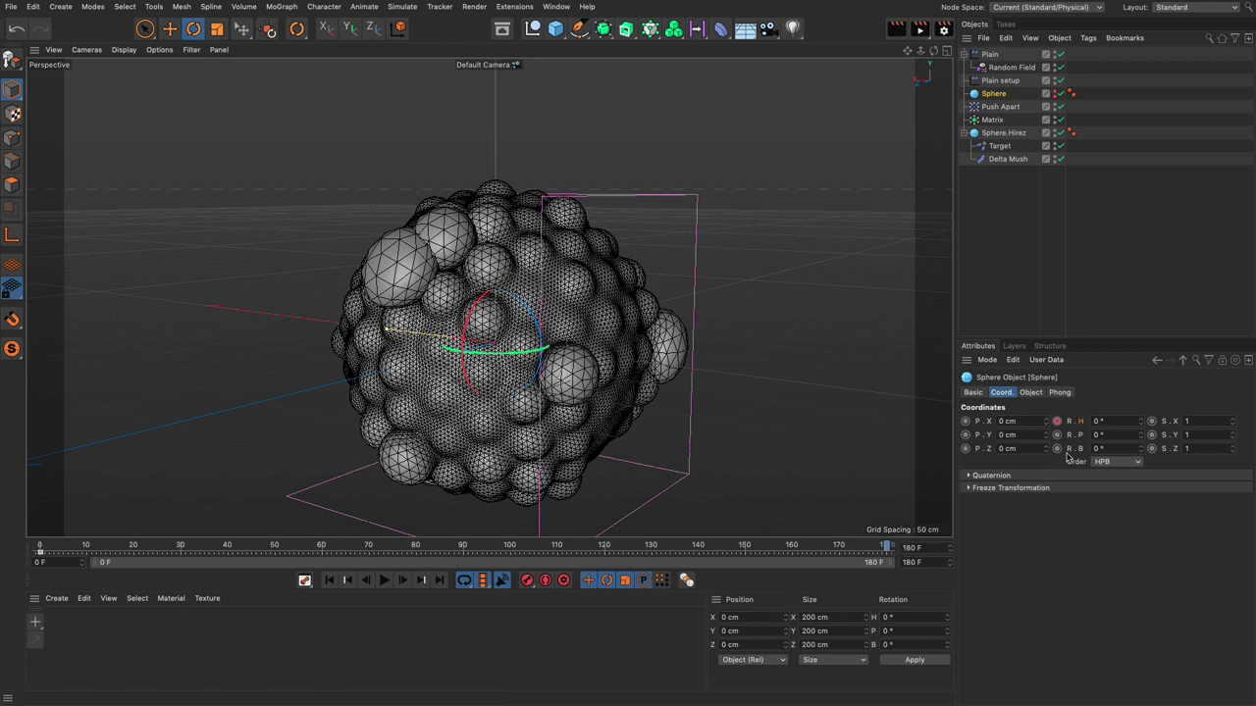
click(1101, 421)
text(180)
key(Return)
right_click(1082, 424)
Open the heading's F-curve and load the Sphere's tracks into the curve editor
mouse_move(1097, 433)
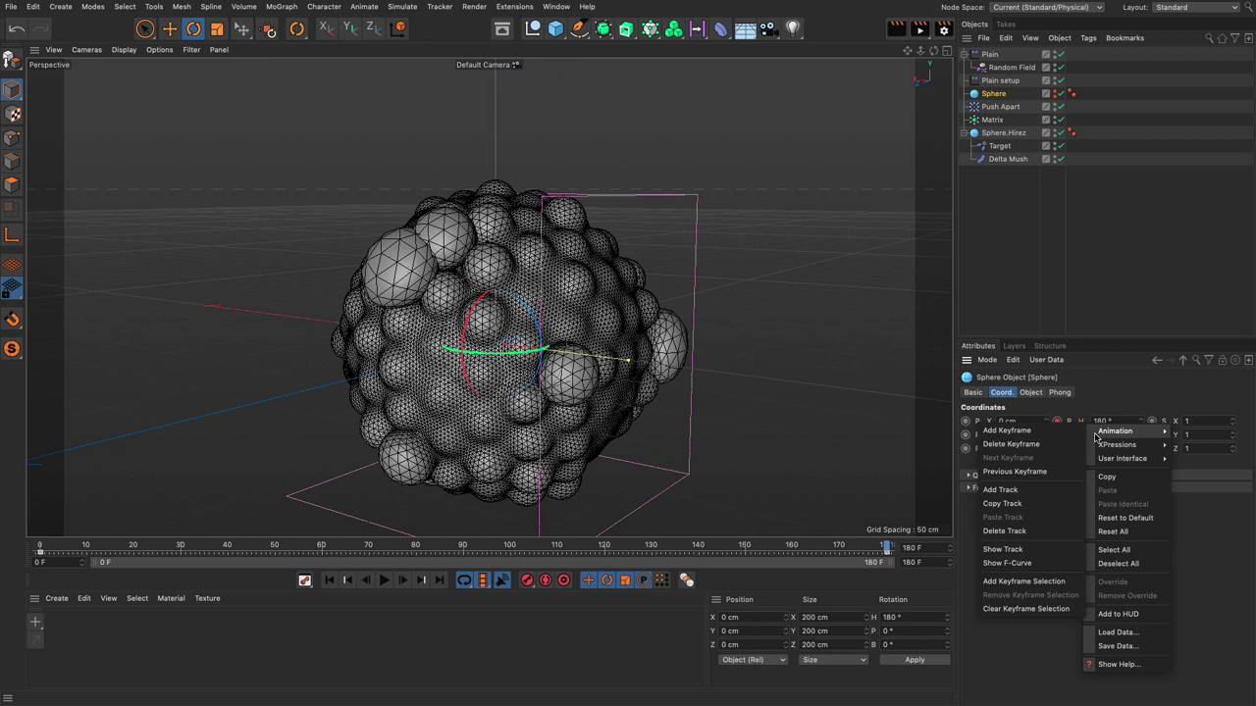
click(1043, 564)
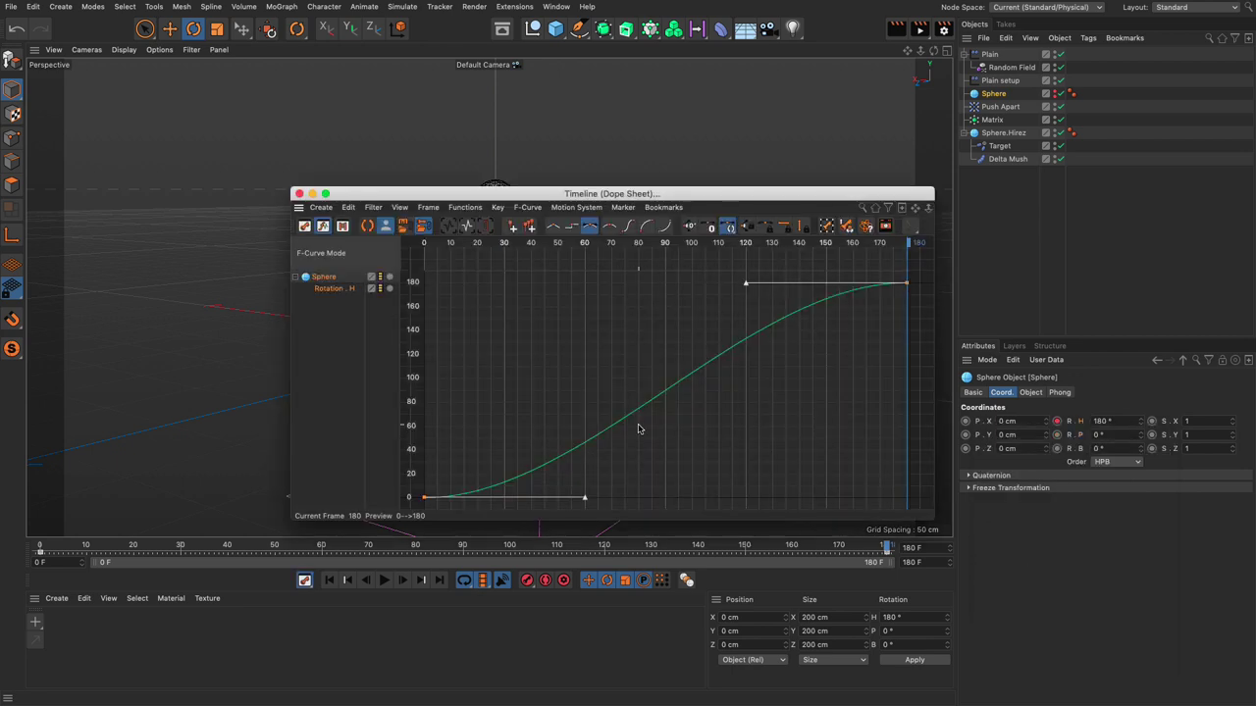
click(368, 228)
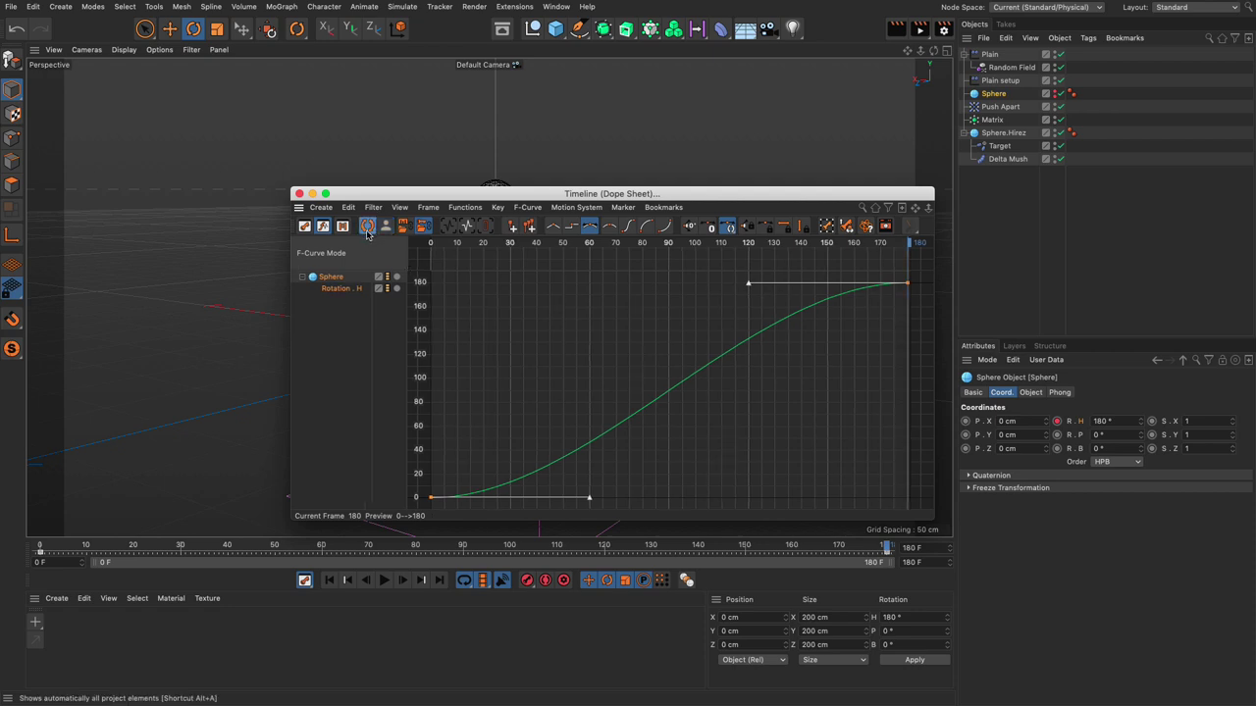
click(993, 94)
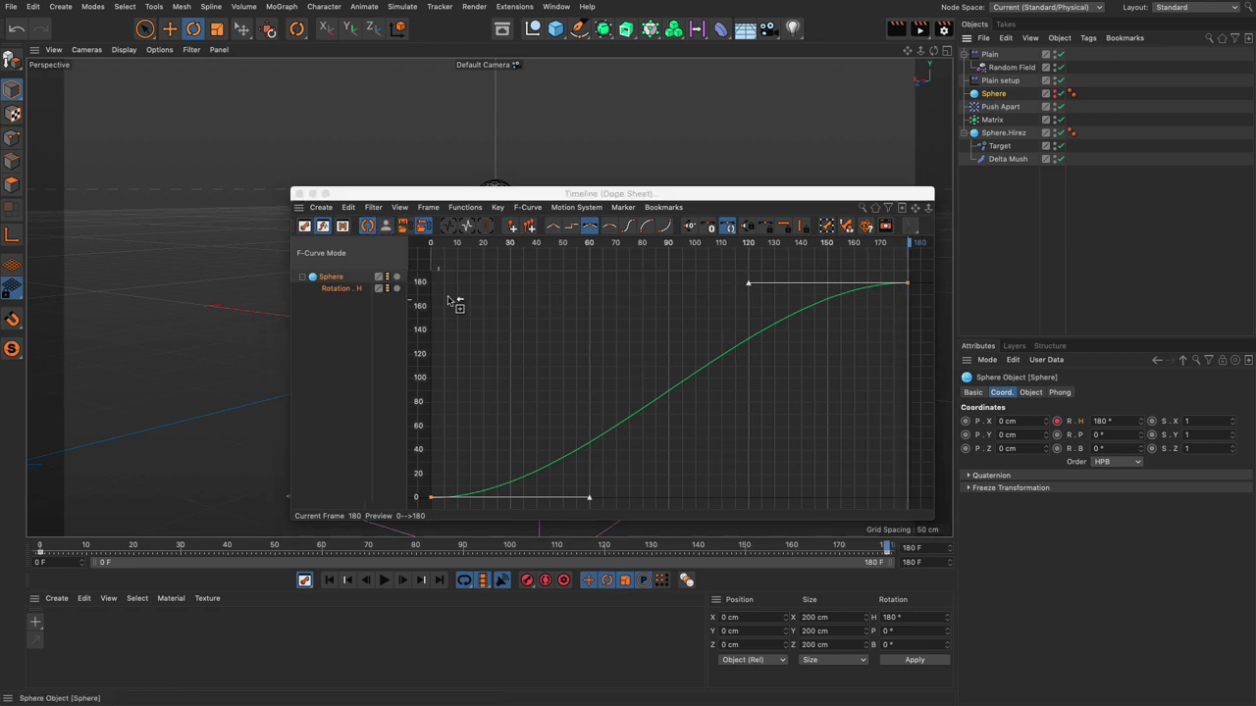
drag(341, 334, 338, 335)
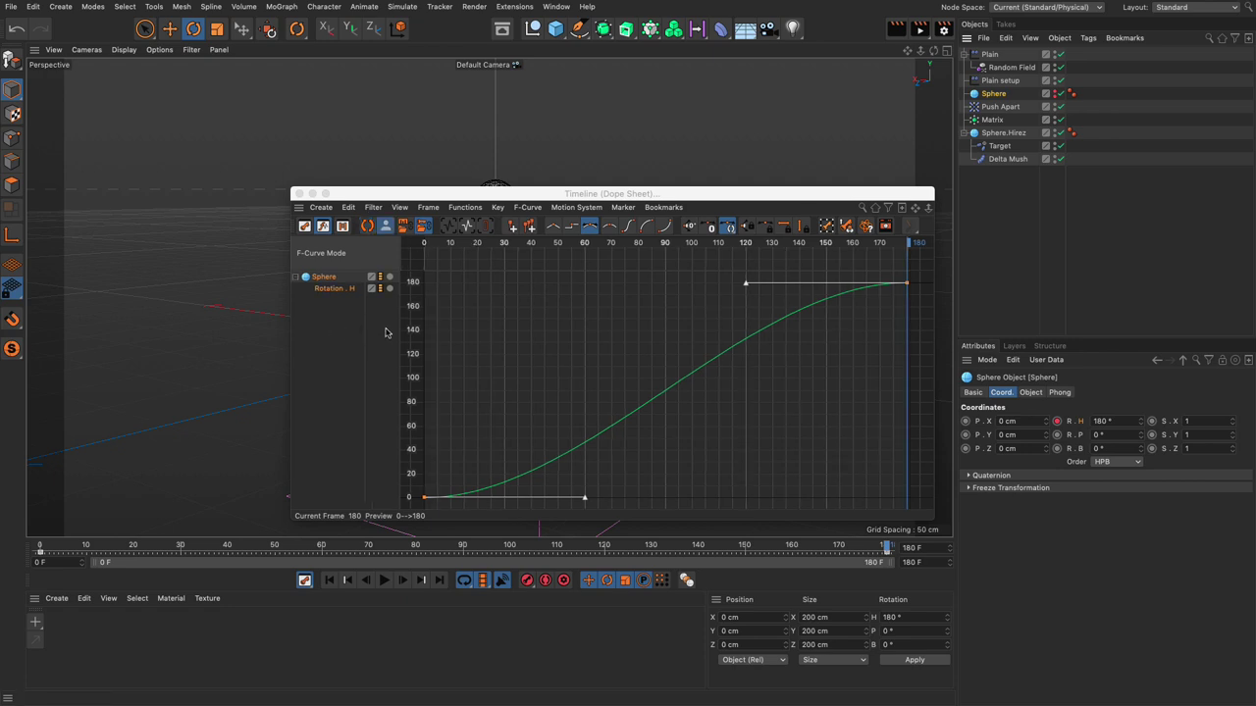
Select both rotation keys and make their interpolation Linear
click(597, 358)
key(ctrl+a)
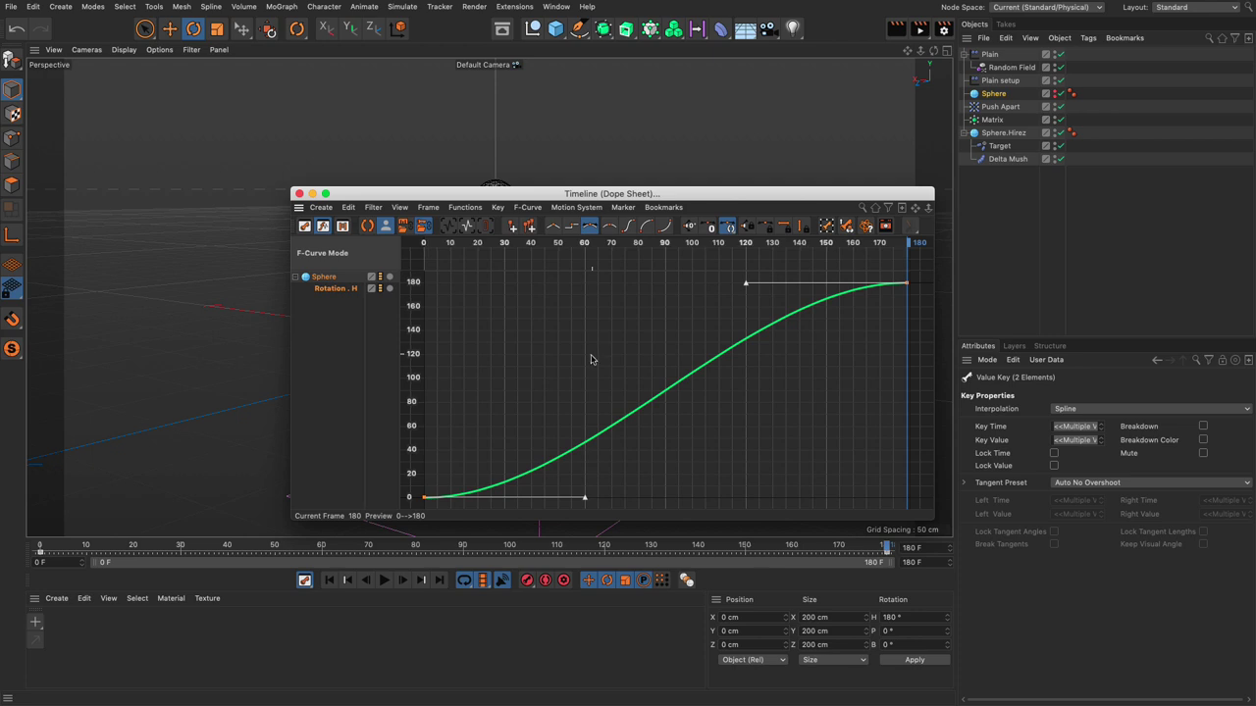
click(553, 229)
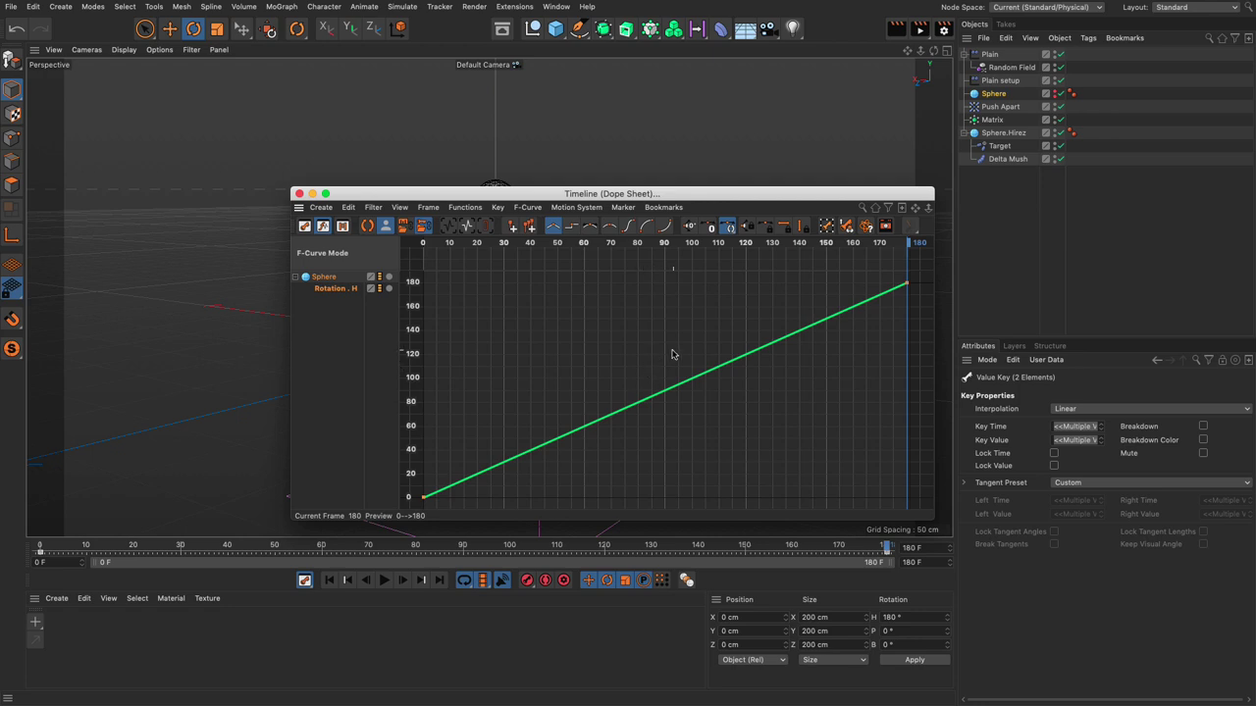
scroll(673, 350, down, 5)
scroll(673, 356, down, 2)
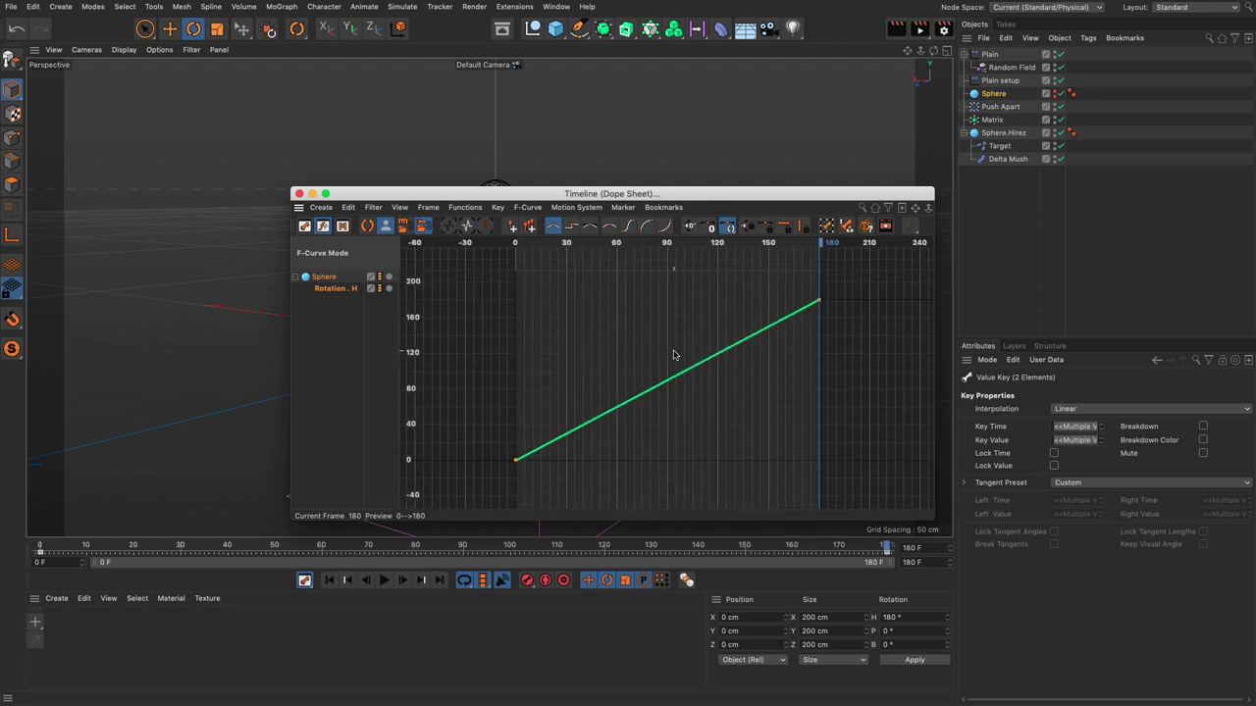
Set the Rotation.H track's Before and After behaviour to Continue
click(331, 289)
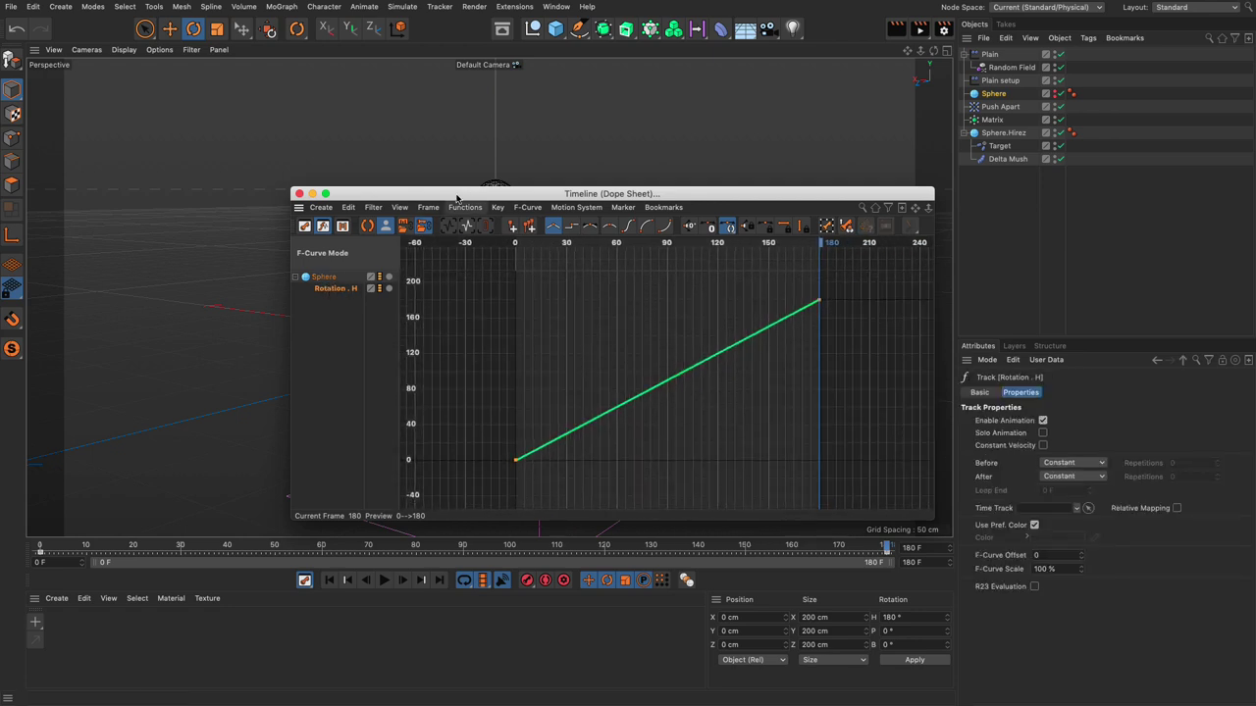
drag(454, 195, 285, 171)
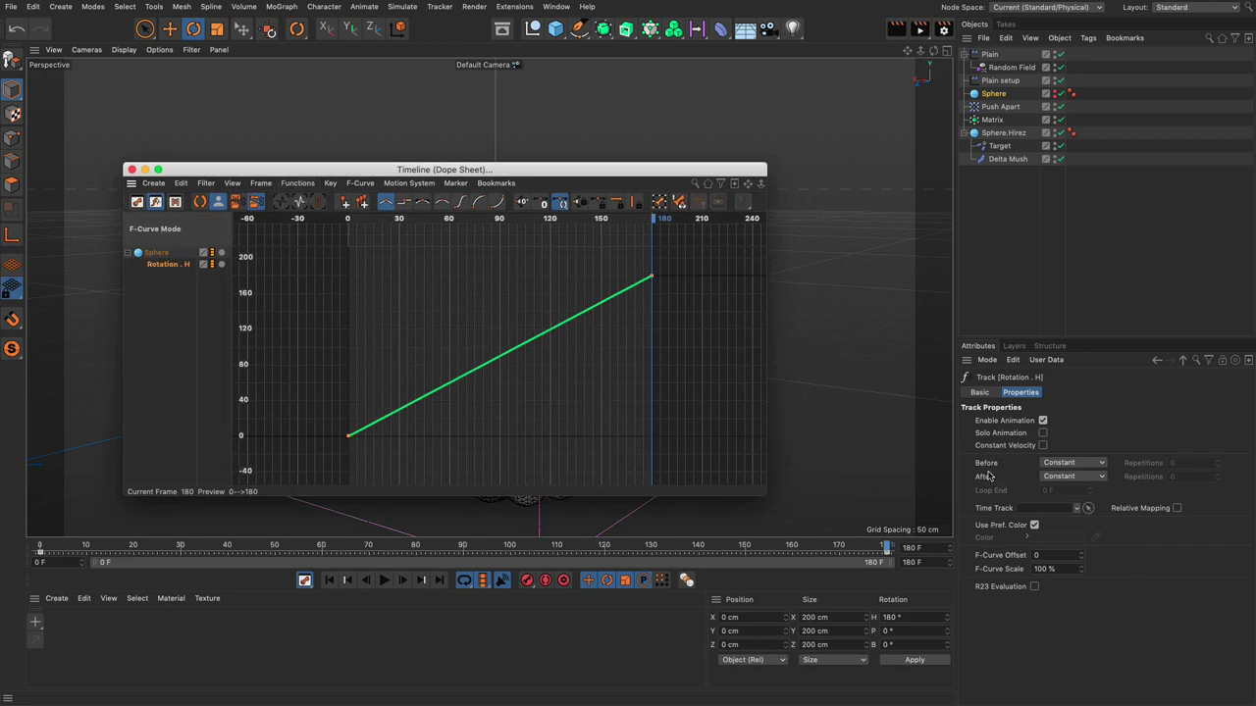
click(1069, 467)
click(1058, 501)
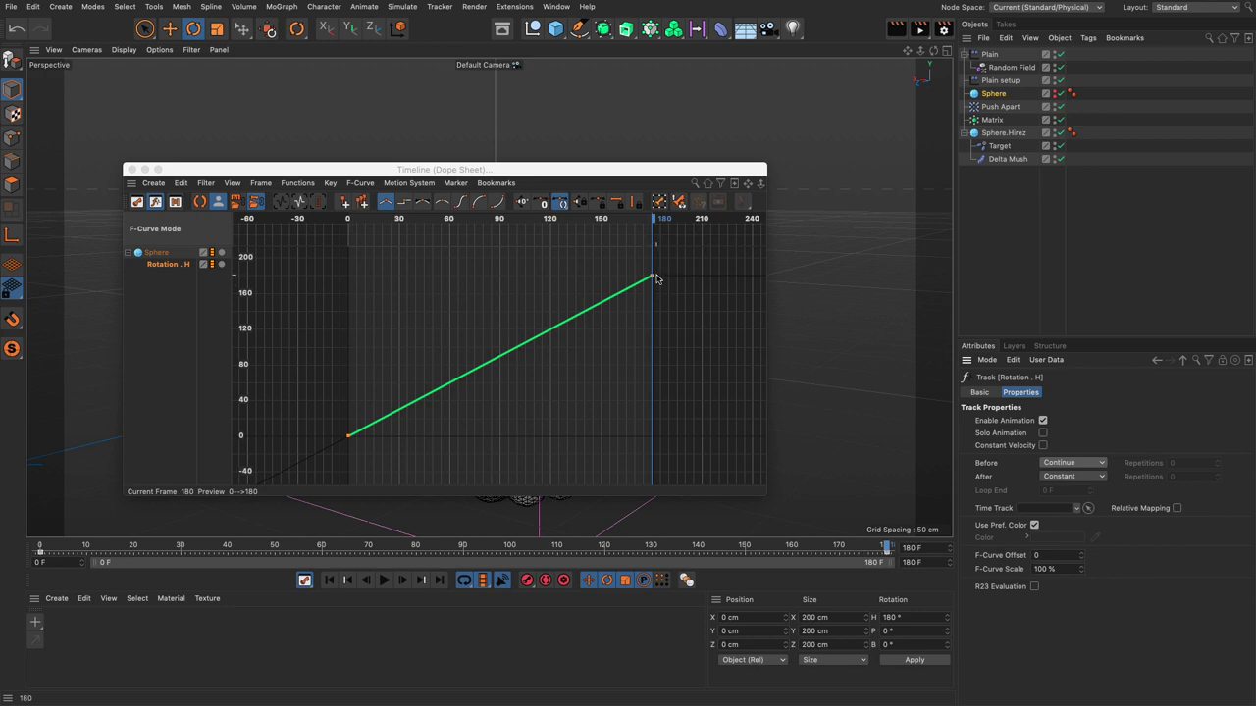
click(1059, 476)
click(1063, 516)
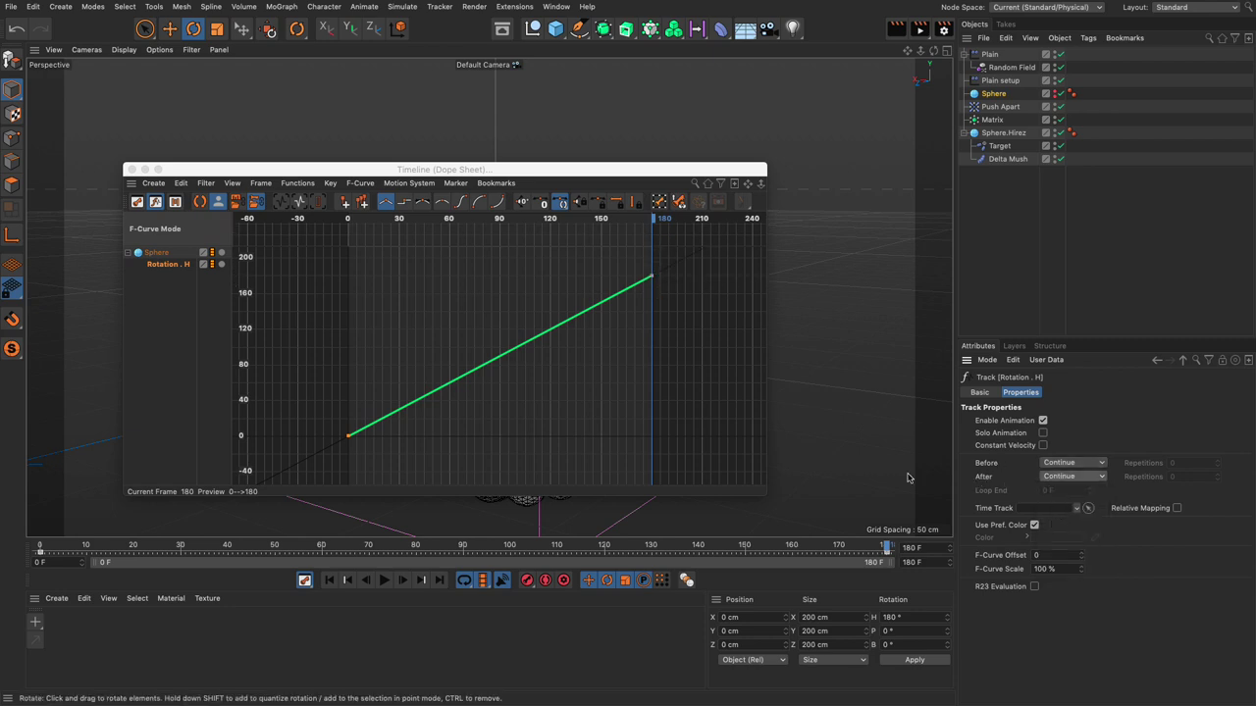
Close the curve editor, play the spinning sphere around to frame 132, then rewind to frame 0
click(131, 170)
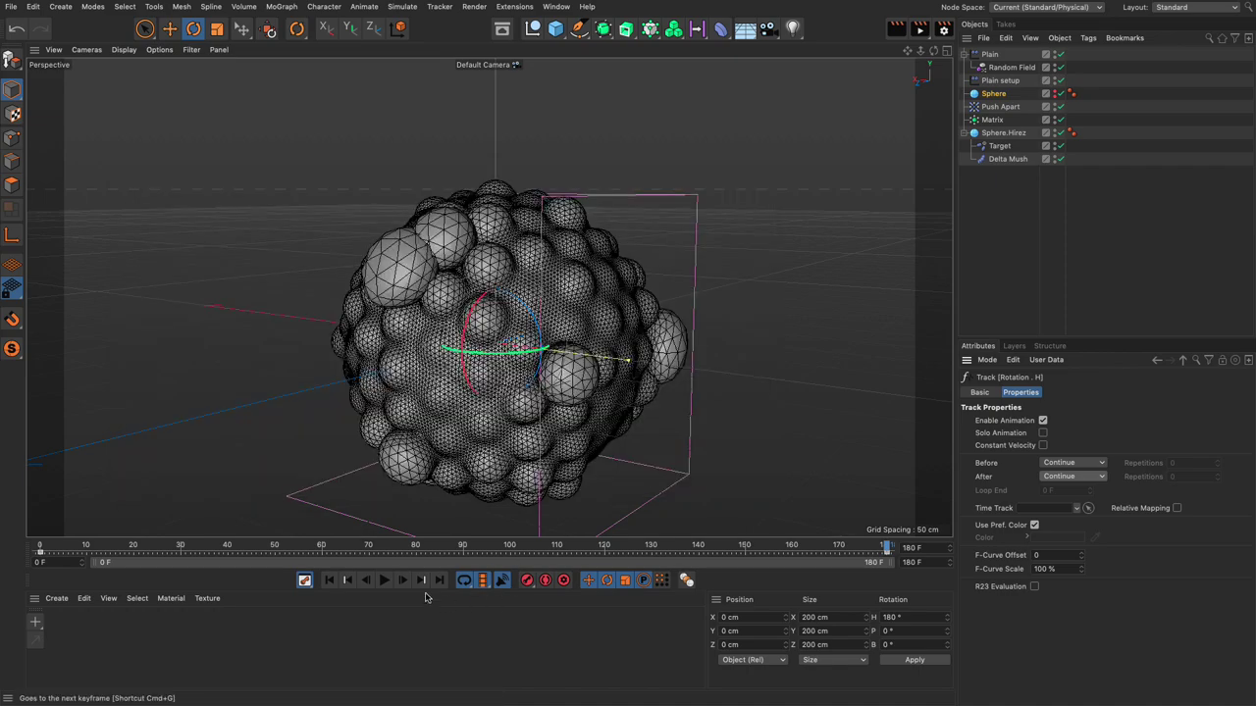
click(383, 580)
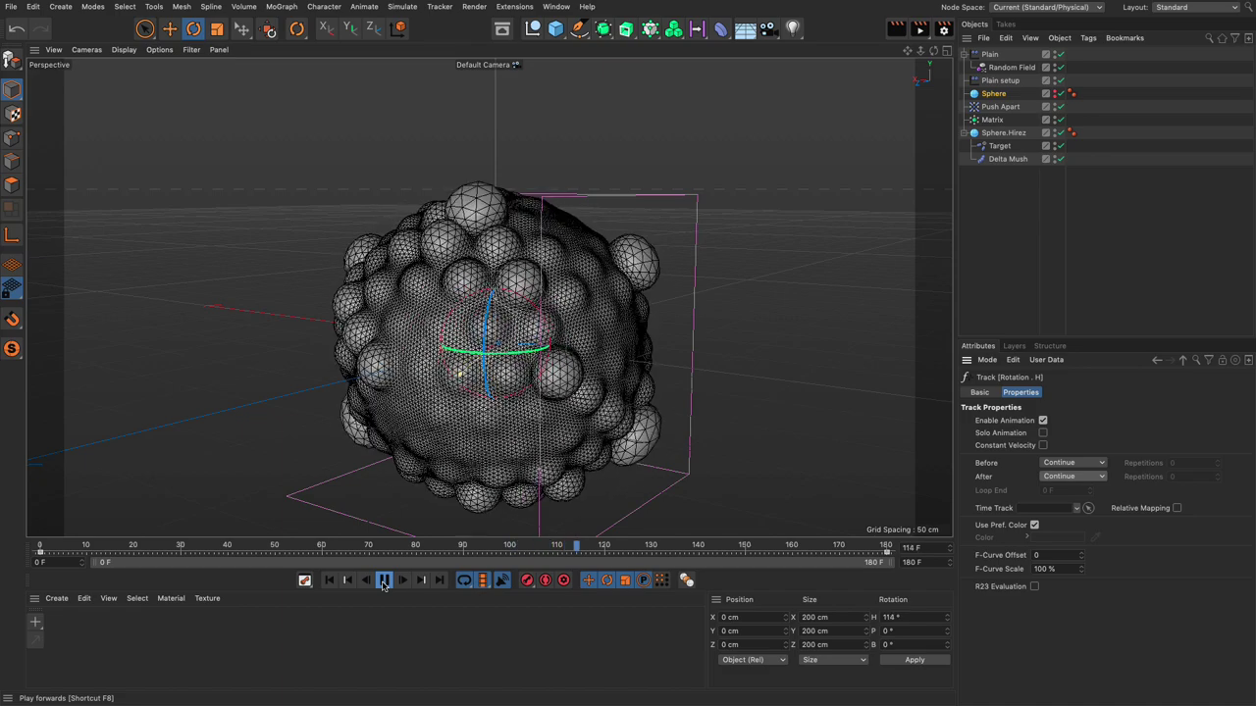
click(384, 580)
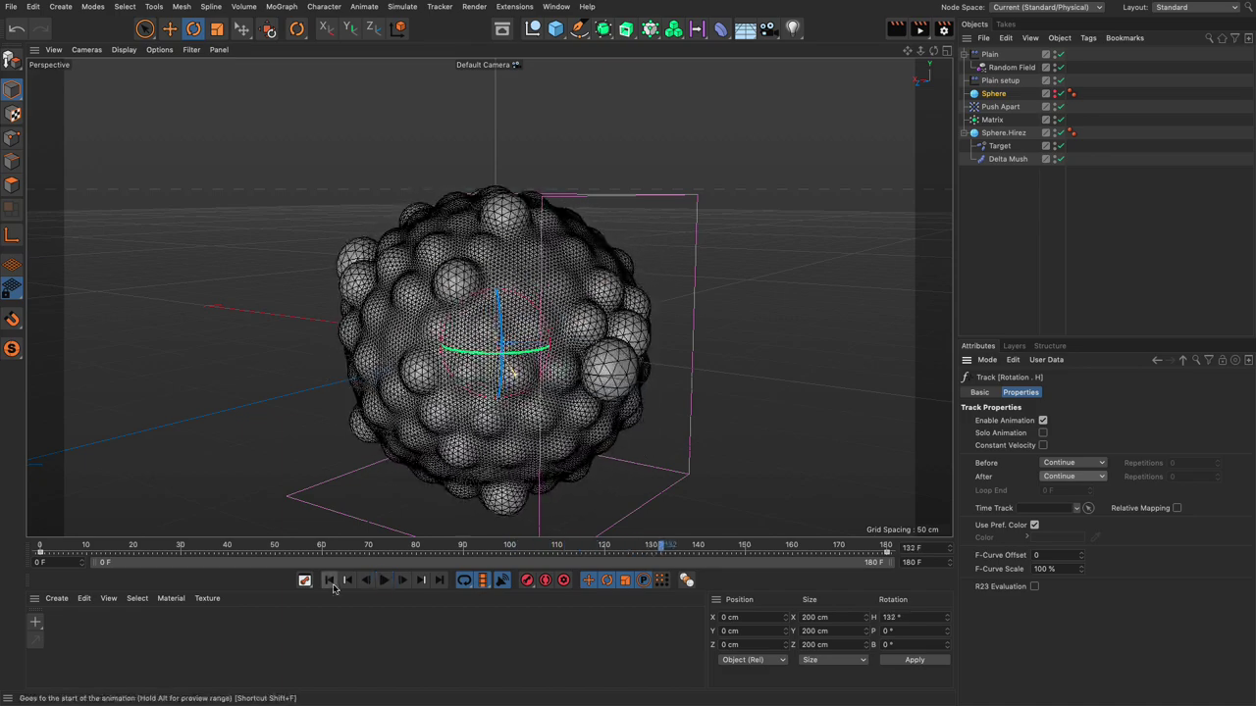
click(331, 581)
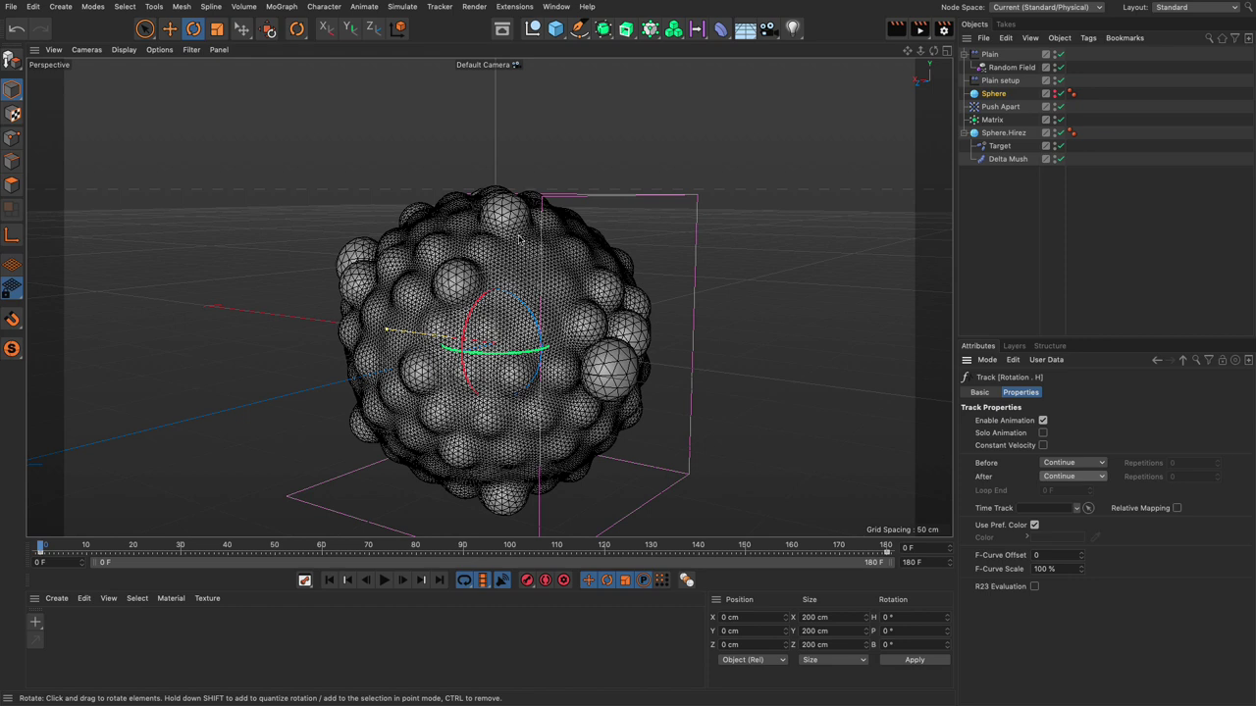
Convert Sphere.Hirez to an editable polygon object with the C key
click(996, 133)
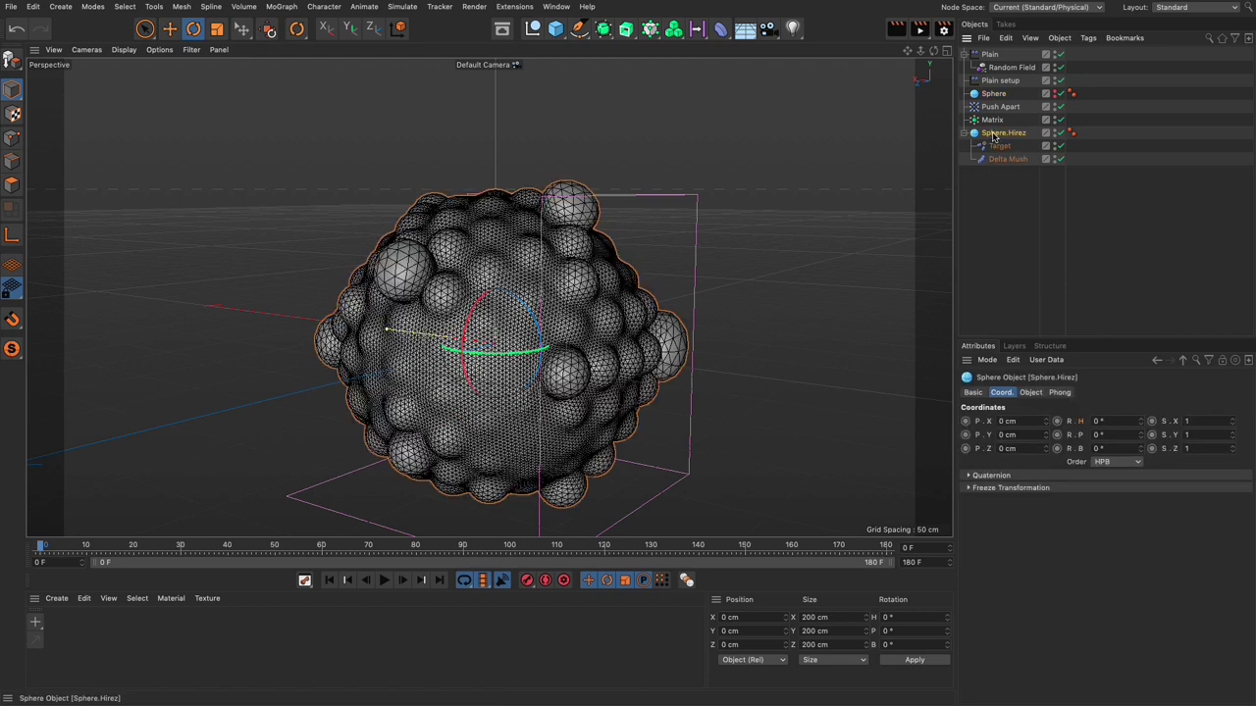
key(c)
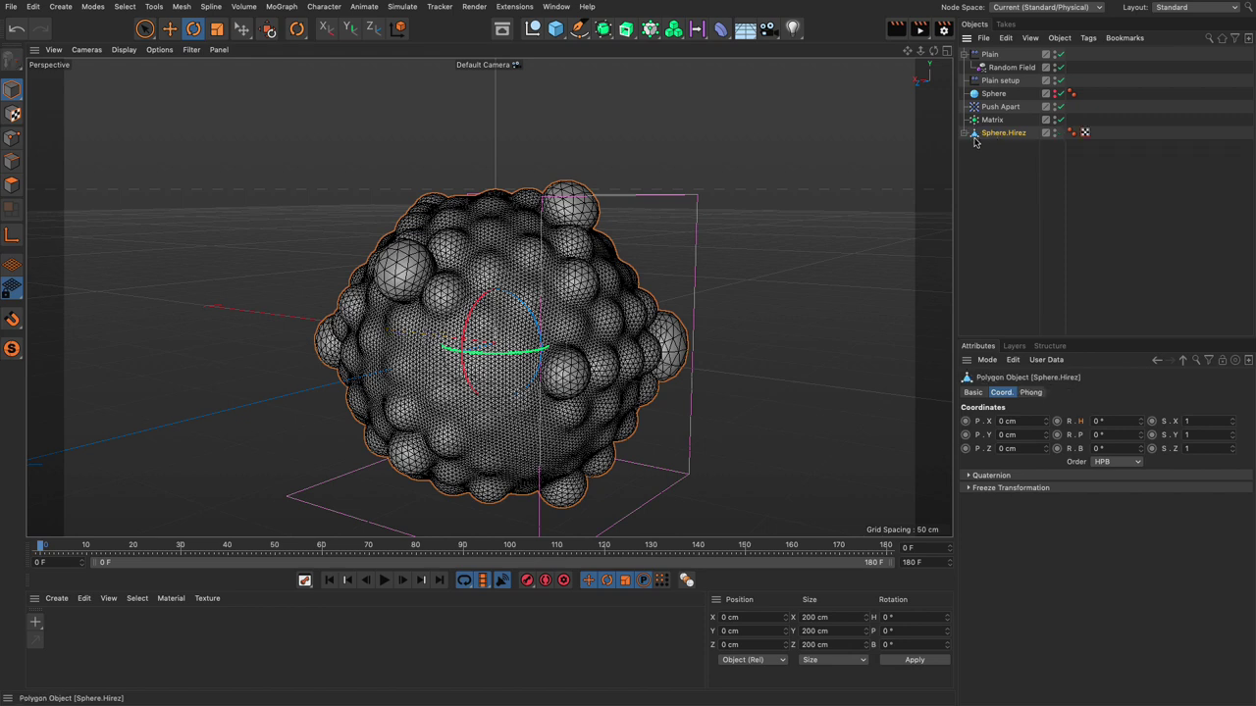
click(965, 135)
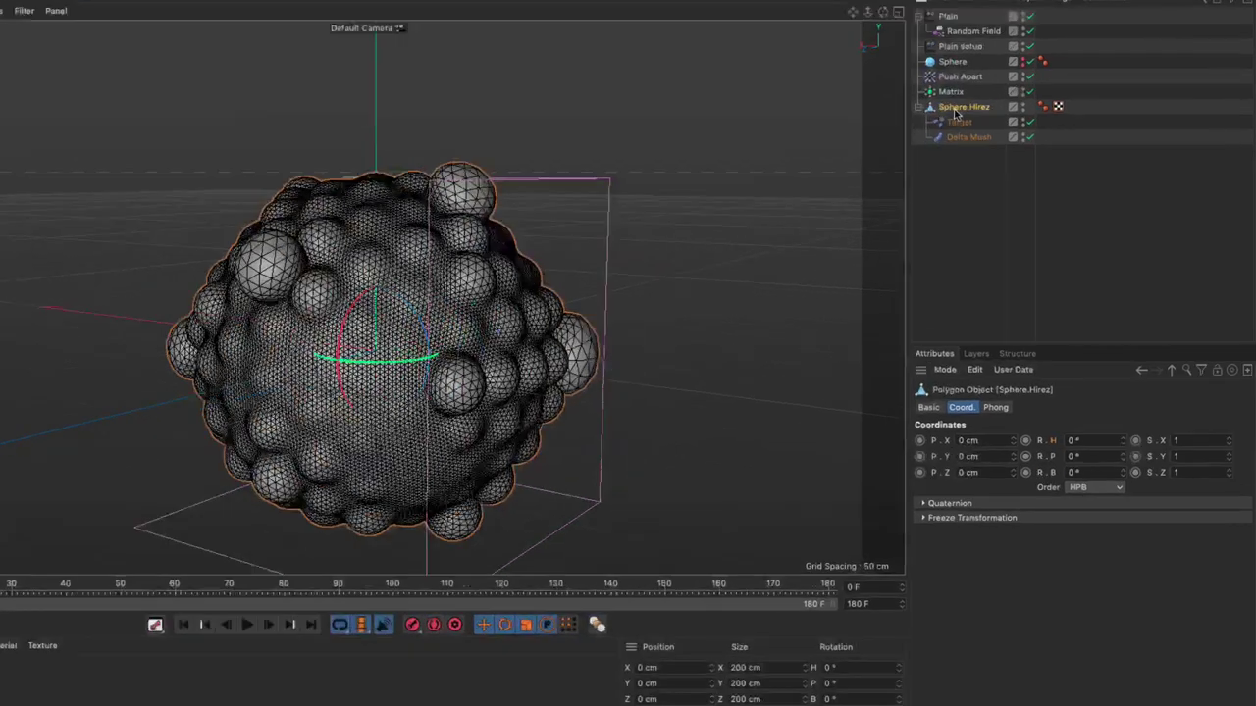
Add a Tension rigging tag to Sphere.Hirez
right_click(994, 138)
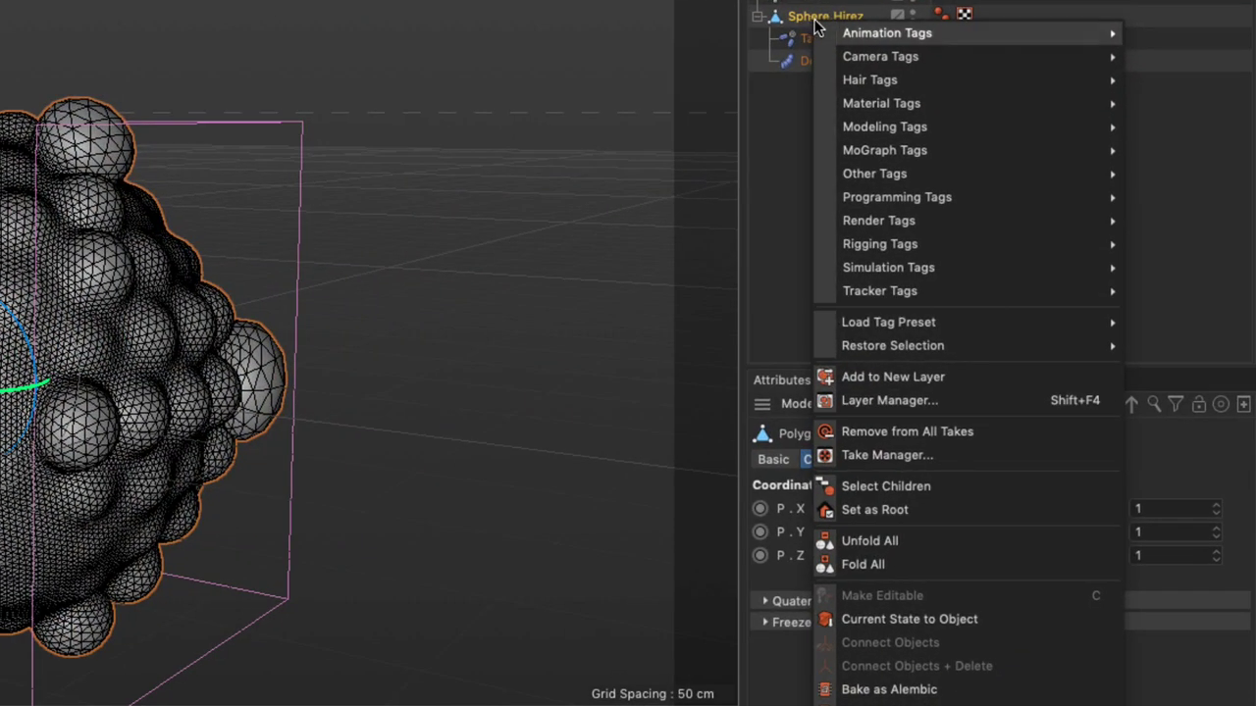
mouse_move(889, 245)
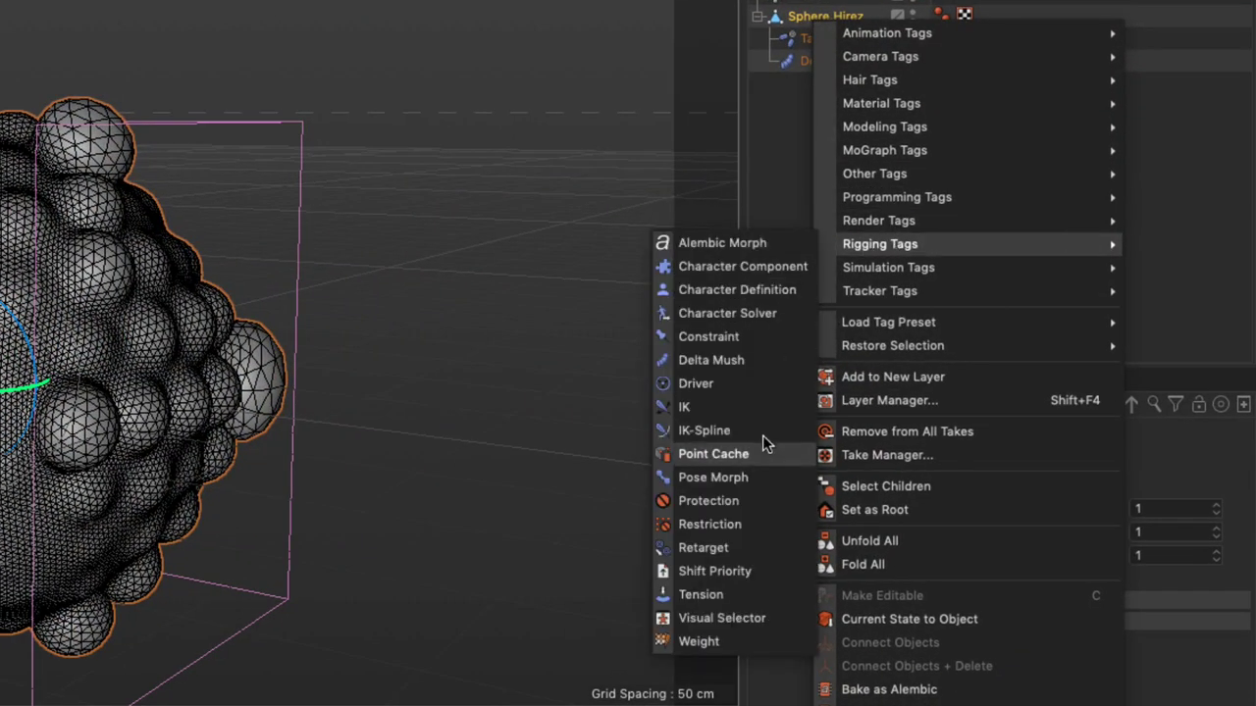
click(743, 596)
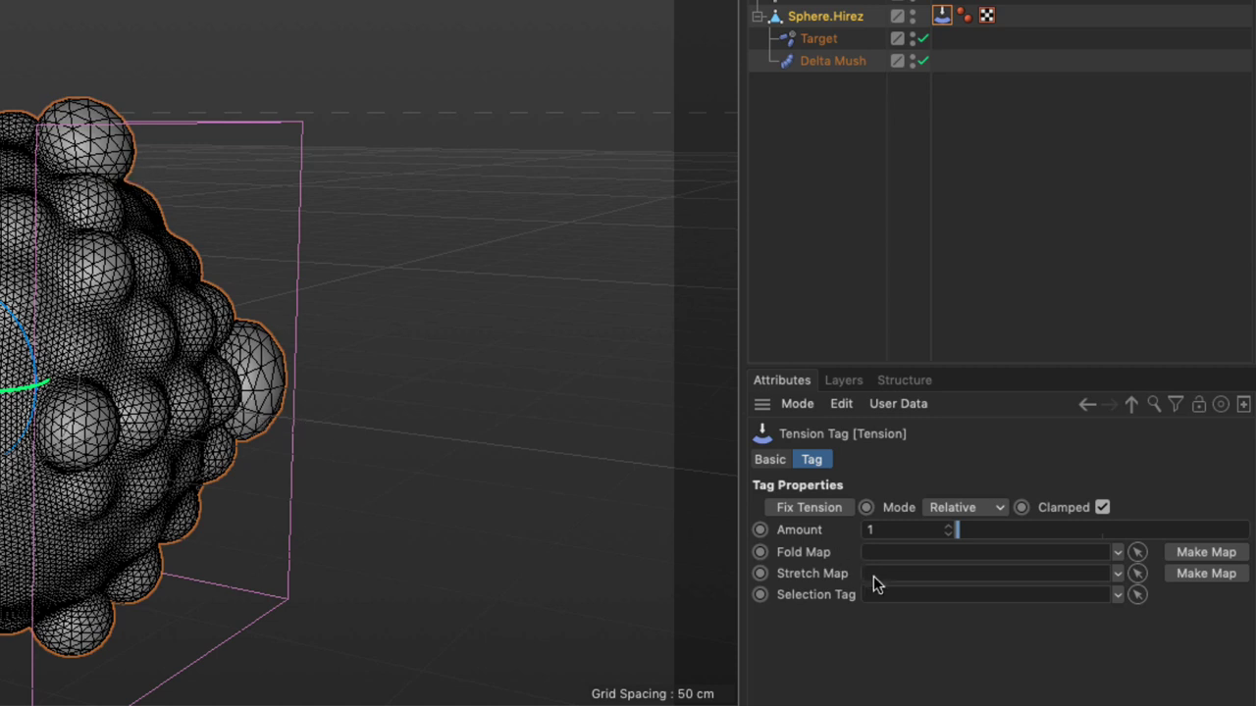
Generate a Stretch vertex map from the Tension tag and preview it on the sphere
click(1186, 577)
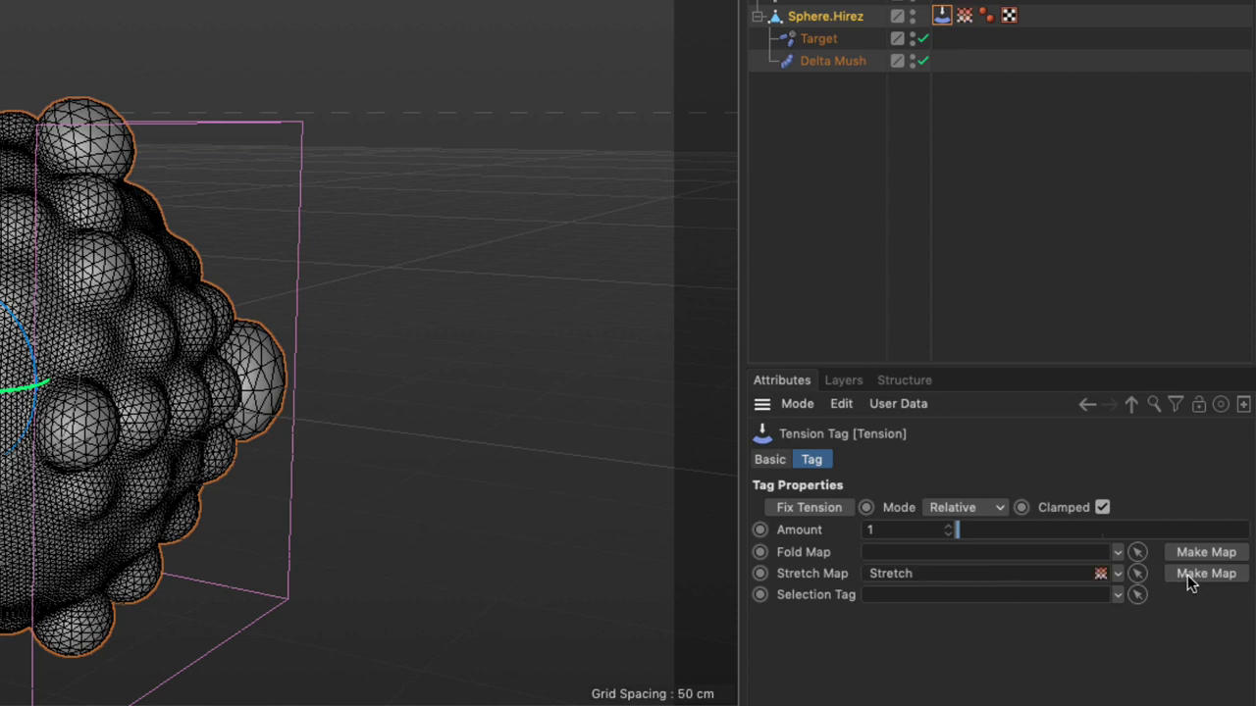
click(964, 17)
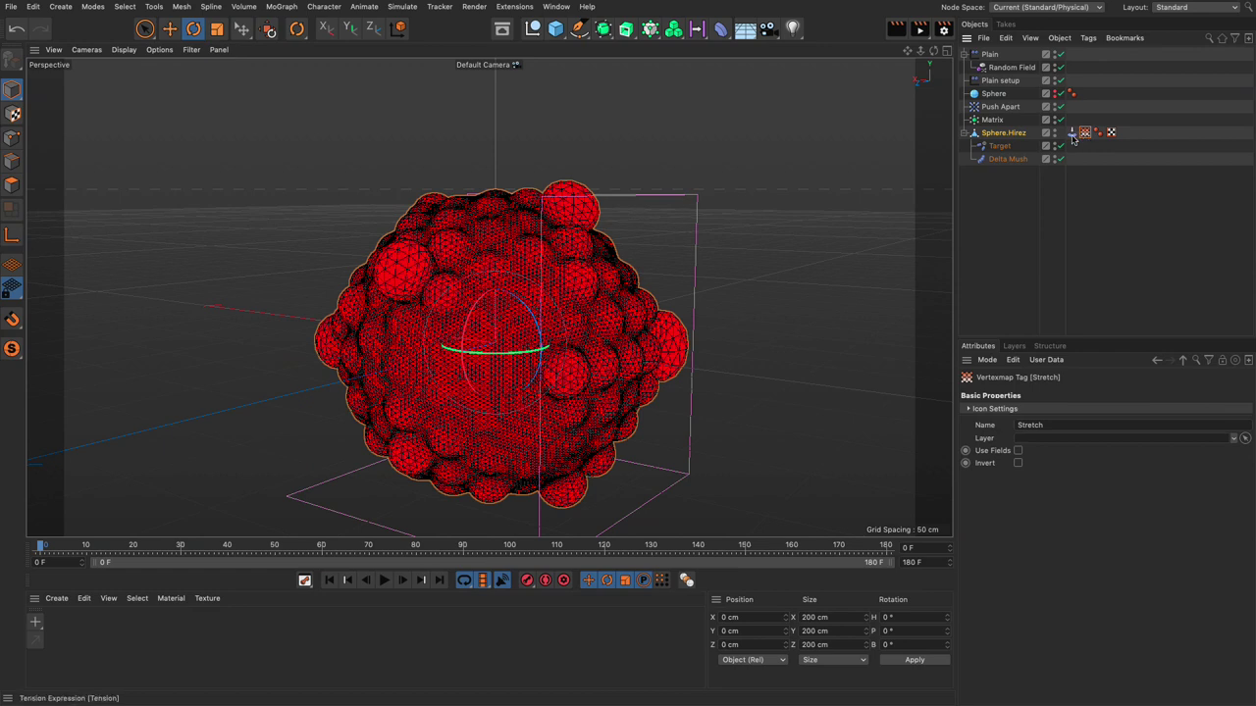
click(1072, 133)
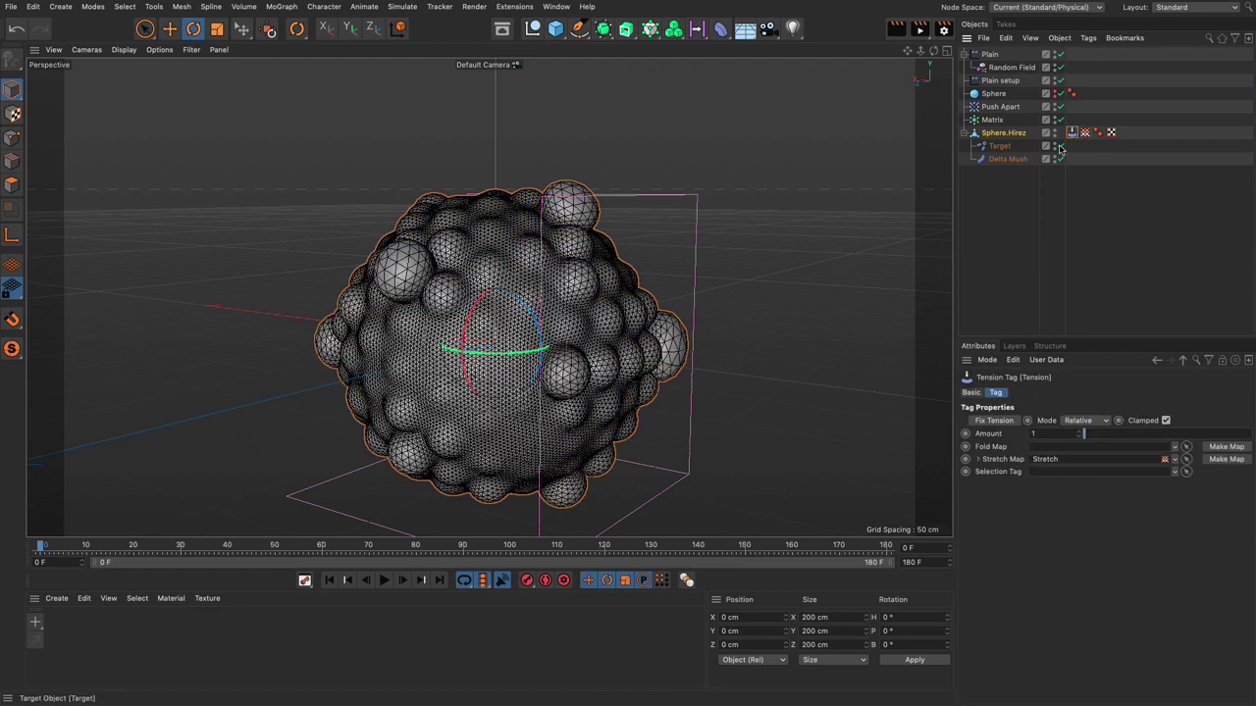
Toggle Target and Delta Mush off and back on to compare, then inspect the Stretch map
click(1060, 145)
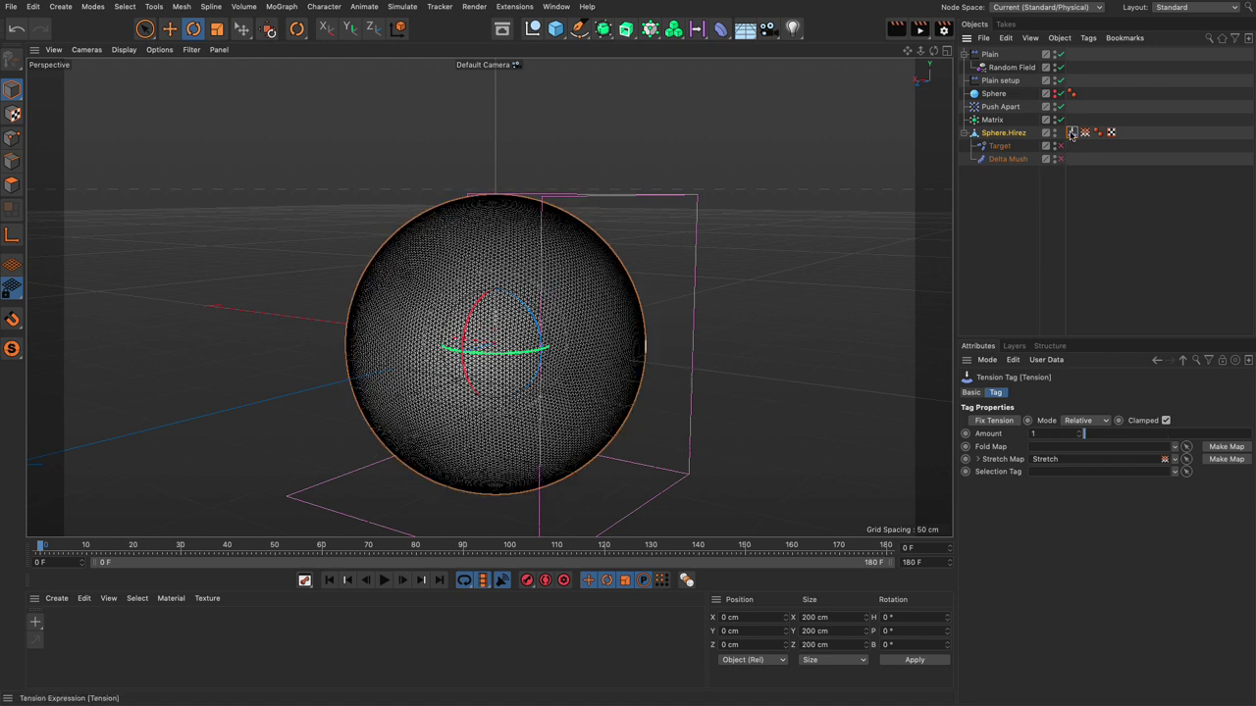
click(996, 421)
click(1059, 145)
click(1059, 158)
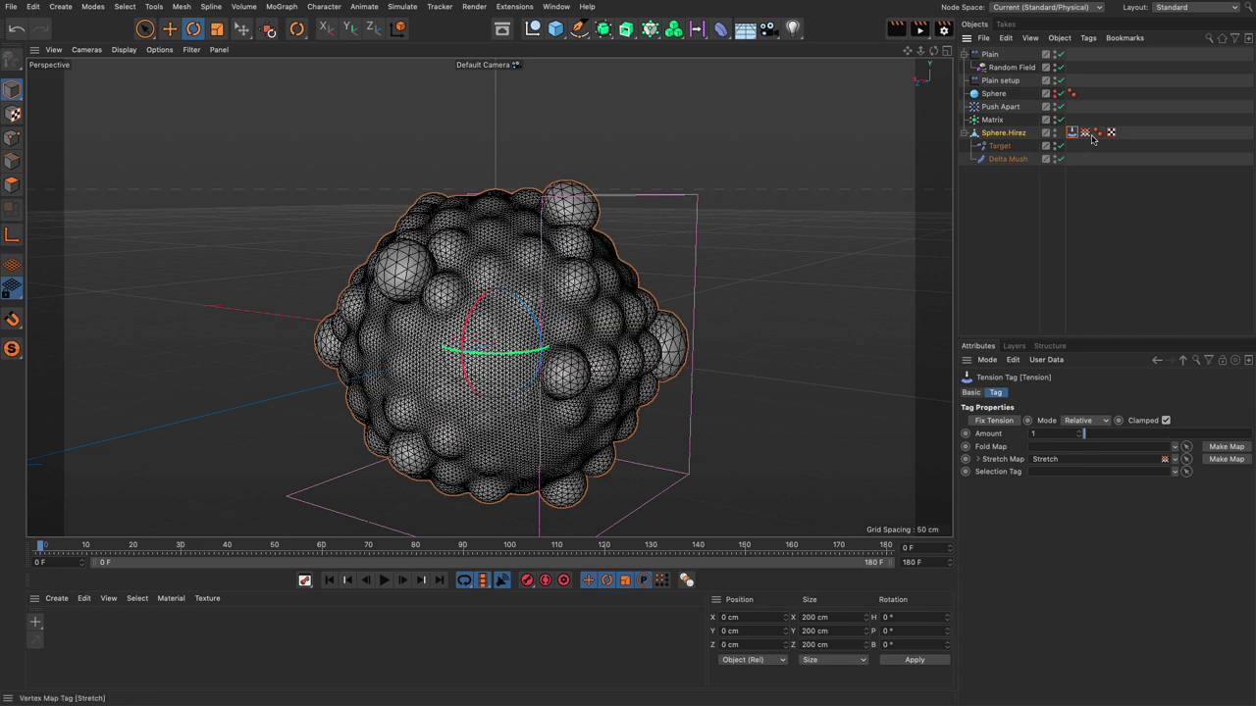
click(1084, 132)
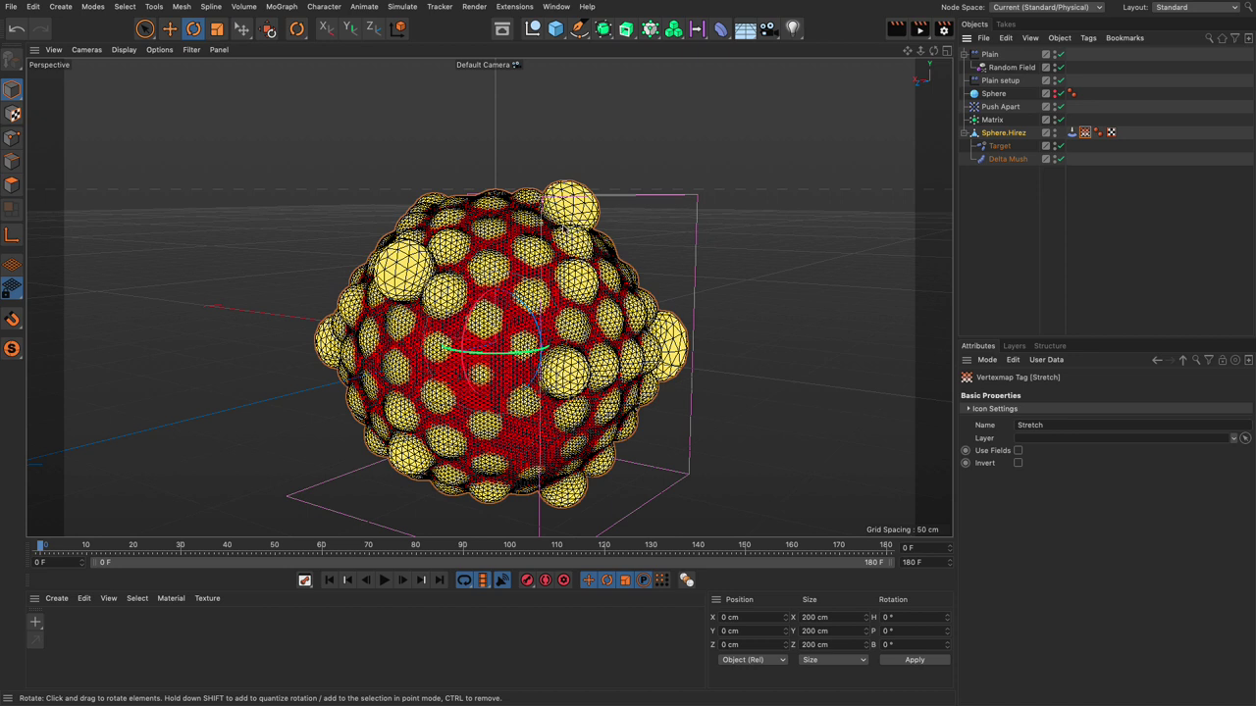
scroll(547, 221, up, 15)
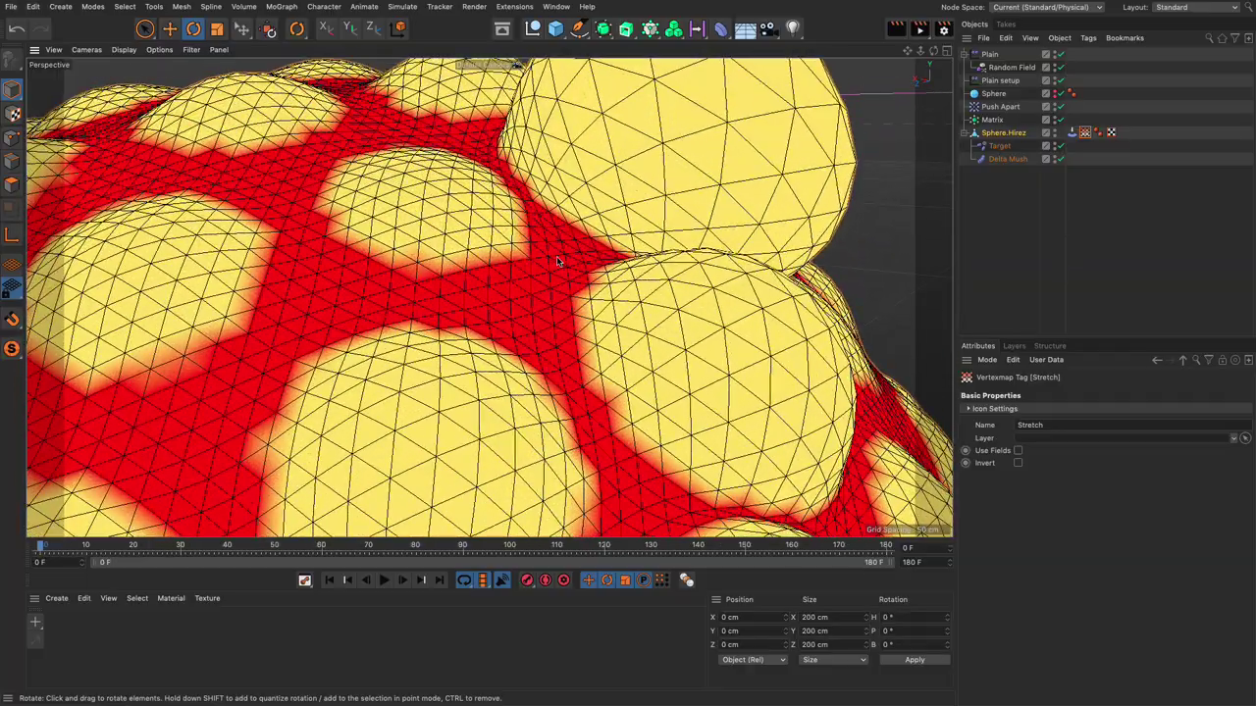
scroll(723, 198, down, 15)
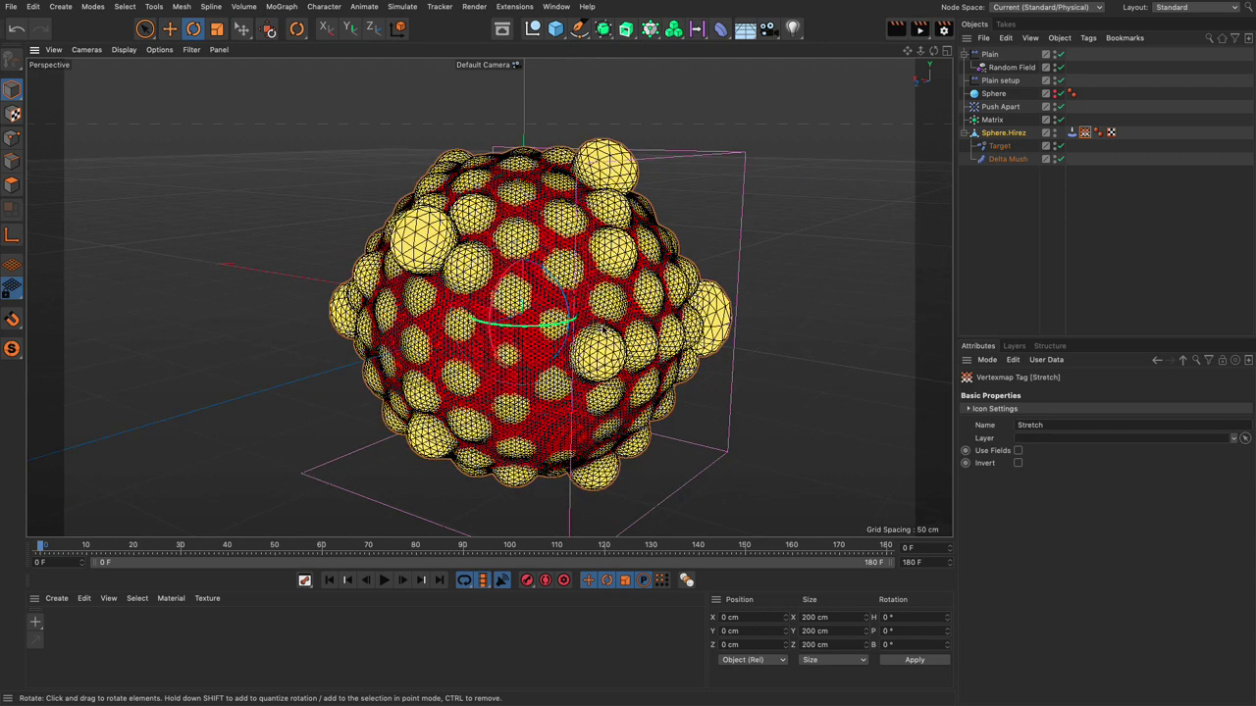
click(1071, 131)
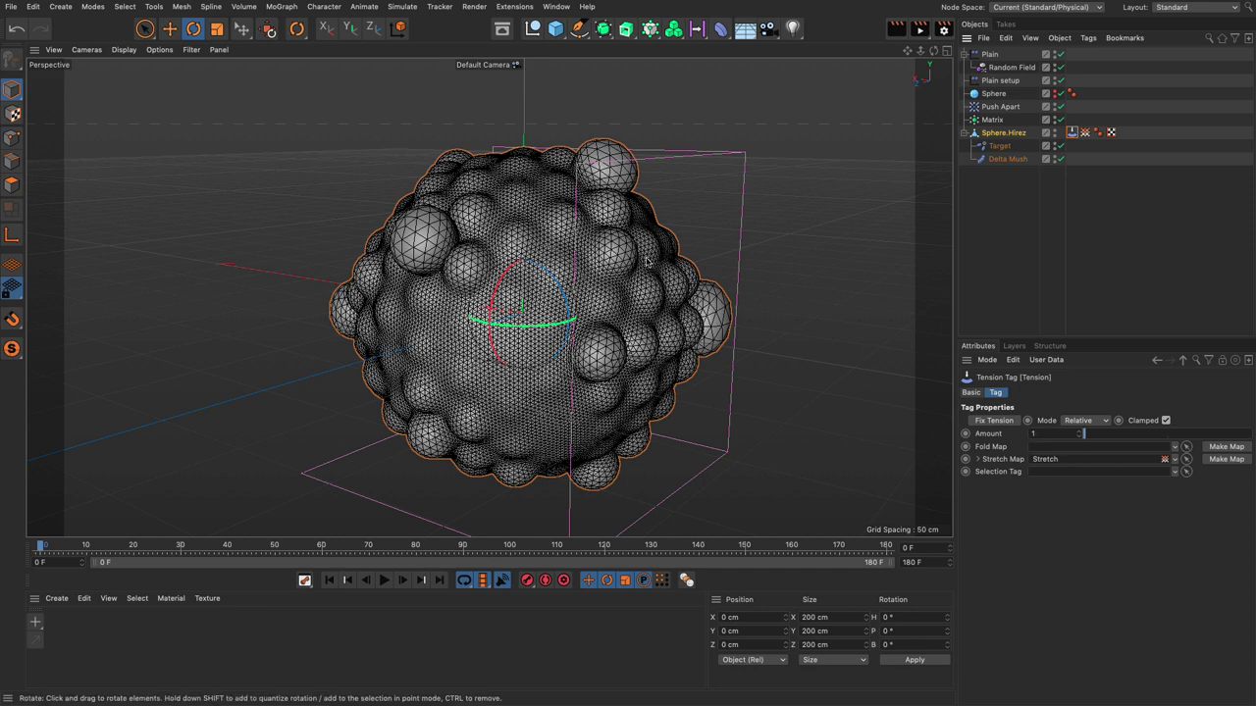
Create a new material named Mat and turn off its Reflectance
click(1085, 133)
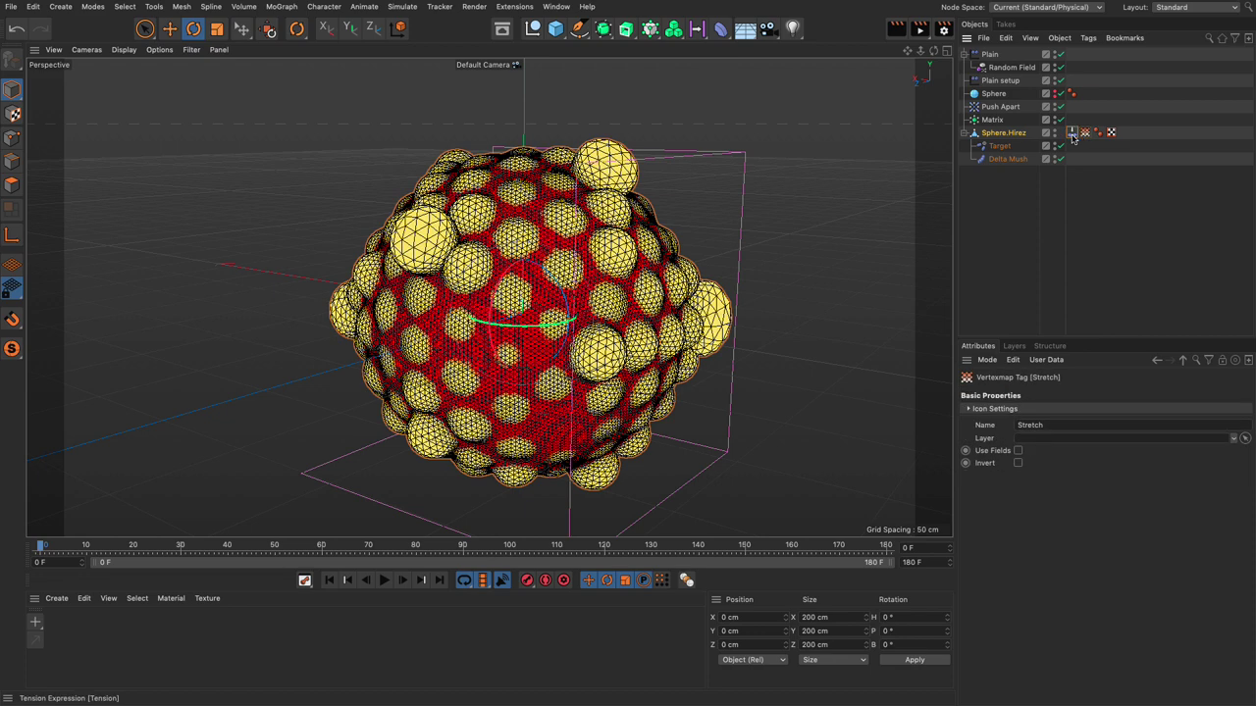
click(1073, 133)
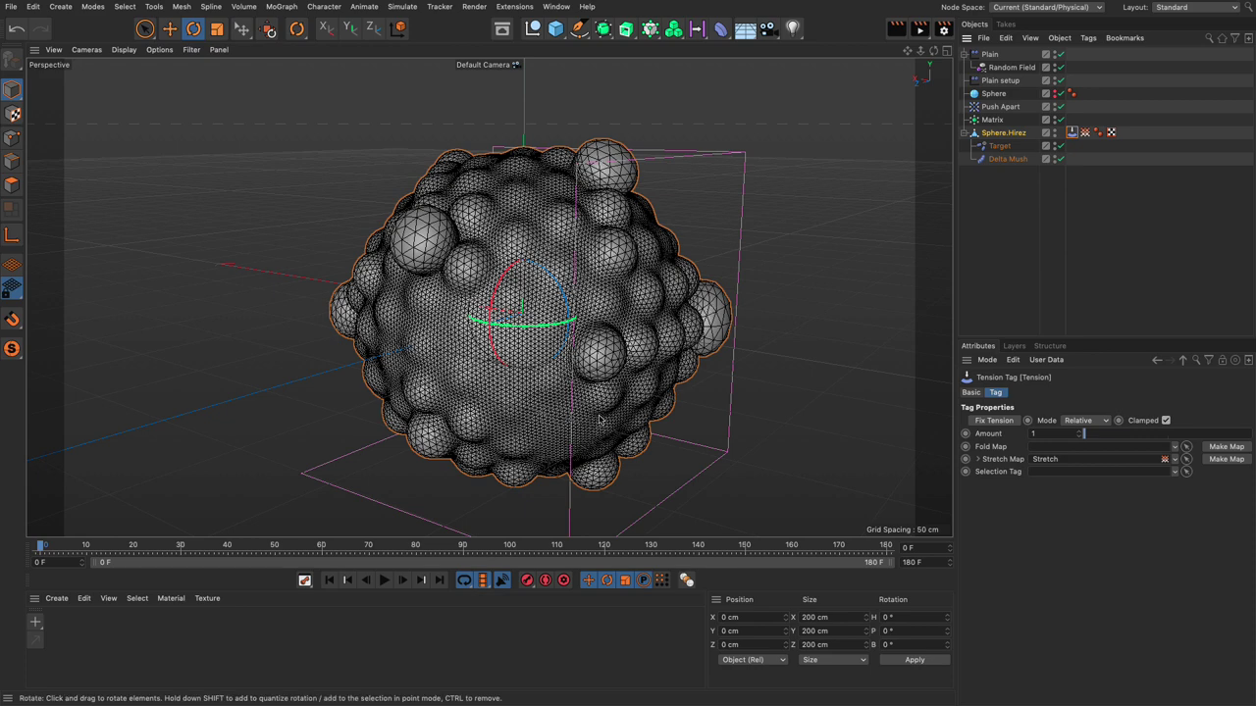
double_click(141, 644)
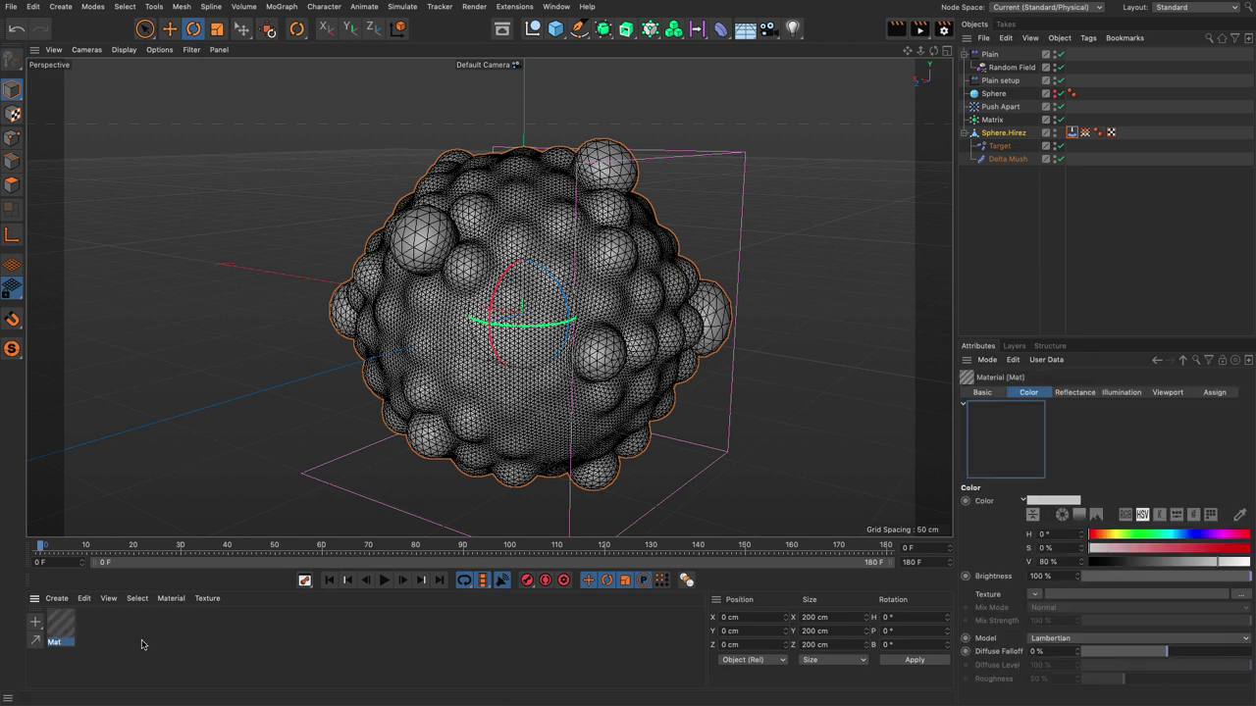
double_click(56, 630)
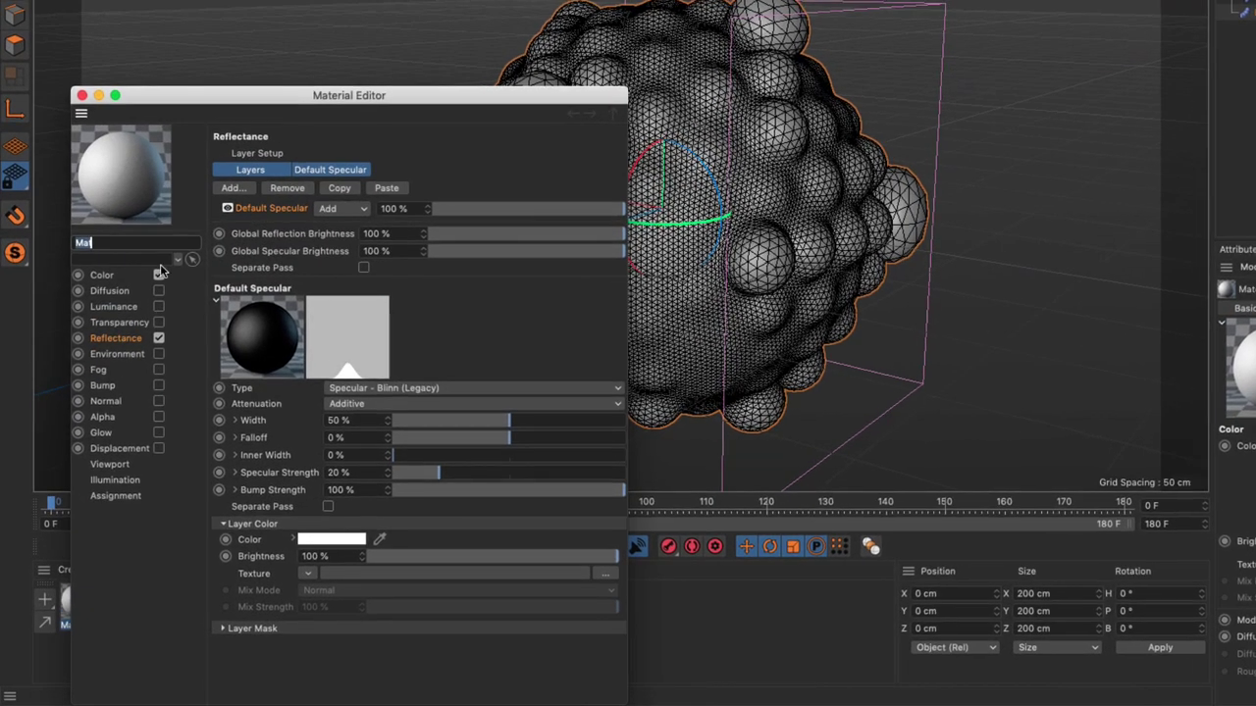
click(104, 275)
click(159, 338)
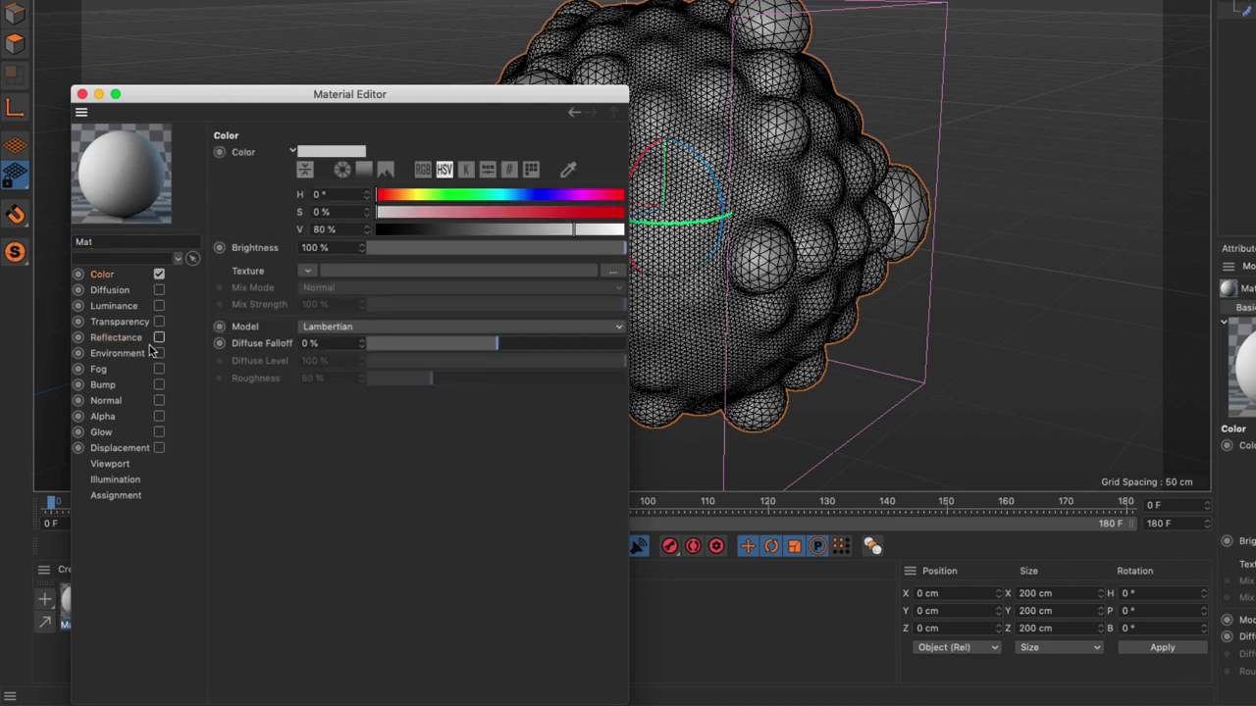
Drive Mat's colour with a Vertex Map shader reading Stretch and apply Mat to Sphere.Hirez
click(307, 271)
mouse_move(318, 589)
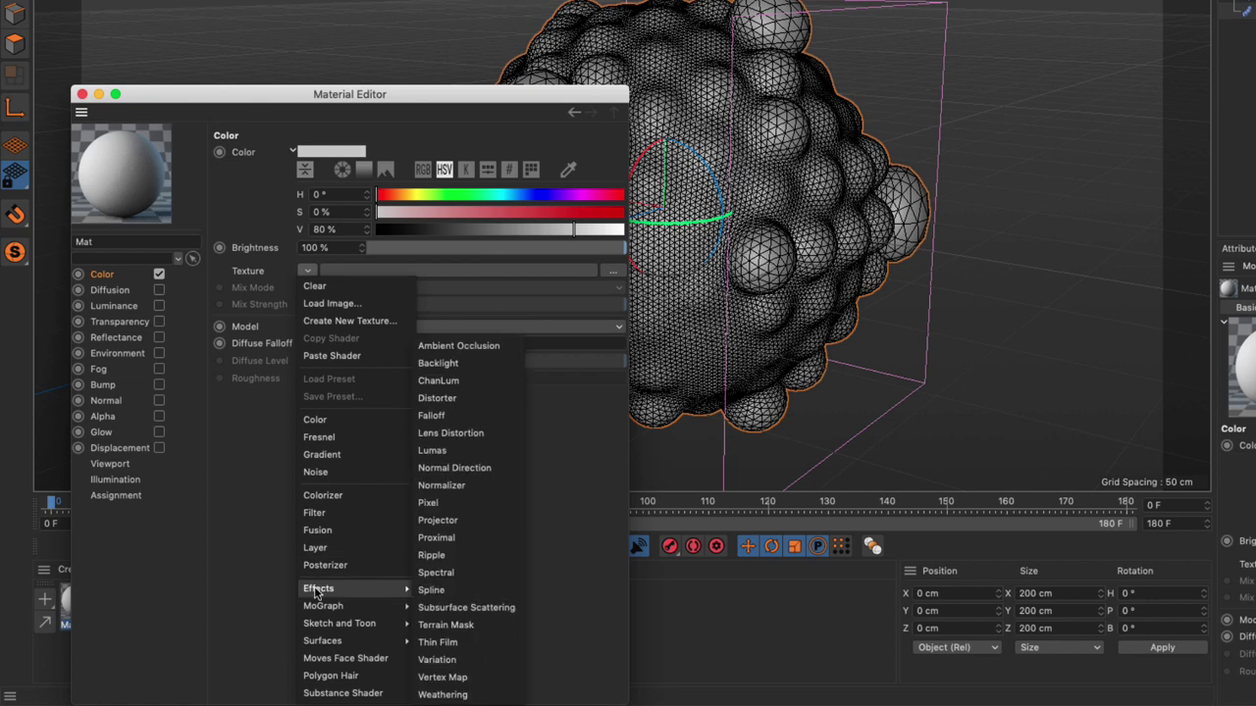
click(481, 678)
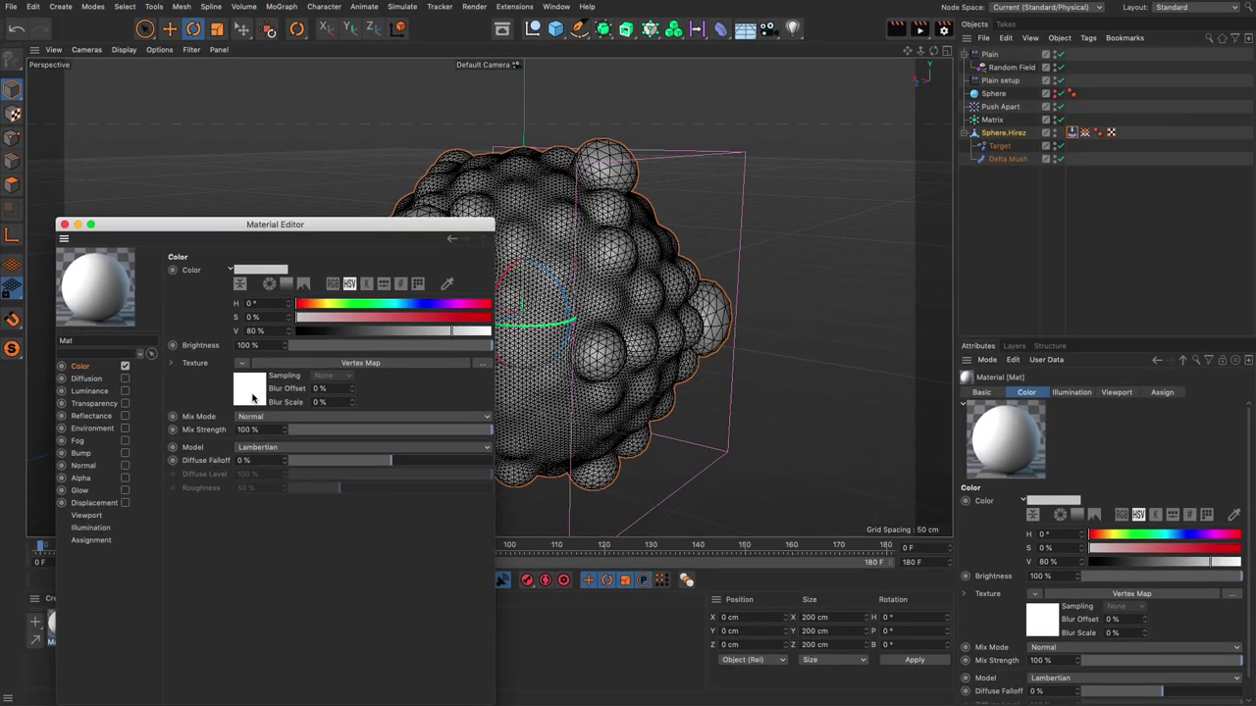
click(318, 309)
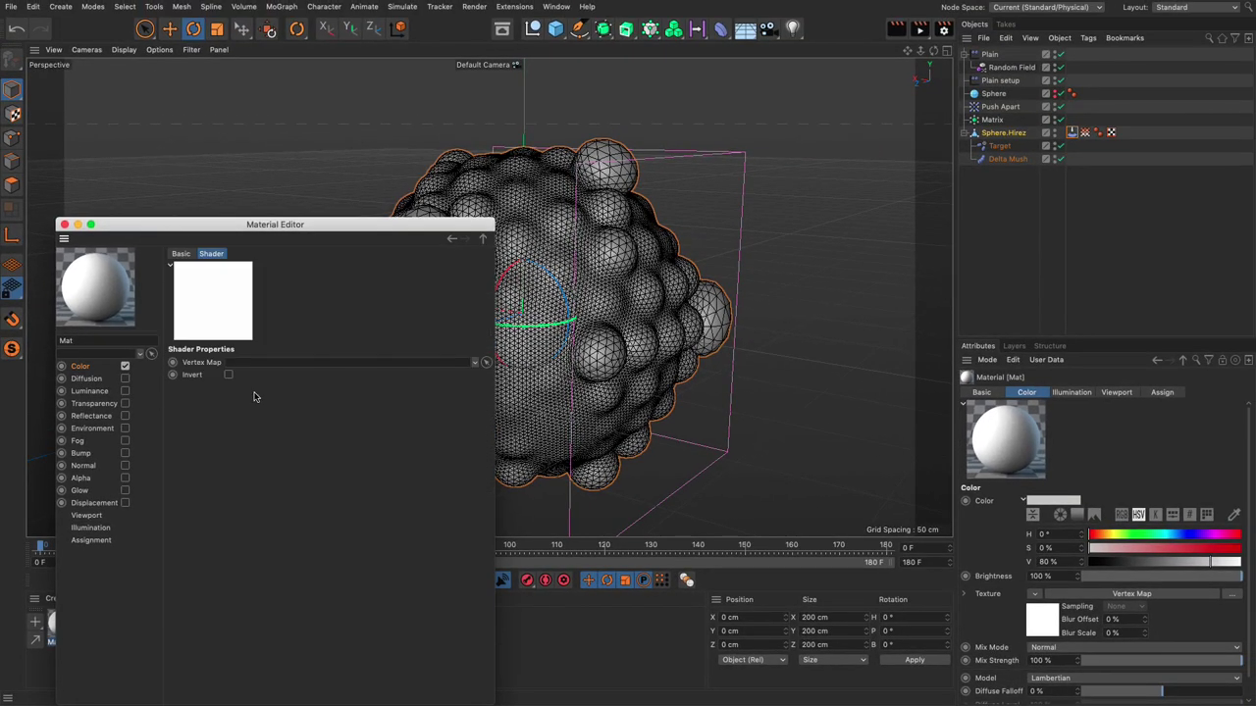
drag(1085, 132, 393, 361)
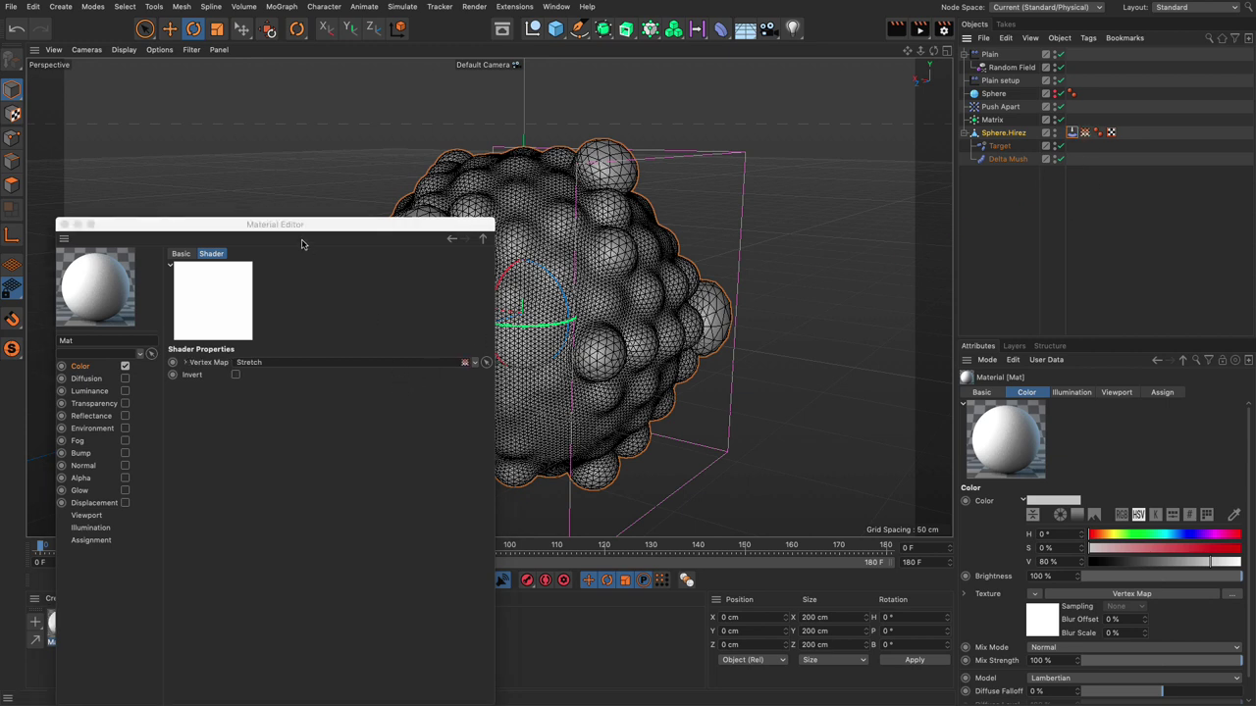
click(64, 224)
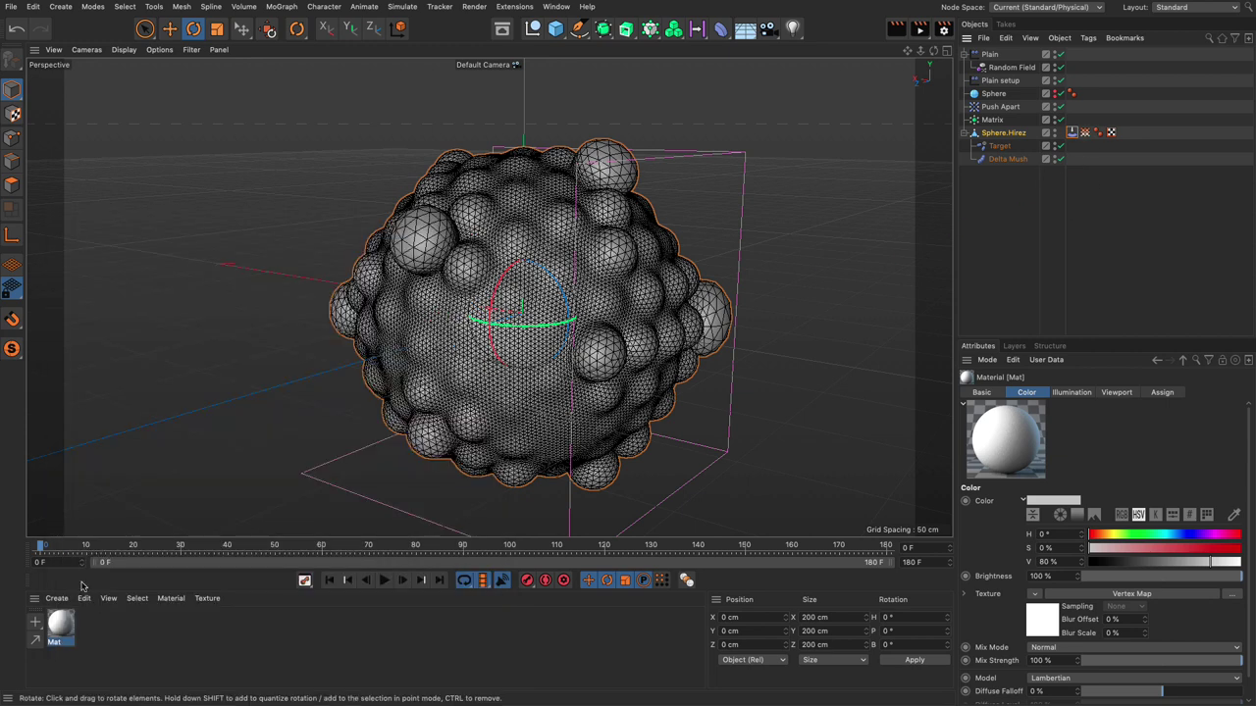
drag(978, 158, 999, 133)
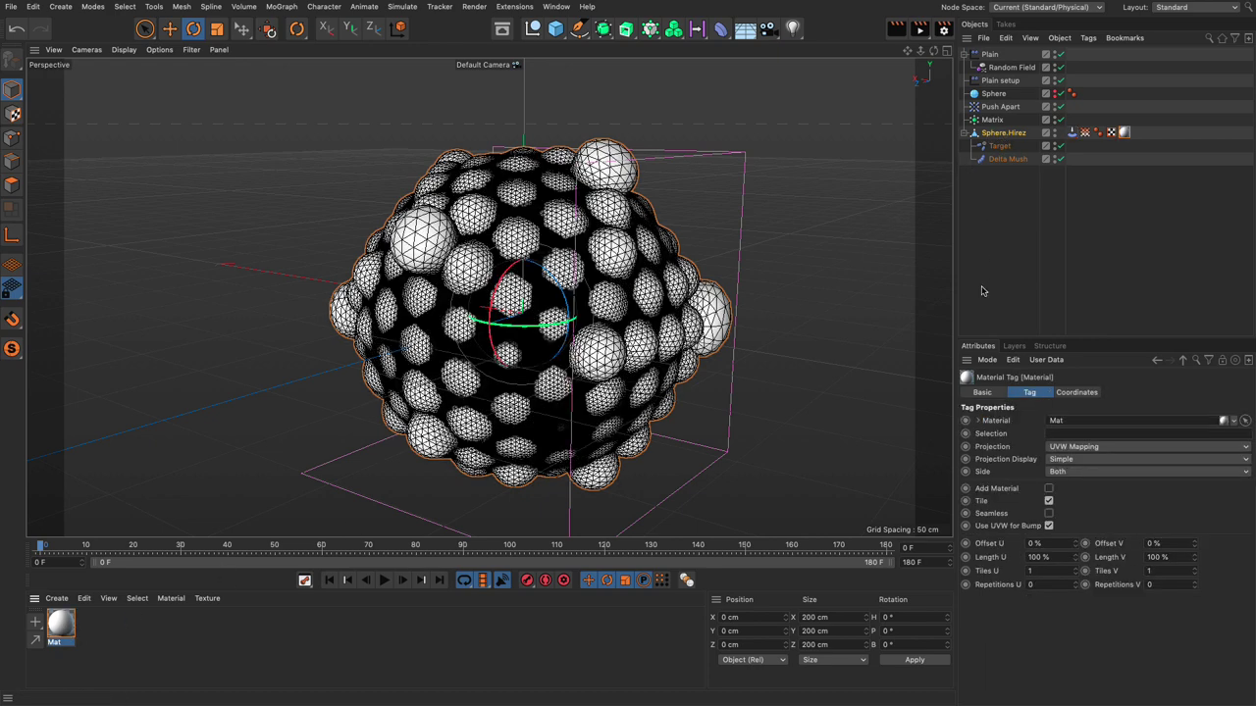
Set the Tension tag's Amount to 25
click(1072, 134)
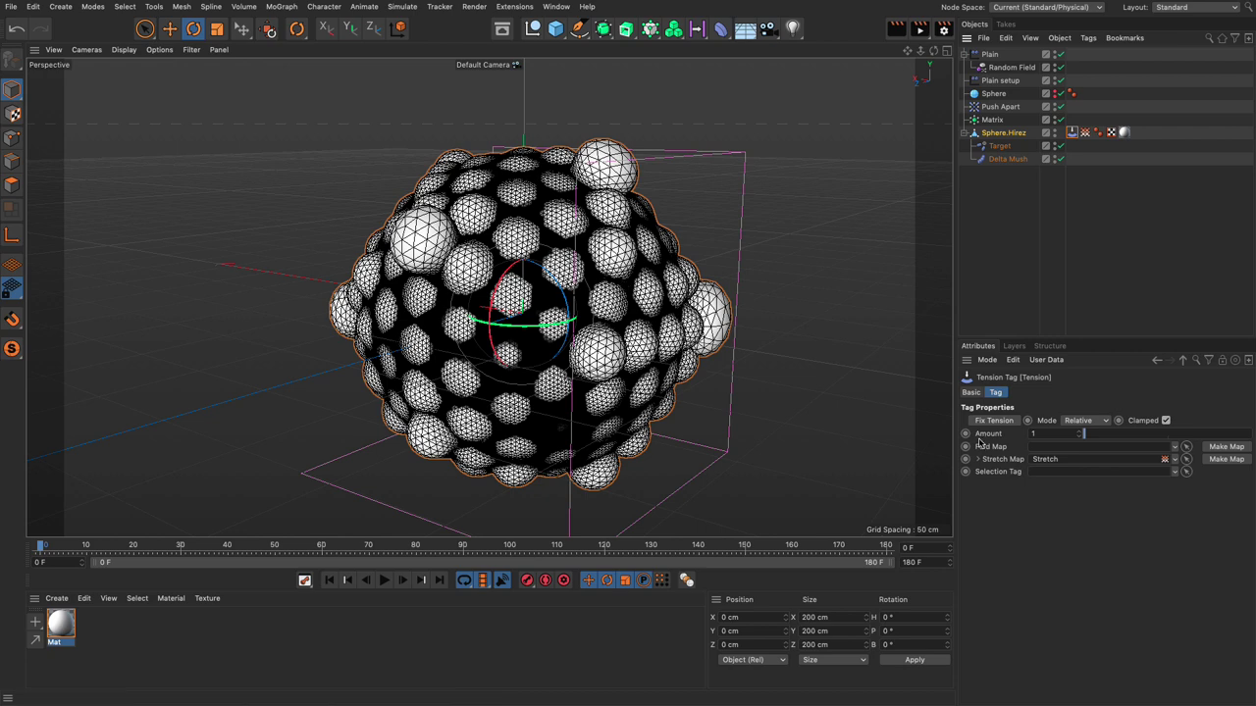
mouse_move(1101, 439)
mouse_down()
mouse_move(1148, 448)
mouse_move(1109, 441)
mouse_move(1125, 443)
mouse_up()
double_click(1037, 434)
text(25)
key(Return)
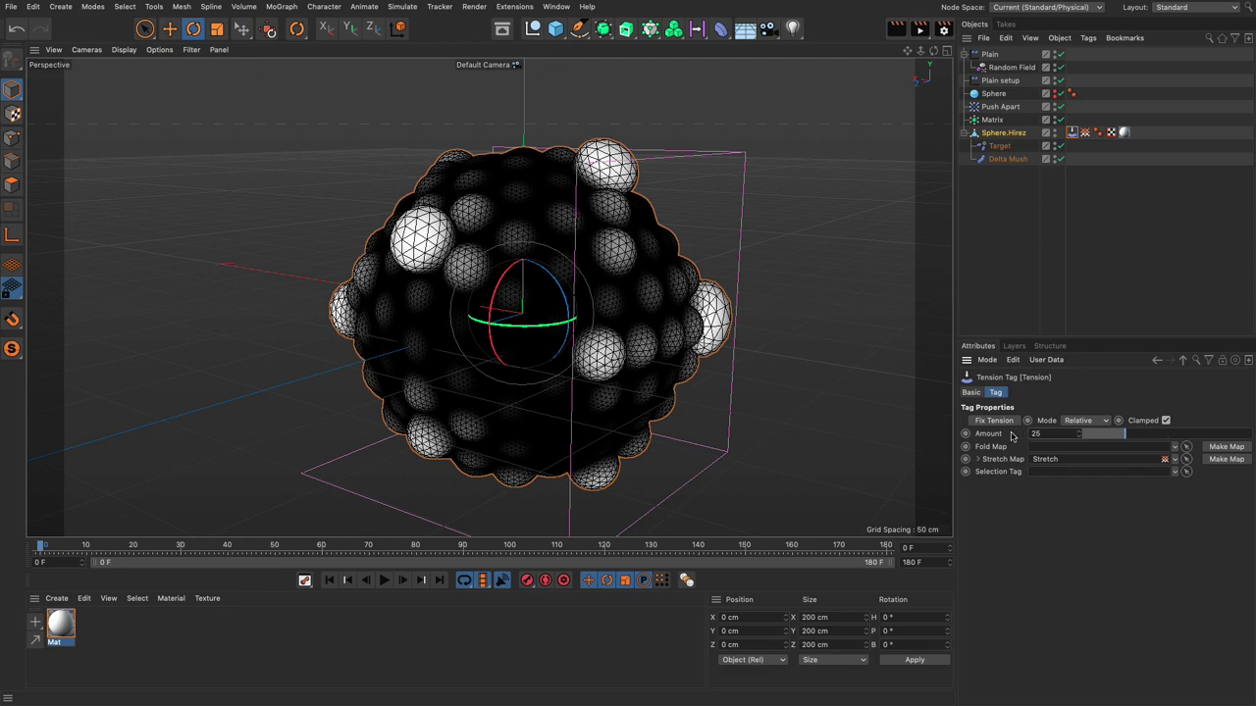
Play the animation to check the stretch shading, rewind to the start, and reopen Mat
click(384, 580)
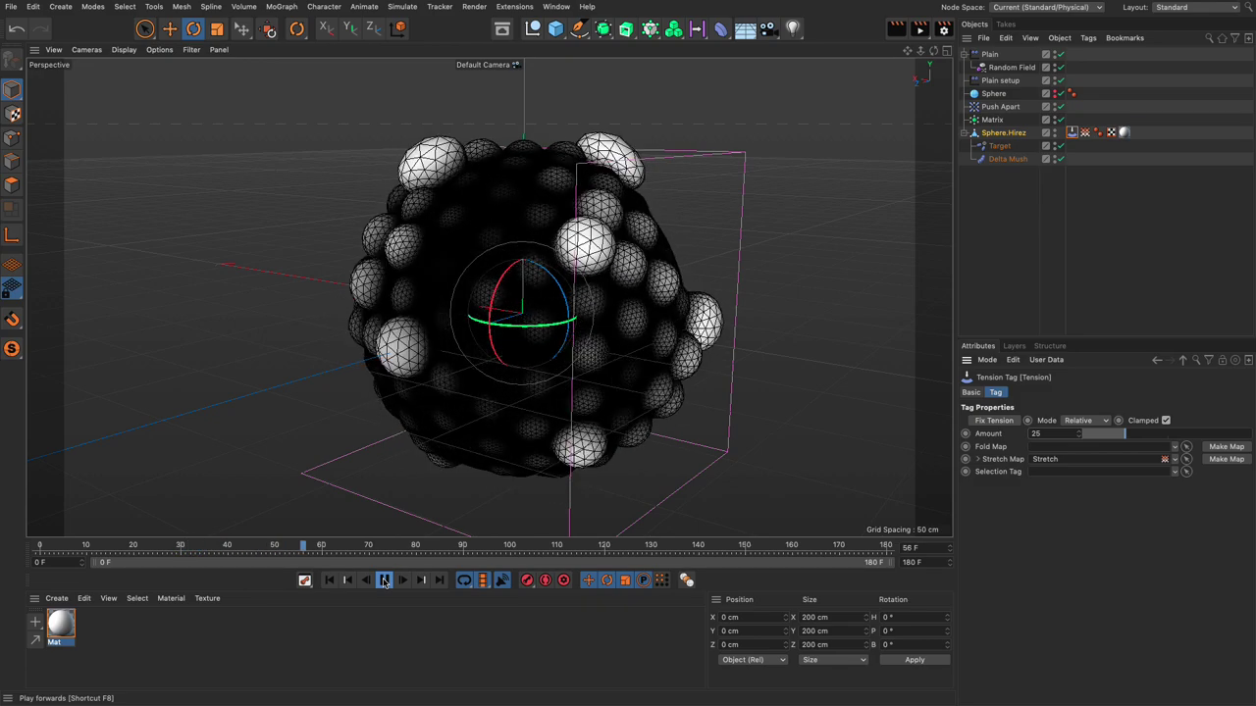
click(383, 580)
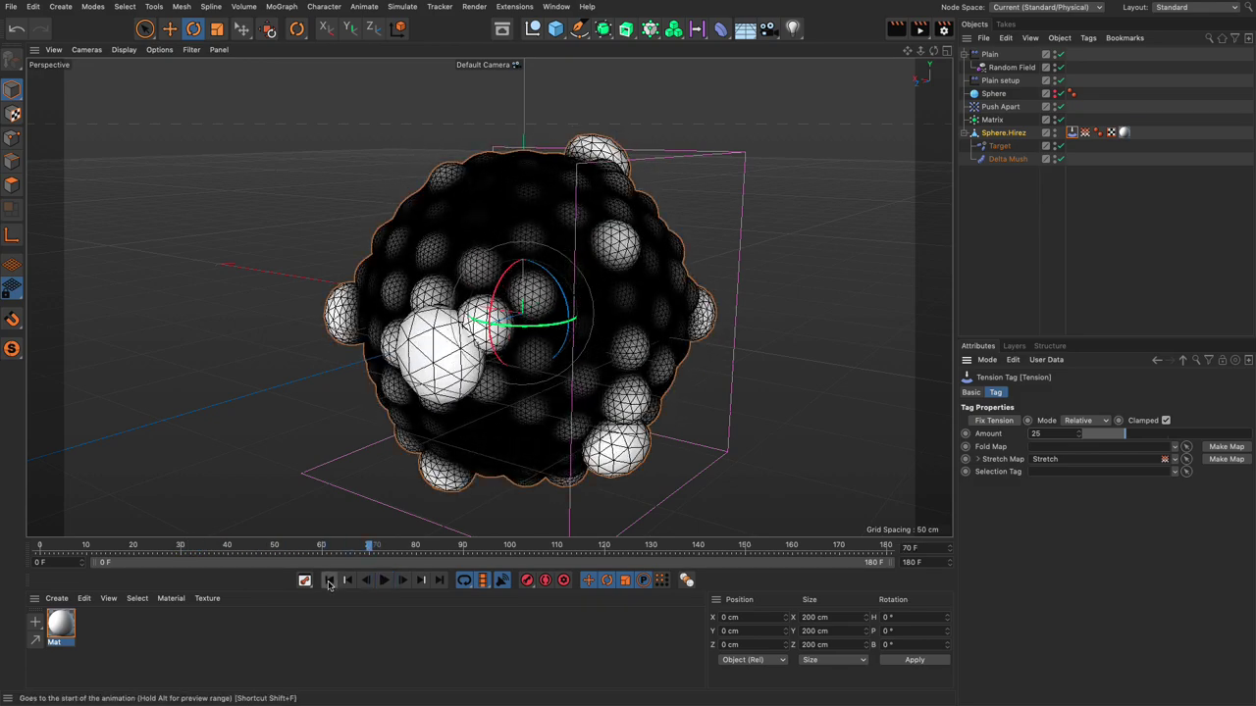
click(330, 580)
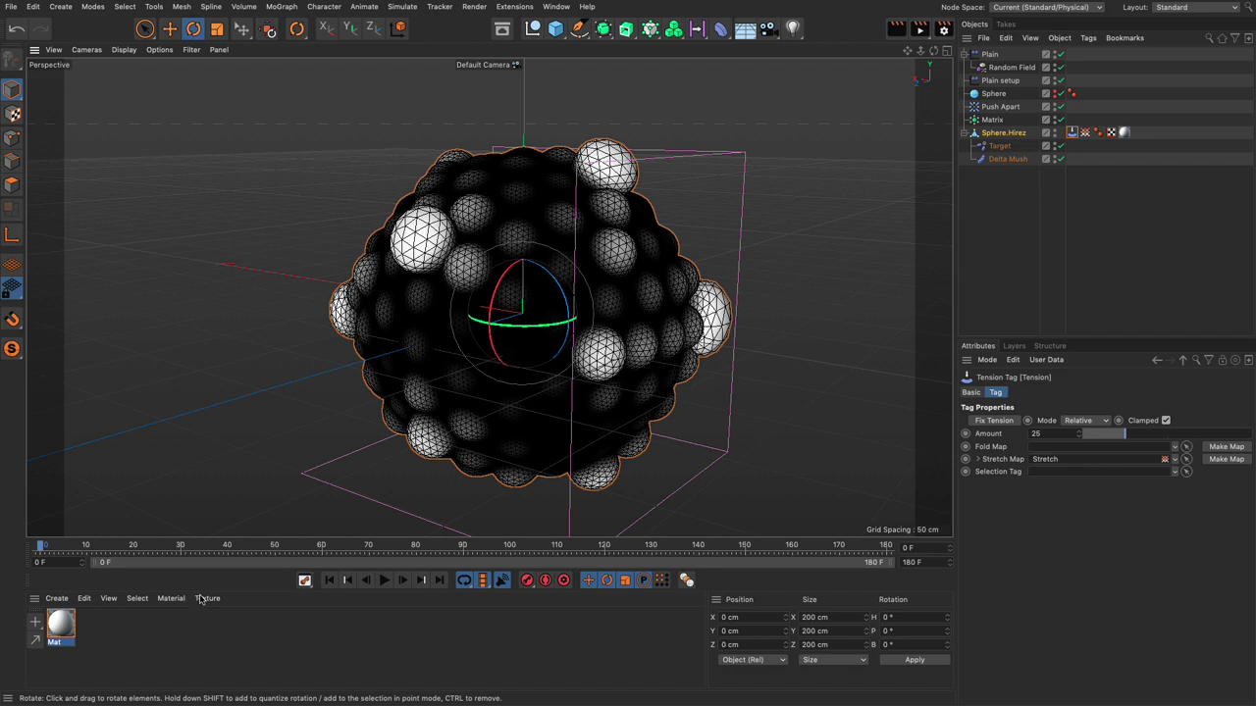
double_click(61, 623)
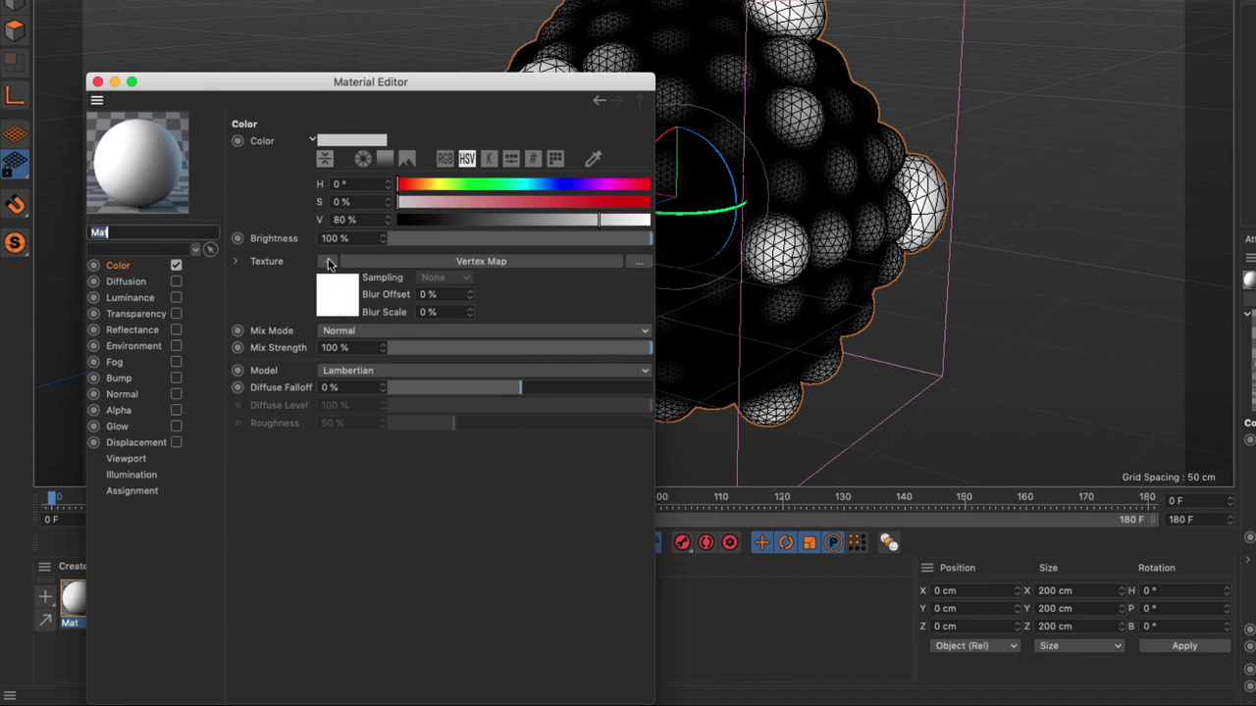
Wrap Mat's Vertex Map colour texture inside a Colorizer shader
click(329, 261)
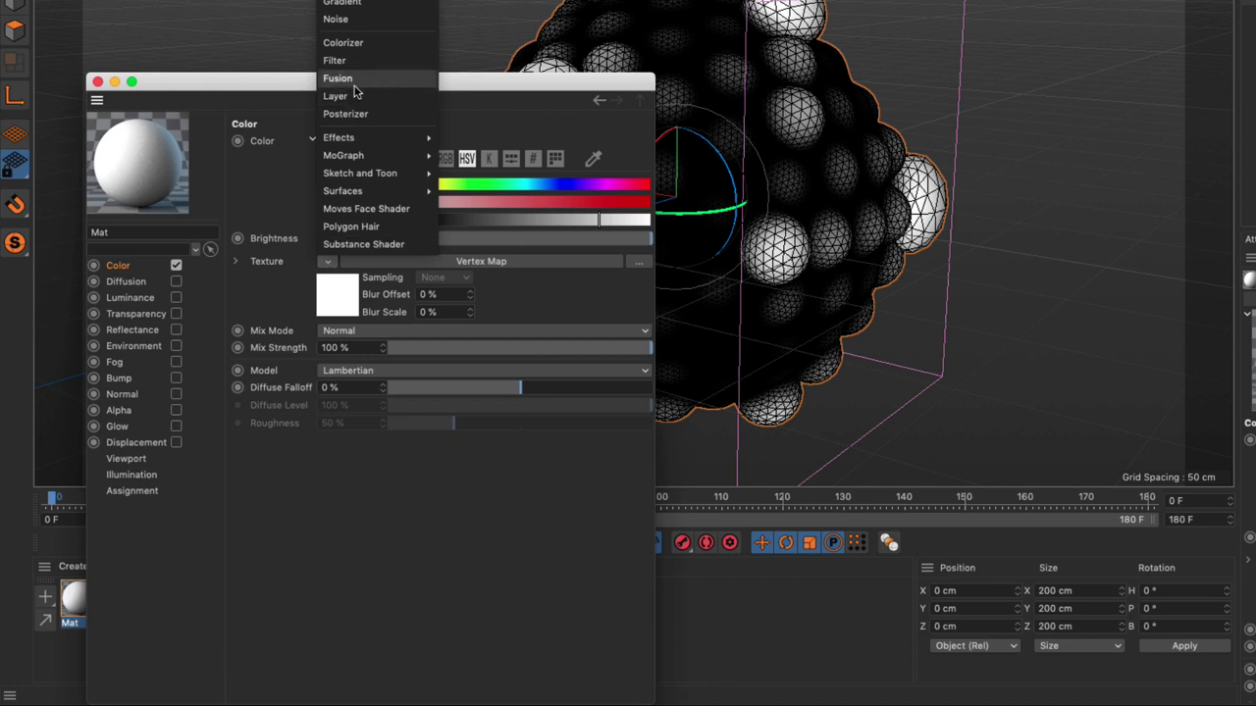
click(356, 44)
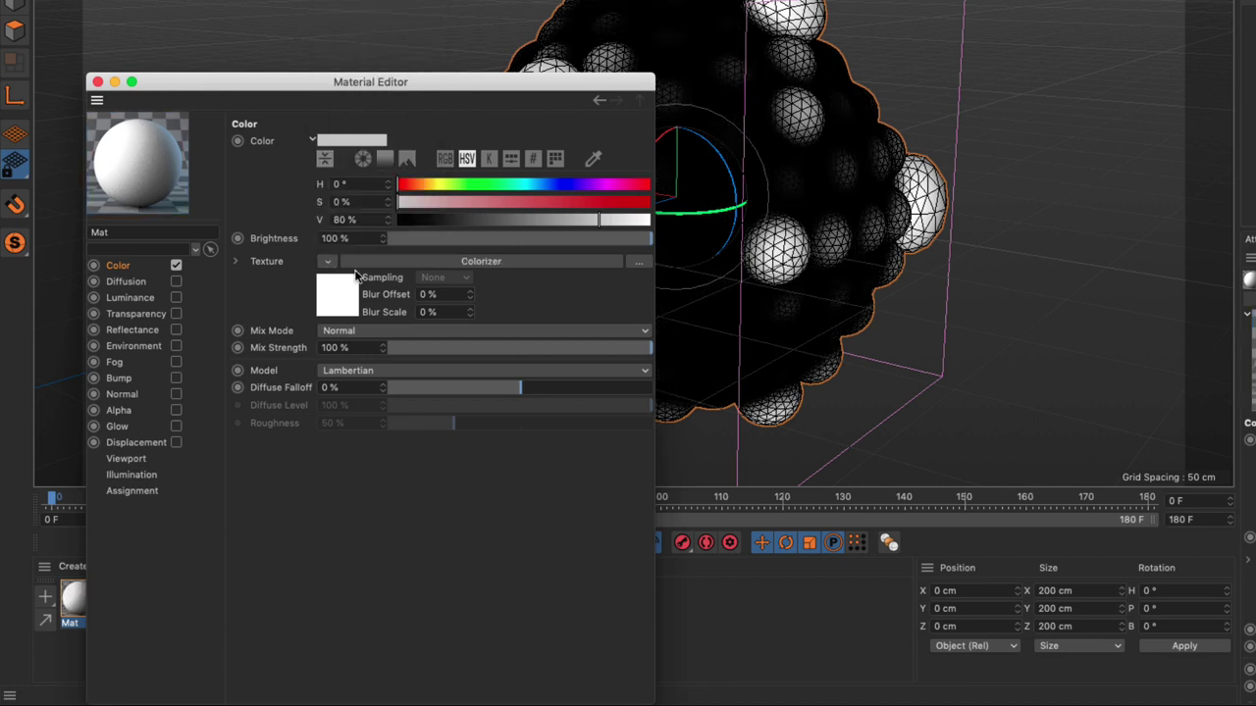
click(335, 306)
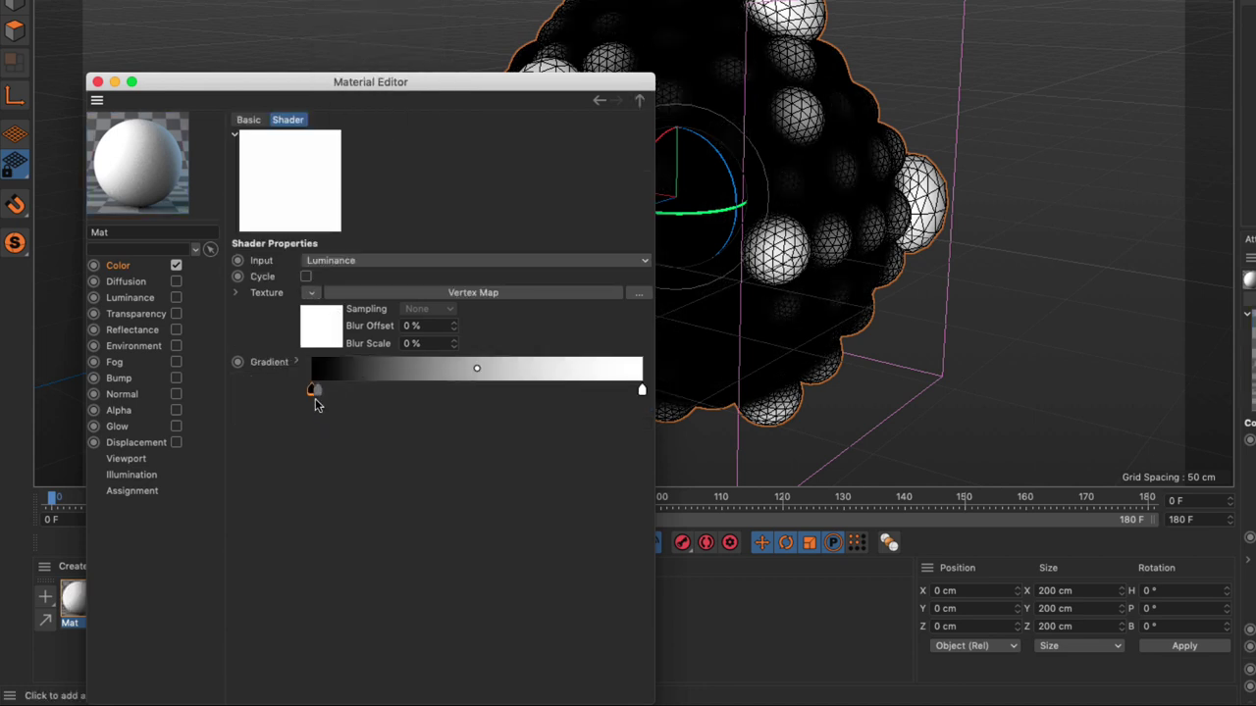
click(505, 392)
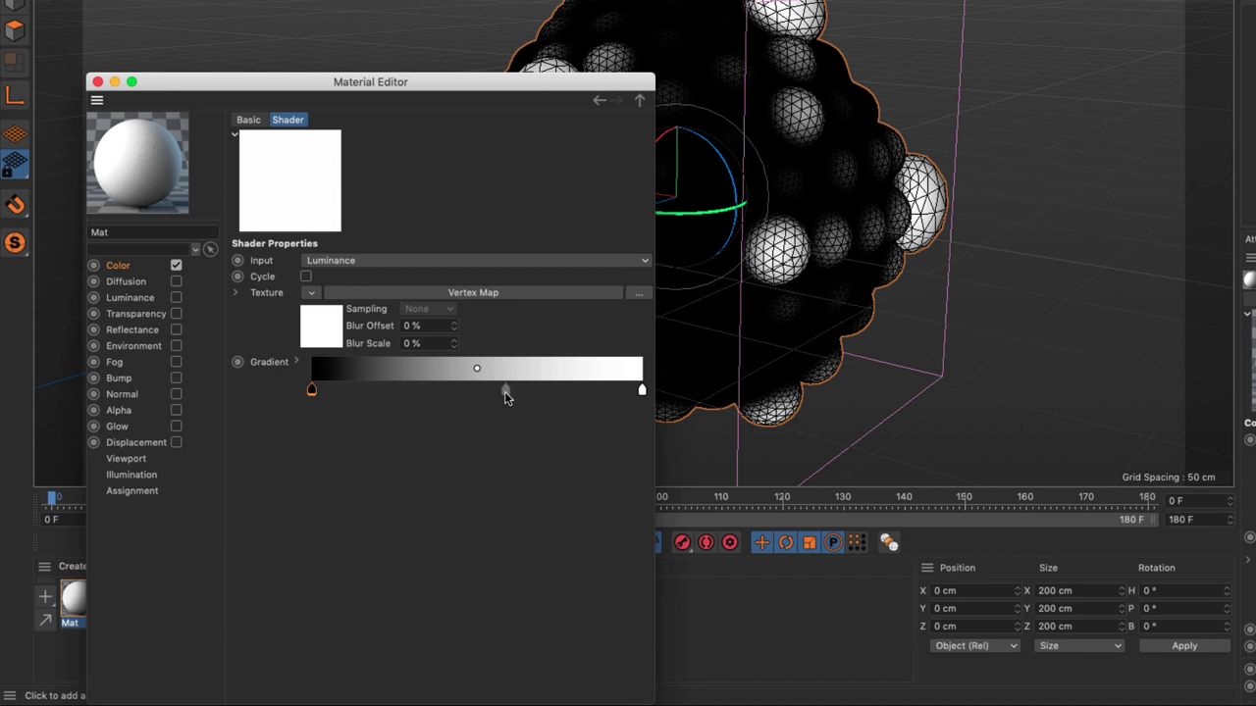
Load the Heat 3 gradient, remove black and white knots, and run it dark red to yellow
click(297, 363)
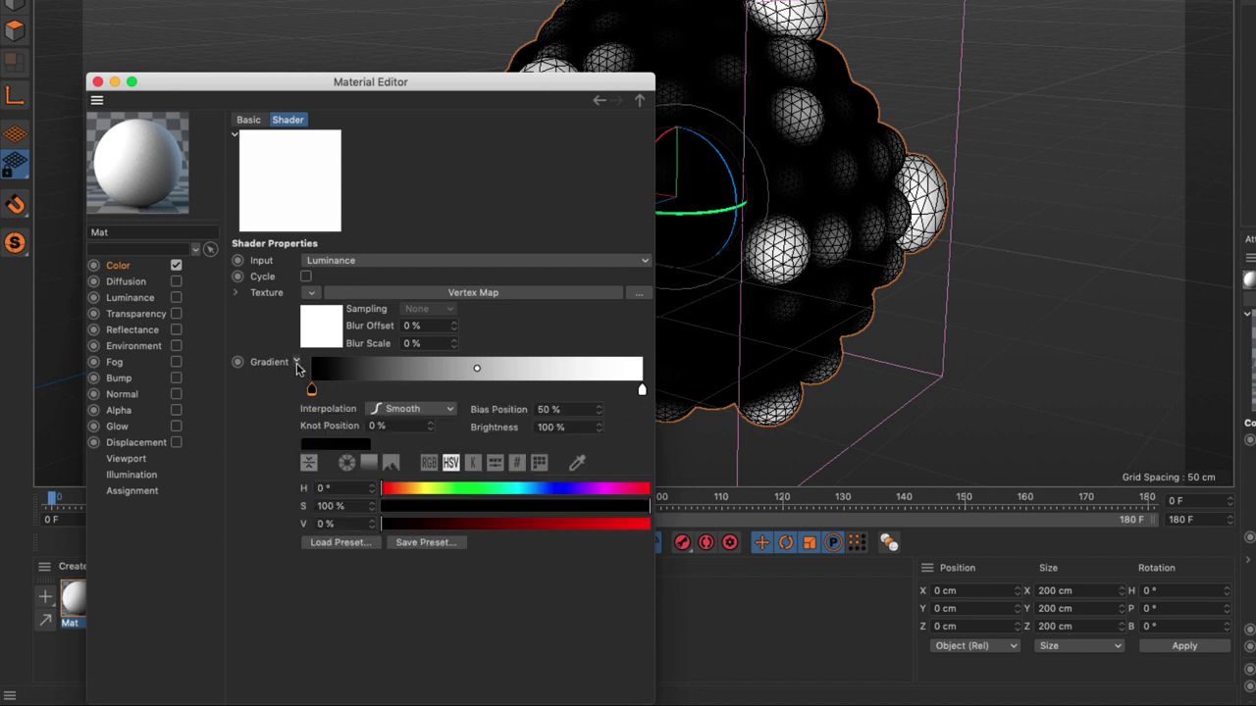
click(348, 542)
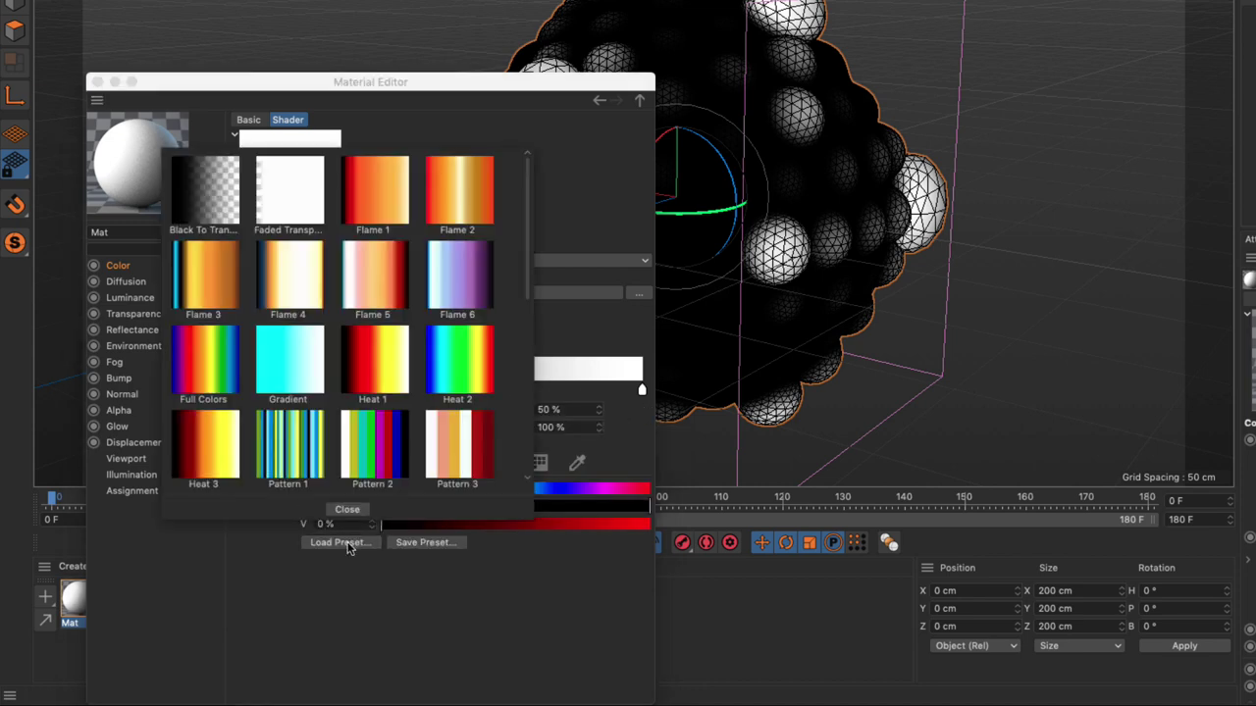
click(233, 466)
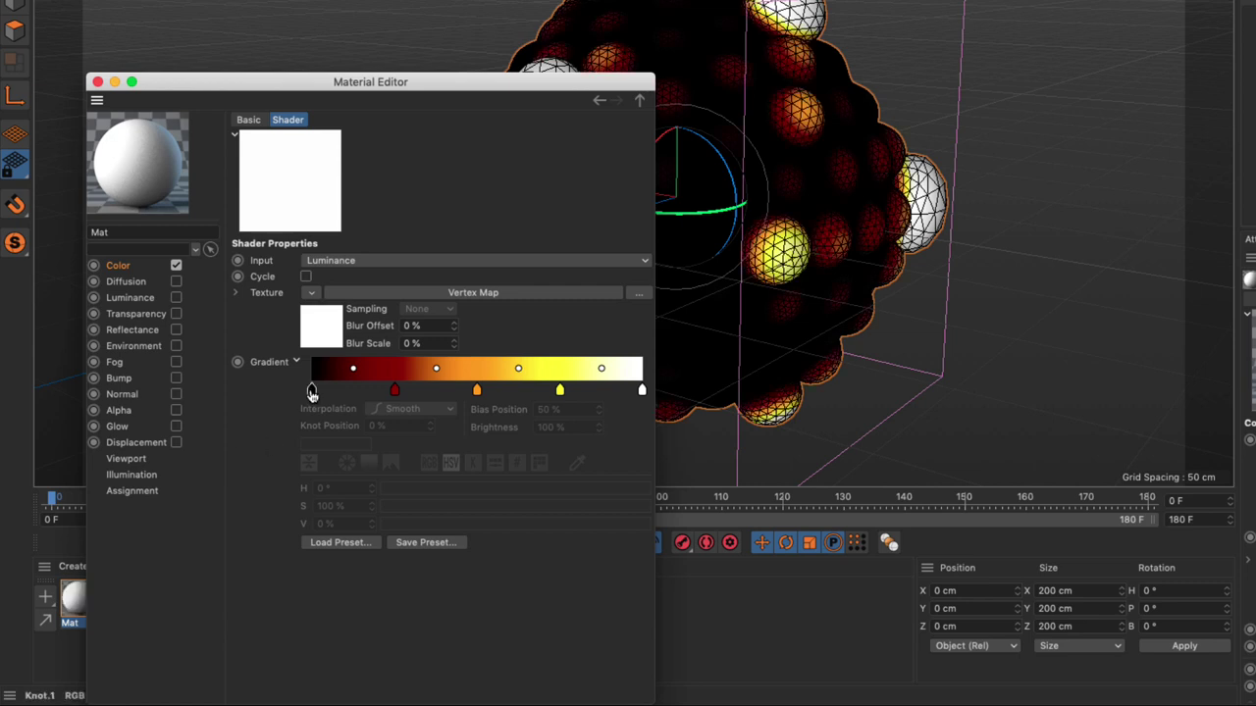
drag(312, 396, 252, 435)
drag(640, 391, 645, 431)
drag(559, 391, 642, 390)
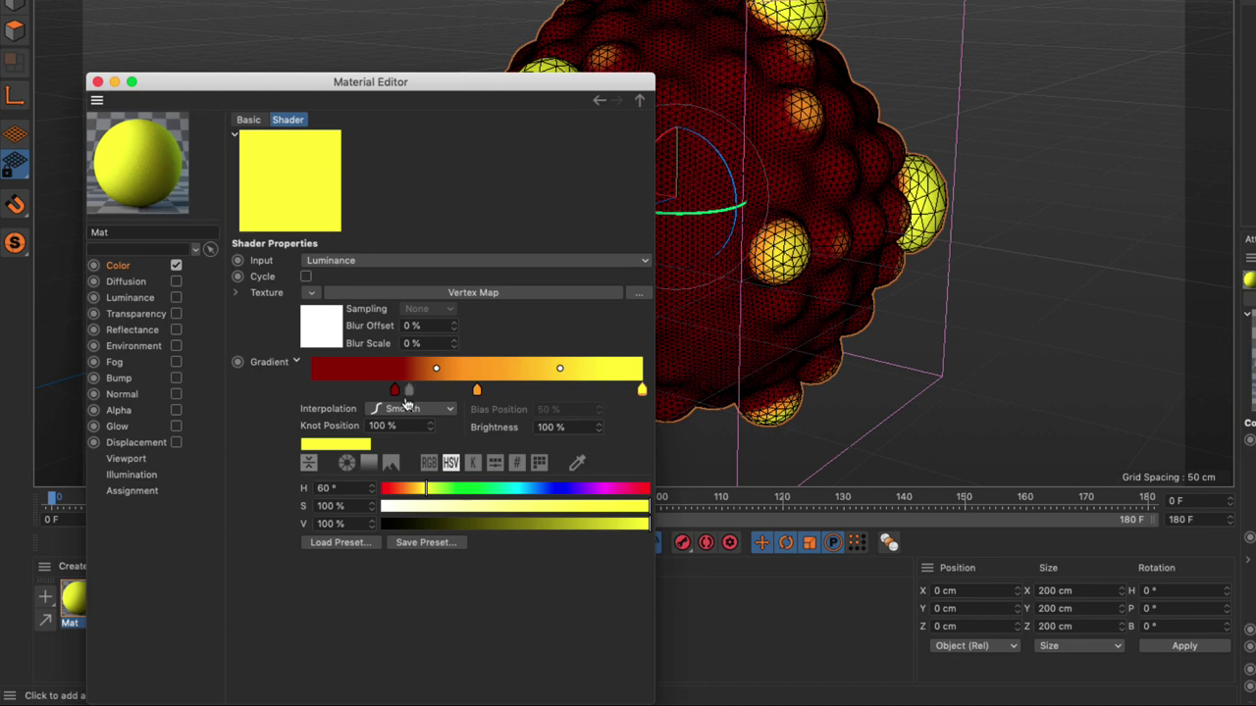
drag(395, 392, 282, 401)
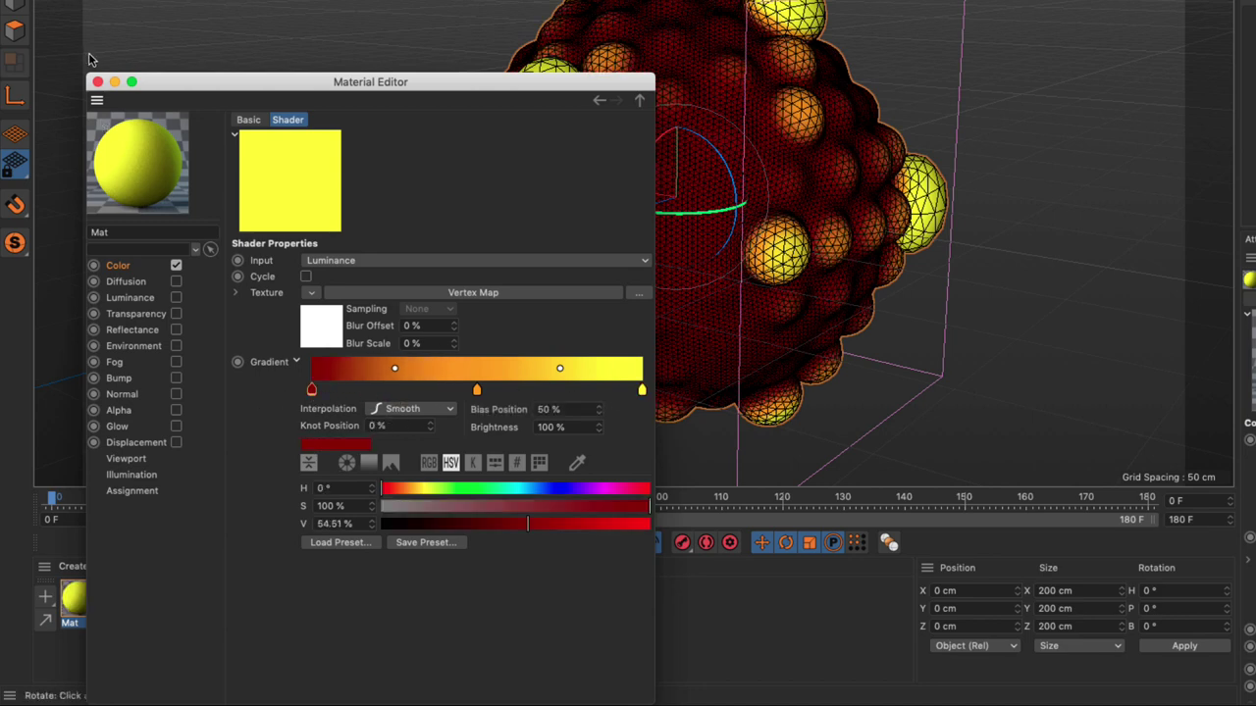
click(97, 81)
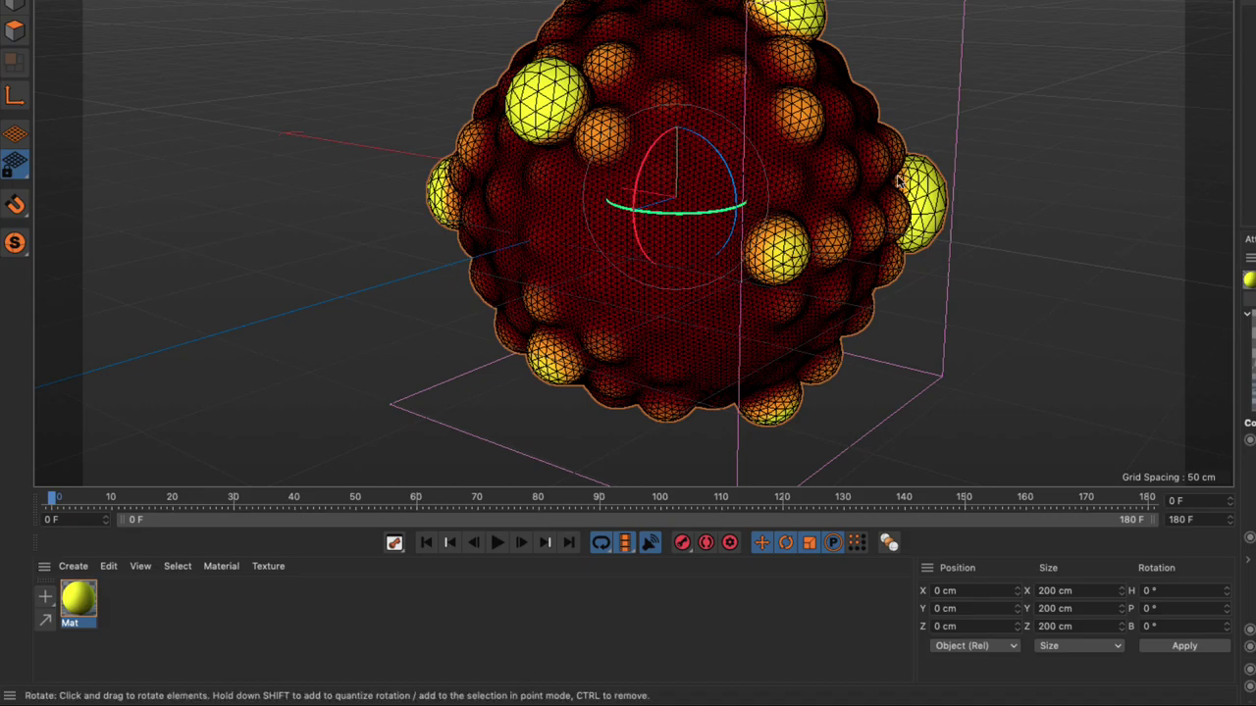
scroll(995, 175, up, 6)
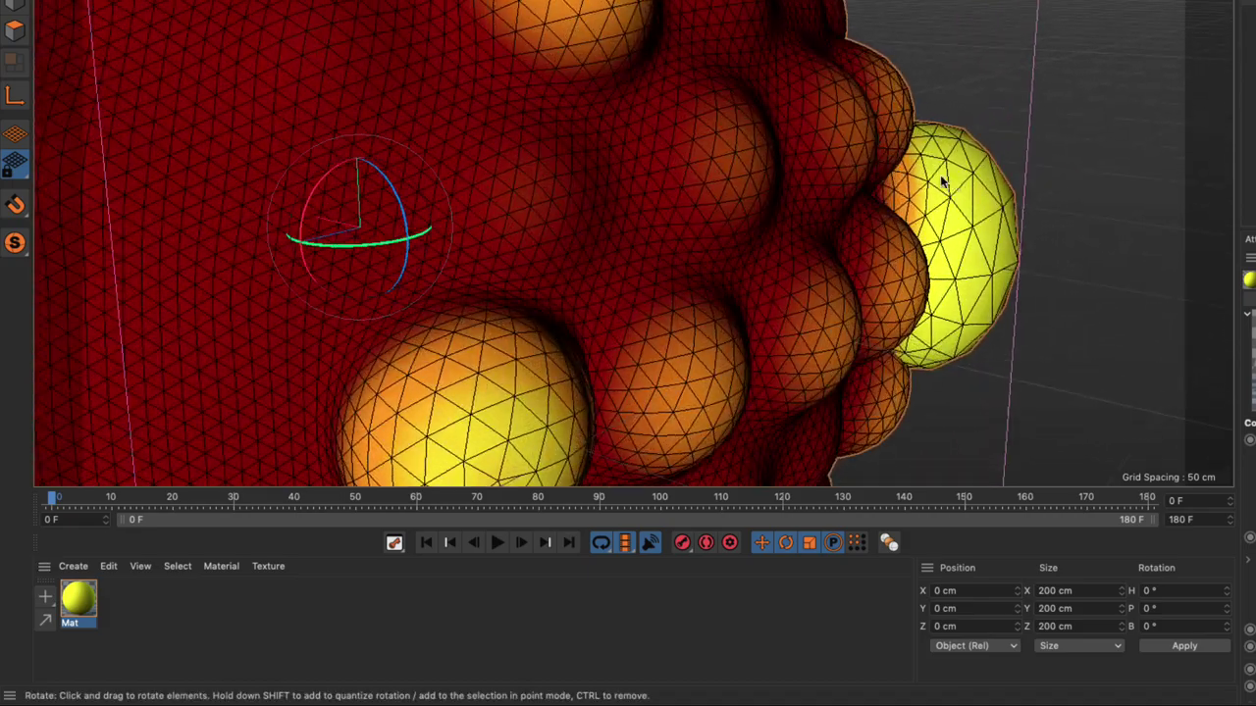
scroll(942, 181, down, 5)
scroll(1066, 183, up, 3)
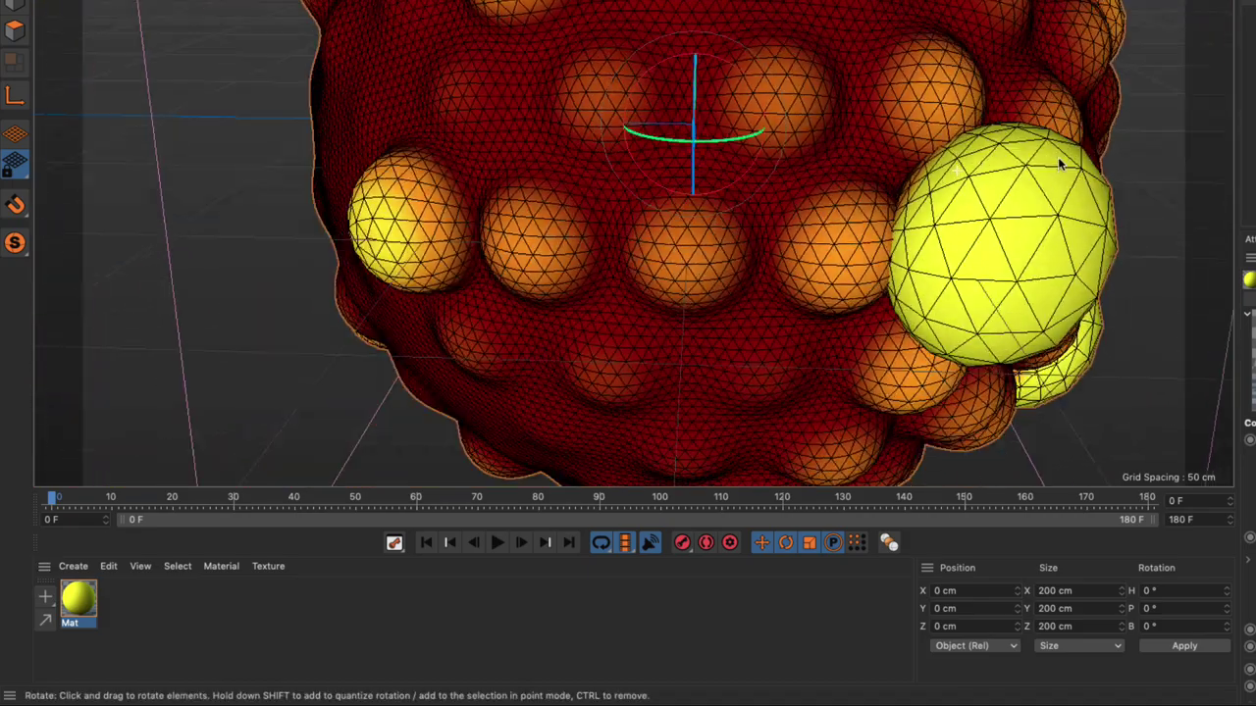
scroll(959, 149, up, 6)
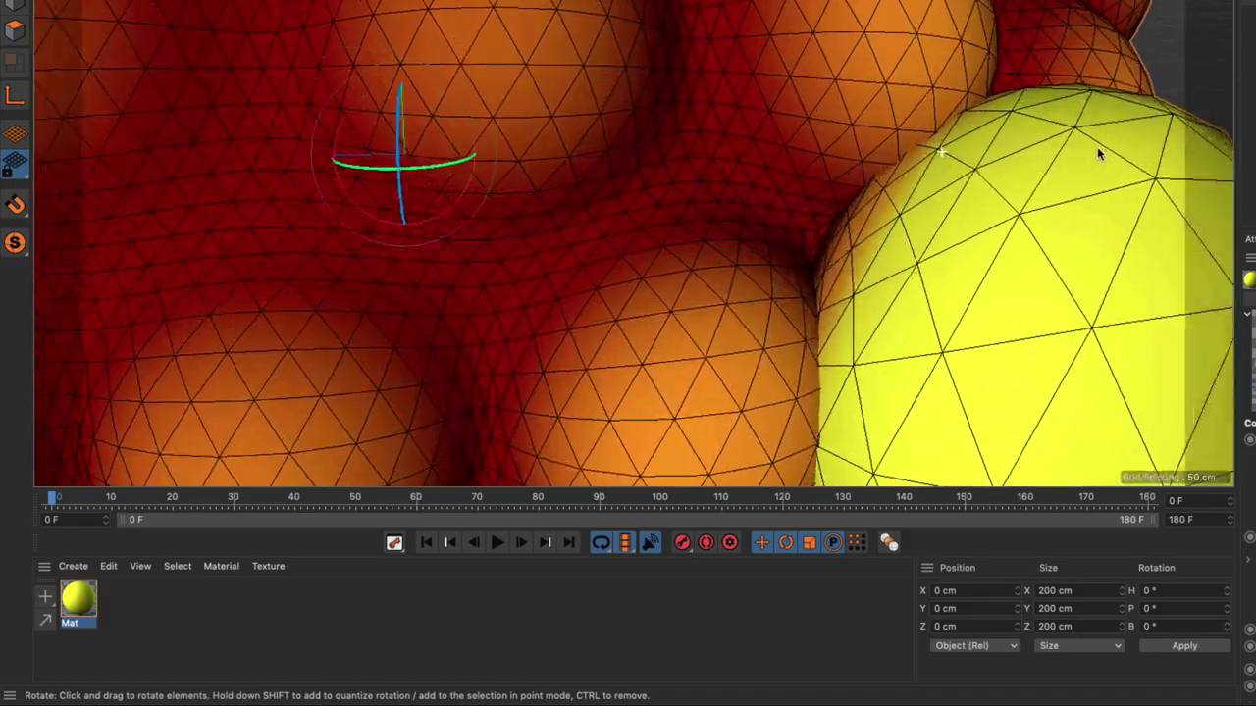
scroll(1003, 188, up, 3)
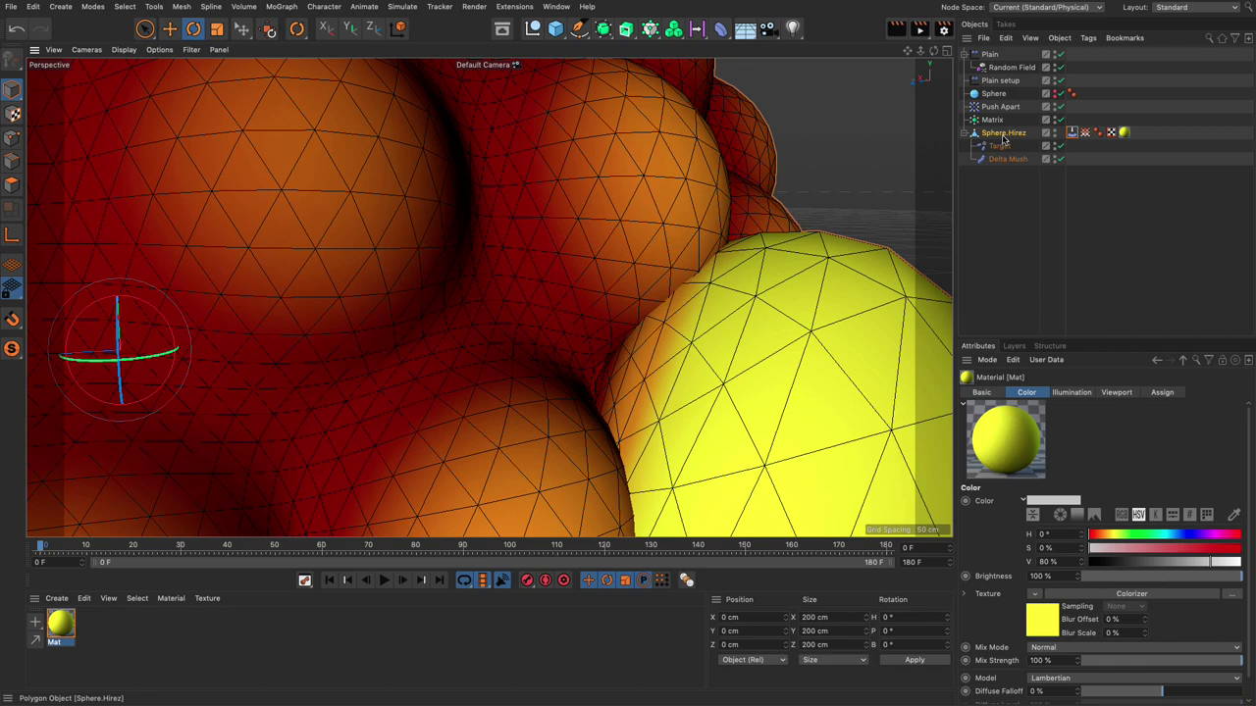
Add a Sphere.Hirez Instance at the bottom of the object list and disable it
click(604, 31)
click(660, 75)
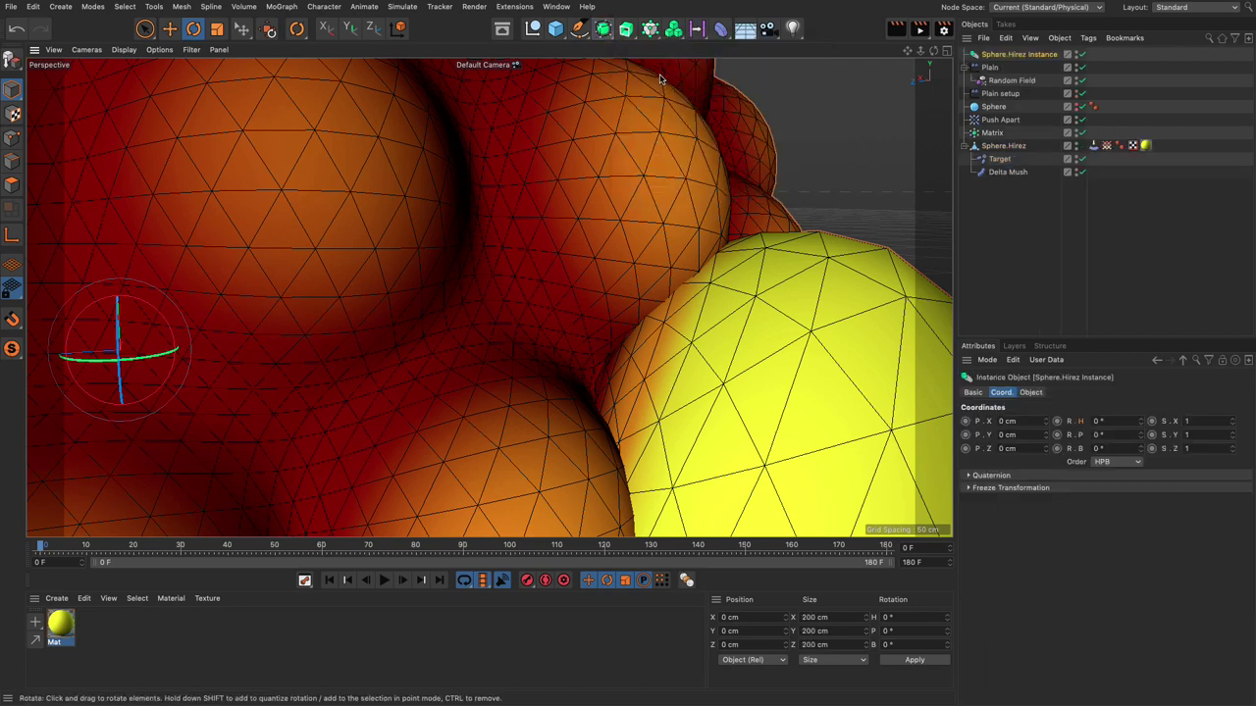
drag(1006, 55, 1020, 187)
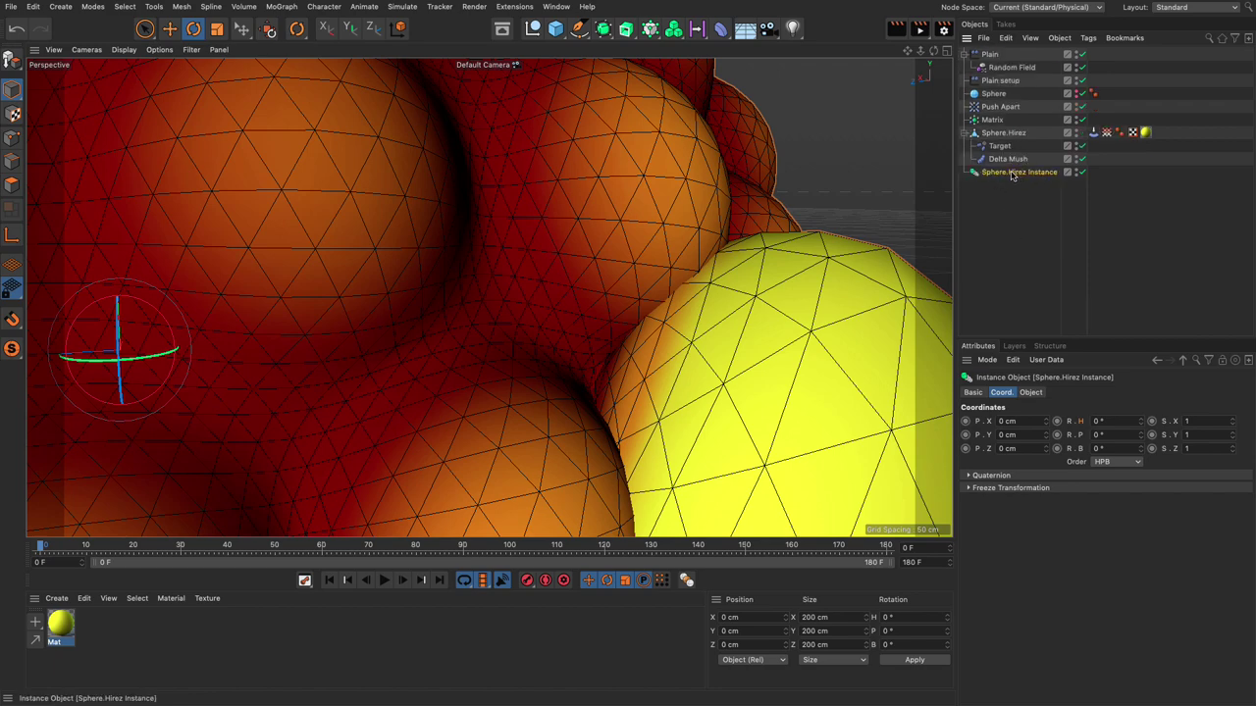
click(1081, 172)
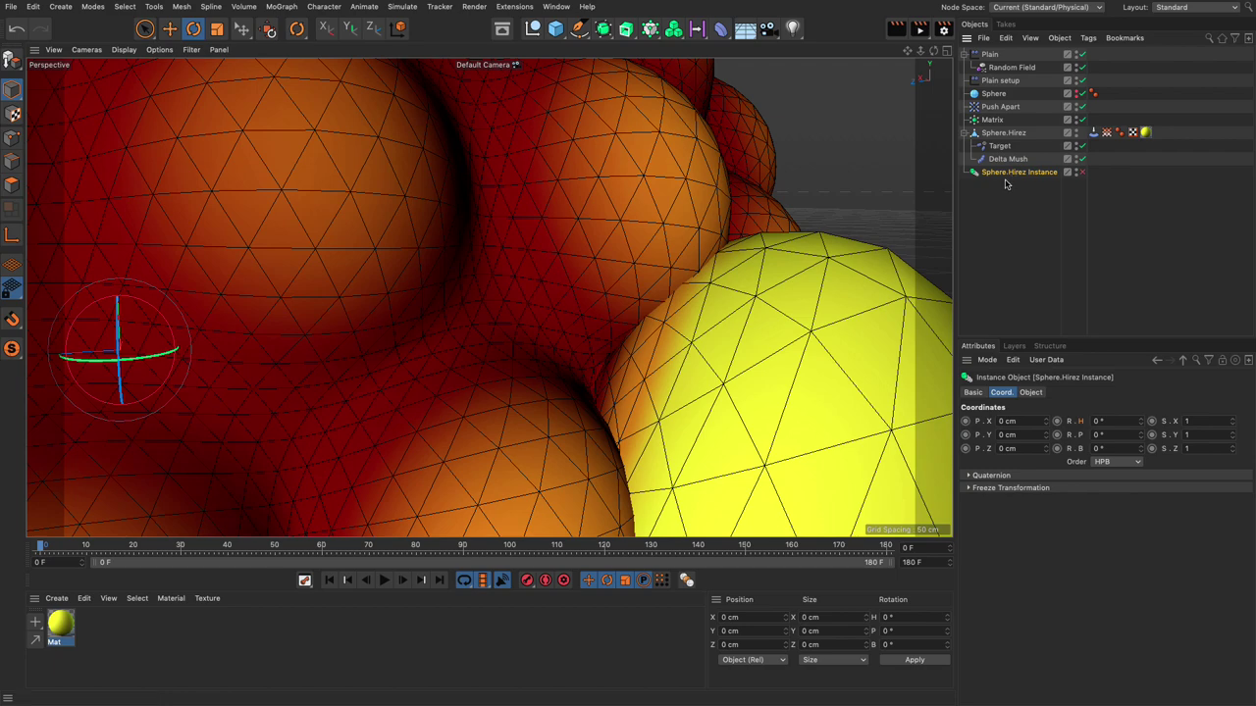
Parent Sphere.Hirez under a new Volume Builder
click(995, 135)
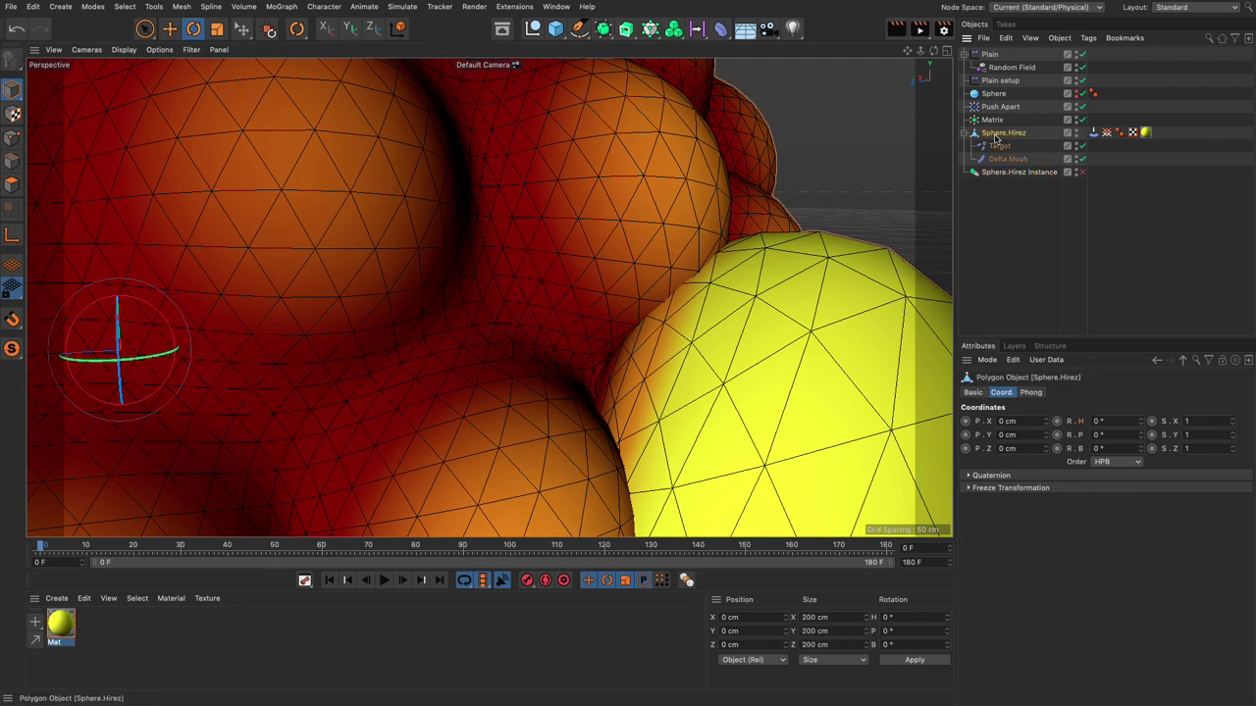
click(674, 33)
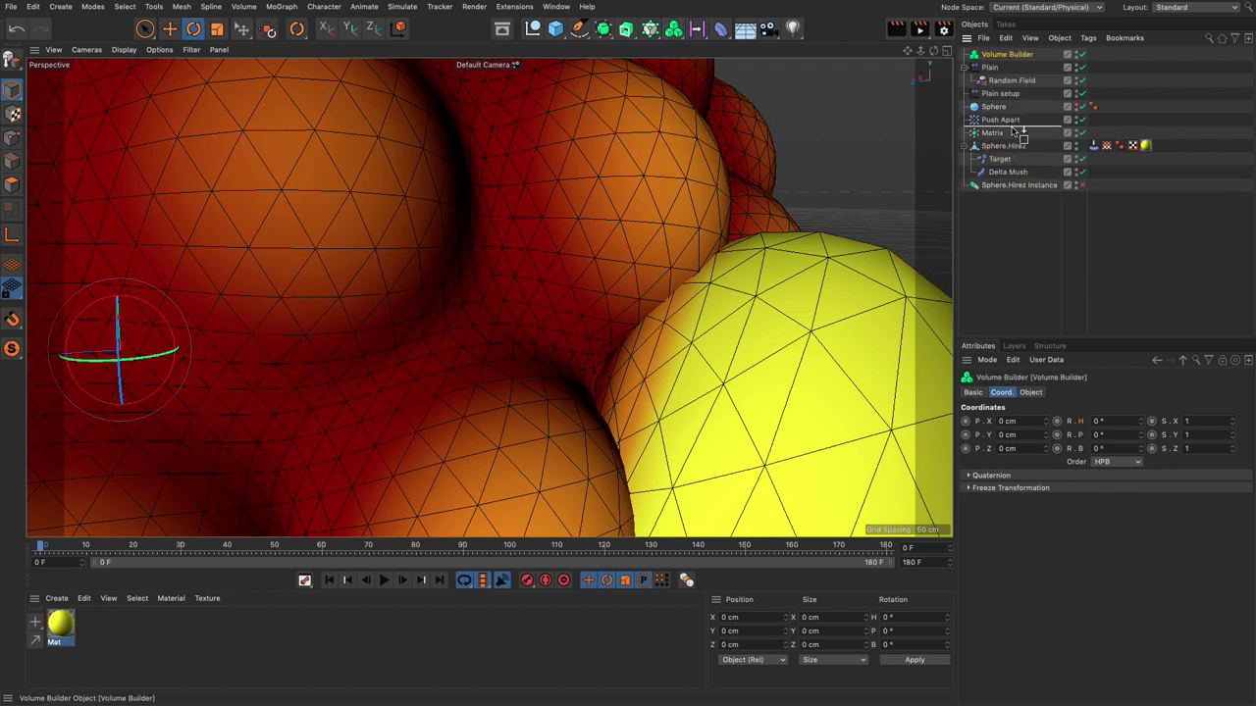
drag(1005, 144, 1030, 165)
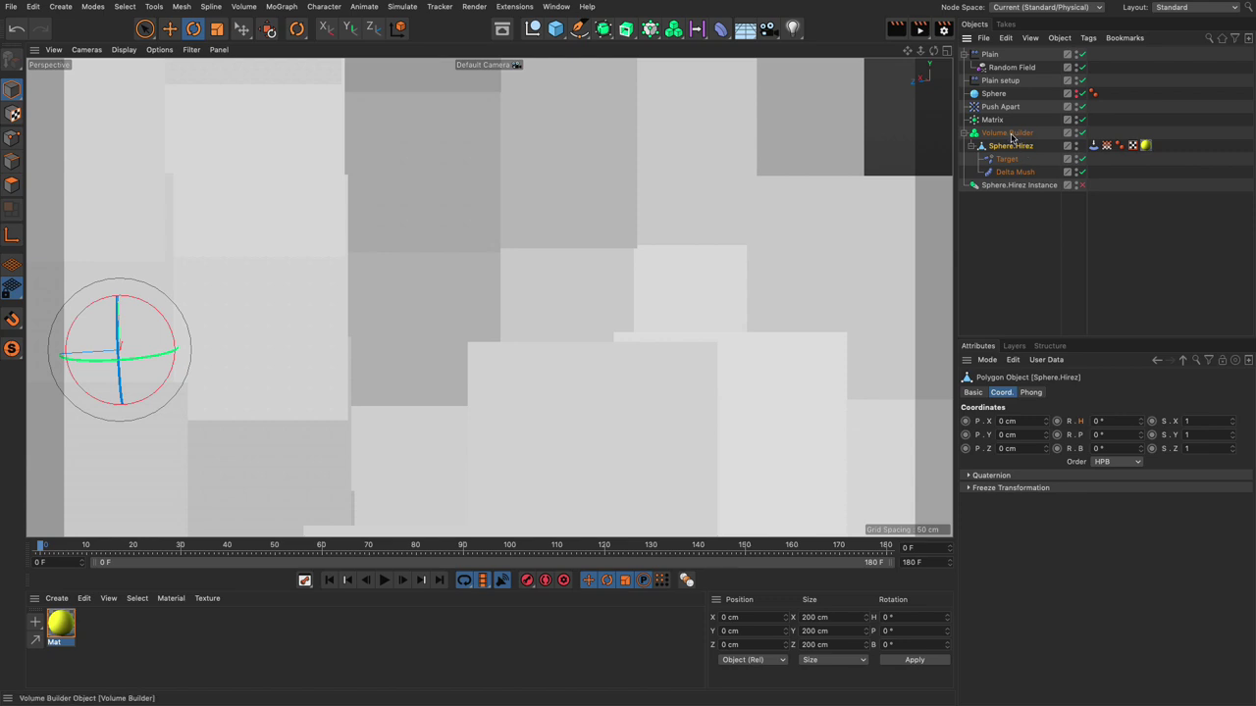
Give the Volume Builder 5 cm voxels and Fog volume type, then switch it off
key(h)
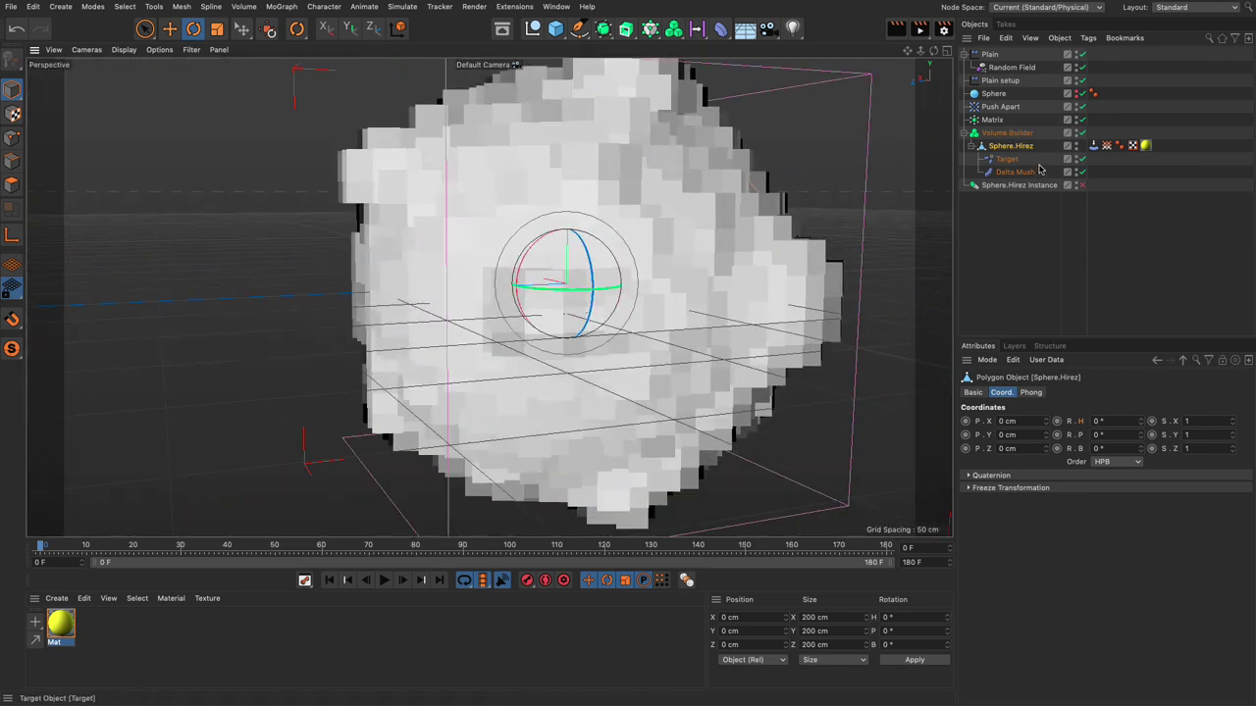
click(1011, 135)
click(1032, 393)
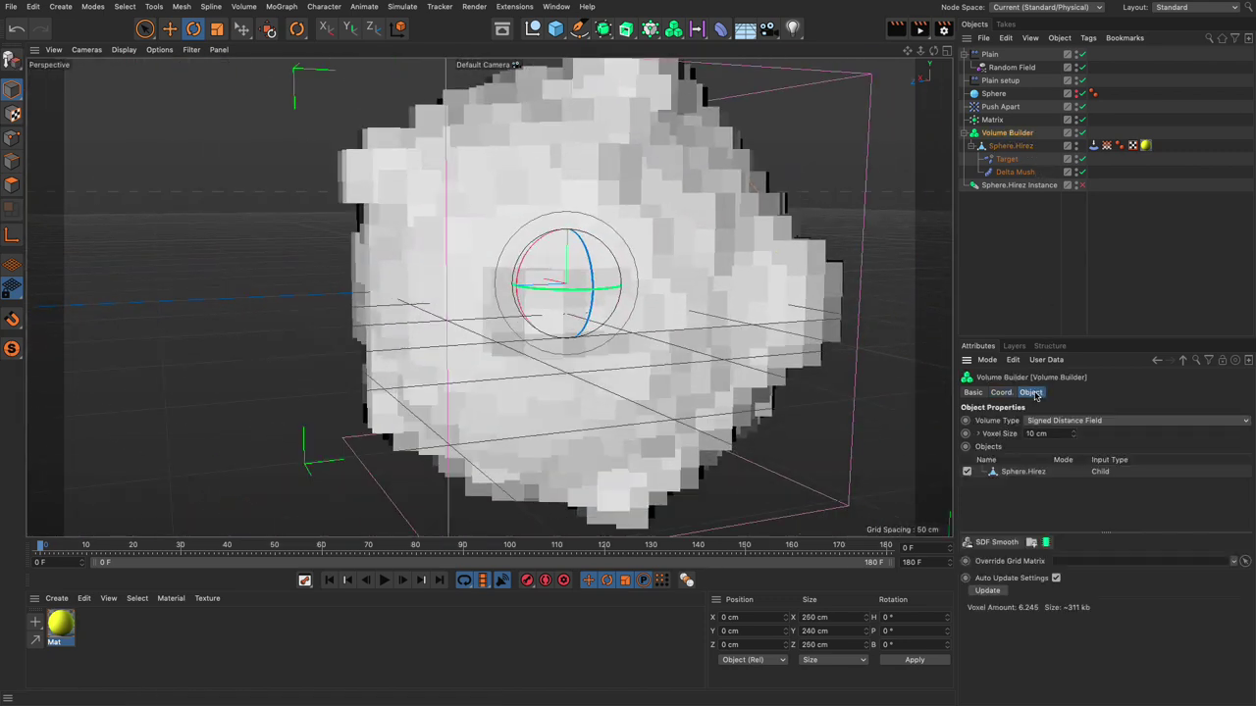
click(1028, 433)
text(5)
key(Return)
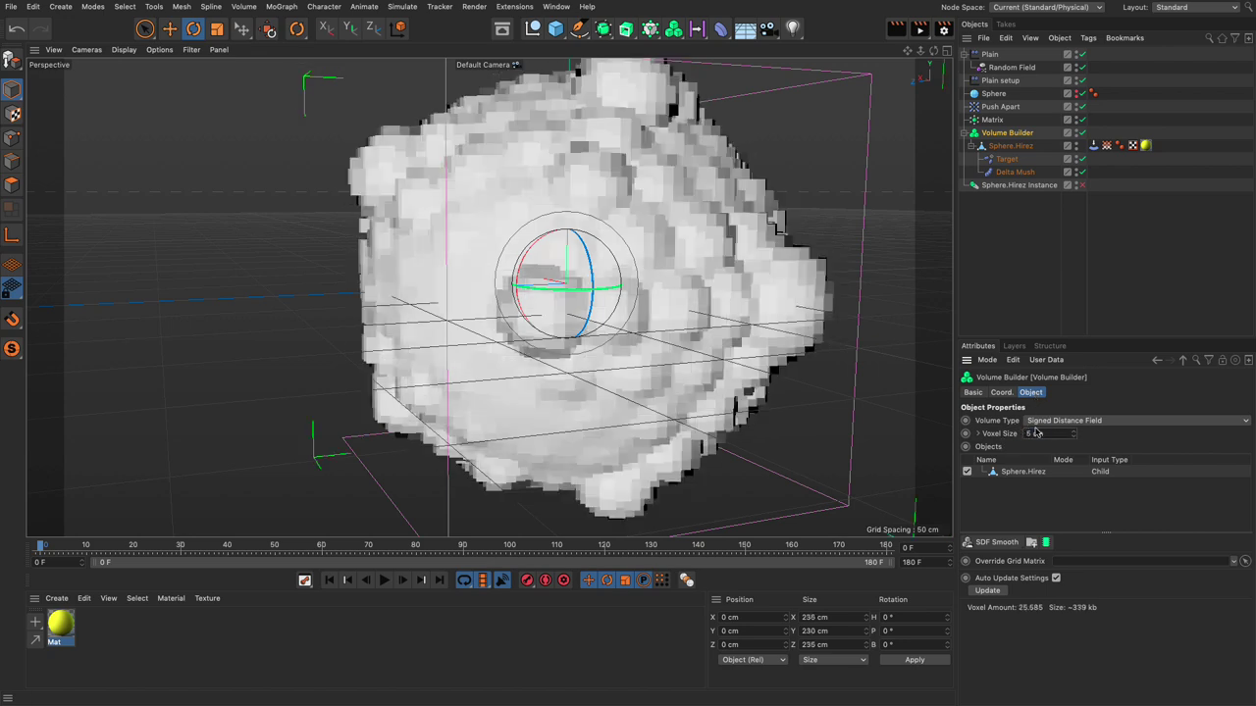
click(1037, 421)
click(1043, 447)
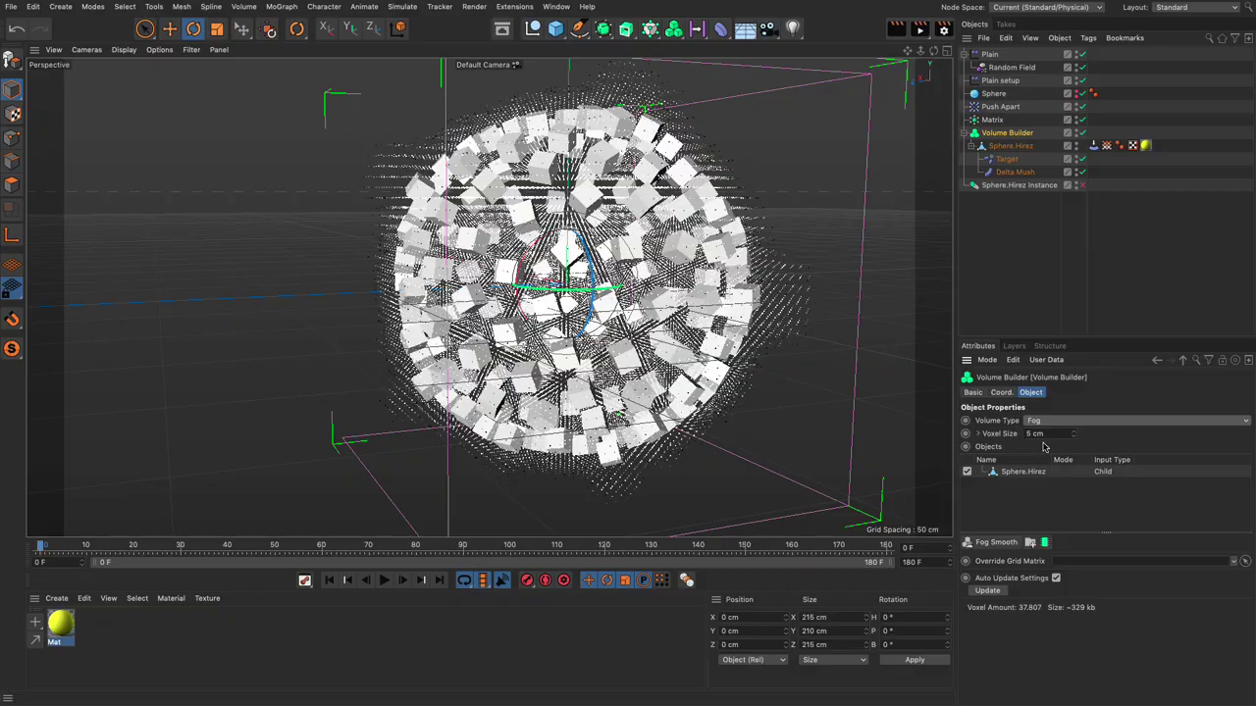
scroll(766, 226, up, 5)
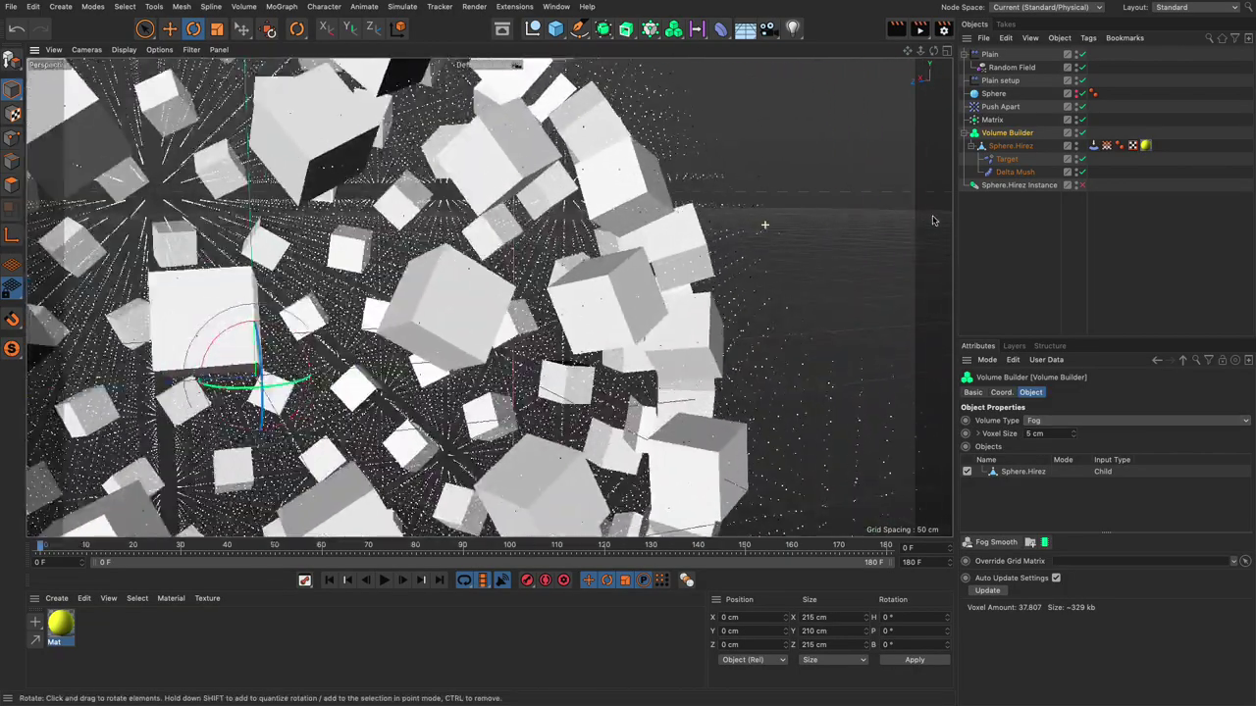
scroll(750, 225, up, 4)
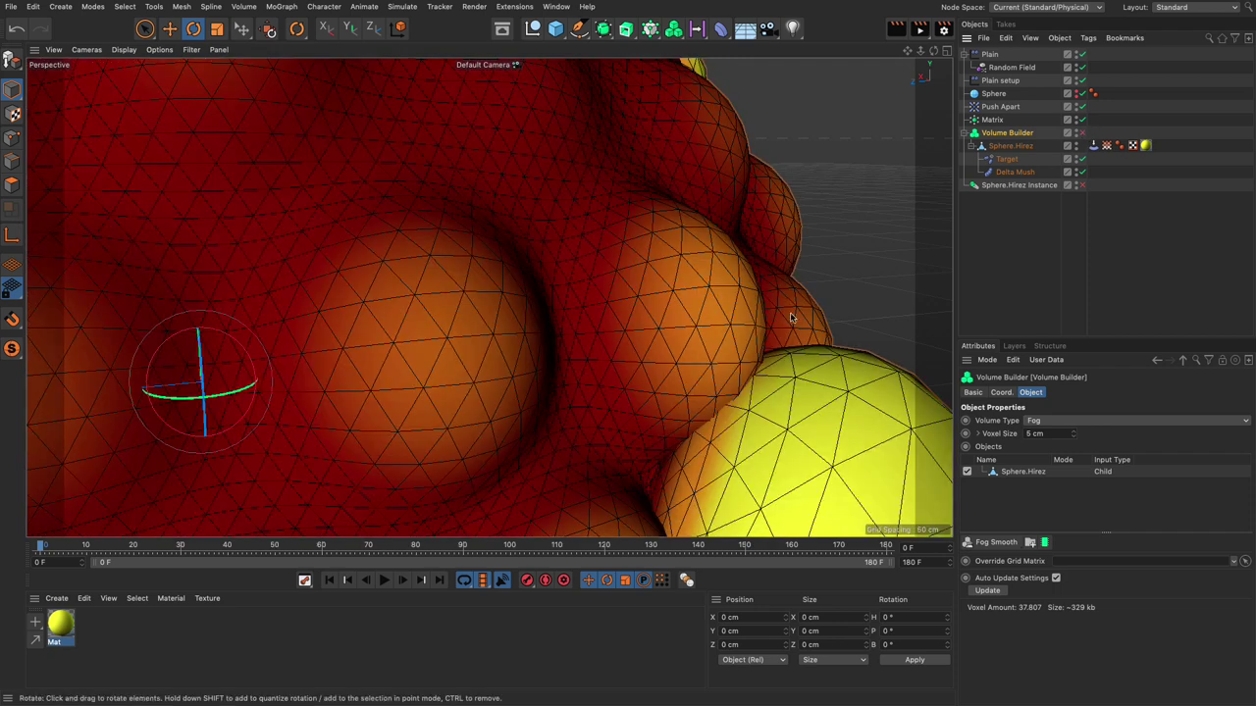
alt+drag(790, 312, 703, 368)
scroll(666, 355, up, 3)
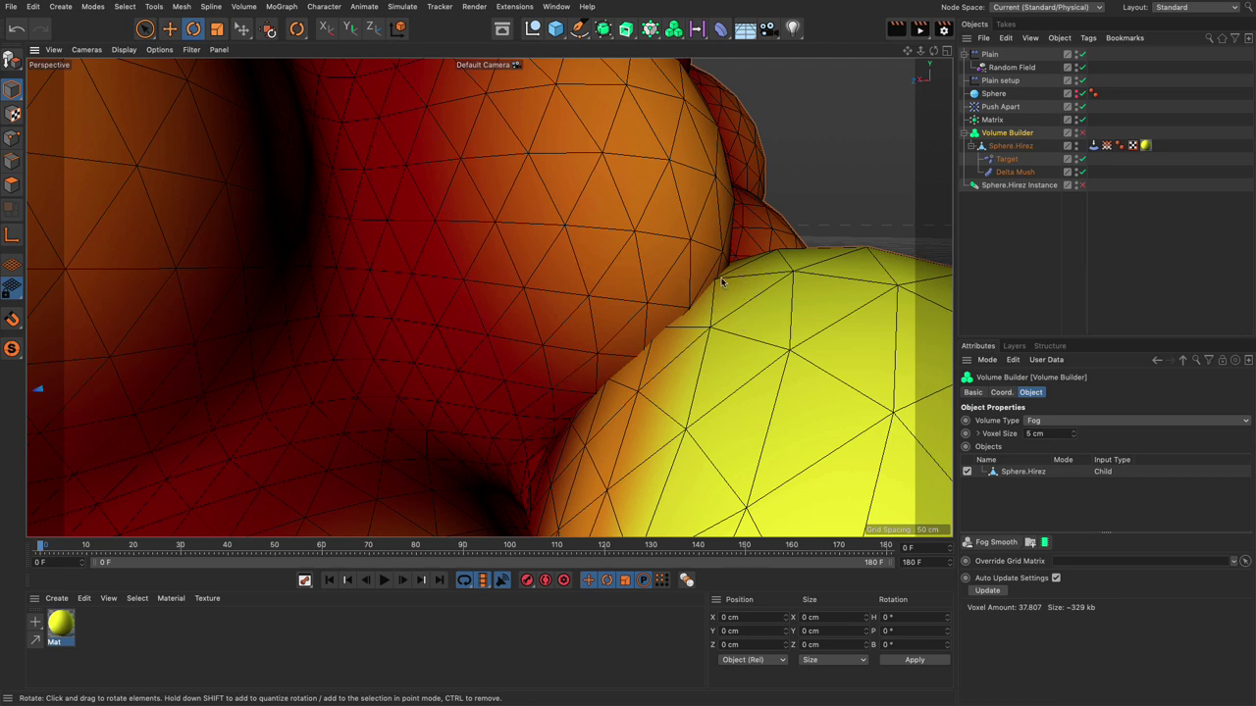
Hide the Volume Builder in the view and show the Sphere.Hirez Instance
click(1078, 131)
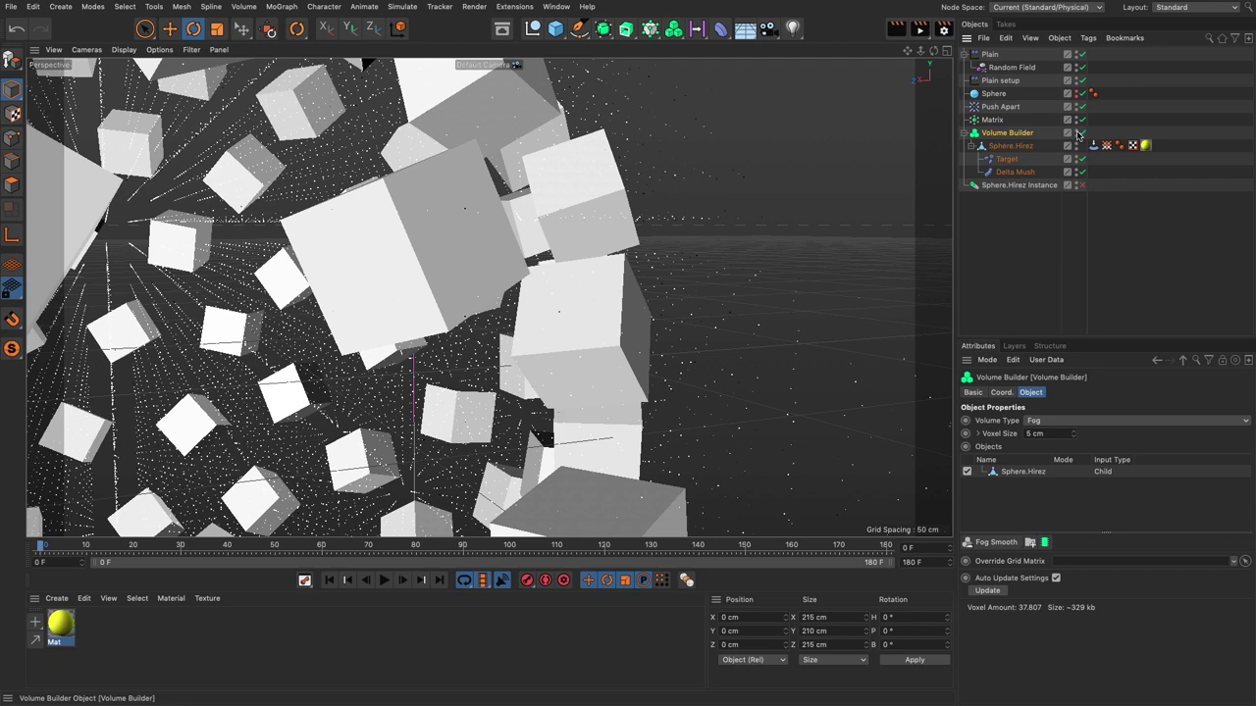
click(1078, 183)
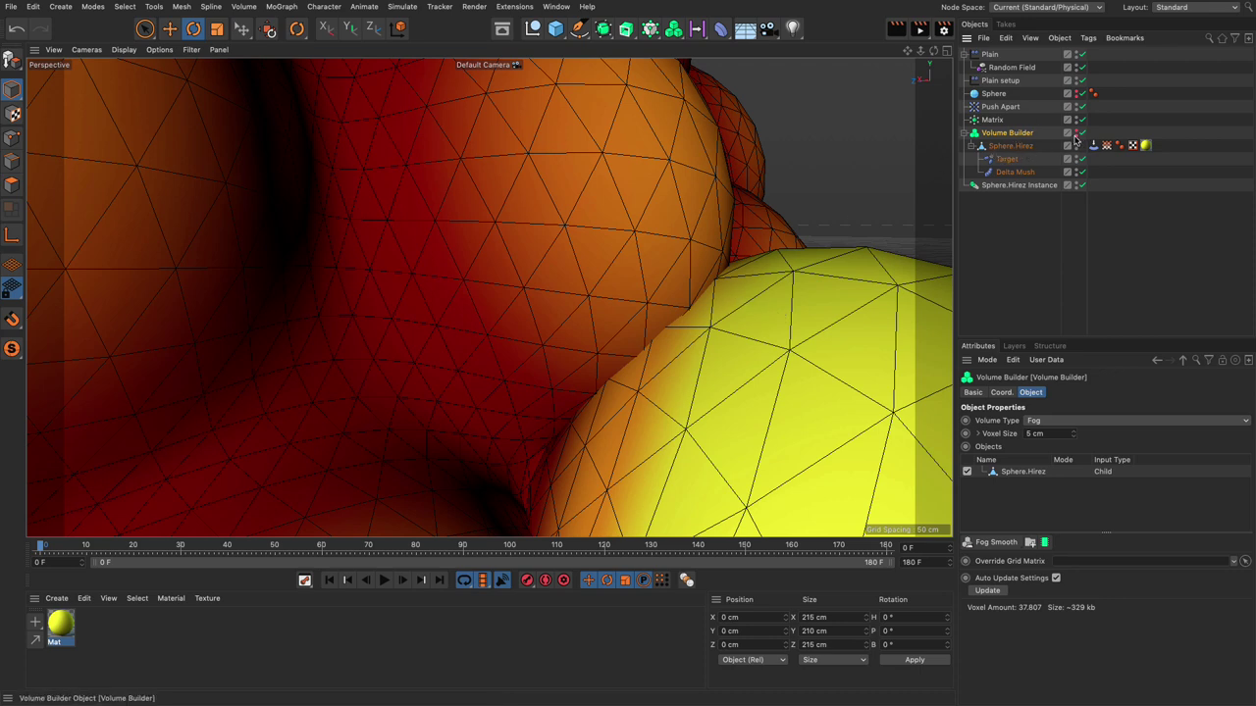
scroll(751, 319, down, 10)
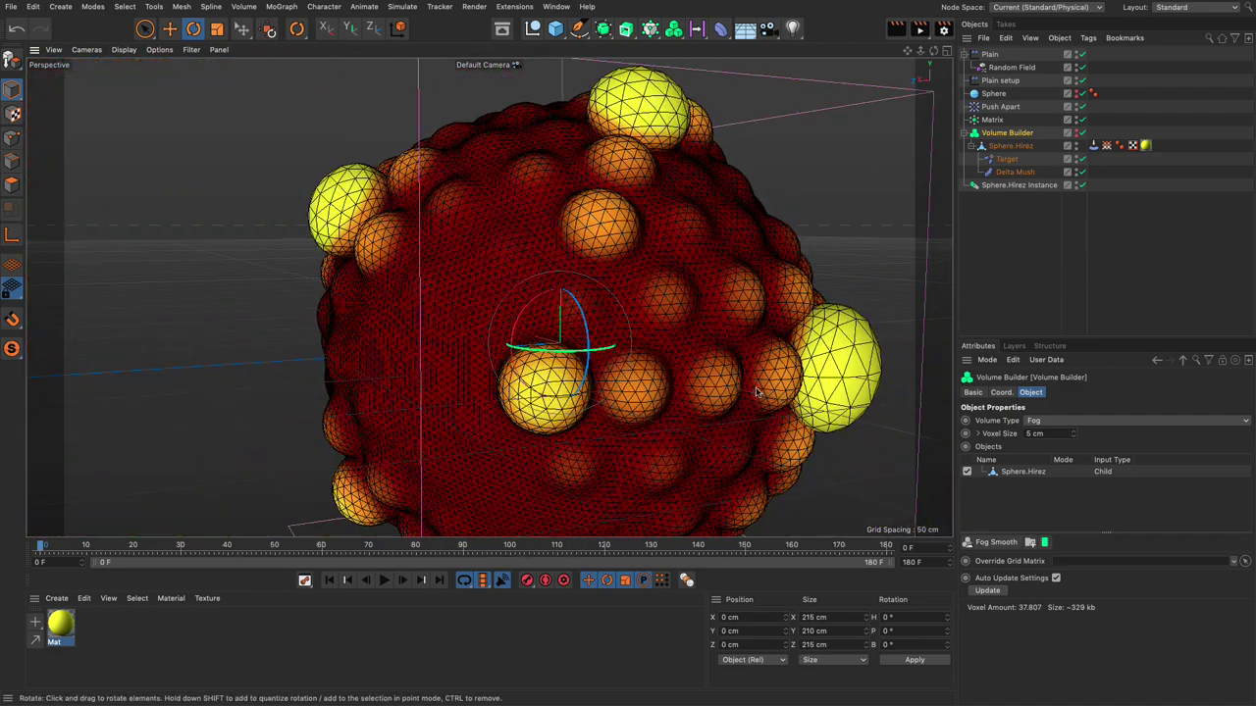
alt+middle_drag(755, 392, 648, 390)
Add a Smoothing deformer and place it under the Sphere.Hirez Instance
click(992, 186)
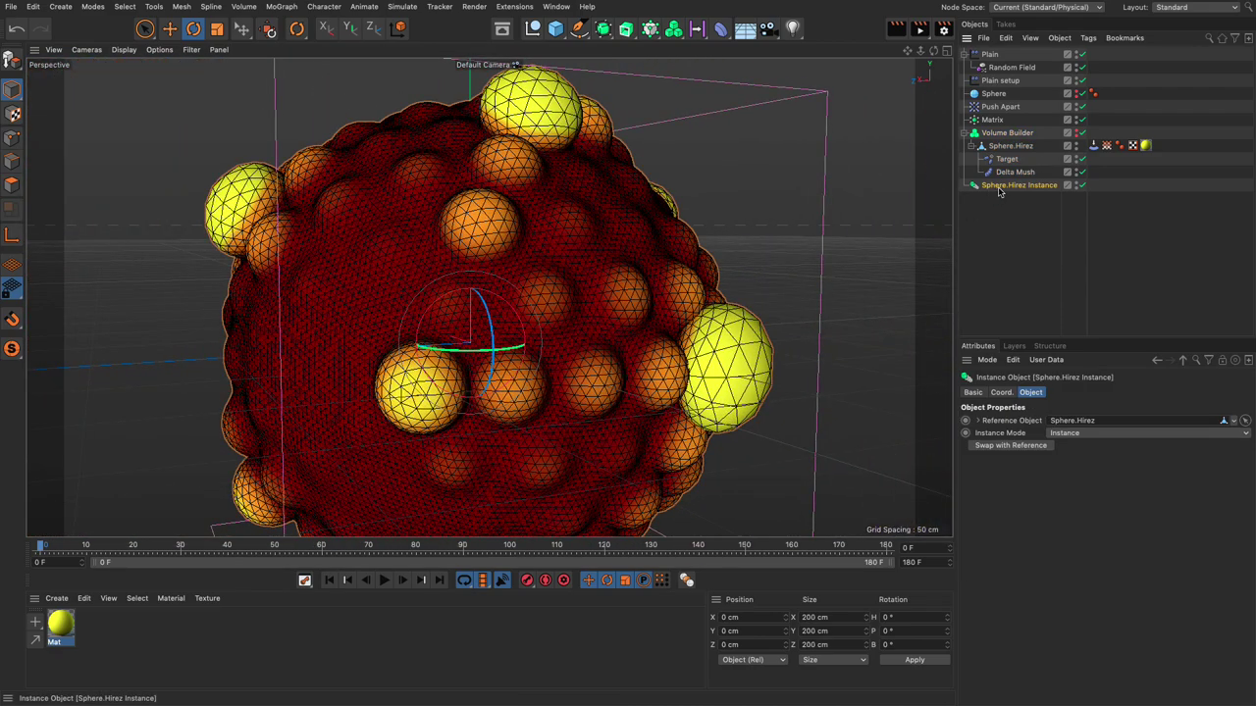
click(720, 27)
click(1066, 141)
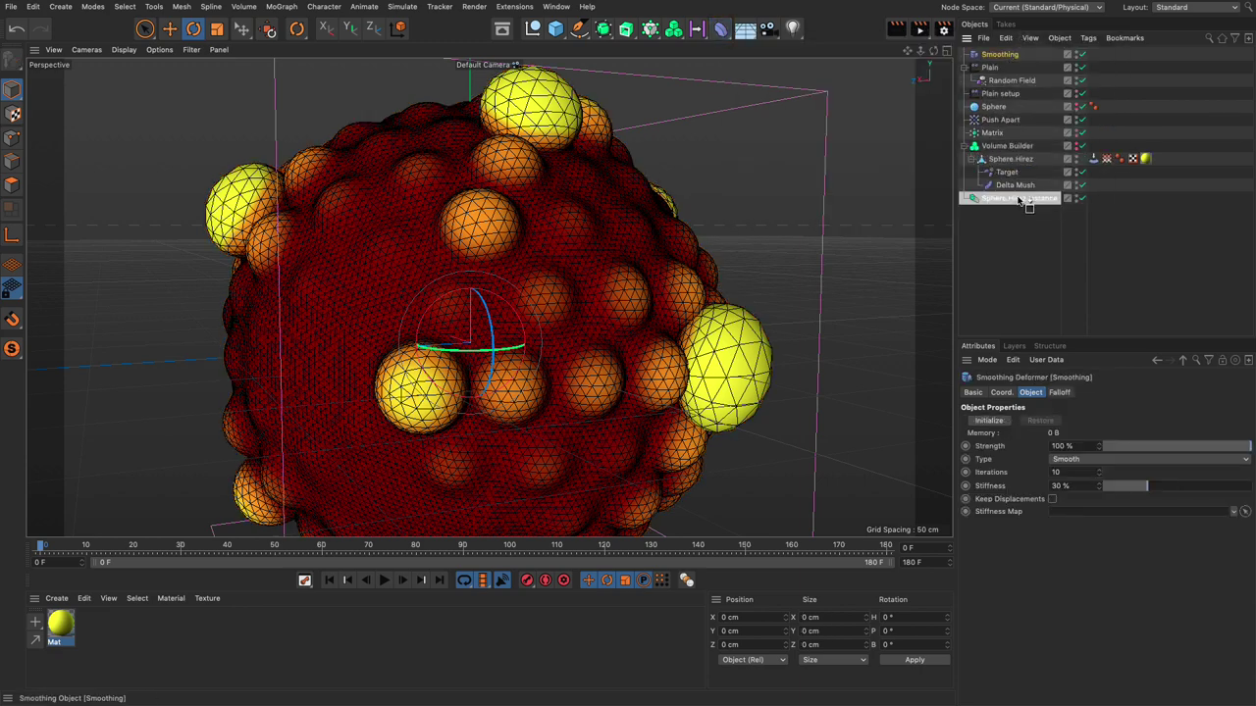
drag(1017, 201, 1018, 199)
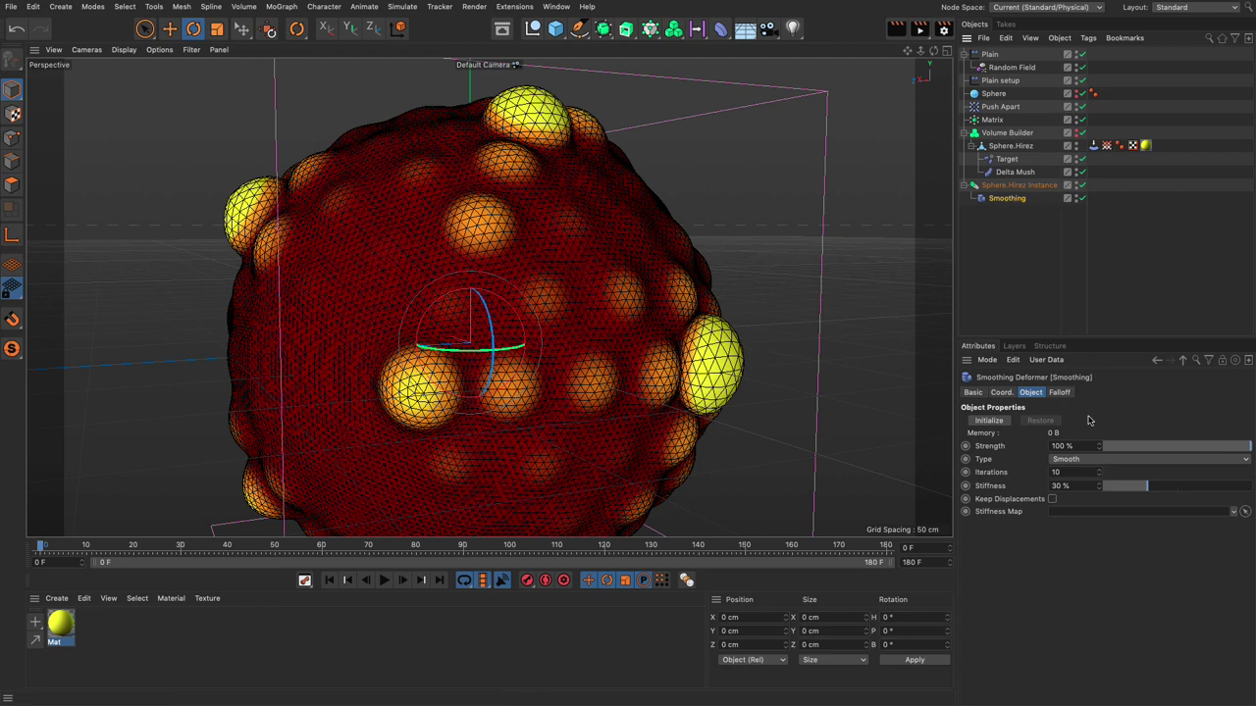
click(1060, 393)
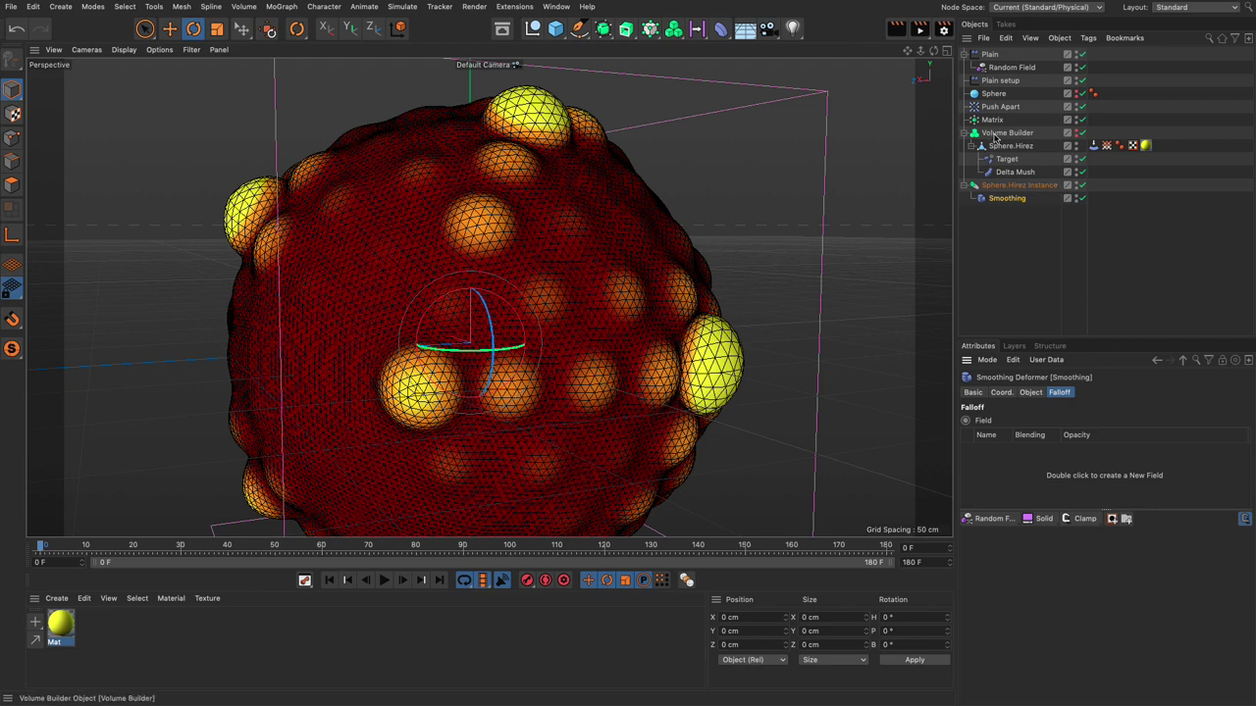
drag(995, 139, 1030, 464)
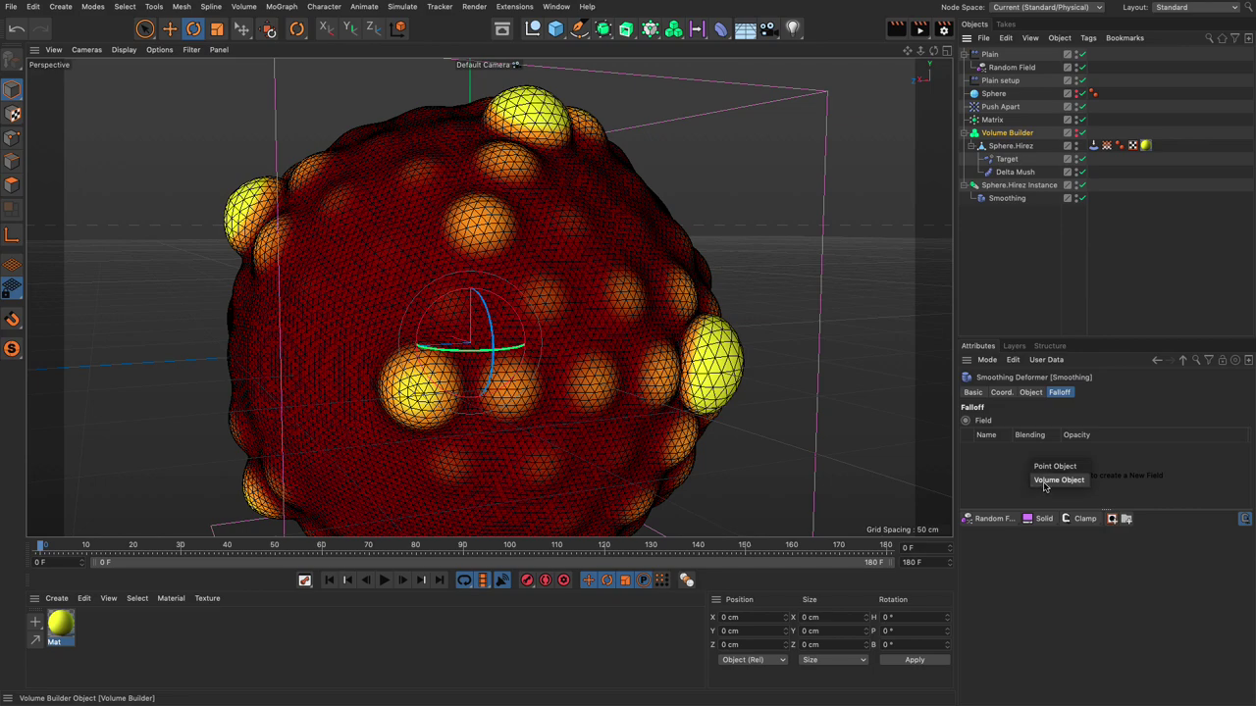
click(1045, 481)
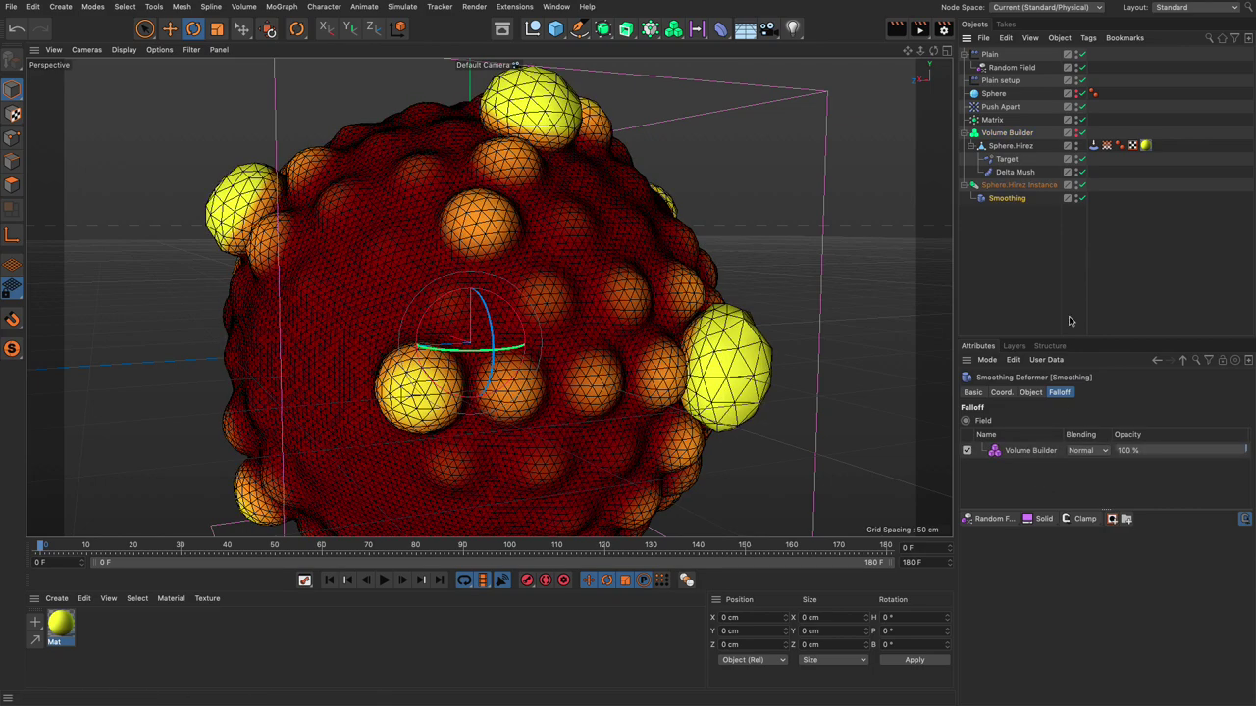
scroll(810, 316, up, 6)
scroll(810, 315, up, 2)
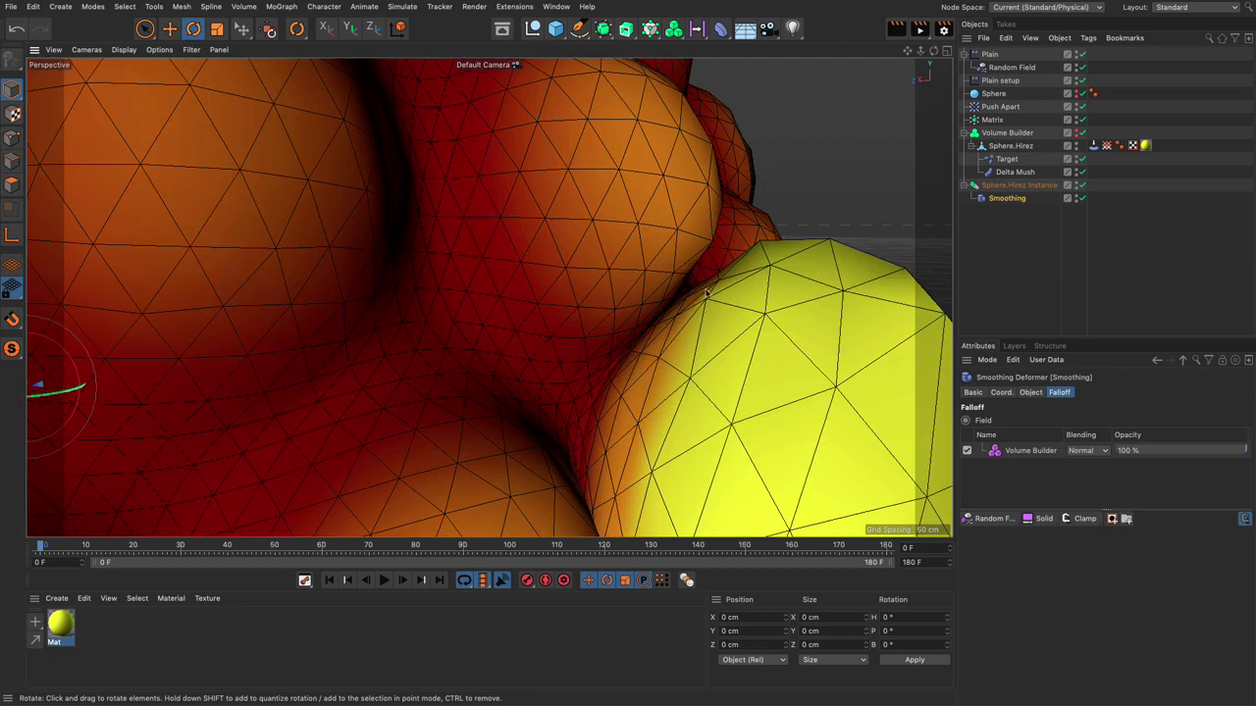
click(1081, 199)
click(1081, 199)
scroll(702, 328, down, 10)
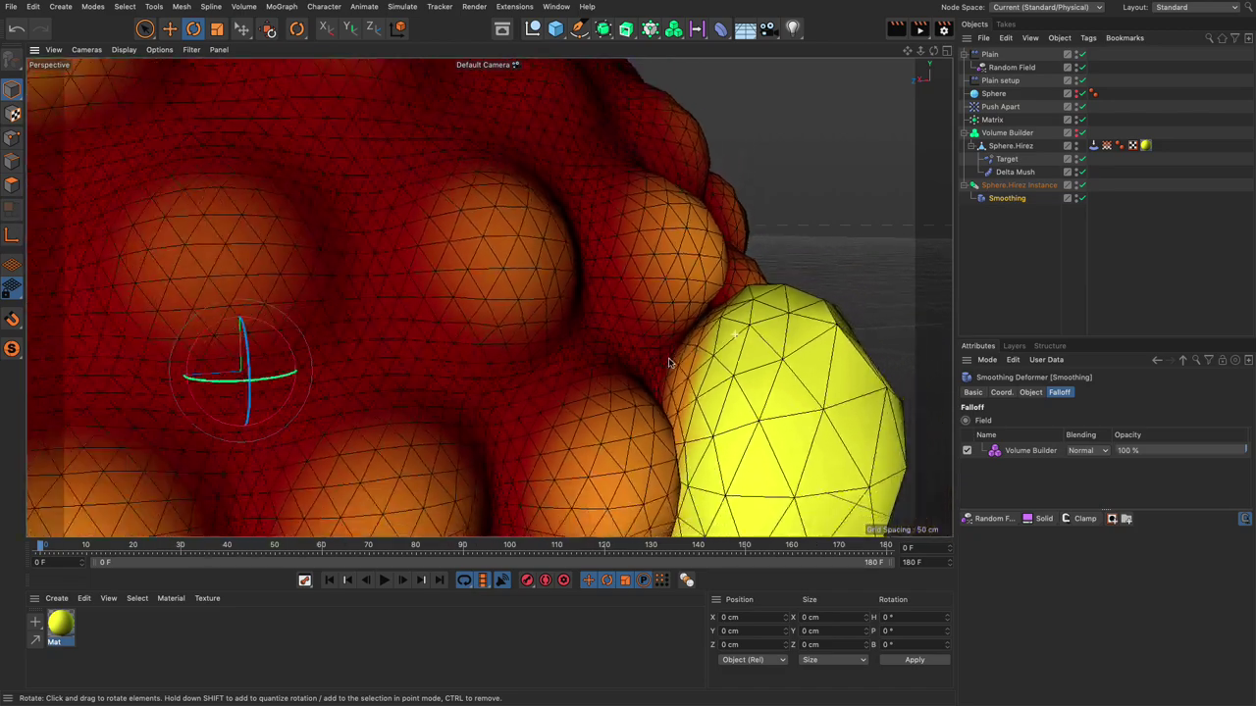
alt+drag(538, 413, 673, 327)
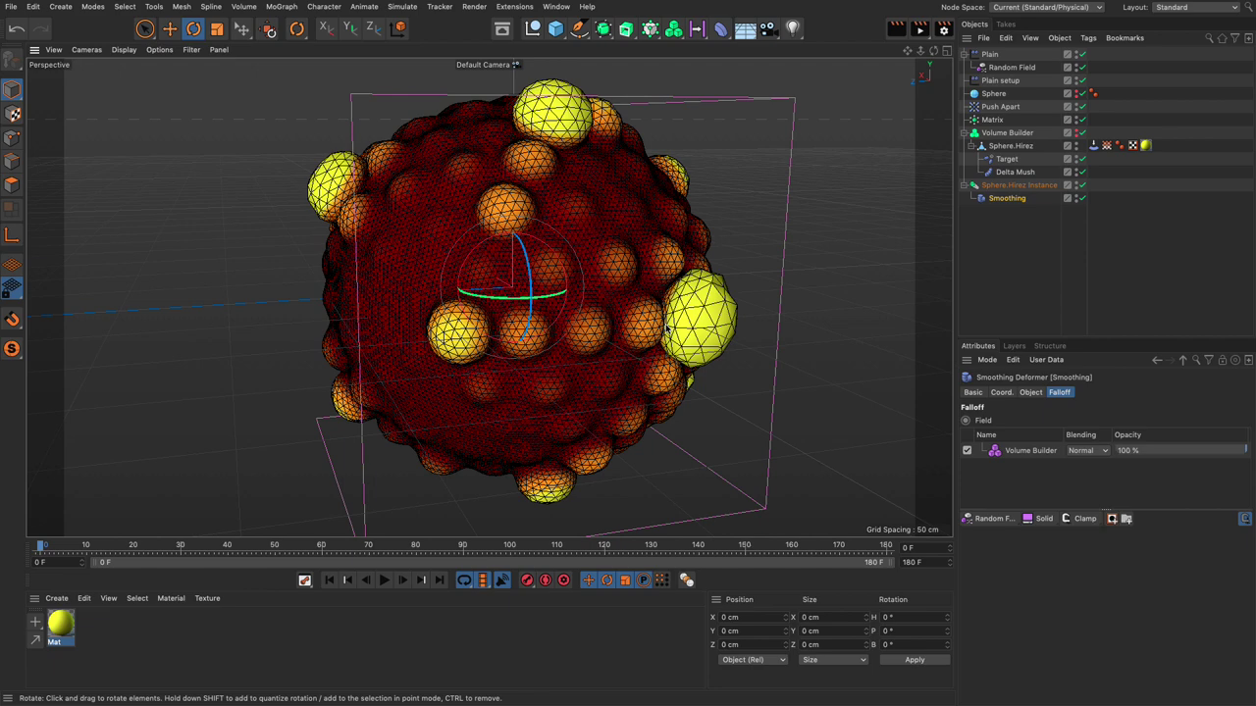
Add another Smoothing deformer under the Sphere.Hirez Instance
click(720, 28)
click(1066, 140)
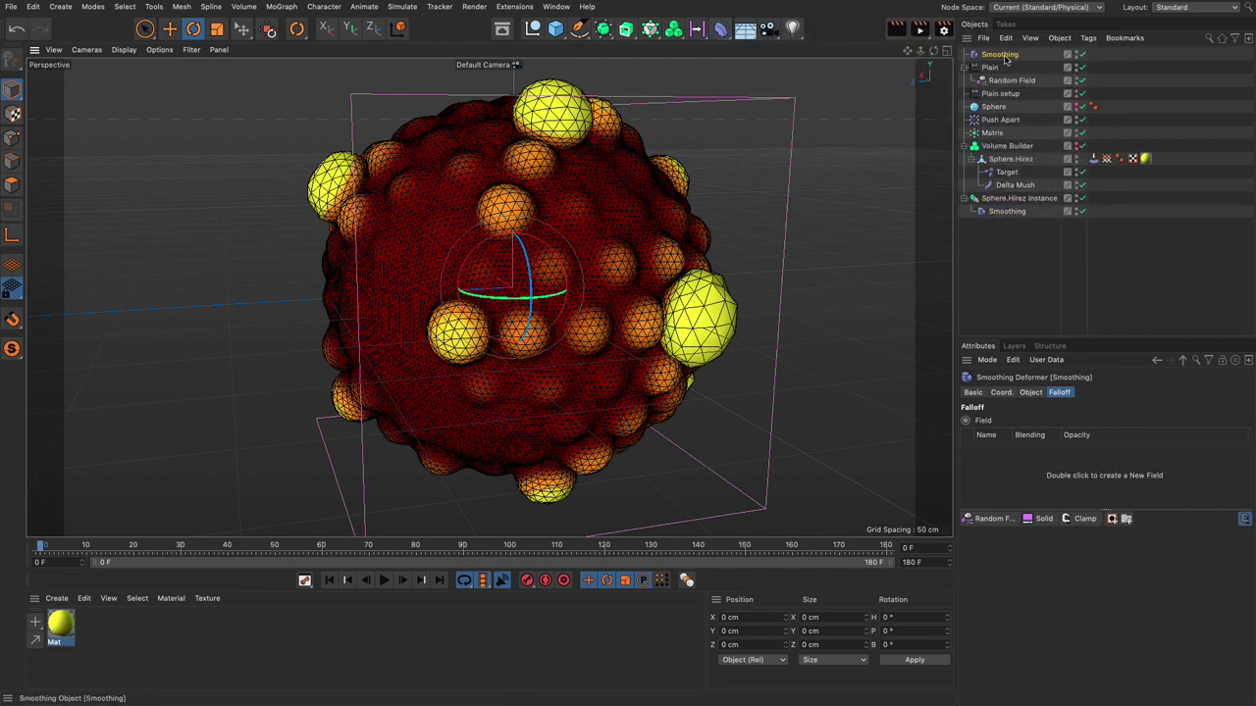
drag(1000, 55, 1021, 224)
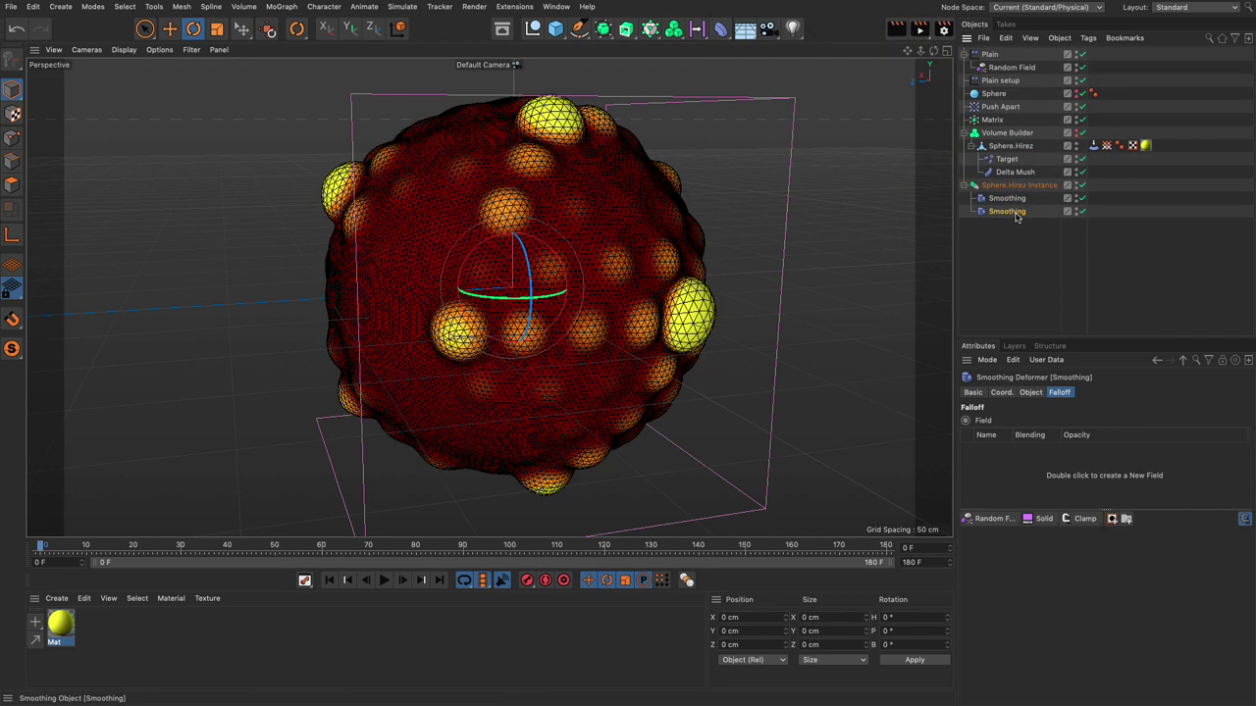
Set the new Smoothing deformer's Stiffness to 0 % and Iterations to 1
click(1030, 392)
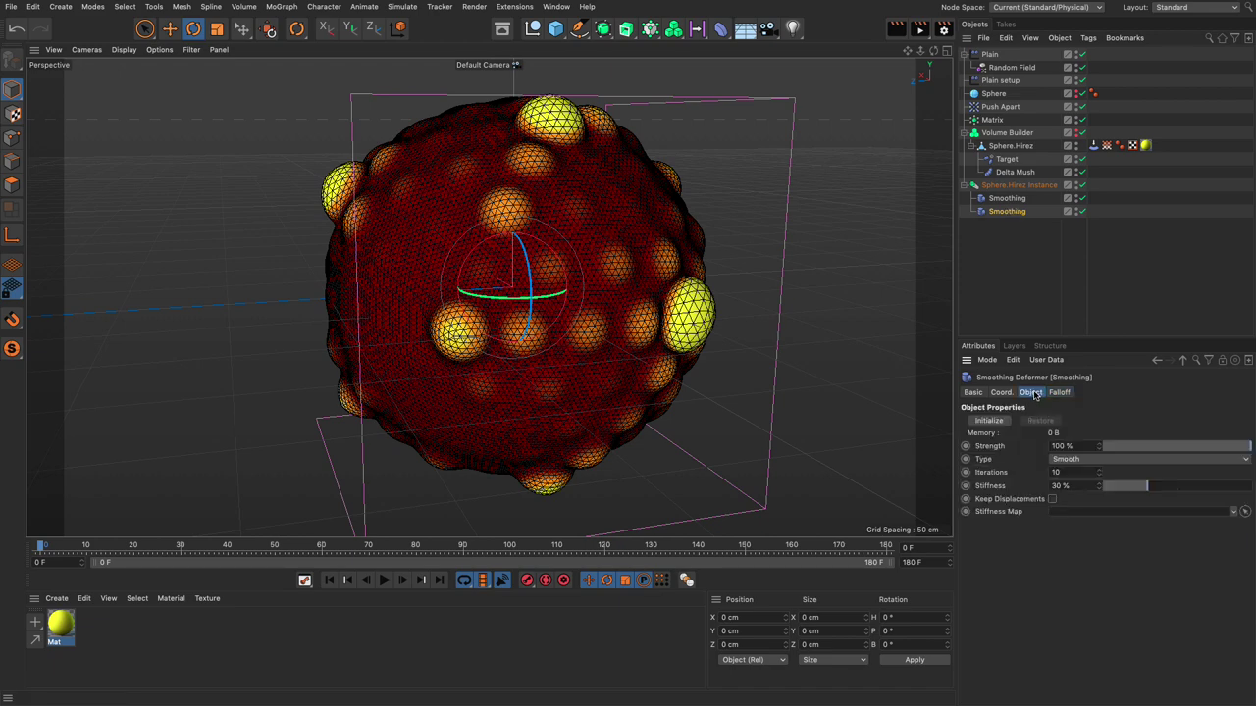
drag(1130, 487, 1102, 487)
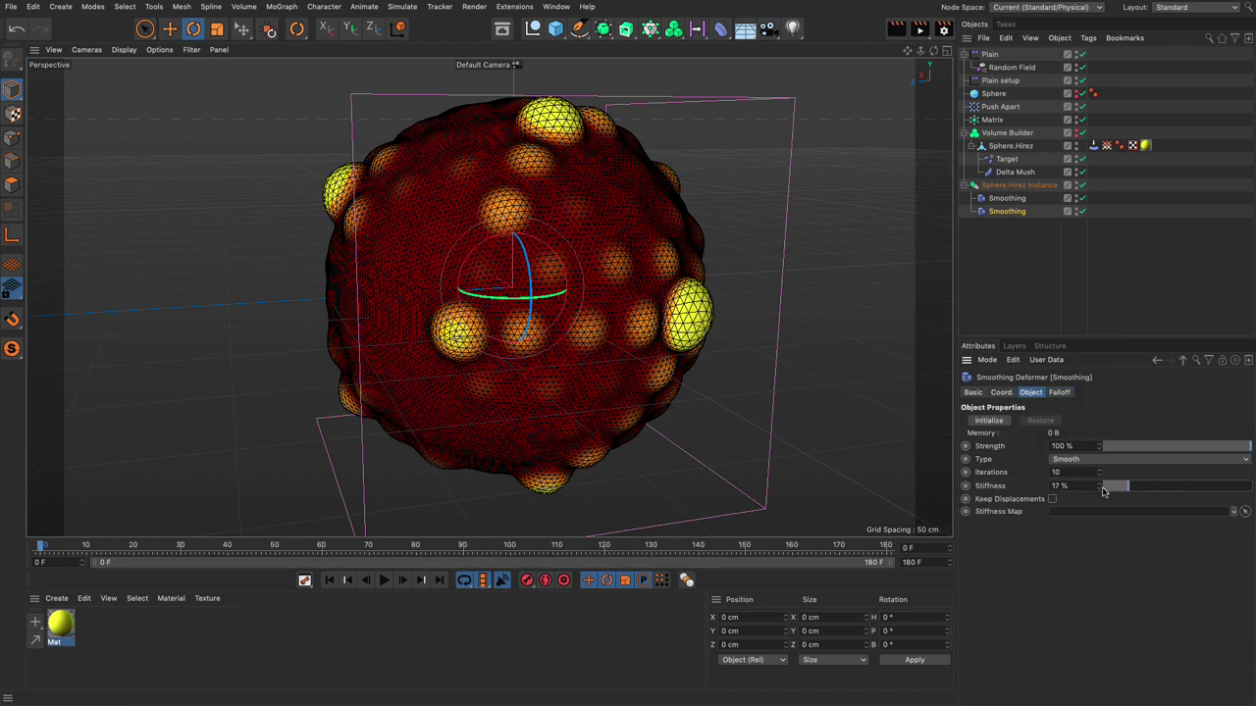
click(1067, 472)
text(1)
key(Return)
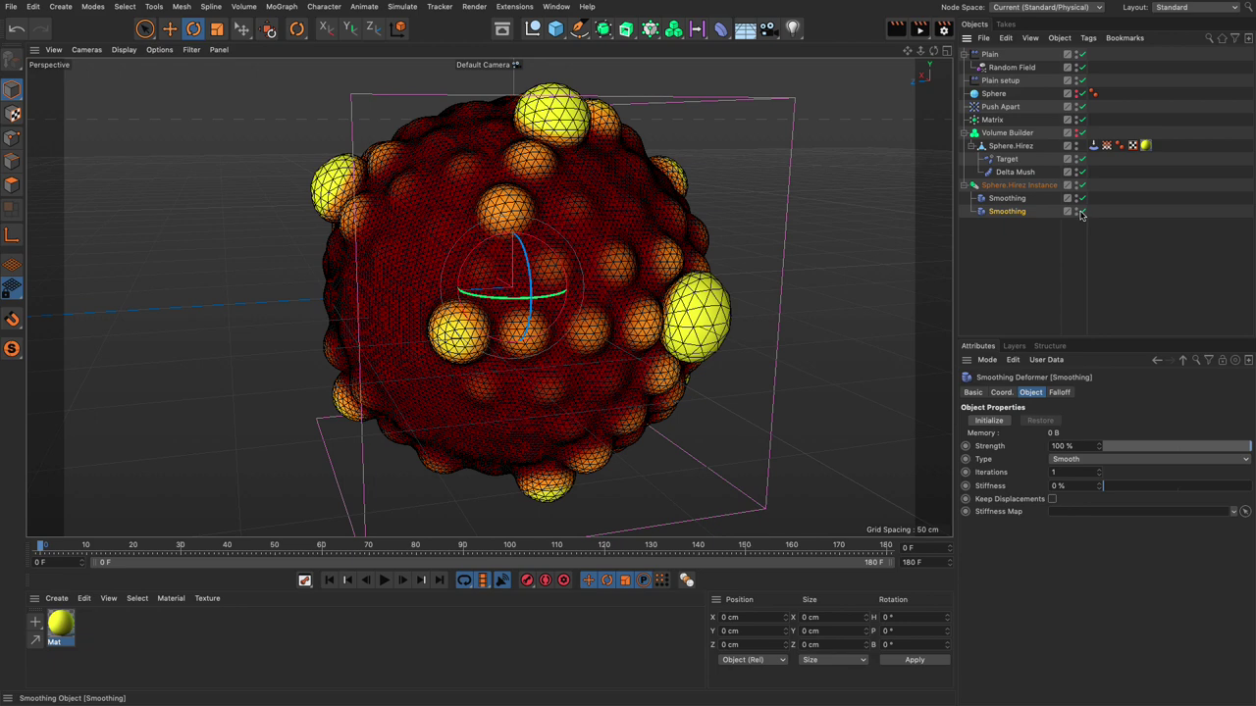
Toggle the second Smoothing off and on to compare, then clear the selection
click(1081, 212)
click(1081, 212)
click(1081, 212)
click(1081, 212)
click(1046, 274)
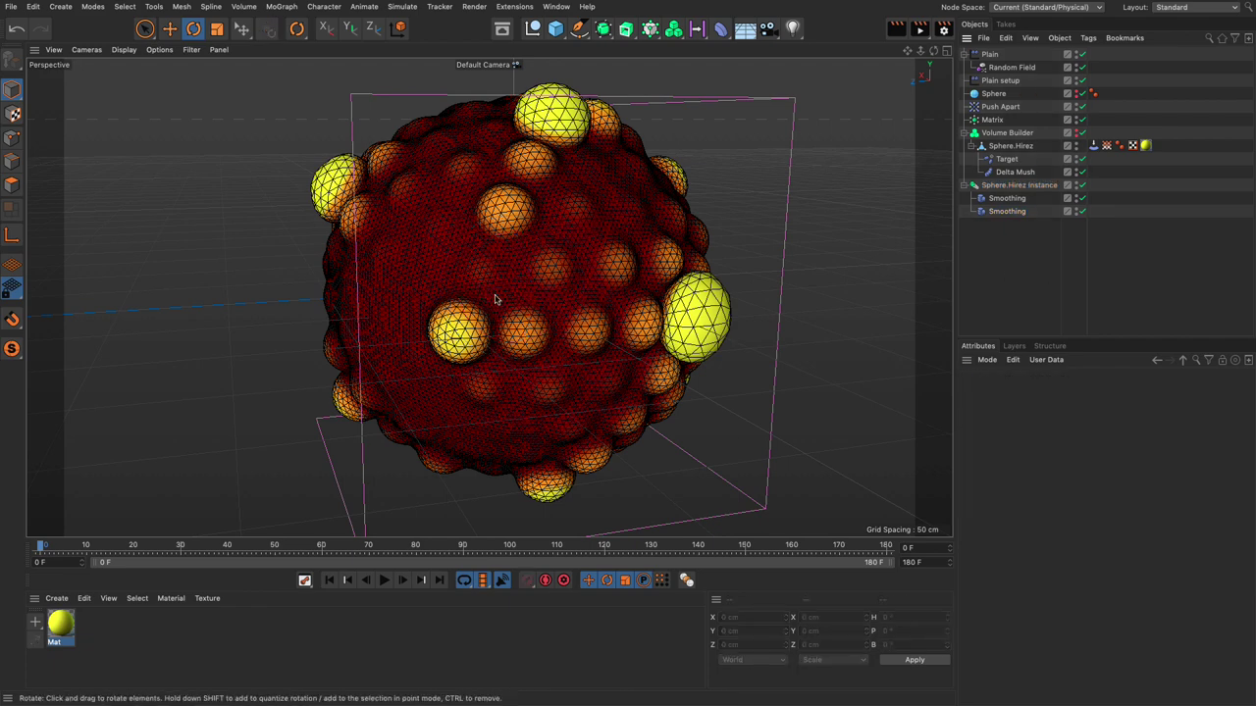
click(383, 580)
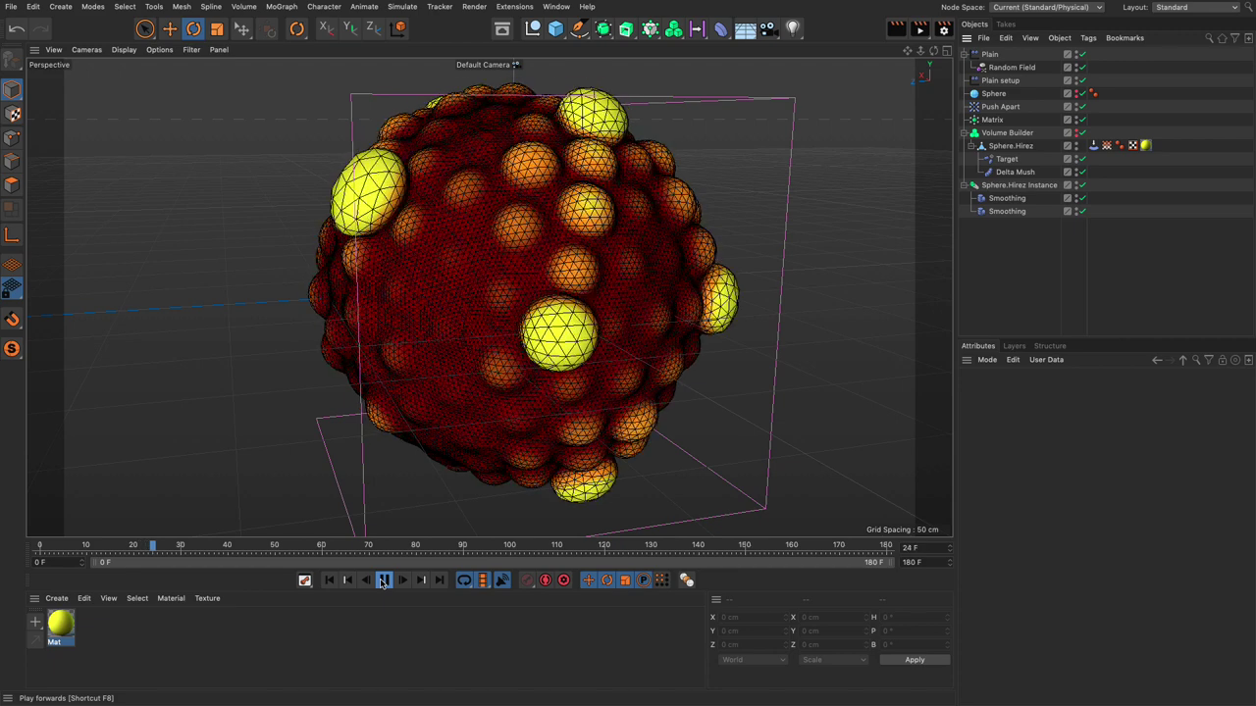
click(384, 580)
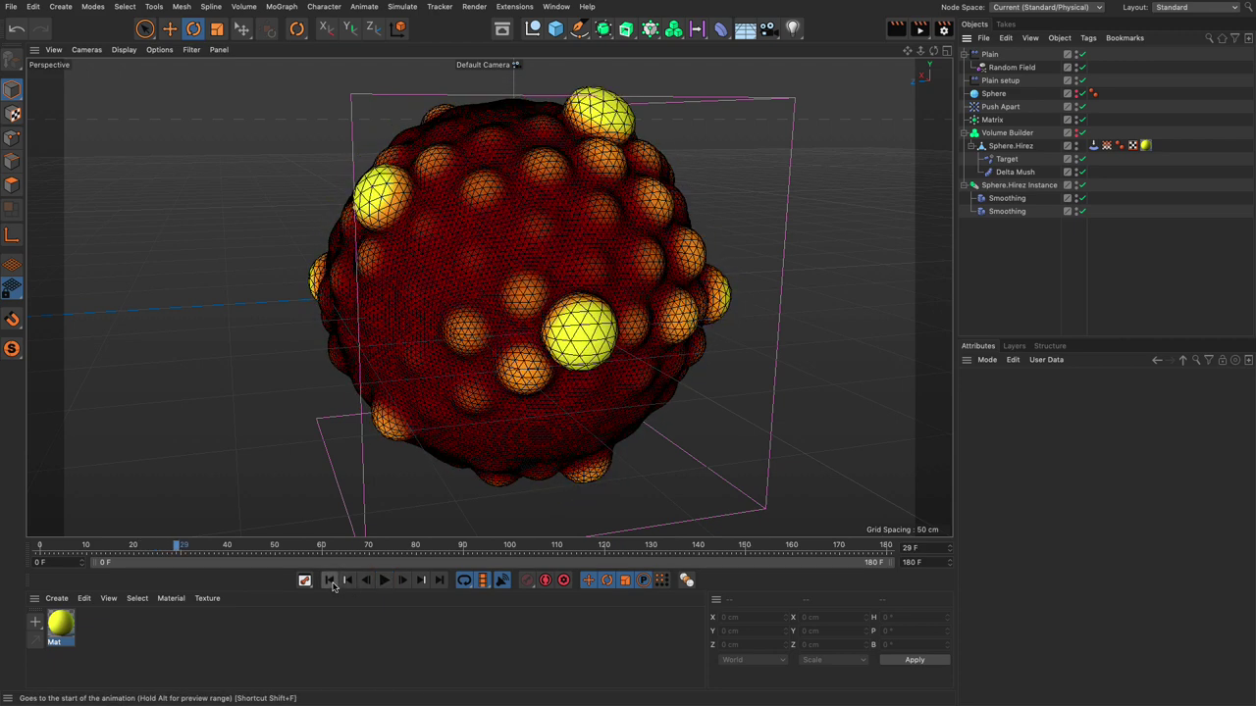
click(330, 580)
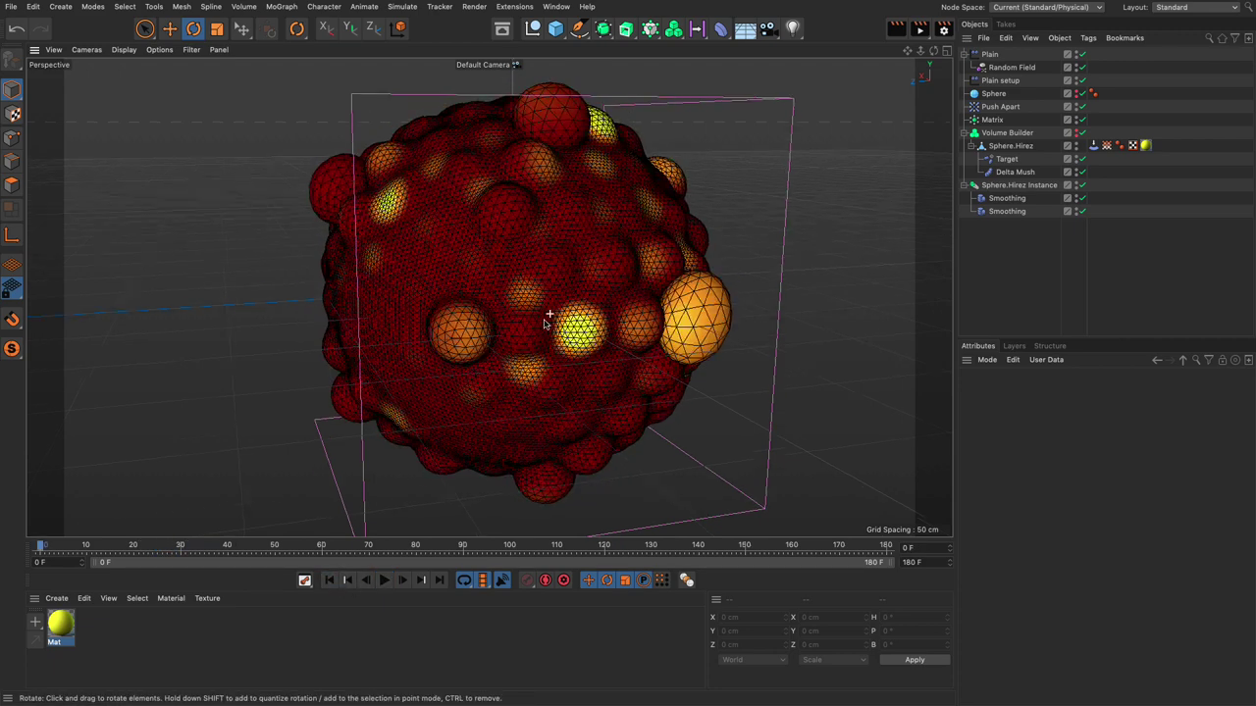
scroll(545, 322, down, 5)
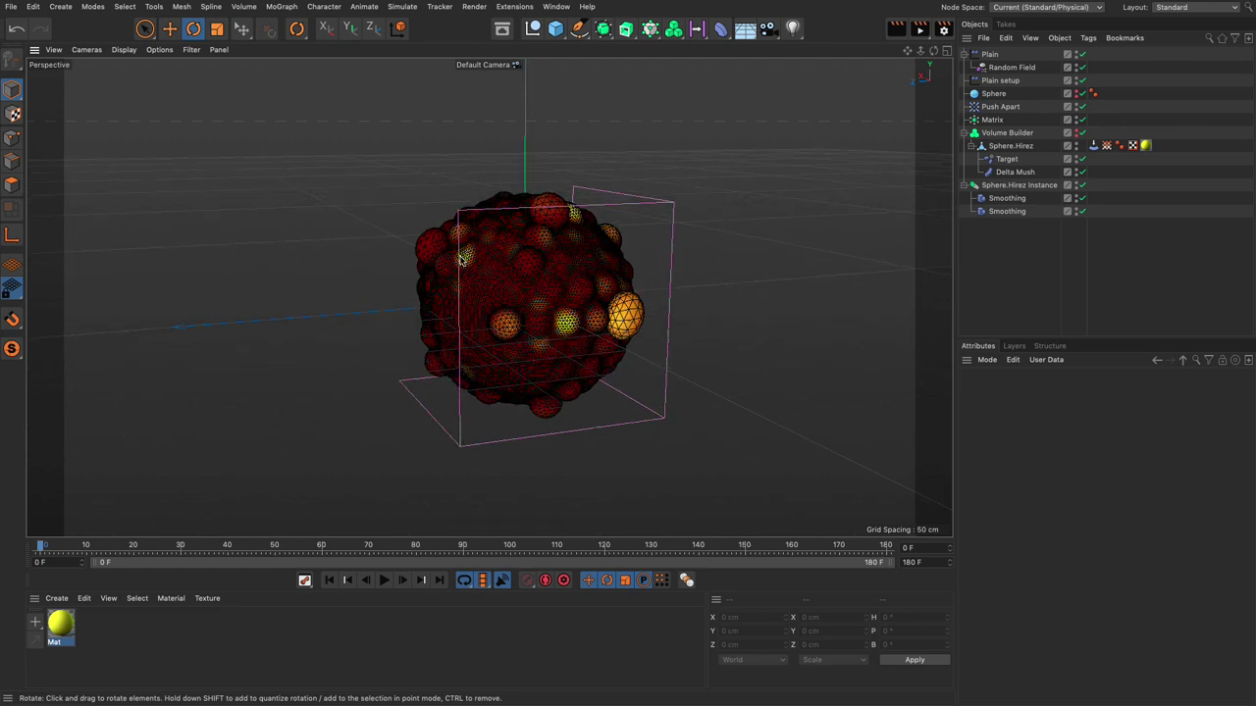
scroll(461, 260, up, 8)
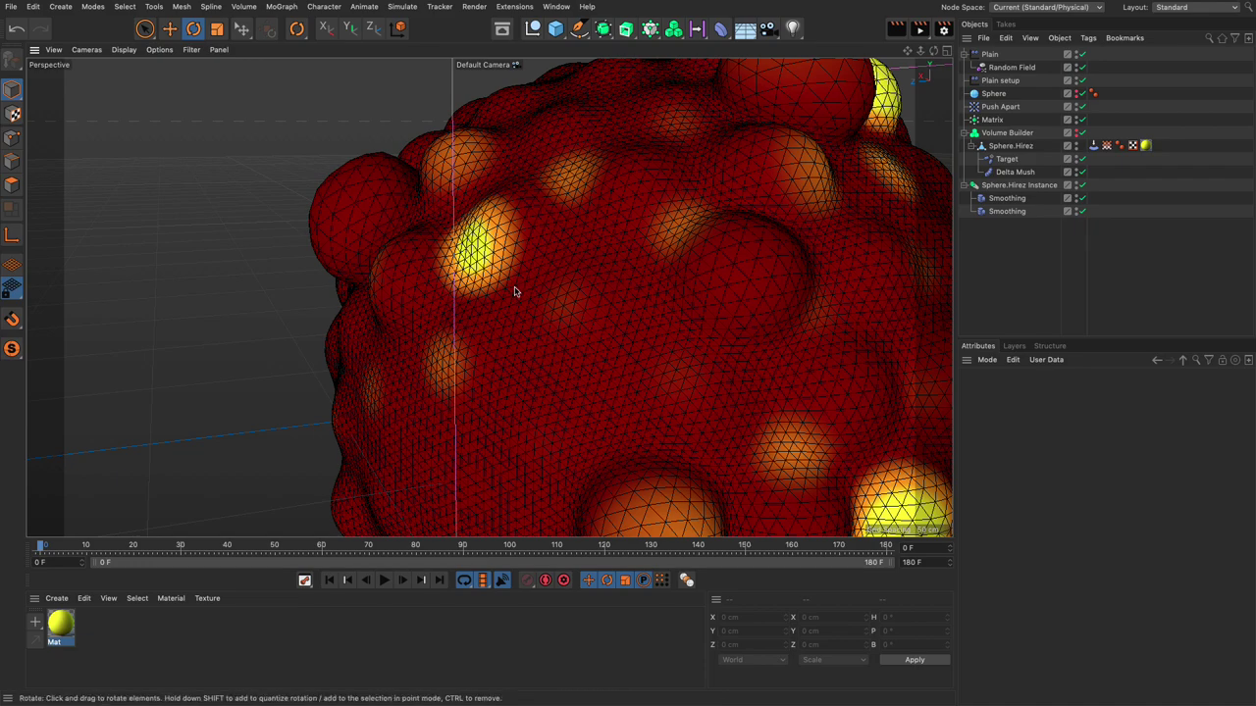
scroll(681, 317, down, 5)
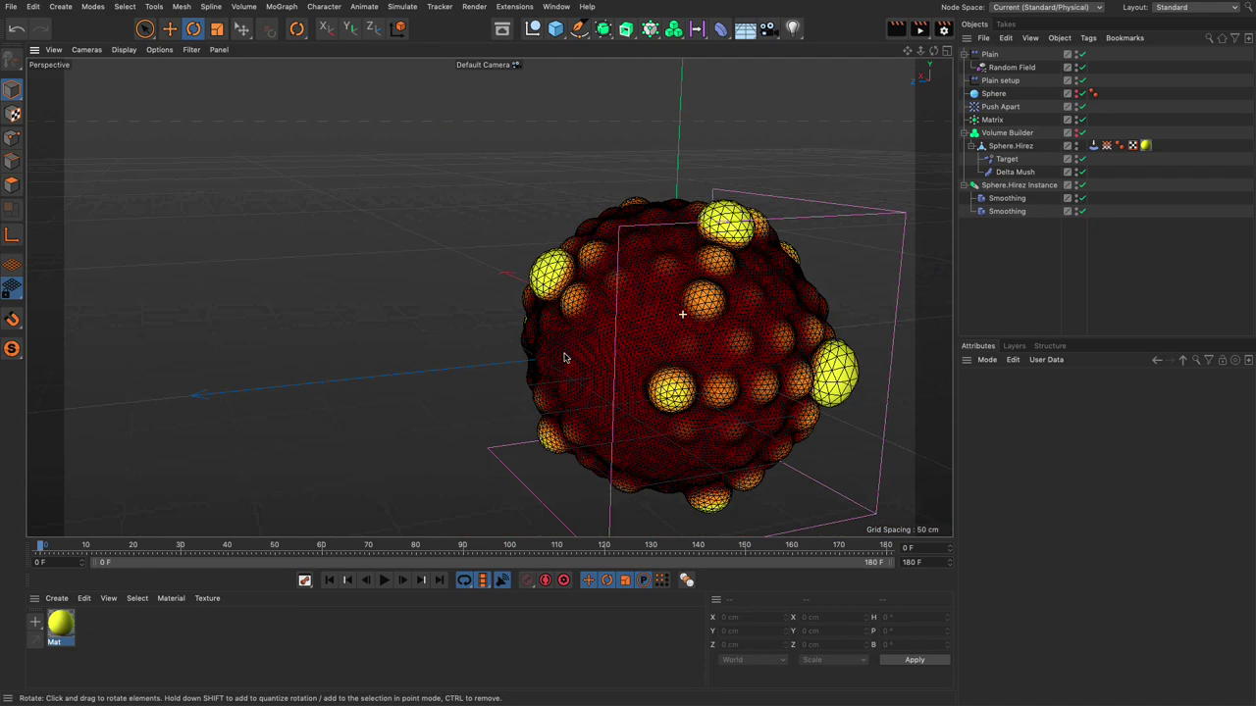
alt+drag(564, 357, 565, 312)
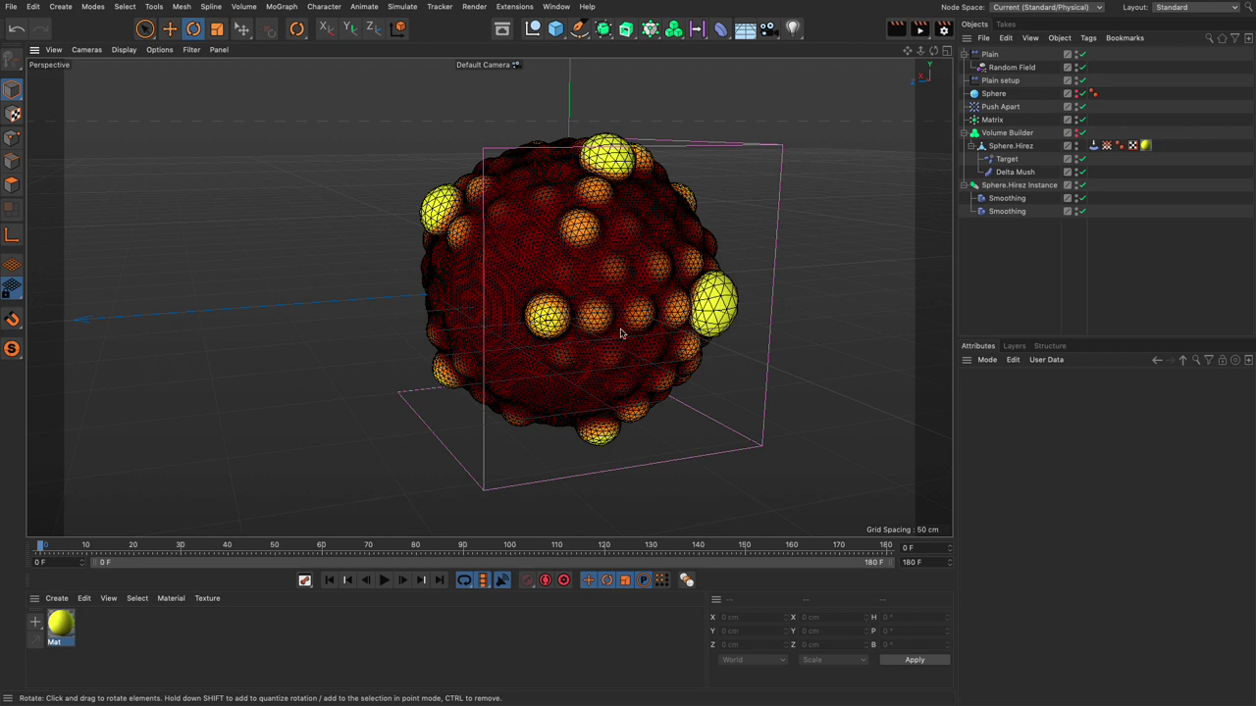
Bake Sphere.Hirez Instance as Alembic, copy Mat onto the baked object, and cut it out
right_click(1002, 190)
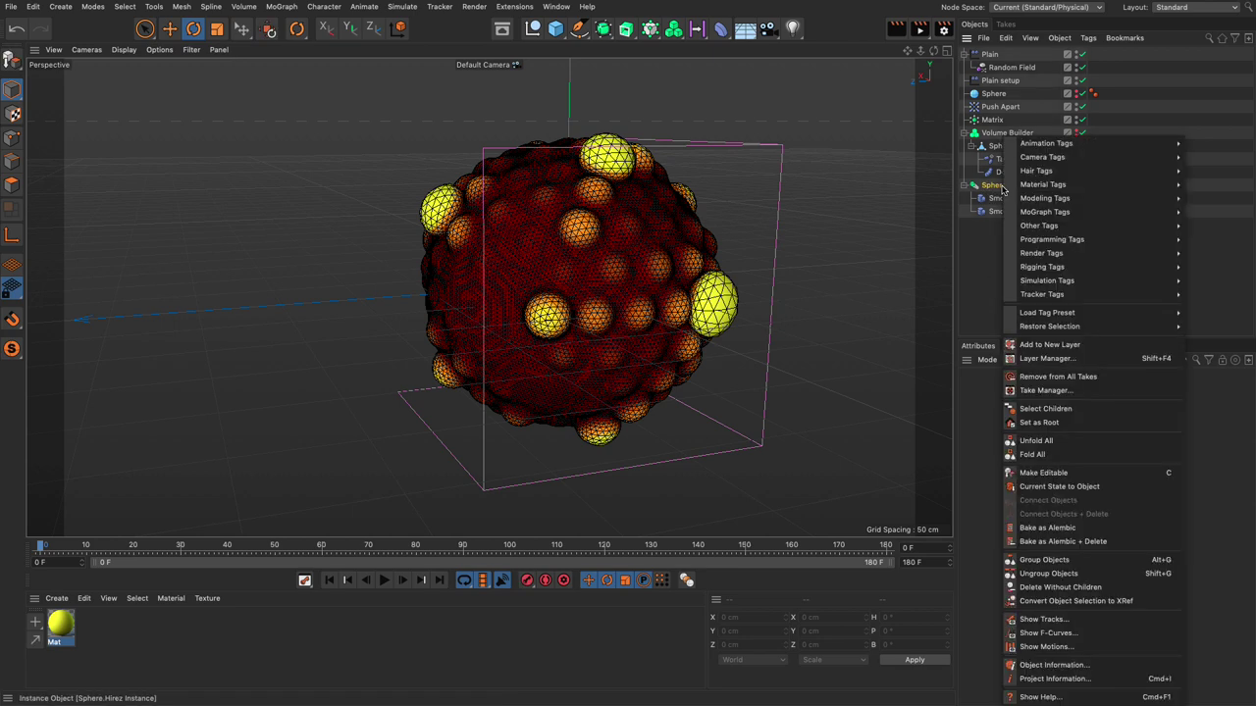
click(1038, 529)
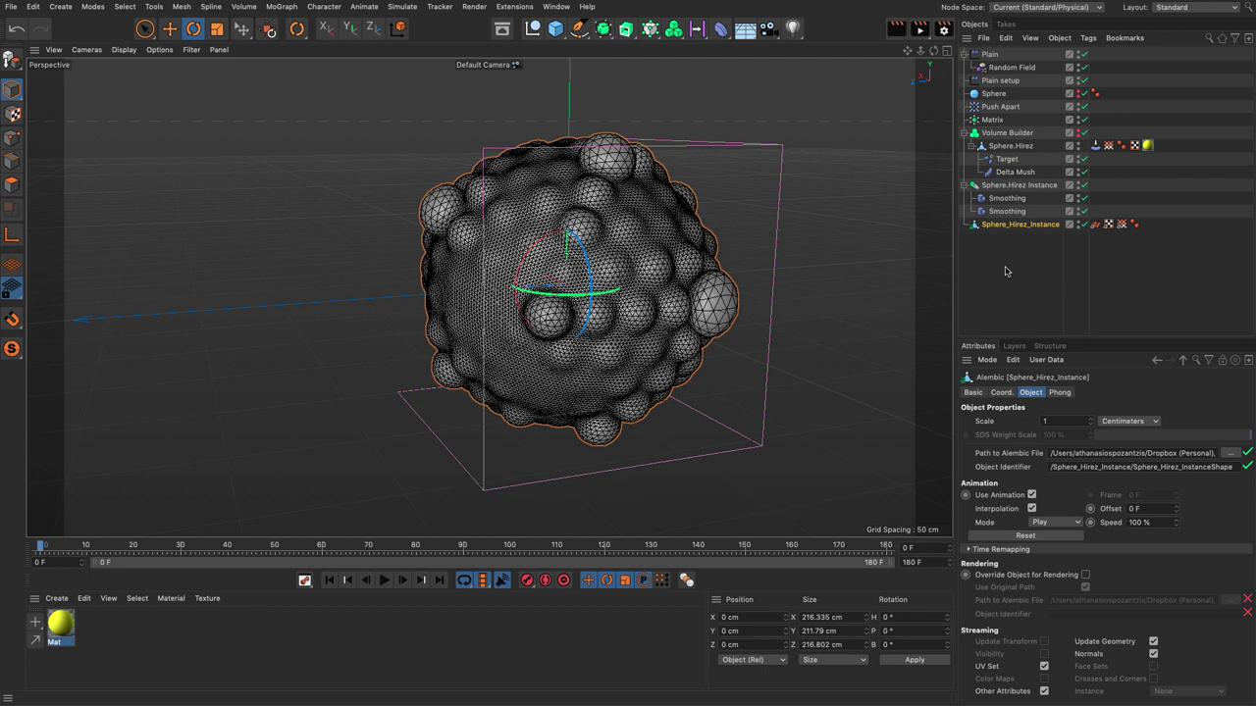
ctrl+drag(1148, 146, 1148, 226)
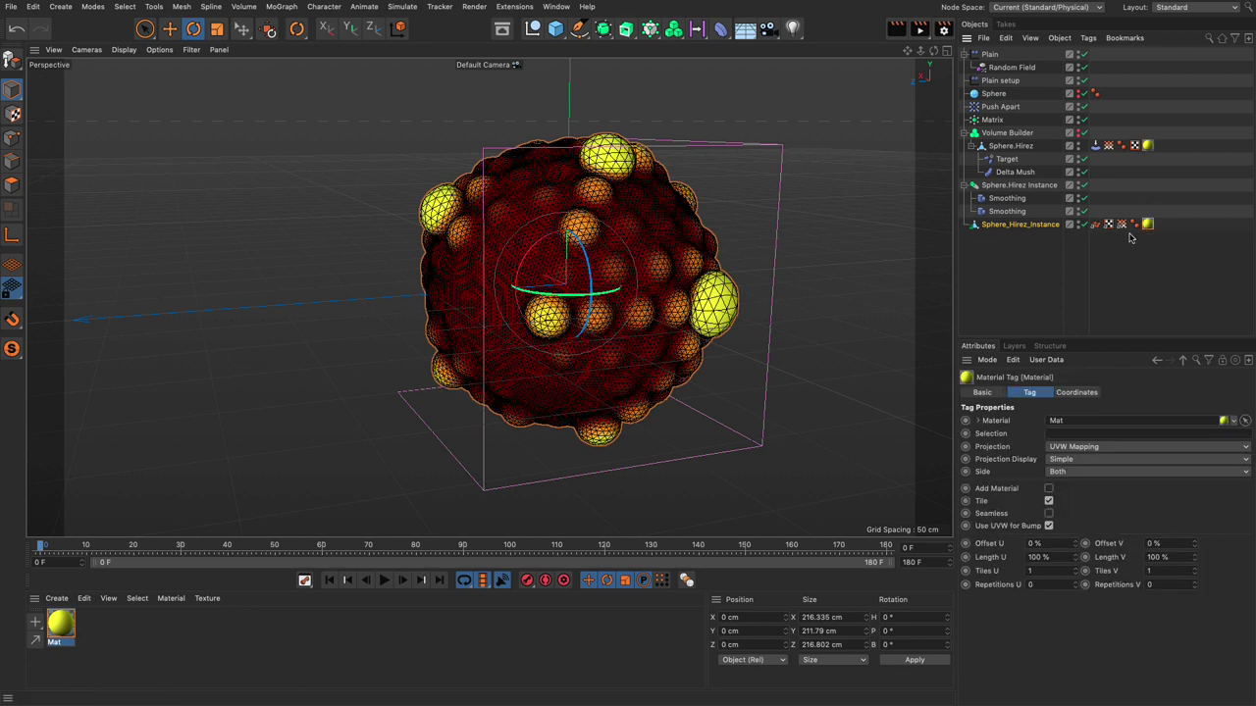
click(1012, 226)
key(Delete)
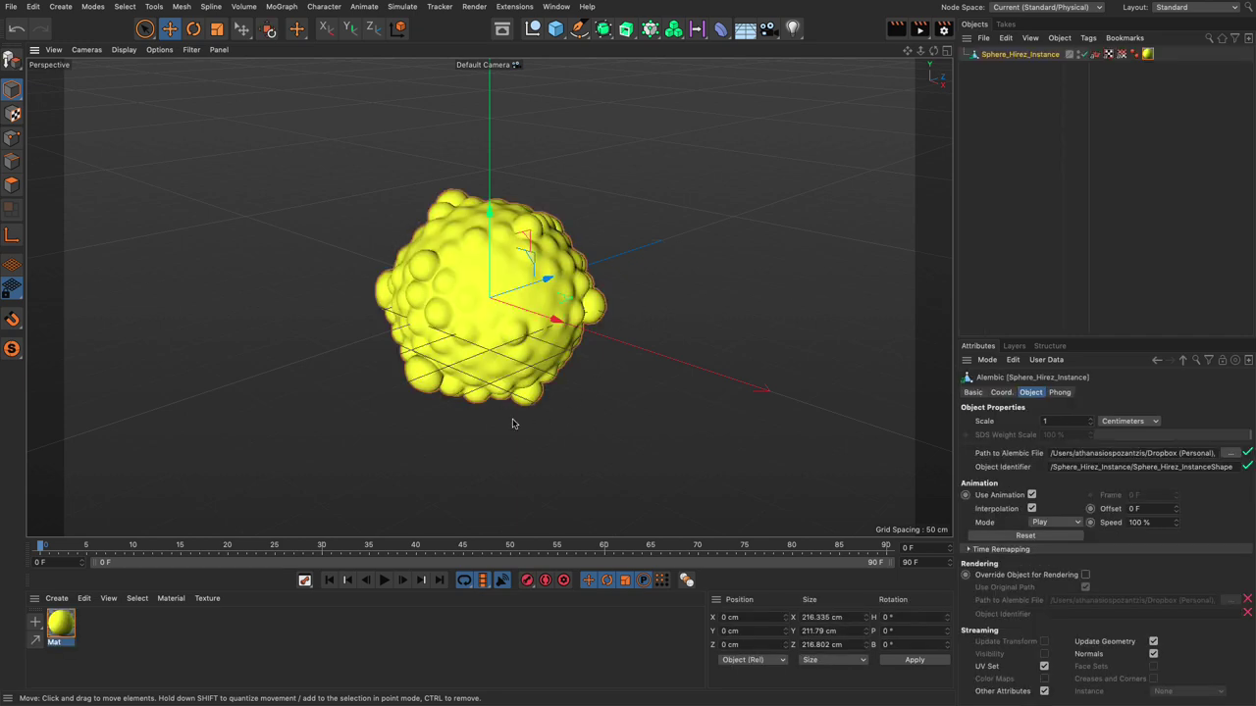
Link the baked object's vertex map into Mat's Colorizer Vertex Map shader and play the animation
double_click(61, 625)
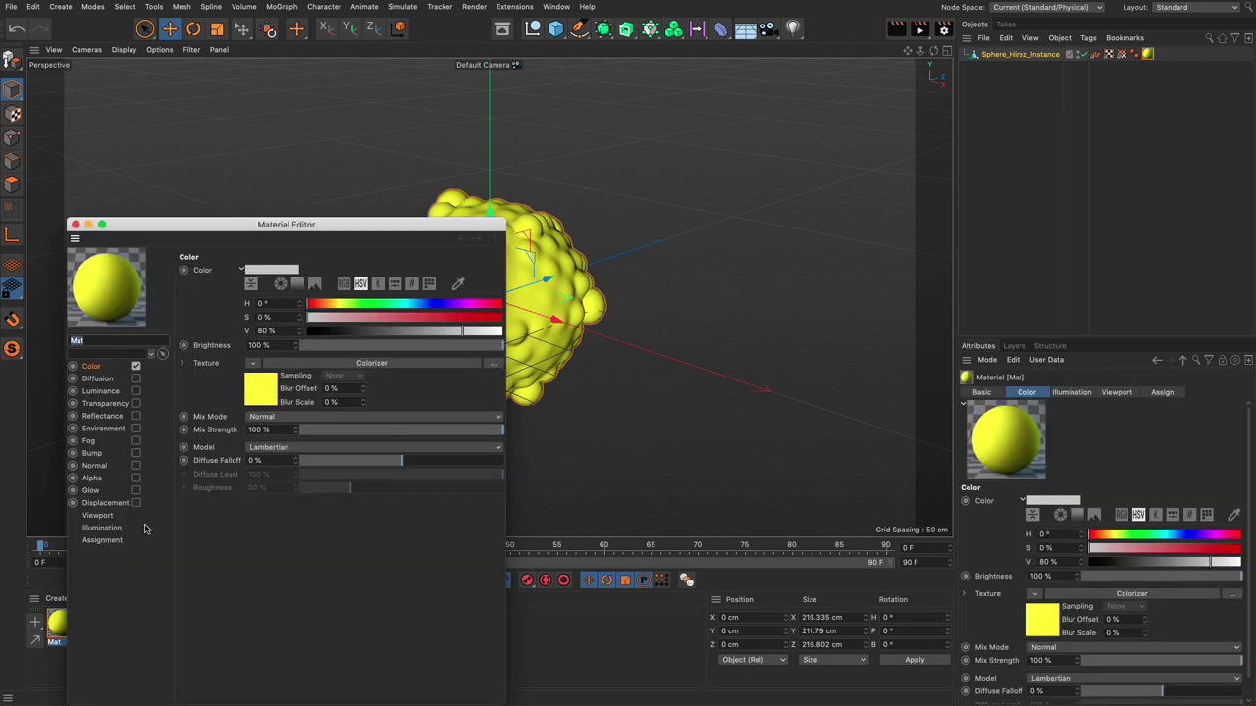
click(102, 370)
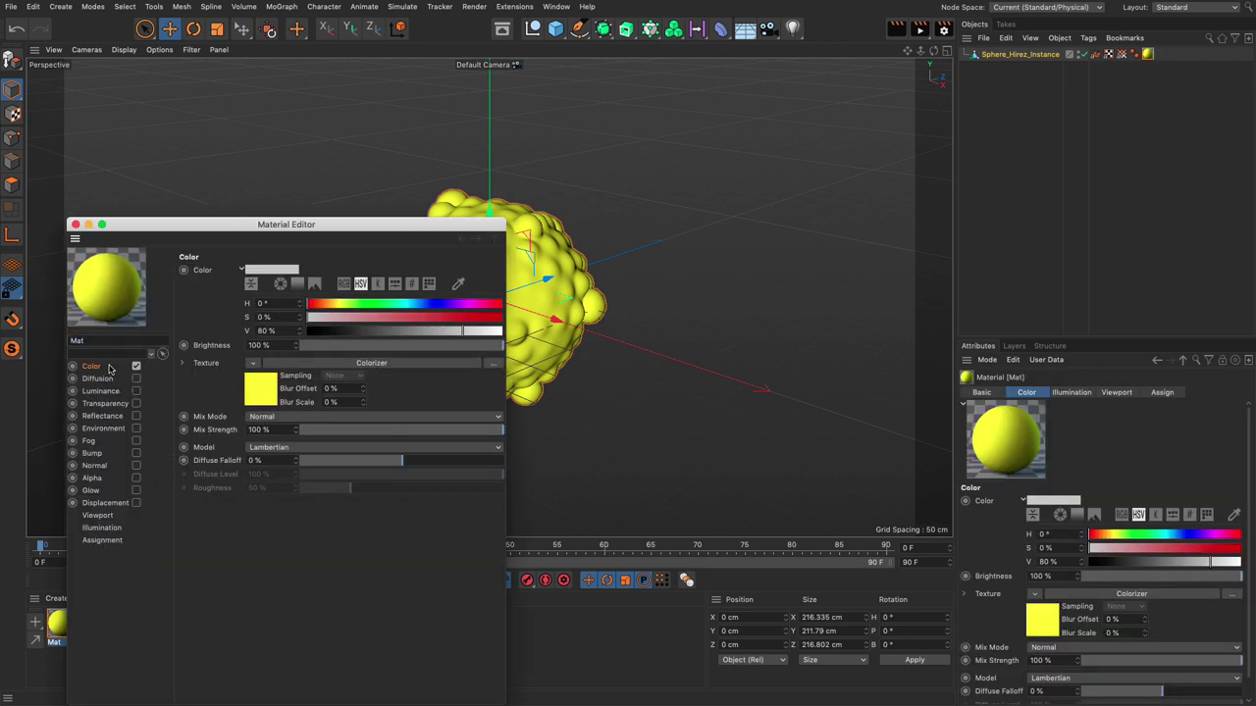
click(247, 393)
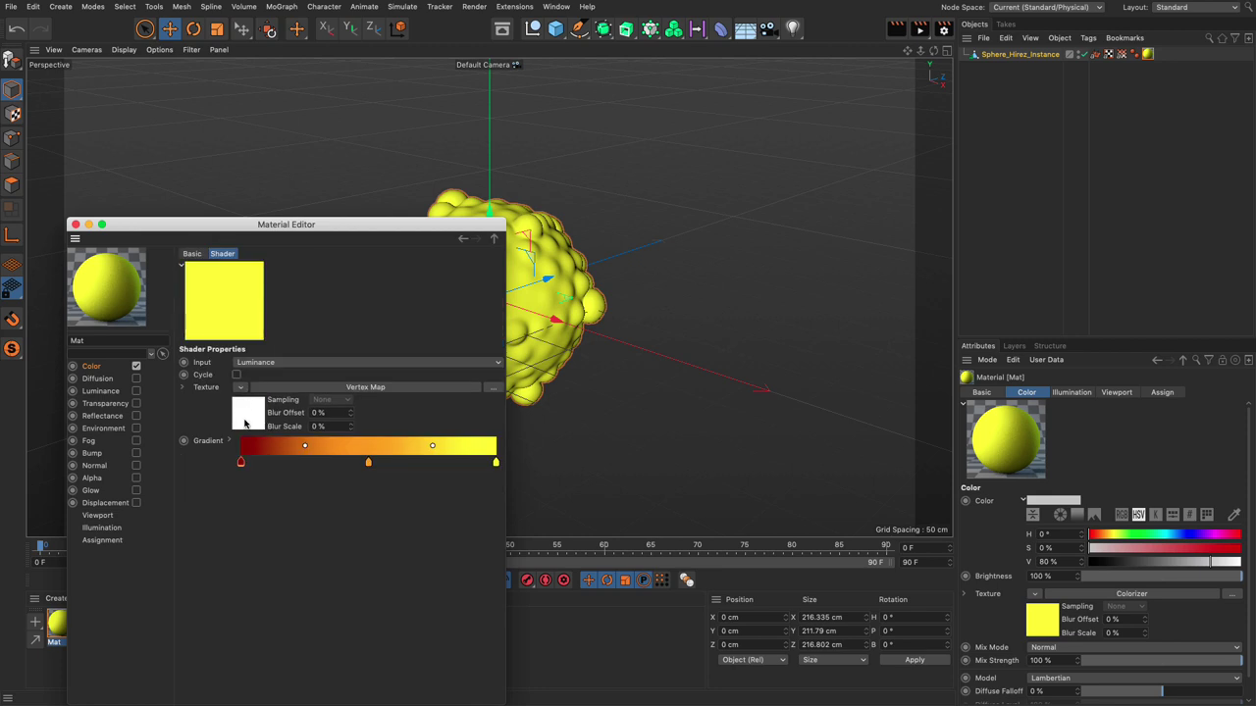
click(246, 423)
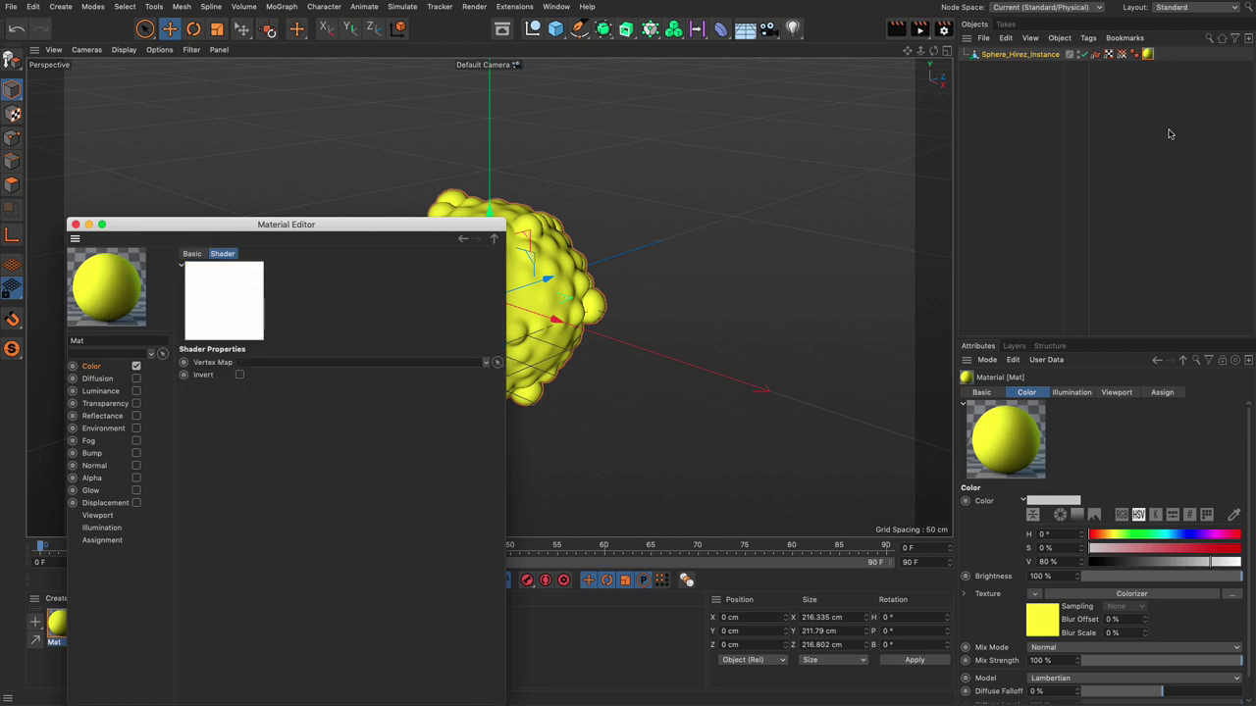
drag(1121, 54, 328, 362)
click(74, 224)
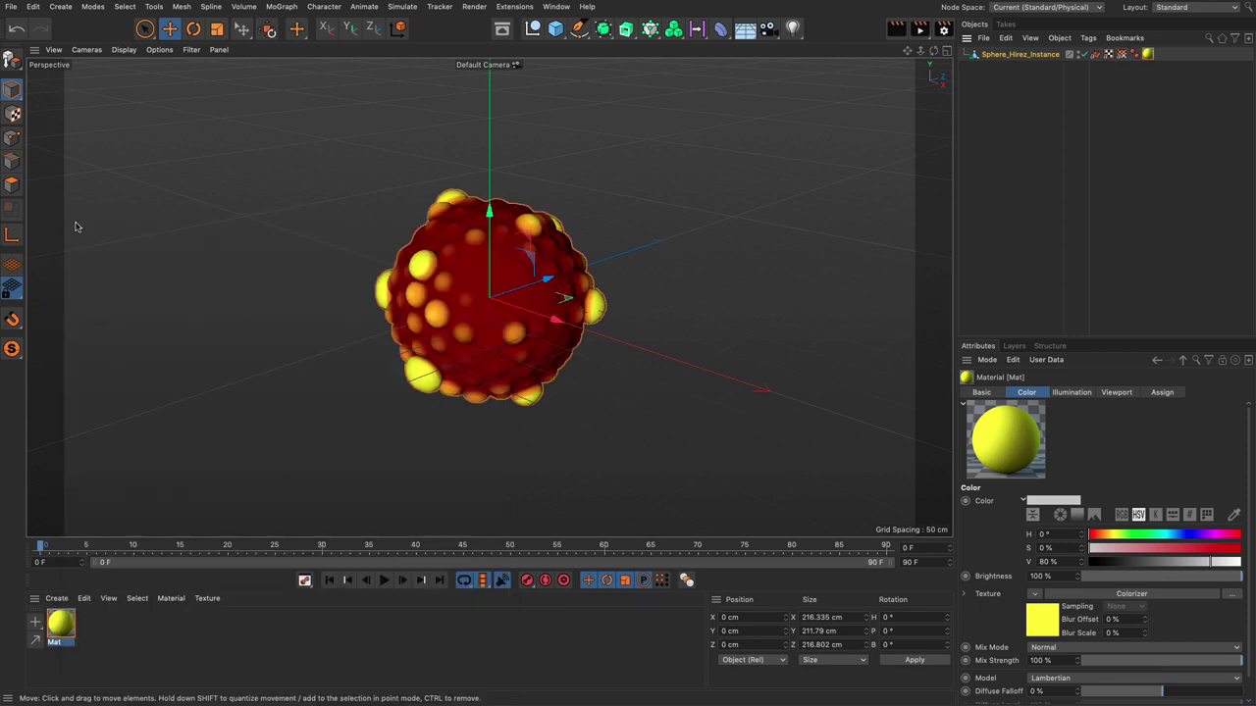
click(384, 580)
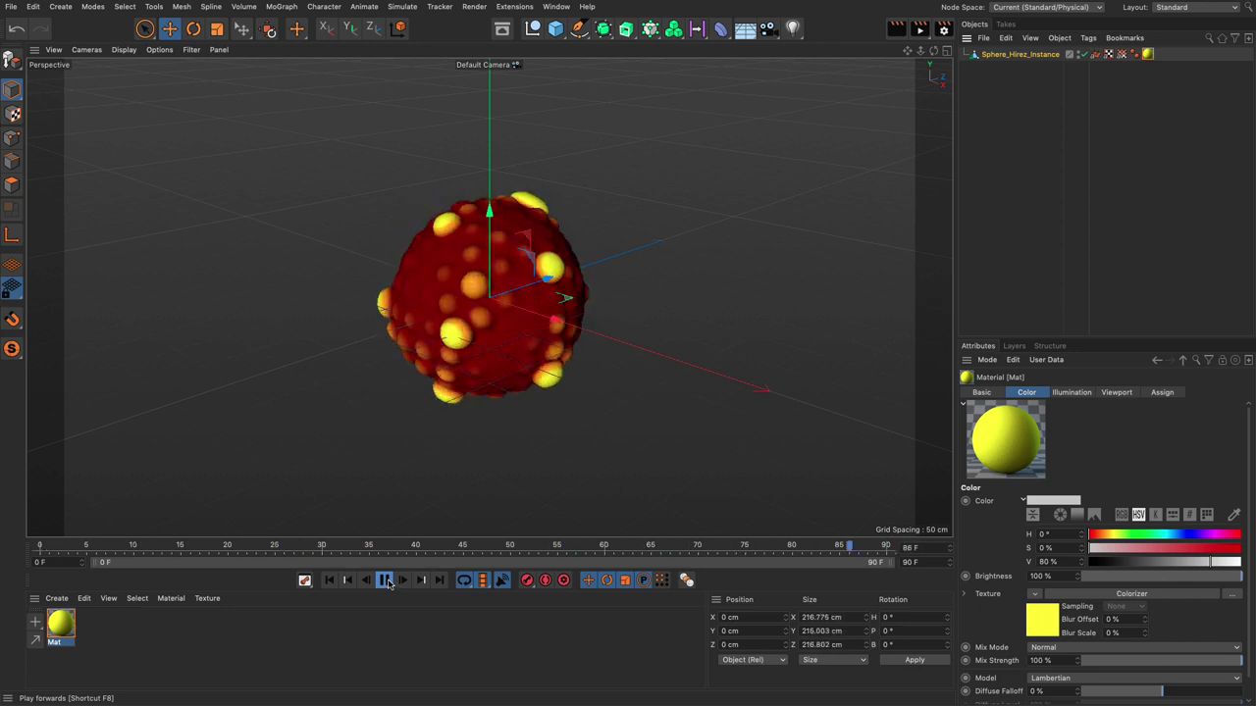
click(386, 580)
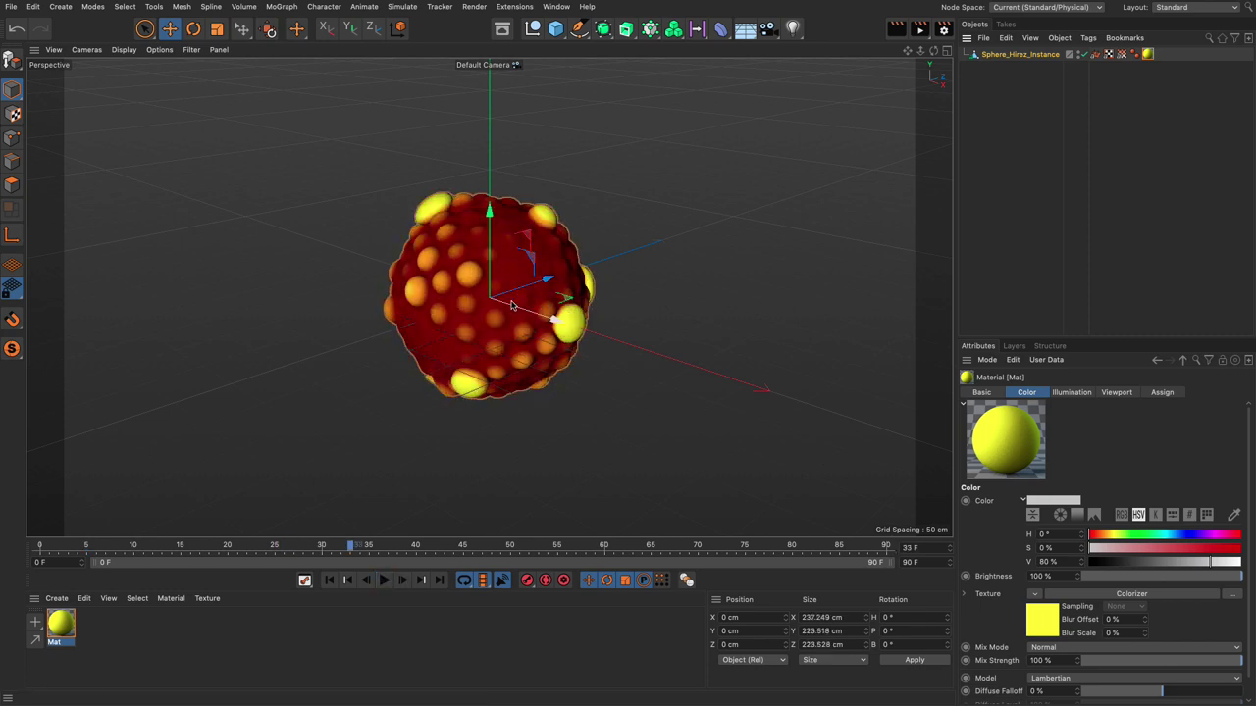